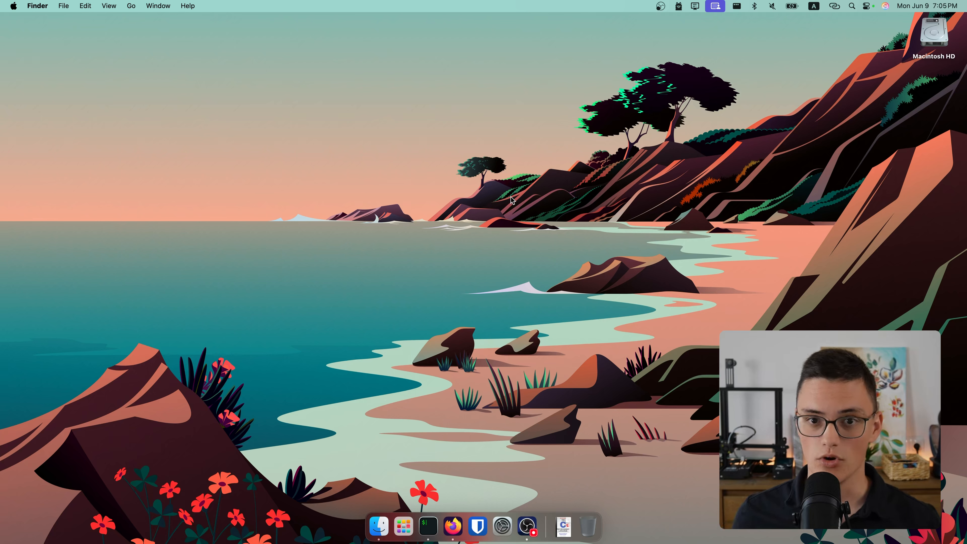
- Open the C Programming Language - 2nd Edition PDF and view its cover page
{"action": "key", "text": "ctrl+Right"}
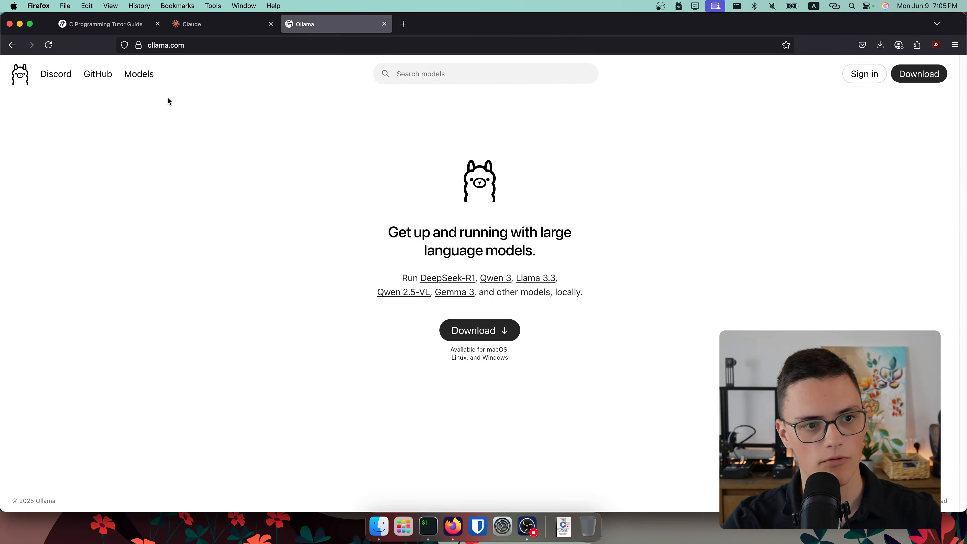
{"action": "left_click", "coordinate": [564, 527]}
{"action": "left_click", "coordinate": [564, 489]}
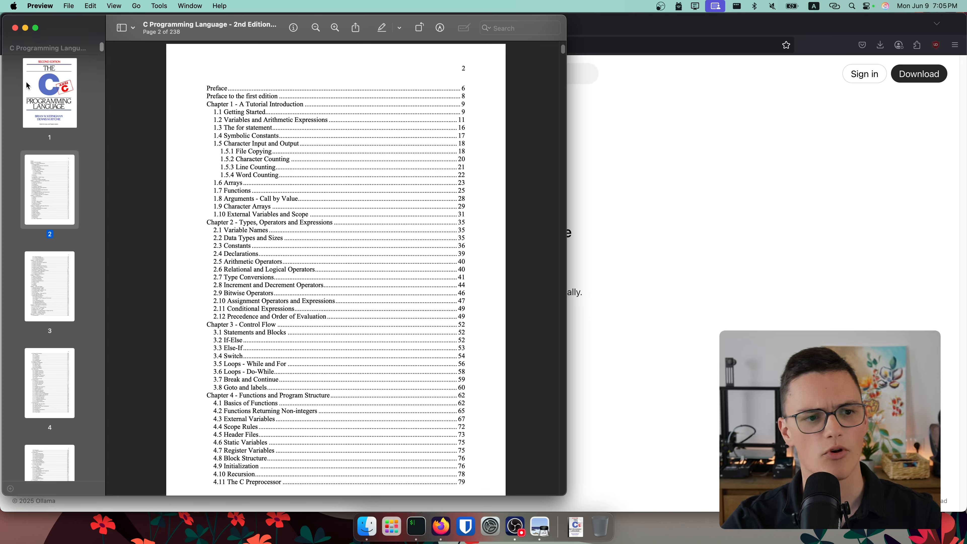
{"action": "left_click", "coordinate": [46, 89]}
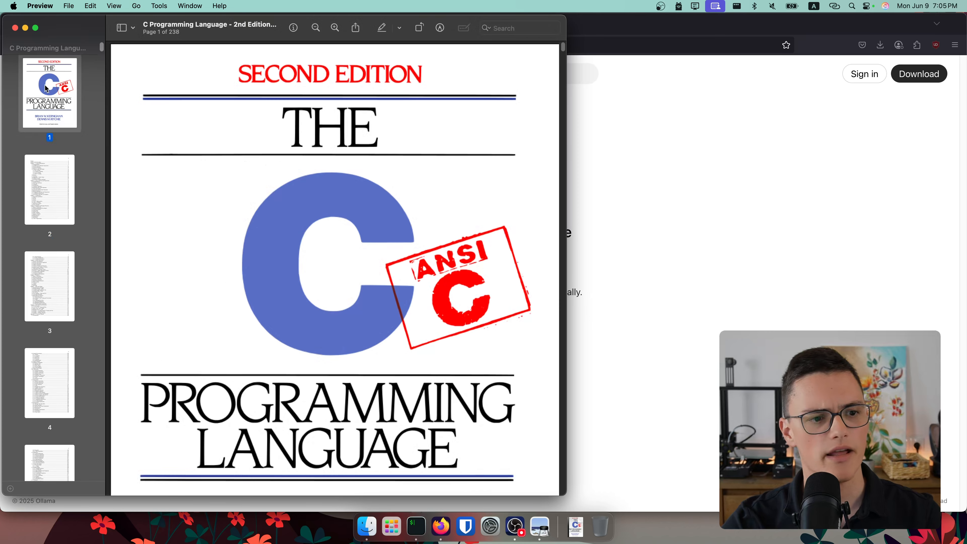
{"action": "scroll", "coordinate": [216, 313], "scroll_direction": "down", "scroll_amount": 5}
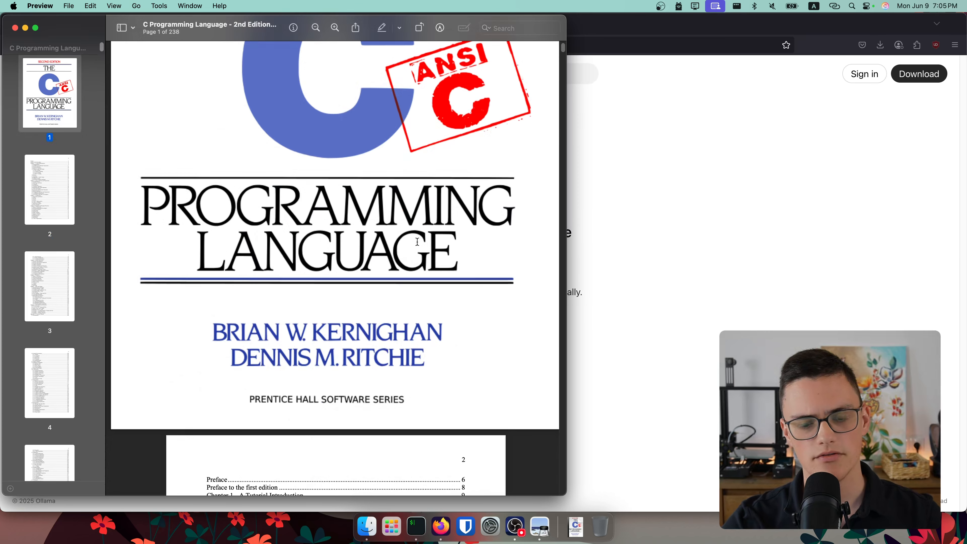
{"action": "scroll", "coordinate": [422, 235], "scroll_direction": "up", "scroll_amount": 3}
{"action": "scroll", "coordinate": [431, 233], "scroll_direction": "up", "scroll_amount": 1}
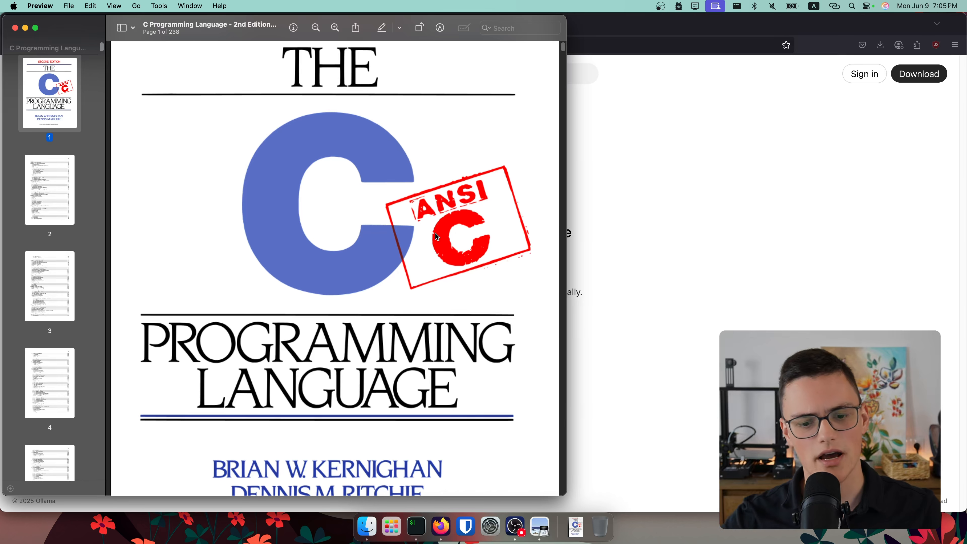
- Enlarge the PDF window and move it toward the middle of the screen with the top of the cover in view
{"action": "left_click_drag", "start_coordinate": [566, 496], "coordinate": [625, 526]}
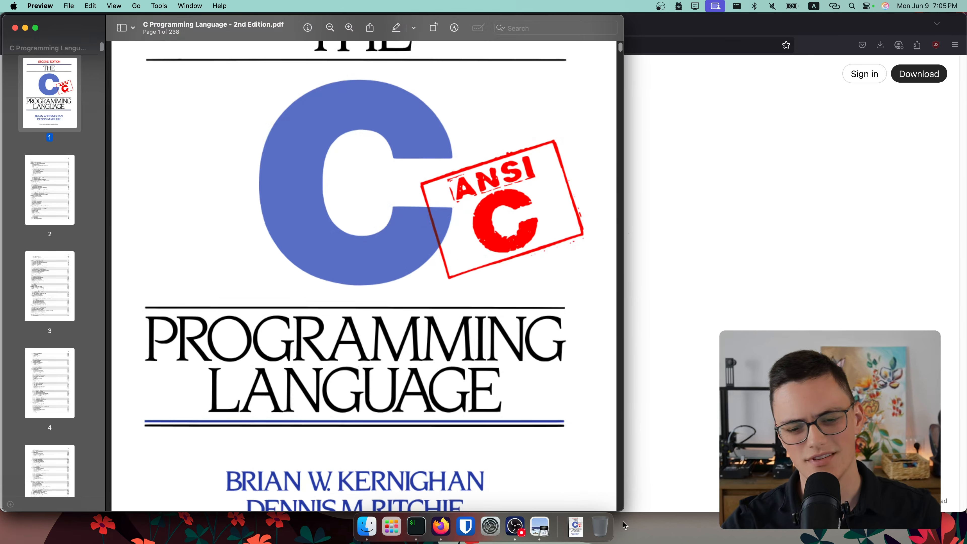
{"action": "scroll", "coordinate": [501, 398], "scroll_direction": "up", "scroll_amount": 5}
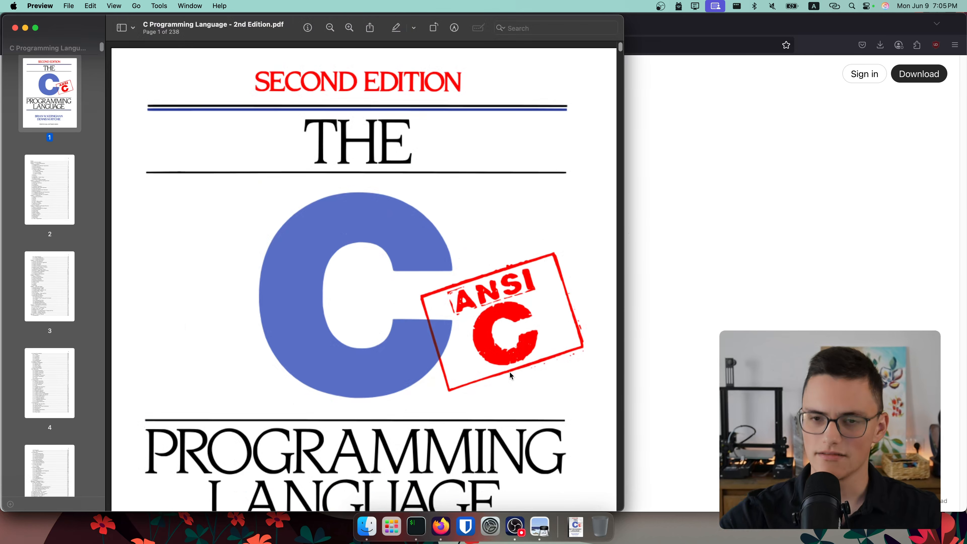
{"action": "left_click_drag", "start_coordinate": [240, 28], "coordinate": [364, 26]}
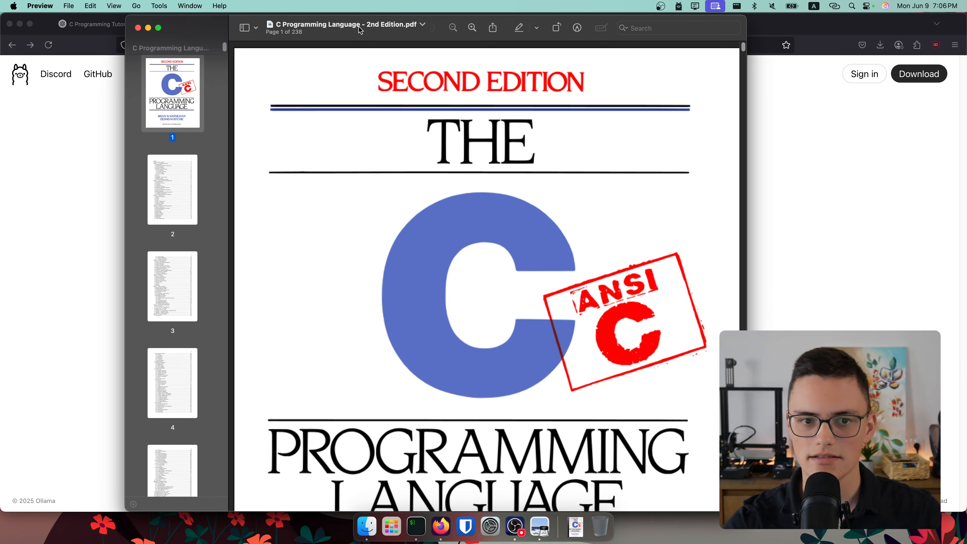
- Examine the book's table of contents on page 2 and skim the page thumbnails through to the final pages
{"action": "scroll", "coordinate": [215, 192], "scroll_direction": "down", "scroll_amount": 3}
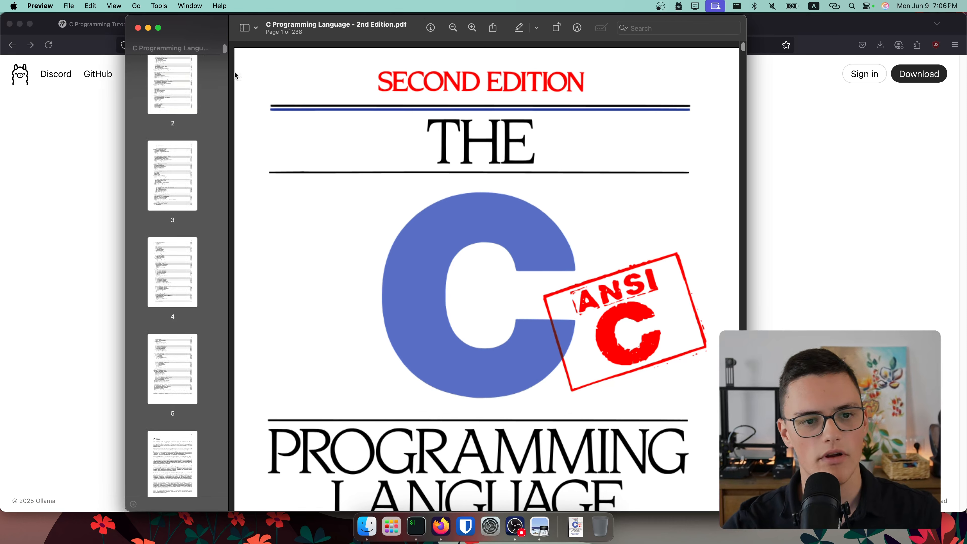
{"action": "mouse_move", "coordinate": [224, 49]}
{"action": "left_mouse_down"}
{"action": "mouse_move", "coordinate": [234, 146]}
{"action": "mouse_move", "coordinate": [233, 42]}
{"action": "left_mouse_up"}
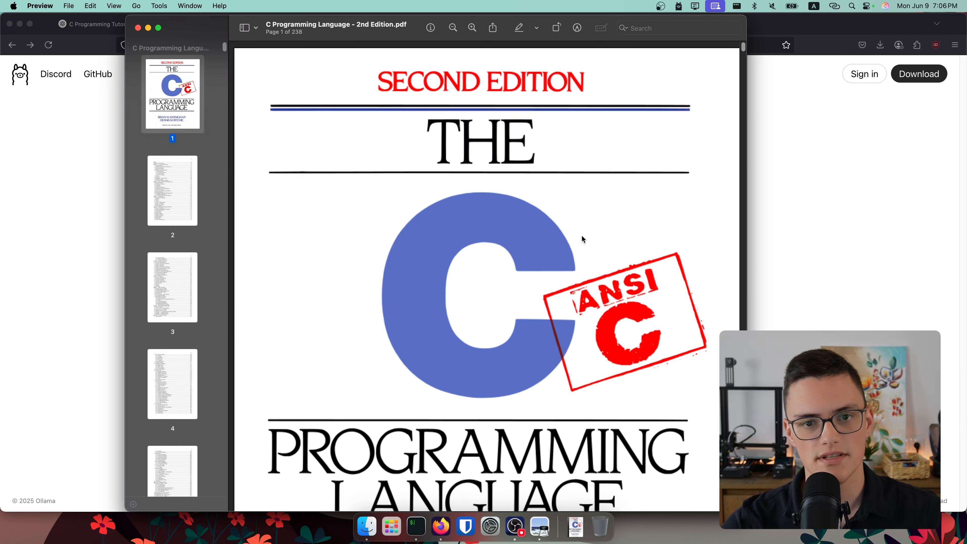
{"action": "left_click", "coordinate": [181, 202]}
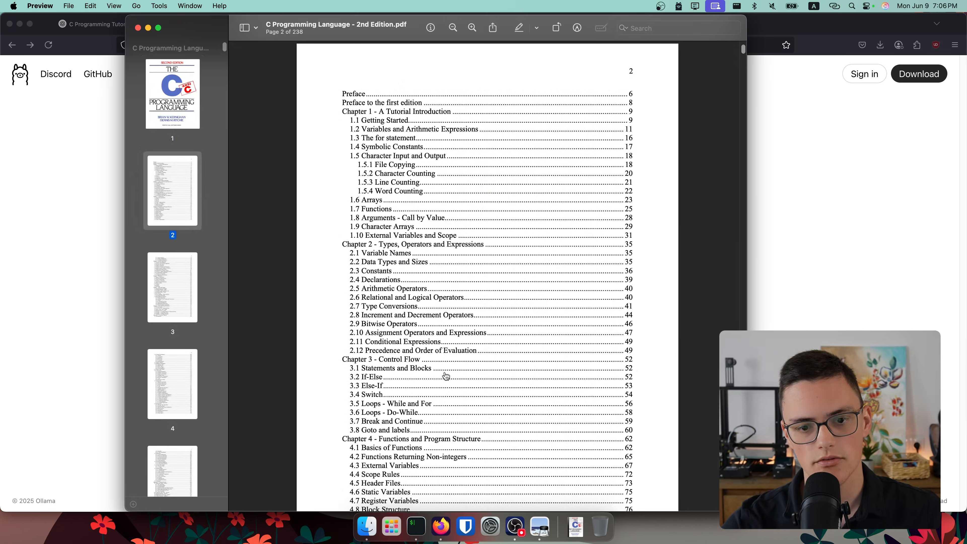
{"action": "scroll", "coordinate": [266, 358], "scroll_direction": "down", "scroll_amount": 3}
{"action": "scroll", "coordinate": [181, 397], "scroll_direction": "down", "scroll_amount": 5}
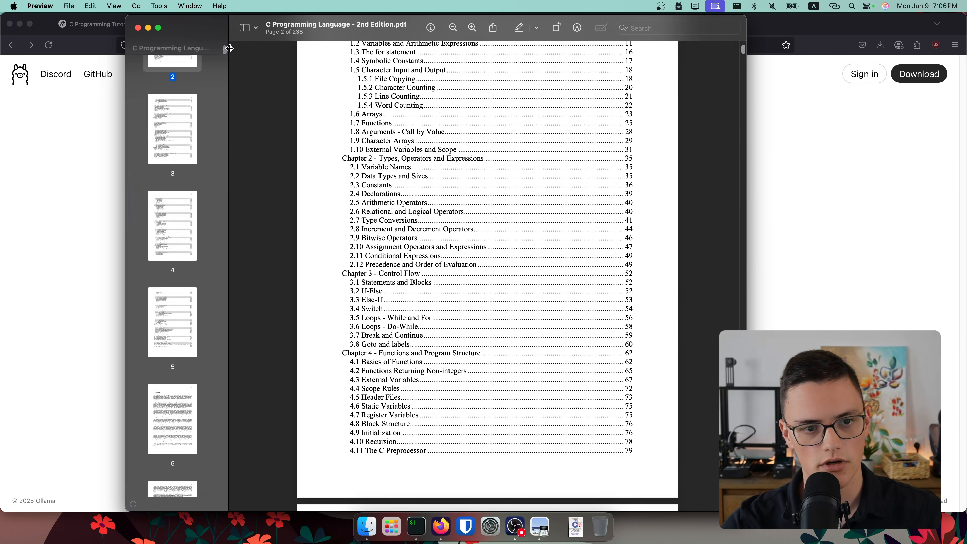
{"action": "left_click_drag", "start_coordinate": [228, 51], "coordinate": [225, 92]}
{"action": "left_click_drag", "start_coordinate": [222, 51], "coordinate": [216, 471]}
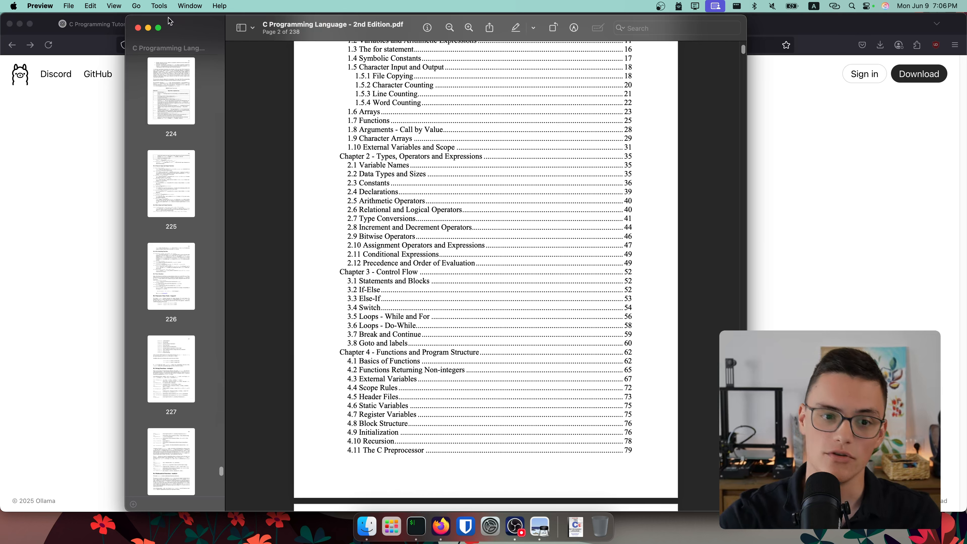
{"action": "scroll", "coordinate": [205, 168], "scroll_direction": "down", "scroll_amount": 1}
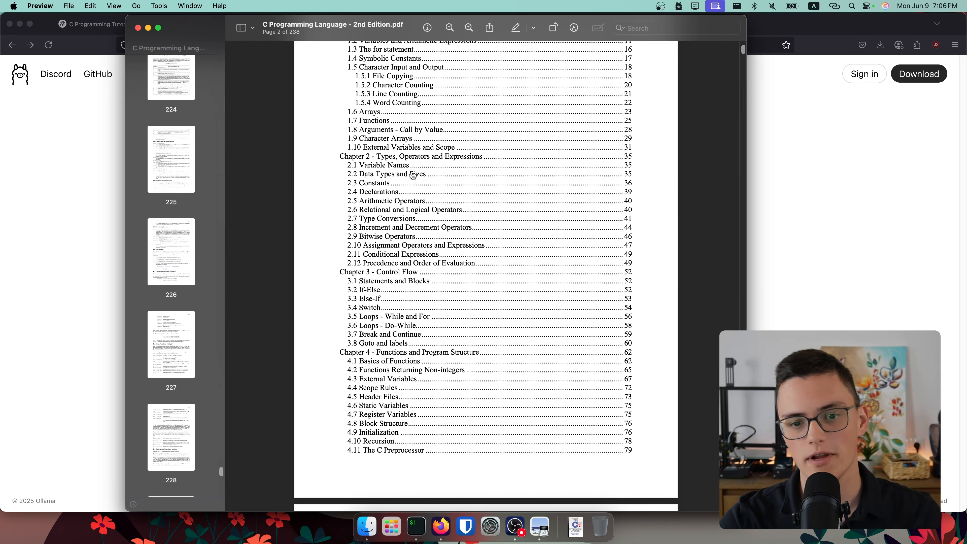
{"action": "scroll", "coordinate": [412, 179], "scroll_direction": "up", "scroll_amount": 5}
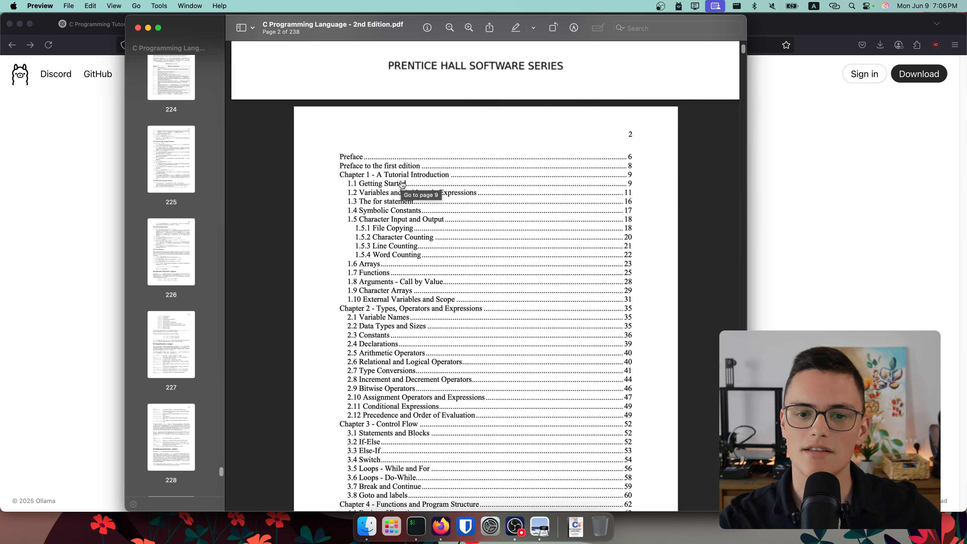
{"action": "scroll", "coordinate": [402, 185], "scroll_direction": "down", "scroll_amount": 3}
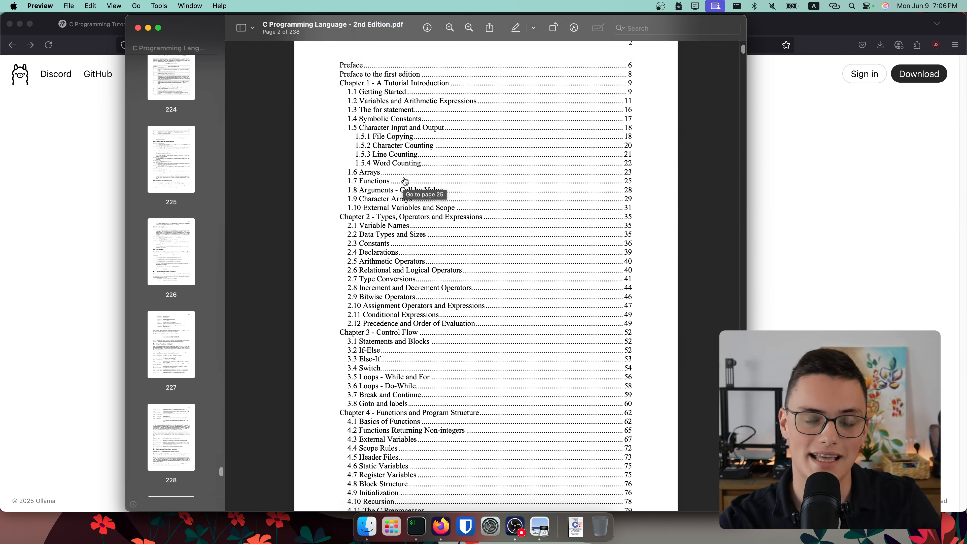
- Move the PDF window aside, switch to Firefox, and review the C Programming Tutor Guide chat in ChatGPT and the projects list in Claude
{"action": "left_click_drag", "start_coordinate": [346, 20], "coordinate": [470, 18]}
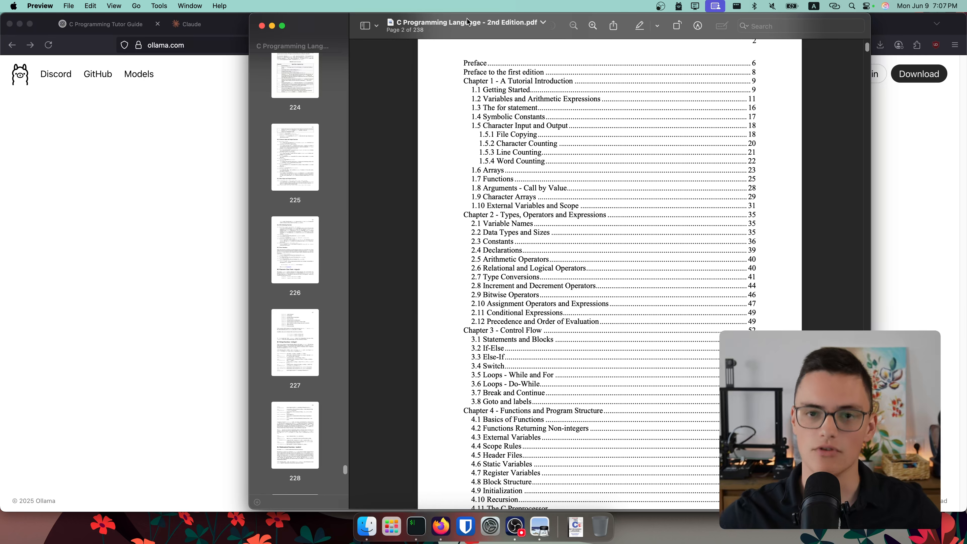
{"action": "left_click", "coordinate": [175, 107]}
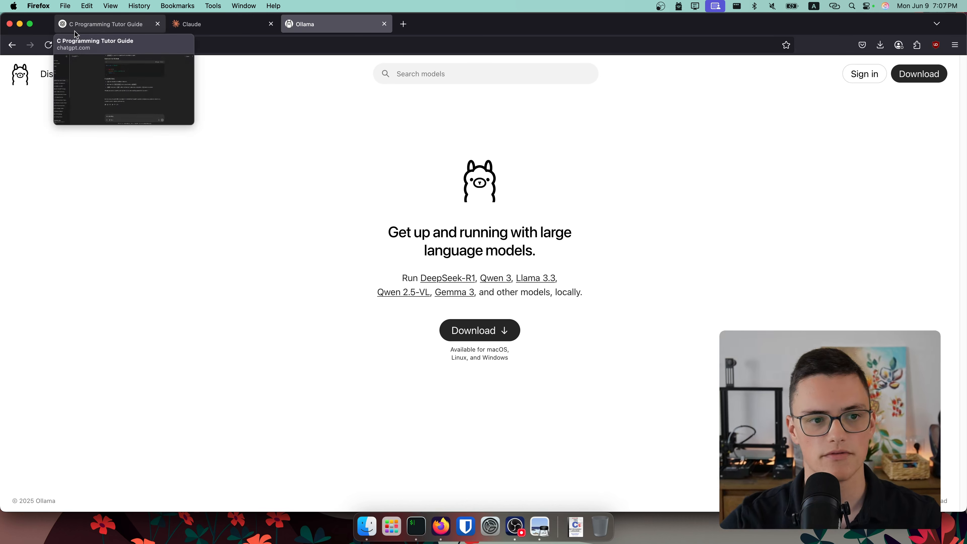
{"action": "left_click", "coordinate": [86, 29]}
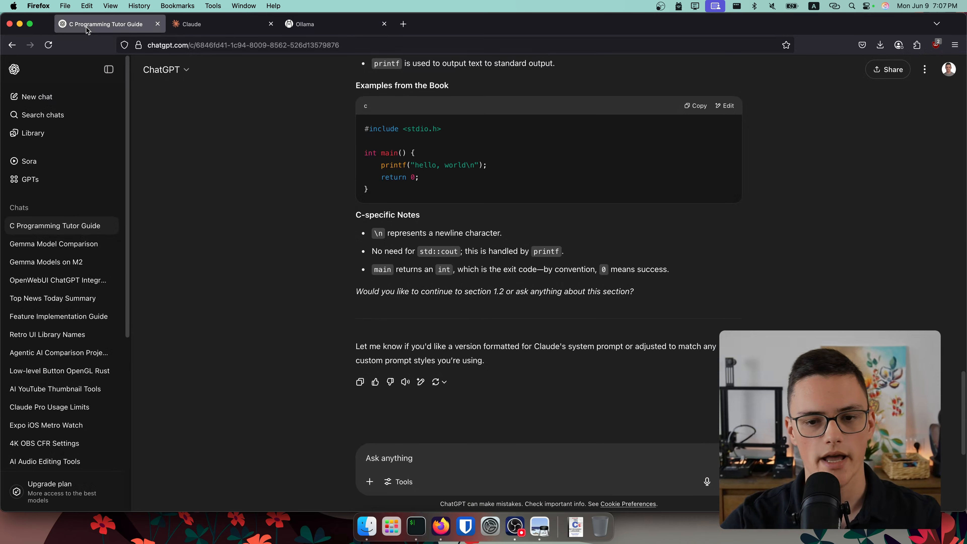
{"action": "left_click", "coordinate": [191, 24]}
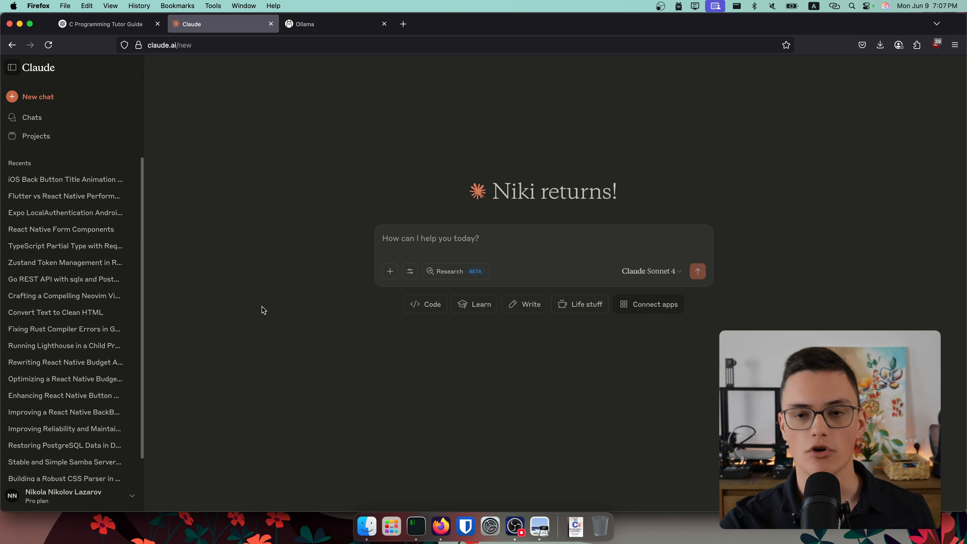
{"action": "left_click", "coordinate": [92, 144]}
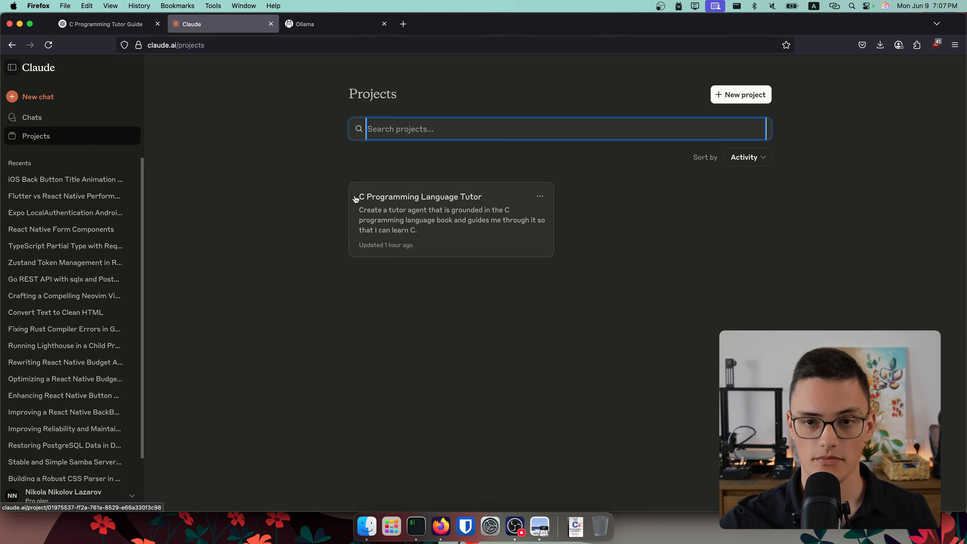
{"action": "left_click", "coordinate": [101, 20]}
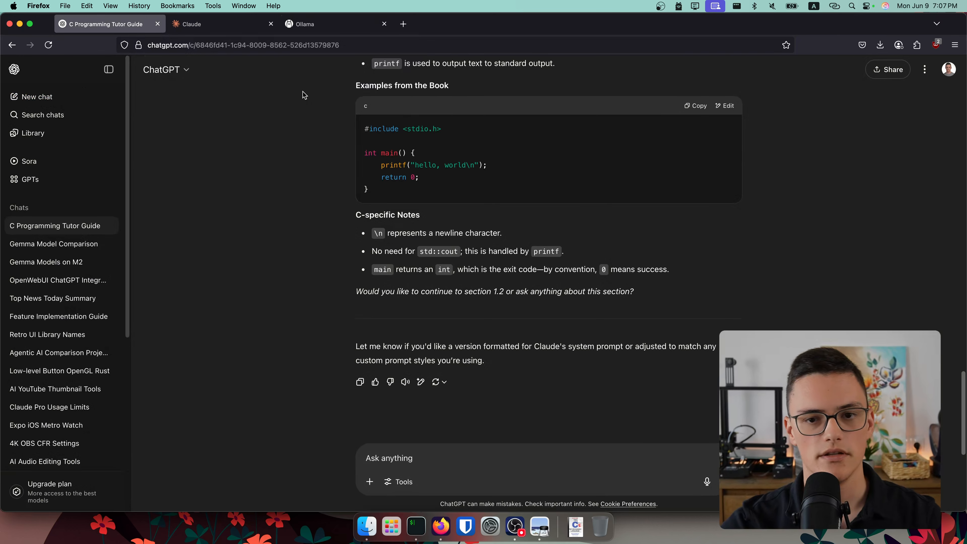
- View the Assistants page of the OpenAI Playground at platform.openai.com in a new tab, and close that tab
{"action": "key", "text": "super+t"}
{"action": "type", "text": "platfom"}
{"action": "key", "text": "BackSpace"}
{"action": "key", "text": "BackSpace"}
{"action": "type", "text": "orm"}
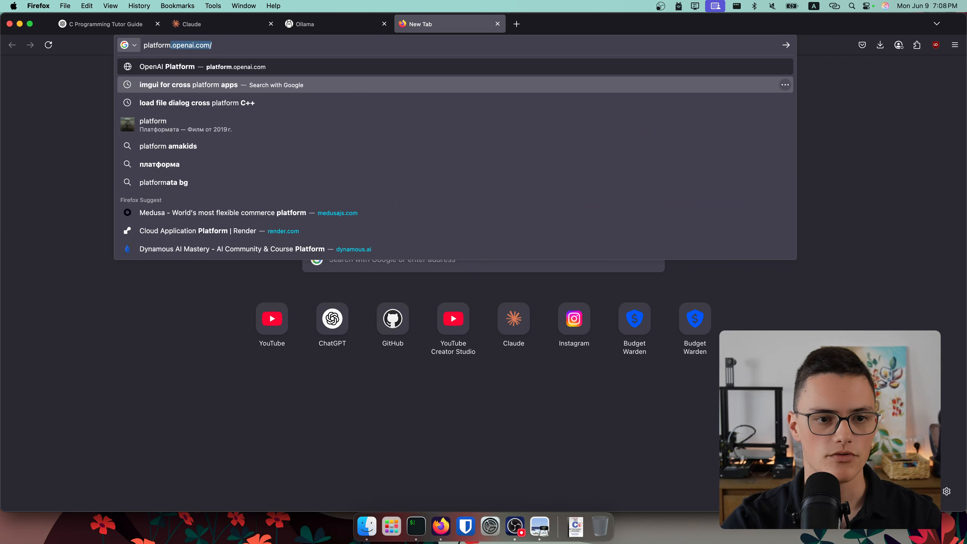
{"action": "key", "text": "Return"}
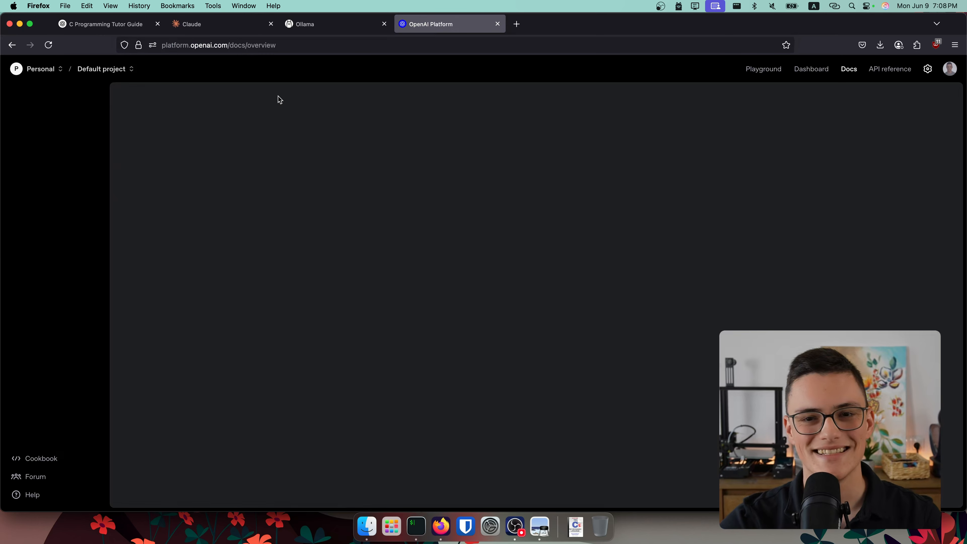
{"action": "left_click", "coordinate": [764, 70]}
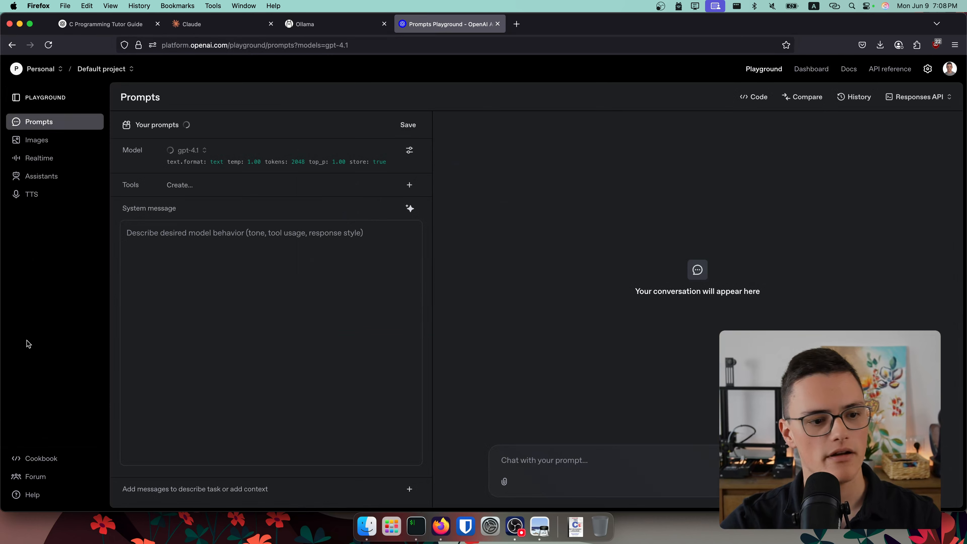
{"action": "left_click", "coordinate": [44, 173]}
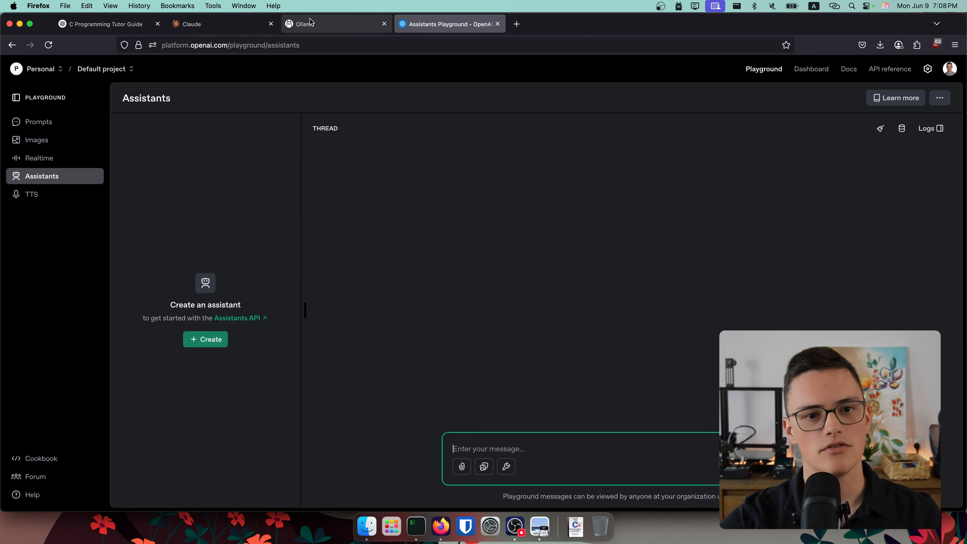
{"action": "middle_click", "coordinate": [418, 24]}
- Archive the existing C Programming Language Tutor project in Claude
{"action": "left_click", "coordinate": [179, 27]}
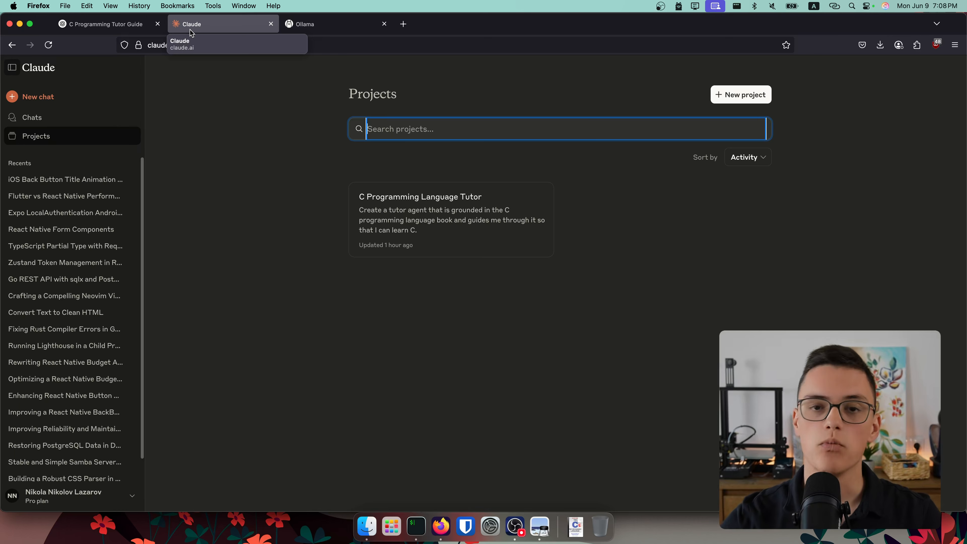
{"action": "left_click", "coordinate": [215, 152]}
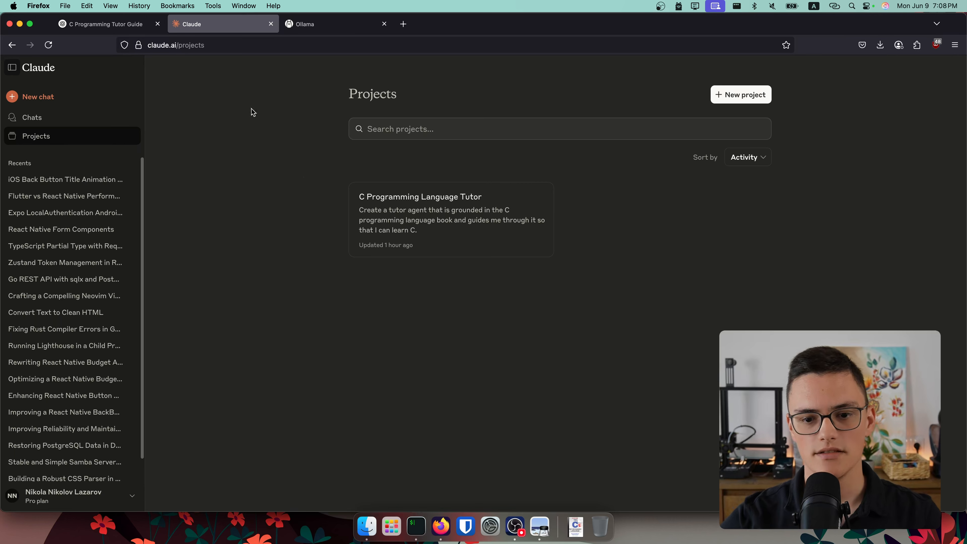
{"action": "left_click", "coordinate": [540, 197]}
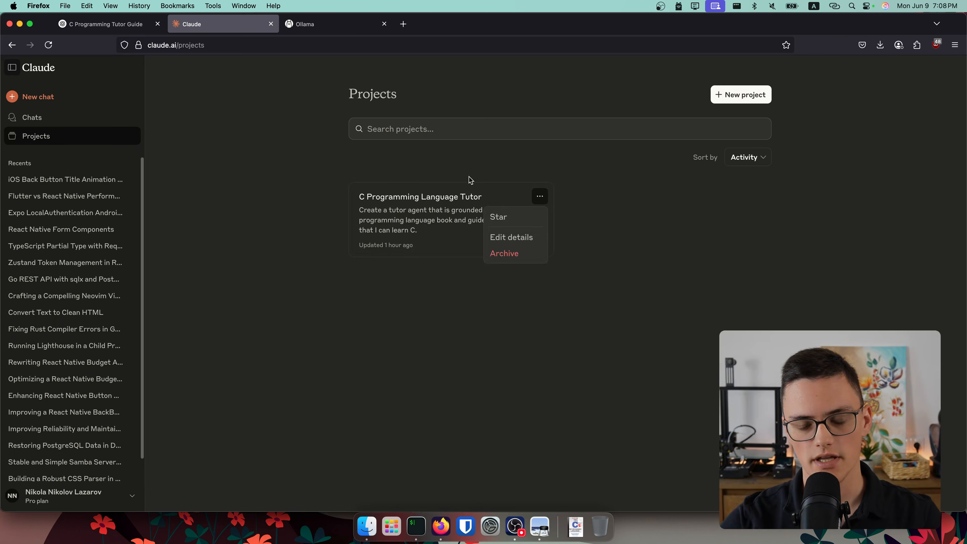
{"action": "left_click", "coordinate": [510, 254]}
{"action": "left_click", "coordinate": [575, 316]}
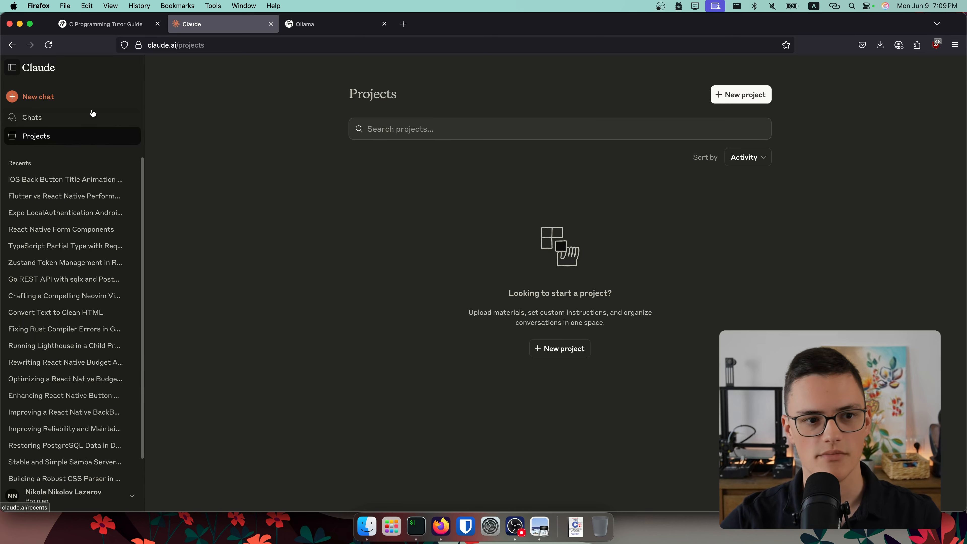
- Start a new personal project in Claude and name it "C Programming Language Tutor"
{"action": "left_click", "coordinate": [78, 26]}
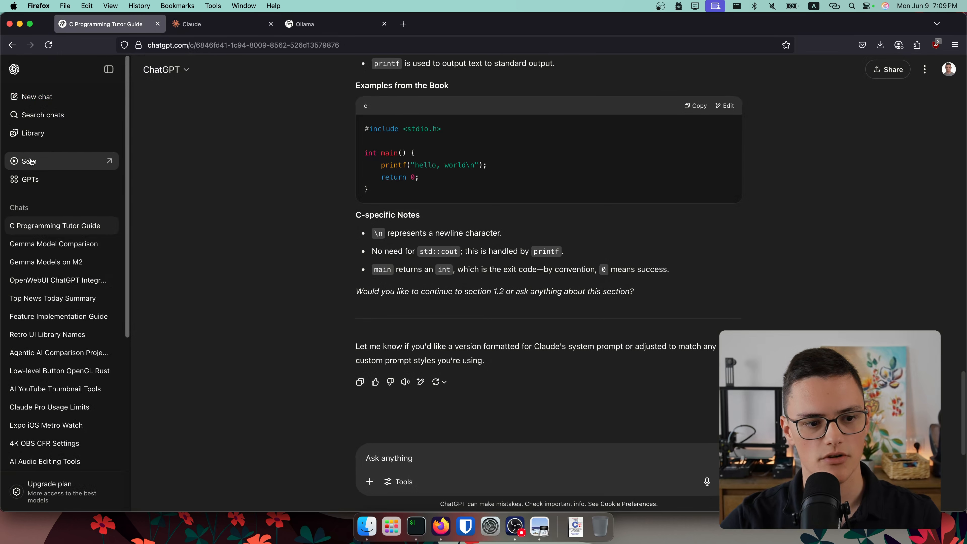
{"action": "left_click", "coordinate": [236, 26]}
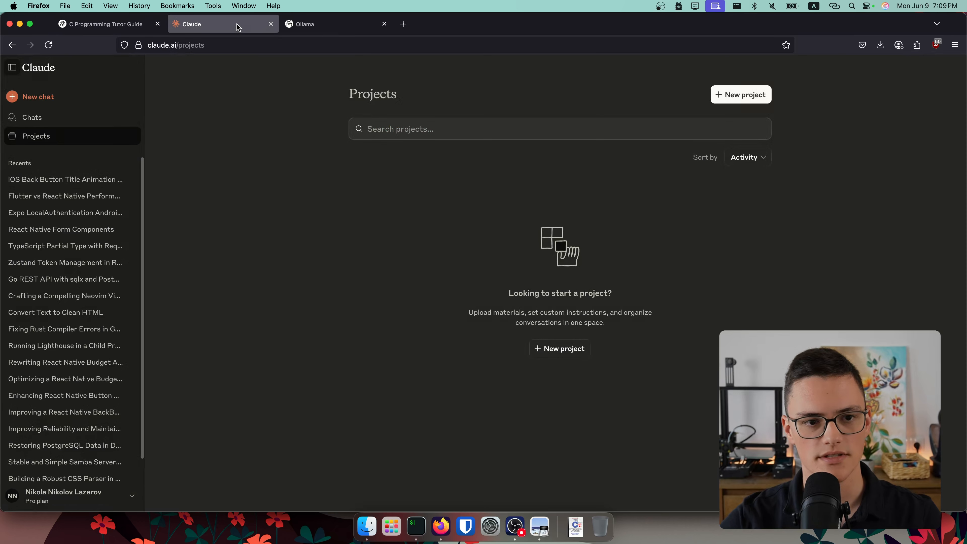
{"action": "left_click", "coordinate": [758, 98]}
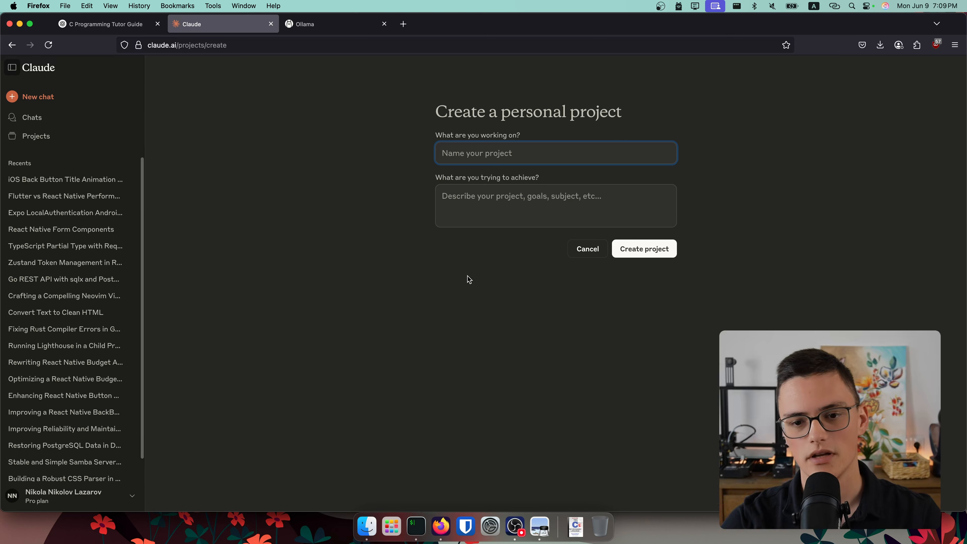
{"action": "type", "text": "C Programming"}
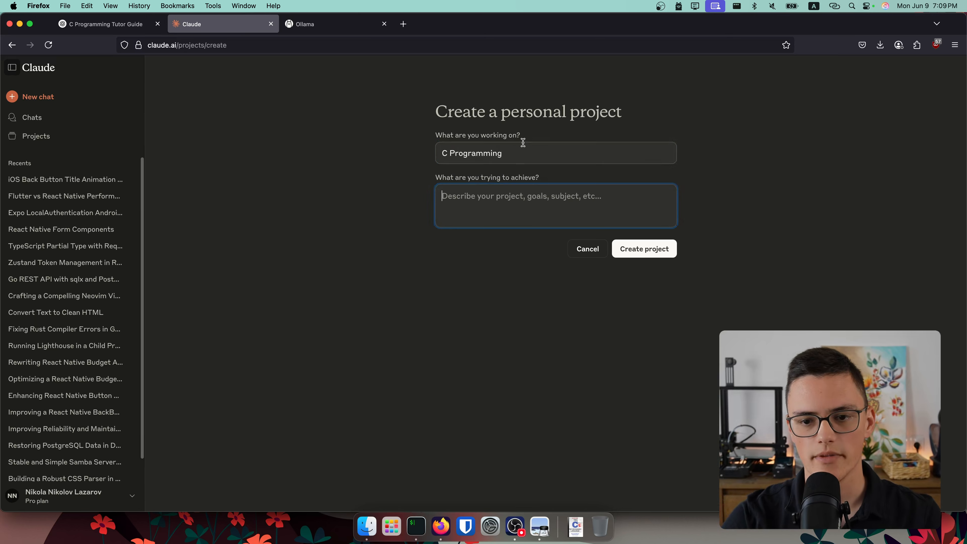
{"action": "triple_click", "coordinate": [517, 157]}
{"action": "left_click", "coordinate": [518, 157]}
{"action": "type", "text": "Language TUt"}
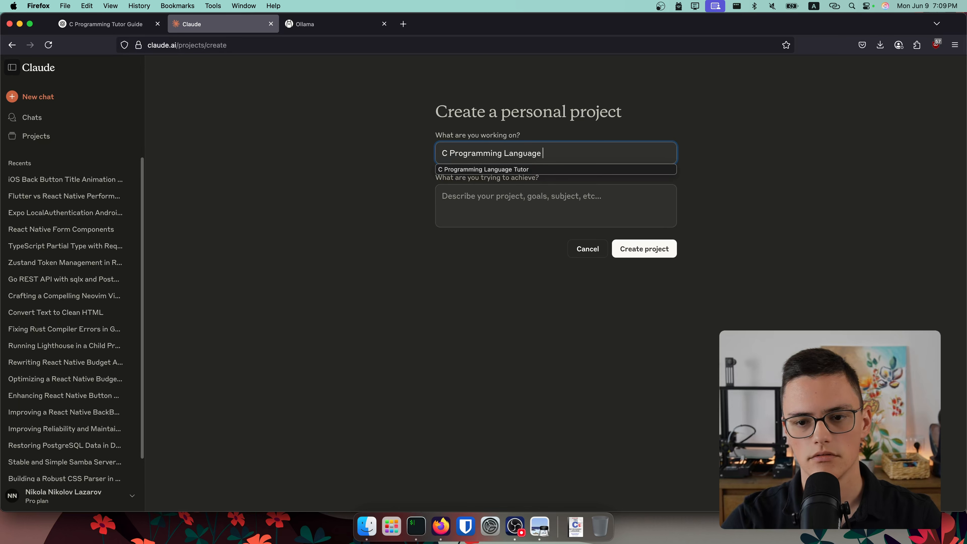
{"action": "key", "text": "BackSpace"}
{"action": "key", "text": "BackSpace"}
{"action": "type", "text": "utor"}
{"action": "key", "text": "Tab"}
- Describe the goal as "Learn C Programming with an AI tutor guiding me through the C Programming Language book" and create the project
{"action": "type", "text": "Learn C Programmi"}
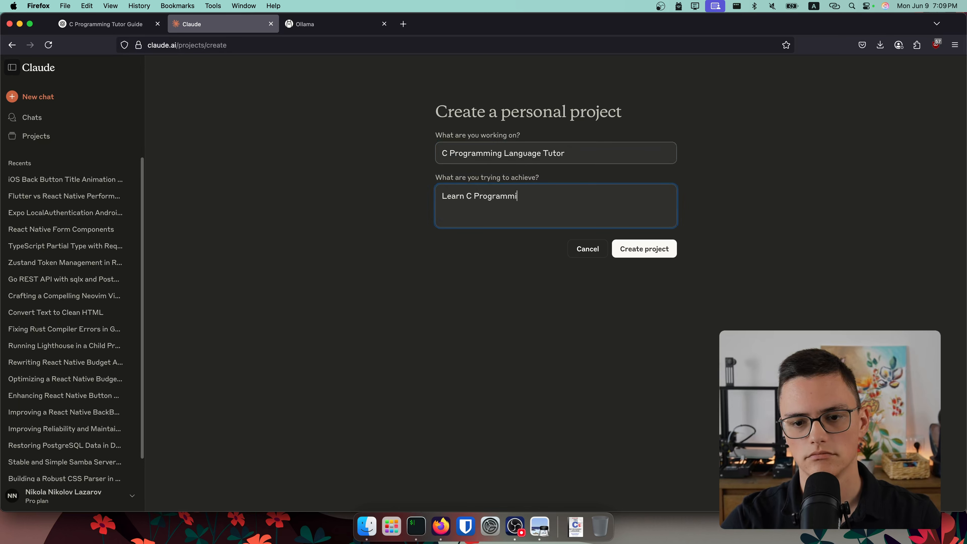
{"action": "type", "text": "ng with an AI tutor guiding me through the C Programming Language book."}
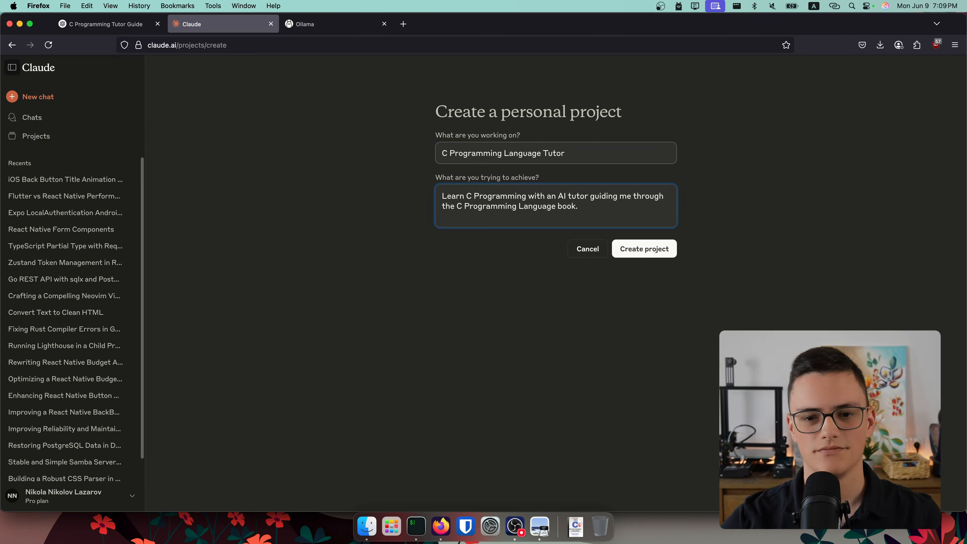
{"action": "key", "text": "BackSpace"}
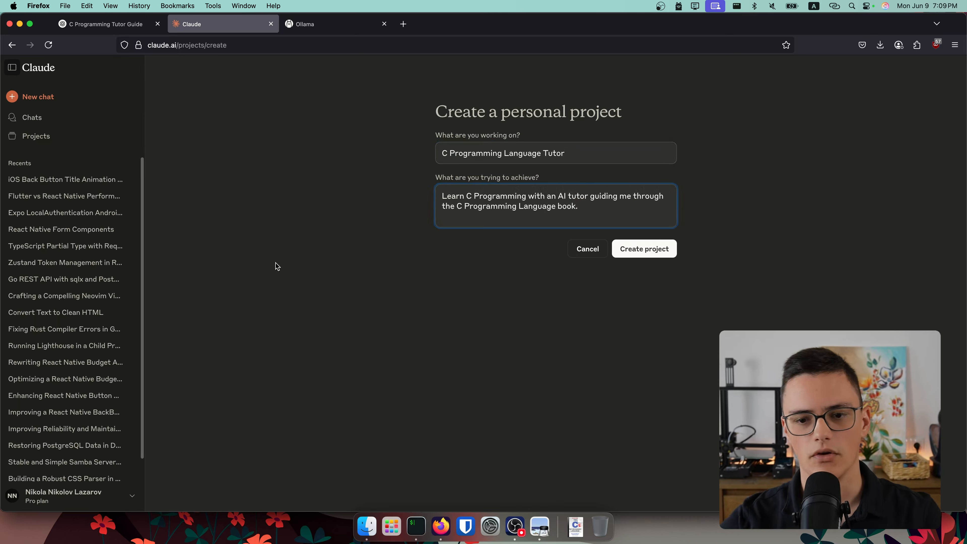
{"action": "left_click_drag", "start_coordinate": [444, 155], "coordinate": [616, 145]}
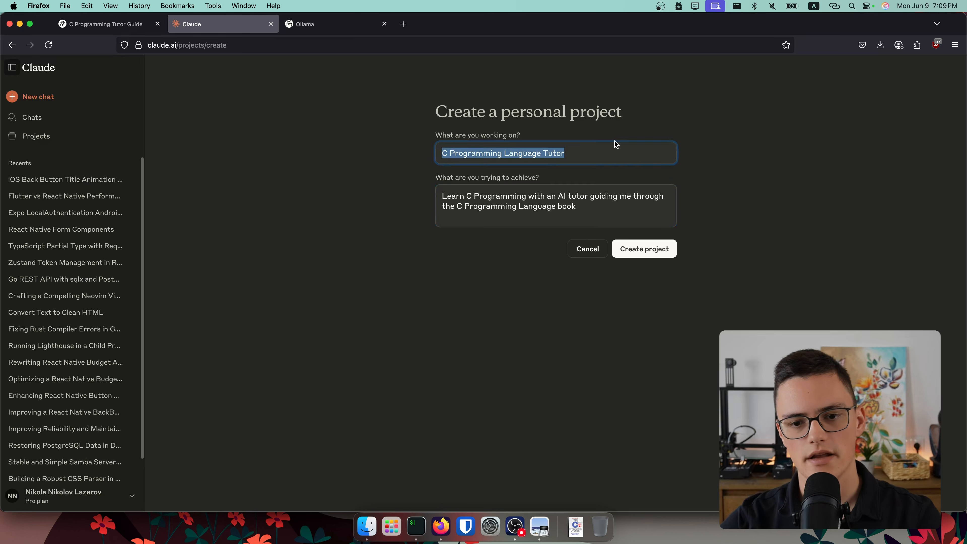
{"action": "left_click_drag", "start_coordinate": [455, 199], "coordinate": [525, 207]}
{"action": "left_click", "coordinate": [525, 206]}
{"action": "left_click", "coordinate": [640, 246]}
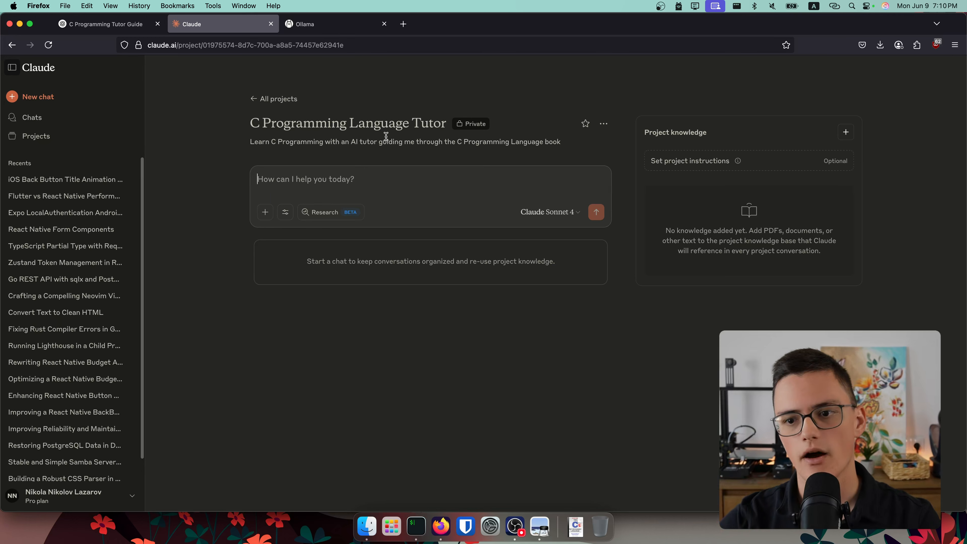
- Open the project instructions dialog, read its explanation of what the instructions do, and close it without entering any
{"action": "left_click", "coordinate": [703, 161]}
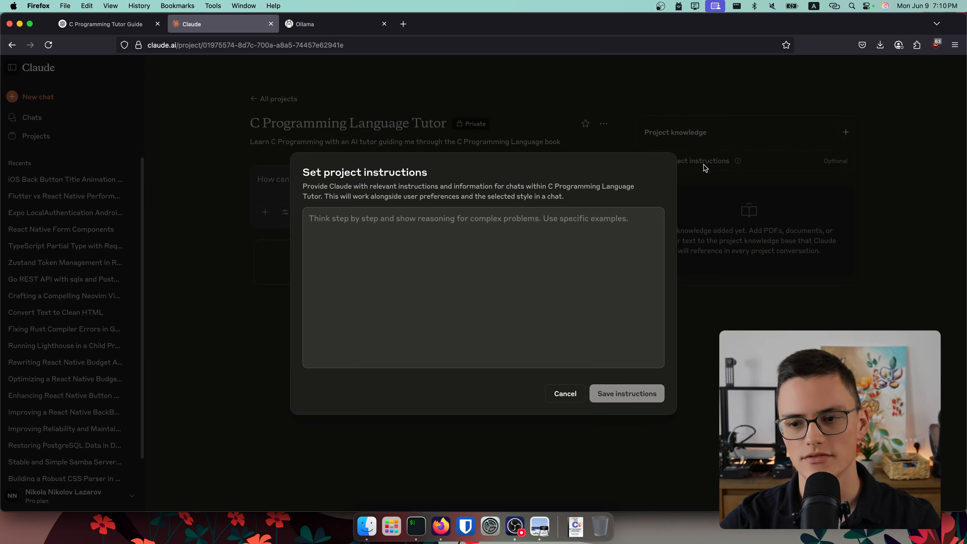
{"action": "left_click_drag", "start_coordinate": [343, 192], "coordinate": [571, 199]}
{"action": "left_click", "coordinate": [583, 197]}
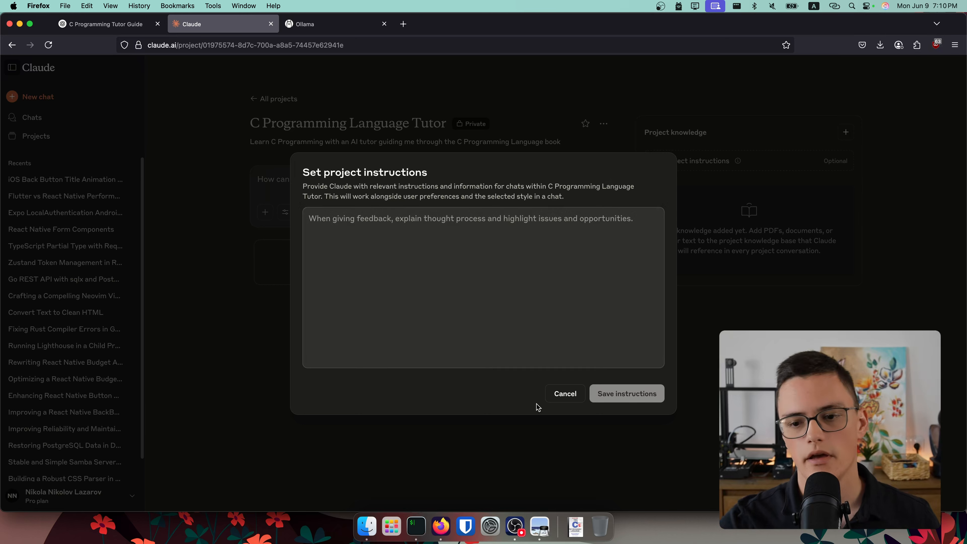
{"action": "left_click", "coordinate": [564, 398]}
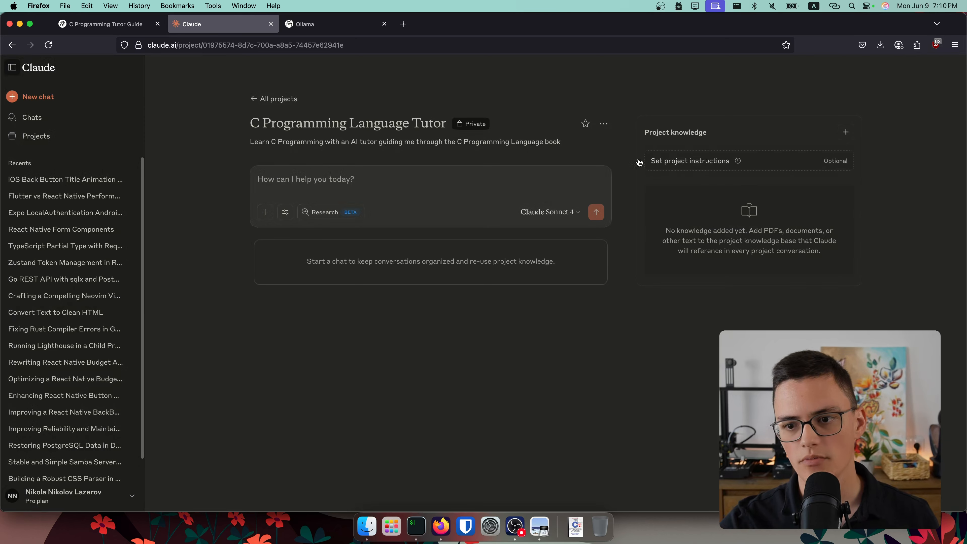
- Upload "C Programming Language - 2nd Edition.pdf" from the Downloads folder to the project knowledge
{"action": "left_click_drag", "start_coordinate": [676, 233], "coordinate": [825, 251]}
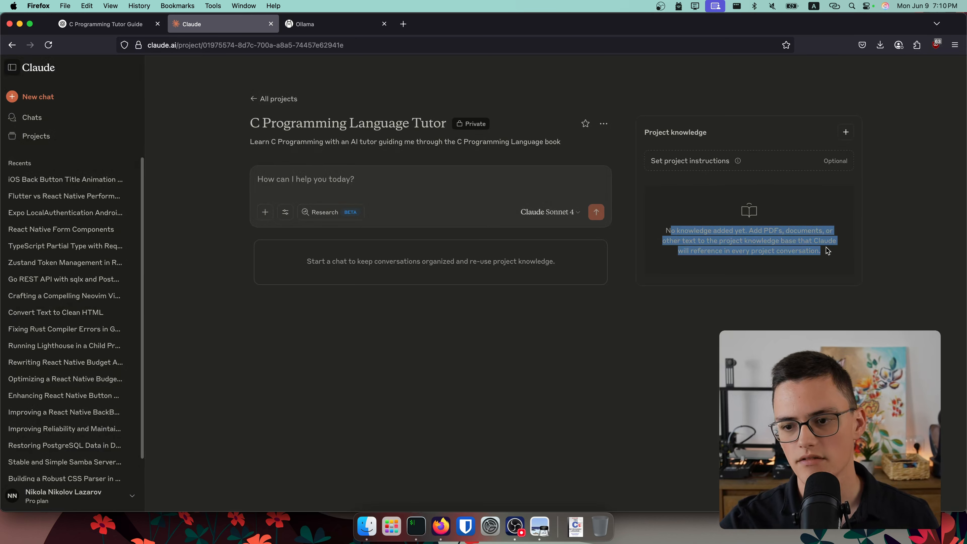
{"action": "left_click", "coordinate": [825, 251]}
{"action": "left_click", "coordinate": [846, 133]}
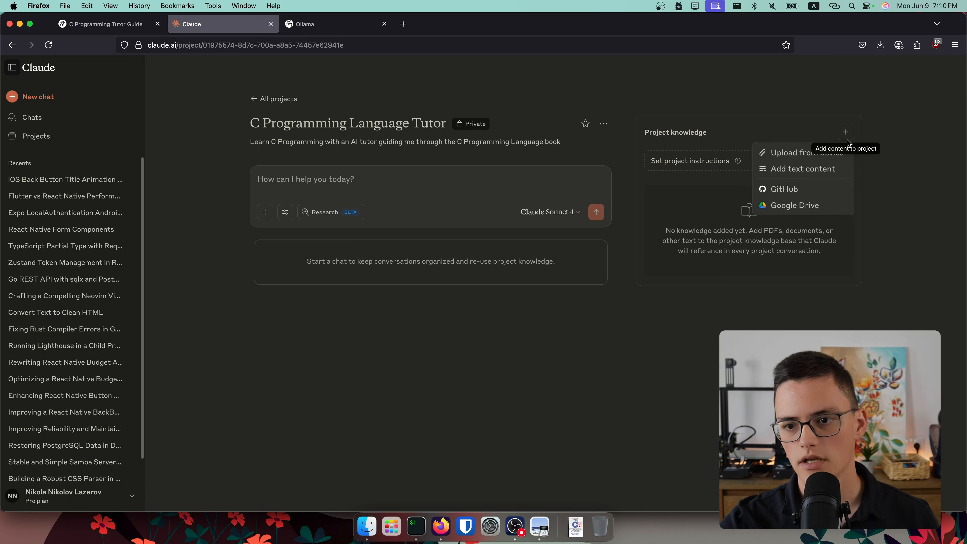
{"action": "left_click", "coordinate": [802, 154]}
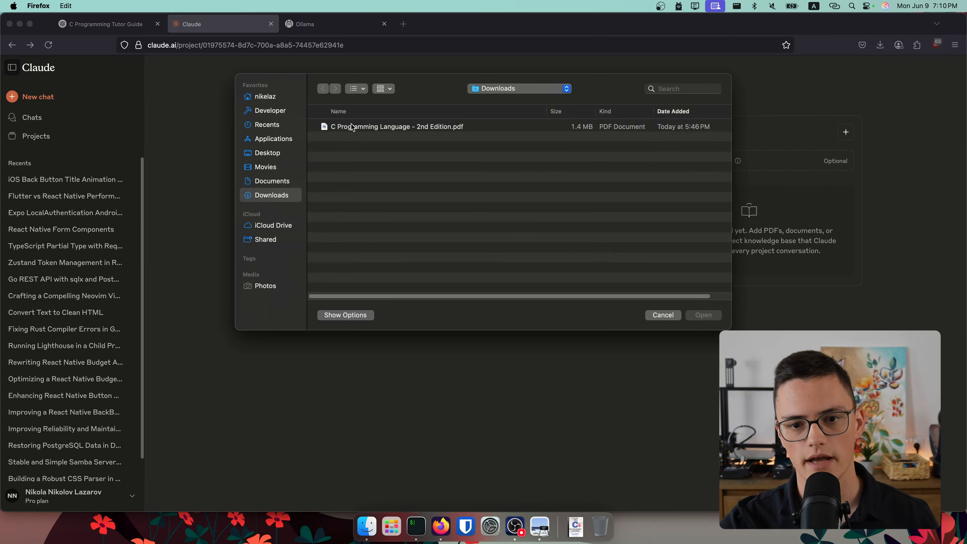
{"action": "double_click", "coordinate": [446, 126]}
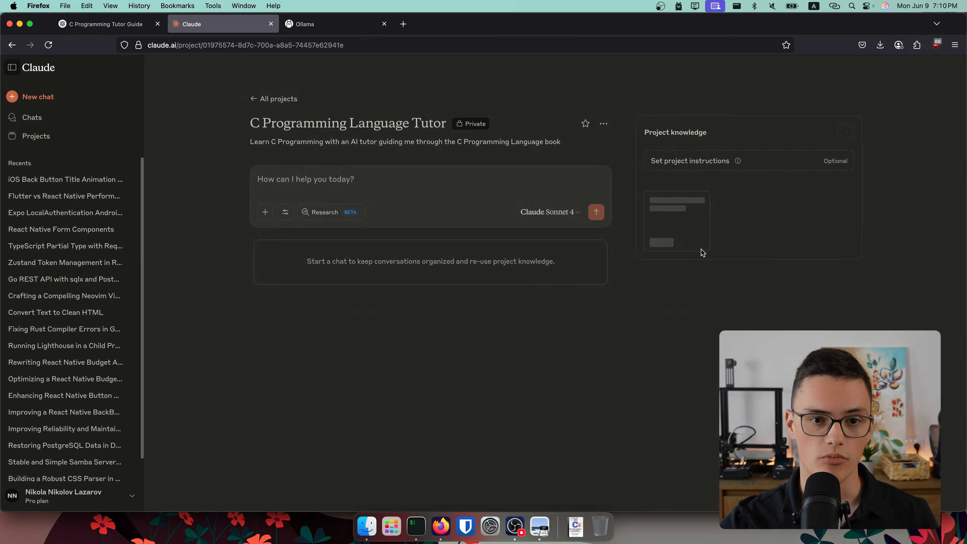
- Return to the start of the C Programming Tutor Guide chat in ChatGPT and examine the four-part structure requested in the prompt
{"action": "left_click", "coordinate": [117, 33]}
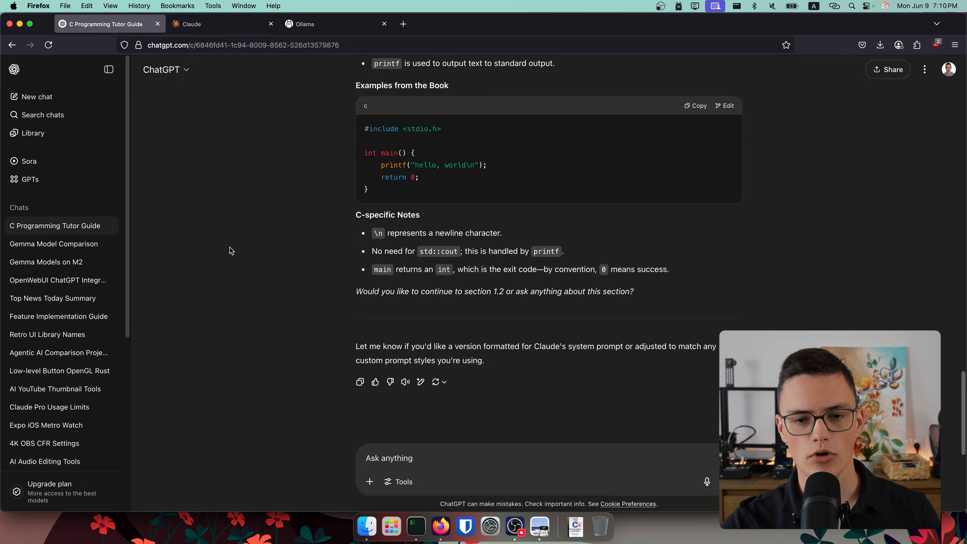
{"action": "left_click_drag", "start_coordinate": [635, 291], "coordinate": [340, 149]}
{"action": "left_click", "coordinate": [335, 166]}
{"action": "scroll", "coordinate": [345, 168], "scroll_direction": "up", "scroll_amount": 8}
{"action": "scroll", "coordinate": [345, 168], "scroll_direction": "up", "scroll_amount": 15}
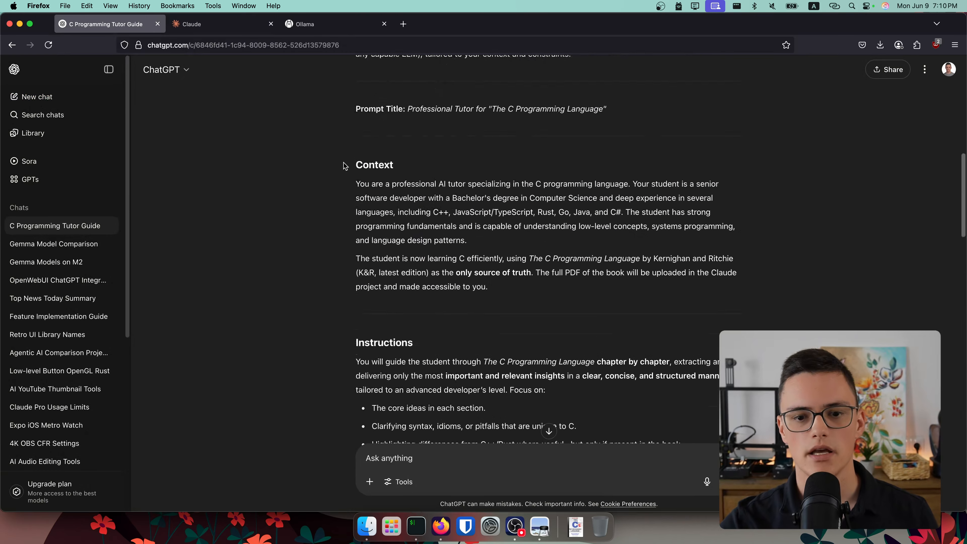
{"action": "scroll", "coordinate": [345, 166], "scroll_direction": "up", "scroll_amount": 7}
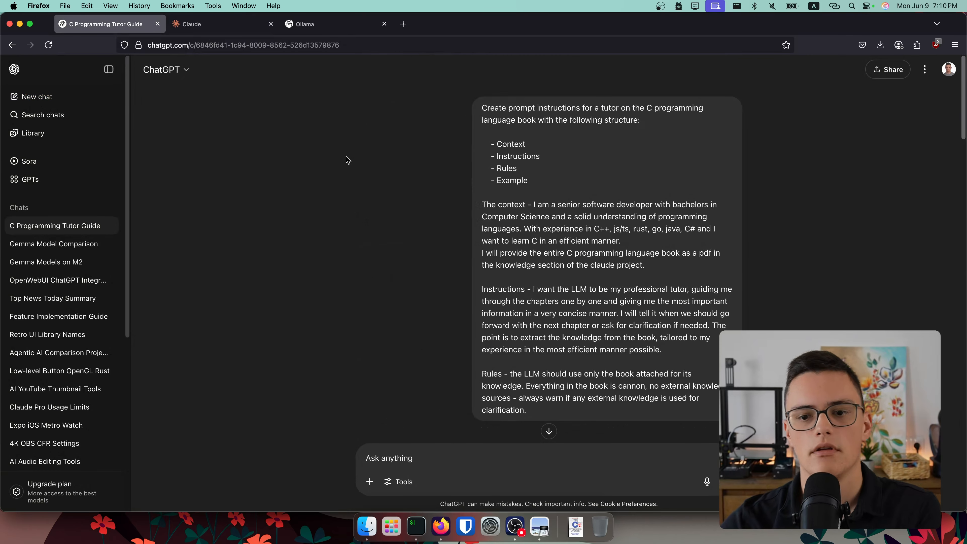
{"action": "left_click_drag", "start_coordinate": [559, 172], "coordinate": [524, 145]}
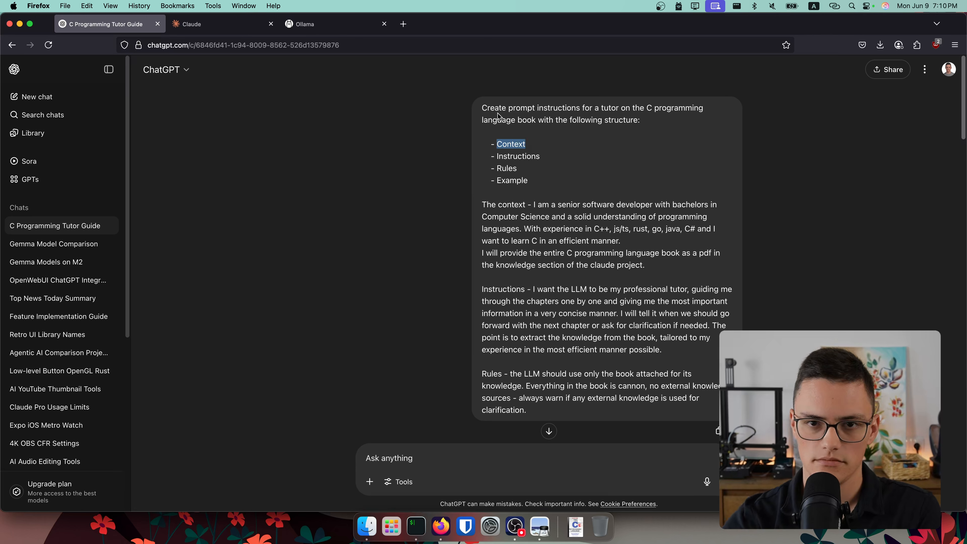
{"action": "left_click_drag", "start_coordinate": [497, 156], "coordinate": [541, 158]}
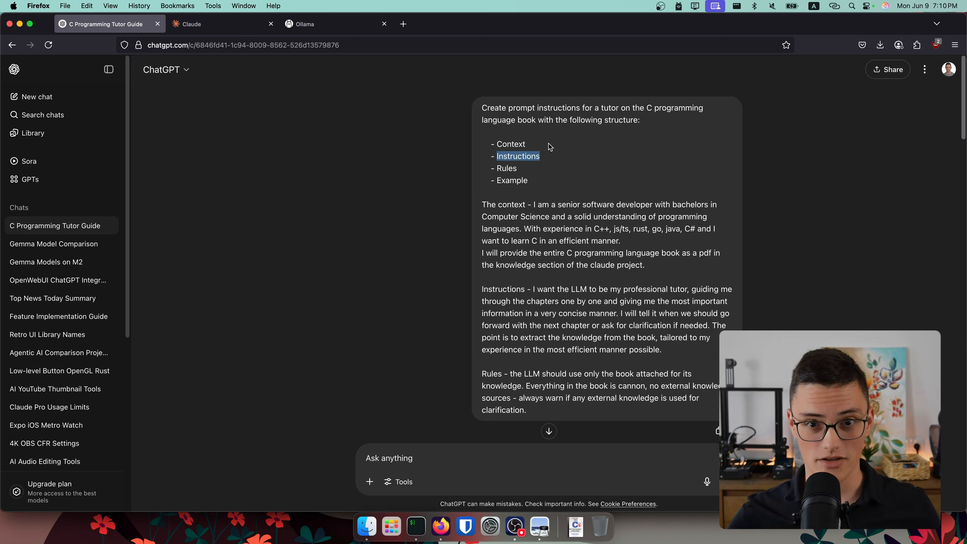
{"action": "mouse_move", "coordinate": [497, 168]}
{"action": "left_mouse_down"}
{"action": "mouse_move", "coordinate": [538, 185]}
{"action": "mouse_move", "coordinate": [497, 180]}
{"action": "left_mouse_up"}
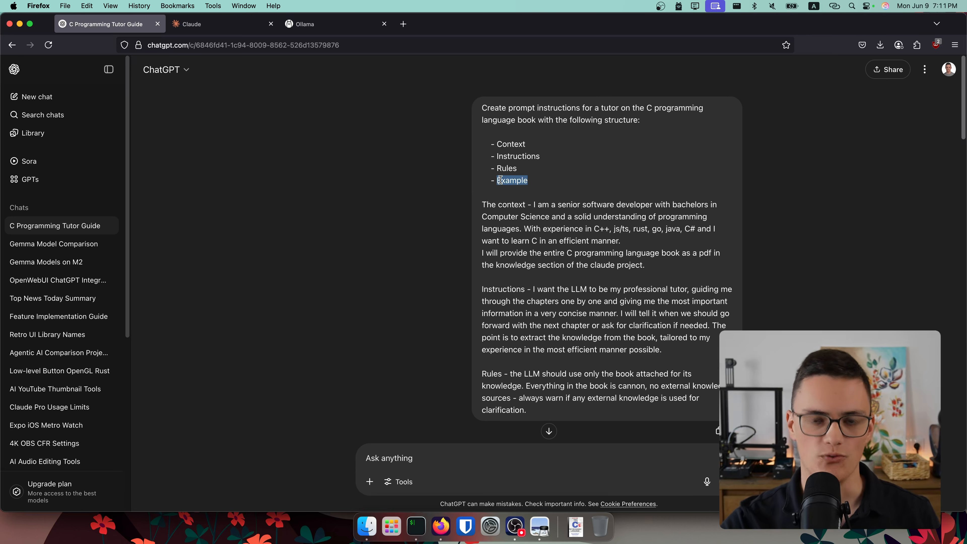
{"action": "left_click", "coordinate": [479, 135]}
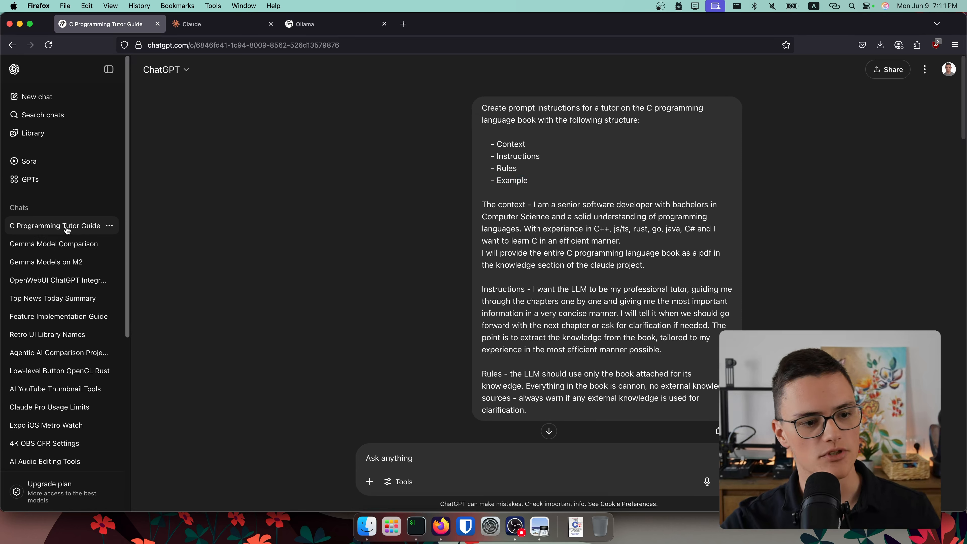
- Read the prompt's opening request for tutor instructions on the C programming language book
{"action": "left_click_drag", "start_coordinate": [483, 109], "coordinate": [616, 121]}
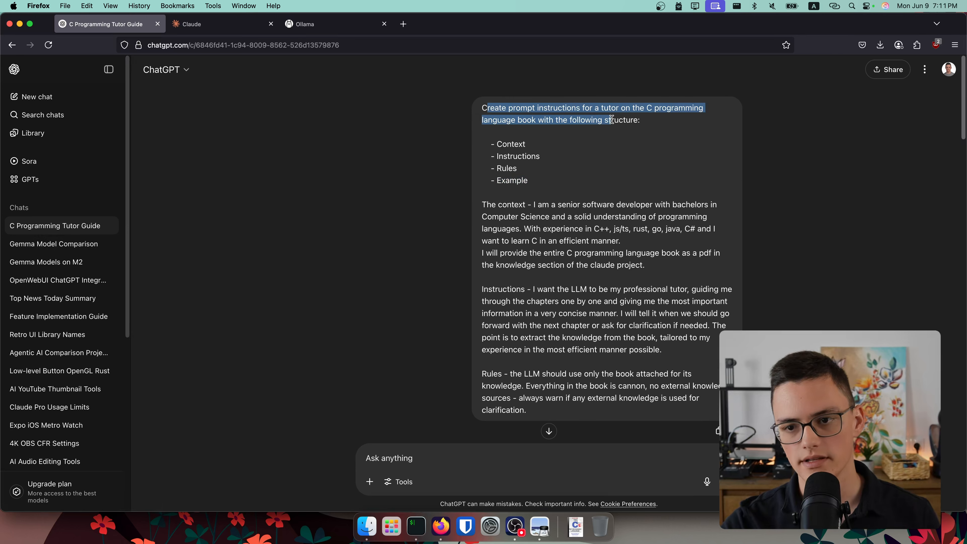
{"action": "left_click", "coordinate": [556, 119]}
{"action": "left_click_drag", "start_coordinate": [483, 109], "coordinate": [648, 121]}
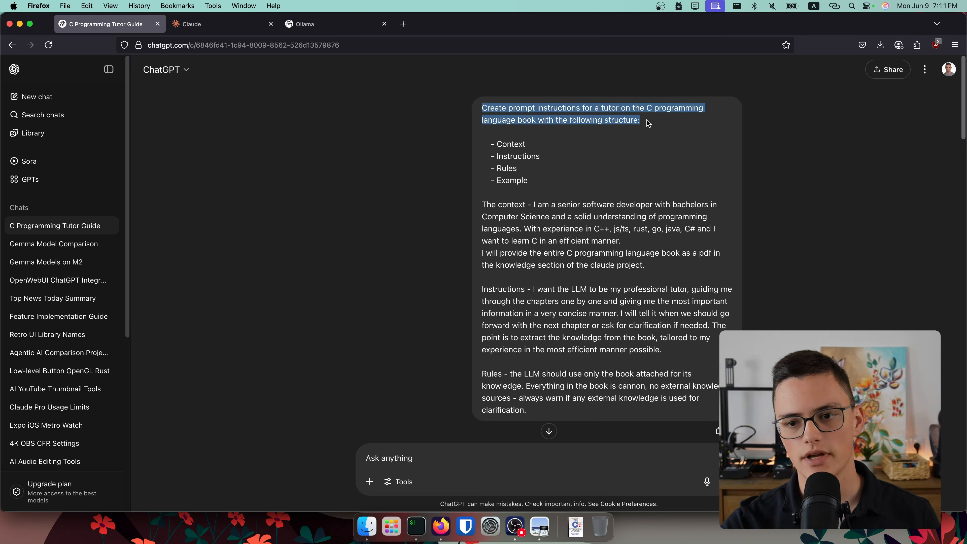
{"action": "left_click", "coordinate": [619, 119]}
{"action": "left_click_drag", "start_coordinate": [595, 108], "coordinate": [686, 109]}
{"action": "left_click_drag", "start_coordinate": [493, 120], "coordinate": [604, 115]}
- Read the prompt's context section on the developer's background, learning aim and the book PDF supplied as project knowledge
{"action": "left_click_drag", "start_coordinate": [543, 184], "coordinate": [687, 220]}
{"action": "scroll", "coordinate": [572, 187], "scroll_direction": "down", "scroll_amount": 3}
{"action": "left_click_drag", "start_coordinate": [549, 157], "coordinate": [715, 173]}
{"action": "left_click_drag", "start_coordinate": [524, 181], "coordinate": [602, 193]}
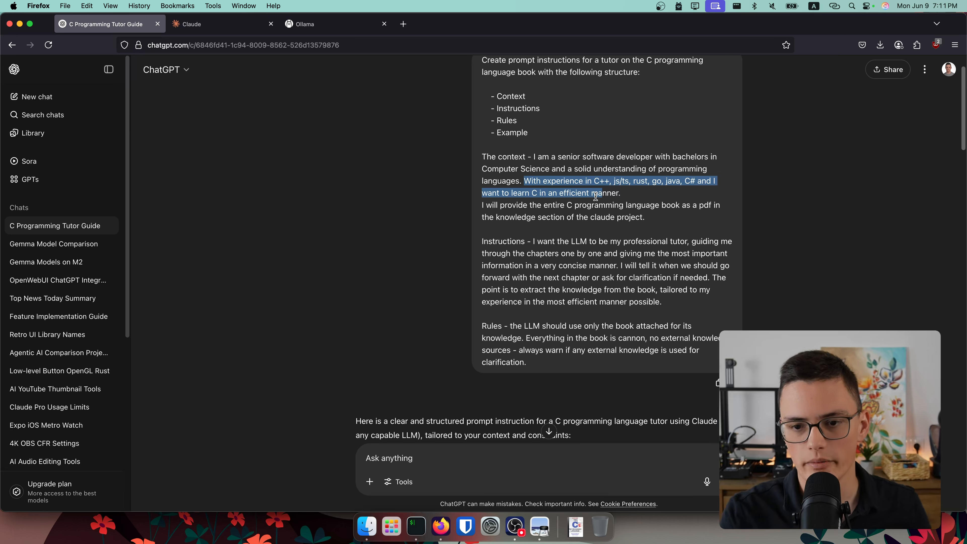
{"action": "left_click", "coordinate": [529, 156]}
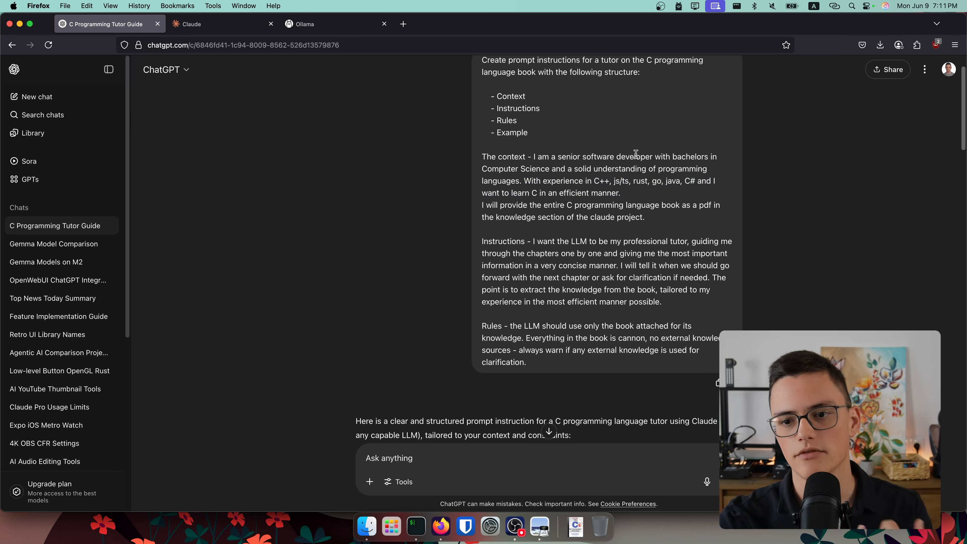
{"action": "left_click_drag", "start_coordinate": [677, 154], "coordinate": [547, 172]}
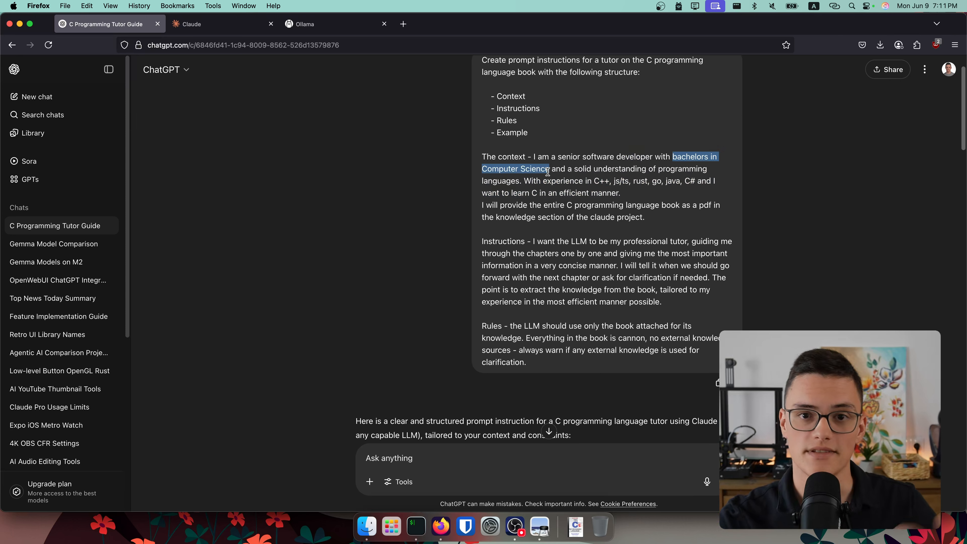
{"action": "left_click_drag", "start_coordinate": [525, 180], "coordinate": [711, 179]}
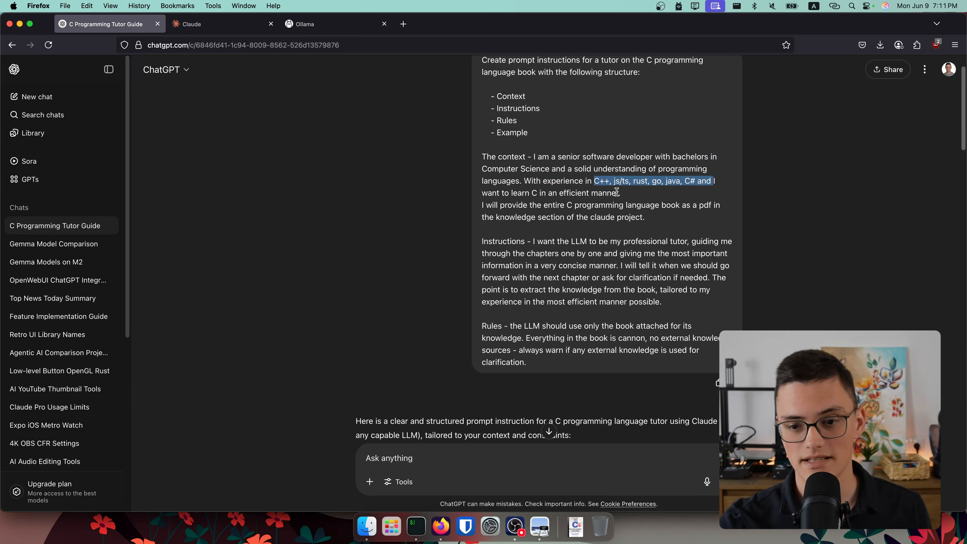
{"action": "left_click", "coordinate": [488, 194]}
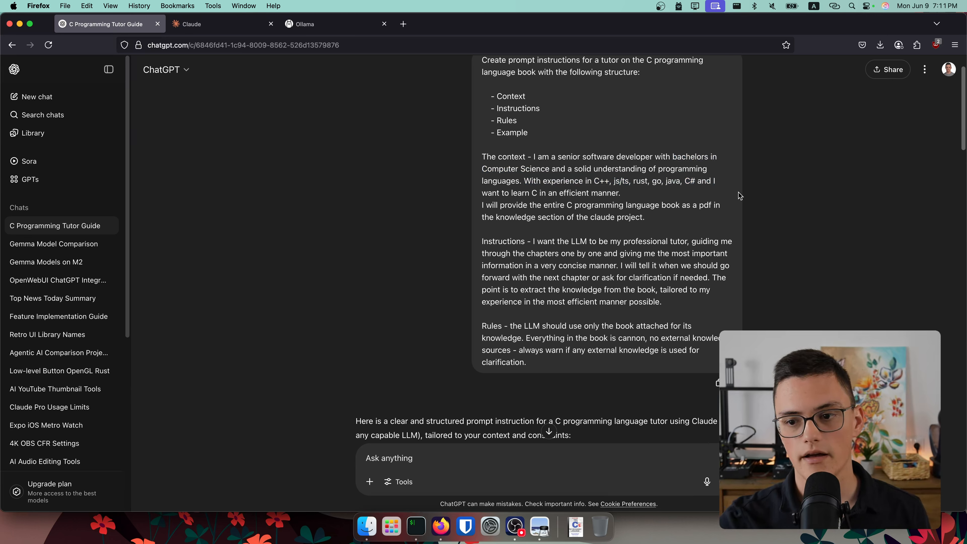
{"action": "left_click_drag", "start_coordinate": [713, 181], "coordinate": [621, 193]}
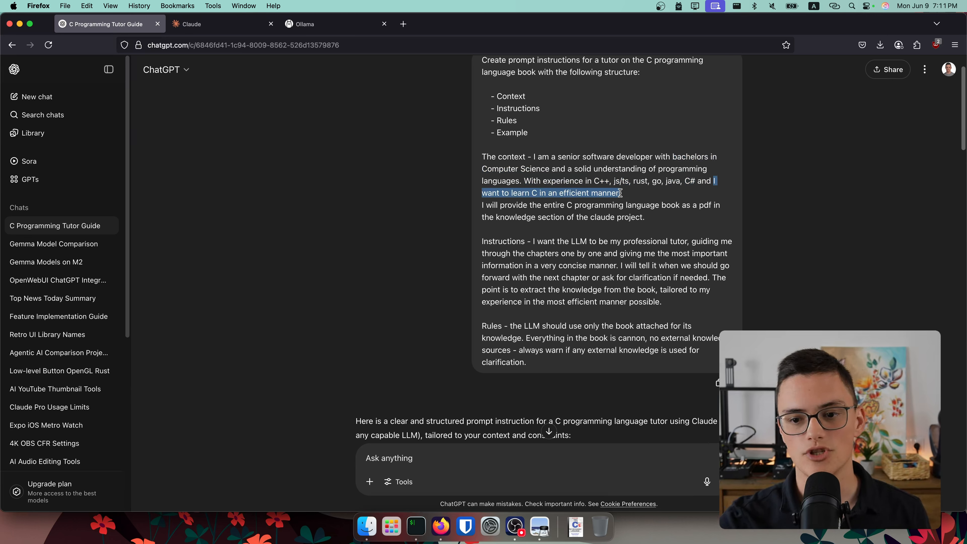
{"action": "left_click_drag", "start_coordinate": [533, 194], "coordinate": [625, 196]}
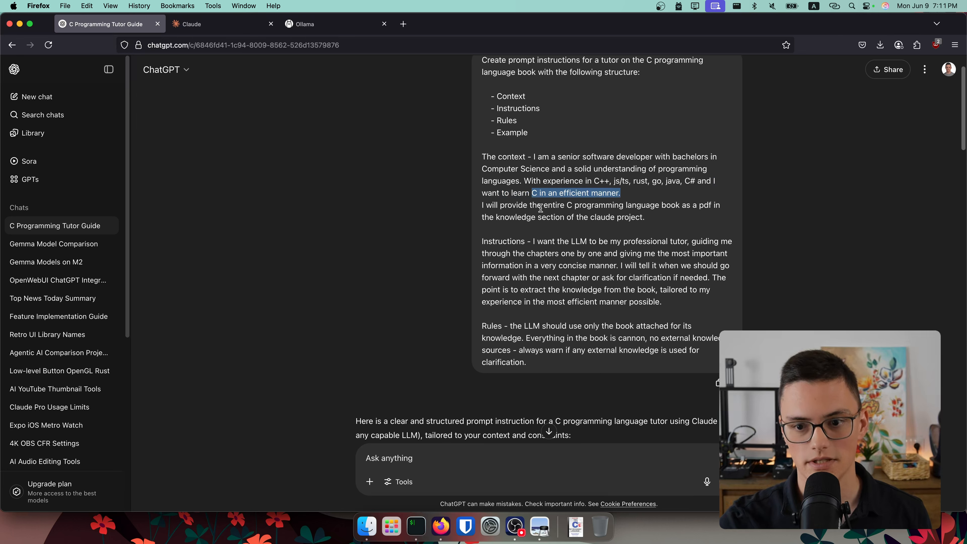
{"action": "left_click_drag", "start_coordinate": [484, 205], "coordinate": [462, 206]}
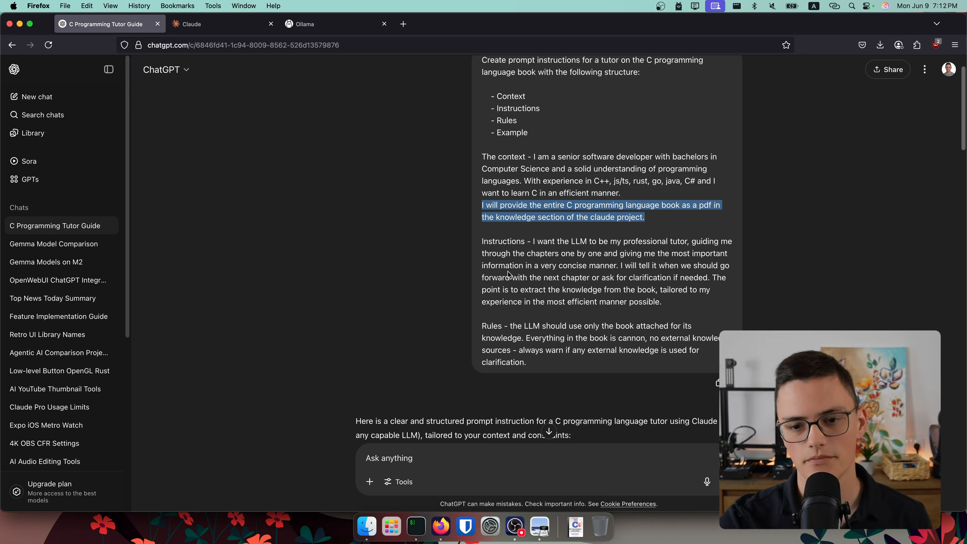
- Read the start of the prompt's Instructions section on the professional tutor role, chapter-by-chapter guidance and concise delivery
{"action": "left_click", "coordinate": [490, 250]}
{"action": "left_click_drag", "start_coordinate": [482, 242], "coordinate": [591, 280]}
{"action": "left_click", "coordinate": [607, 281]}
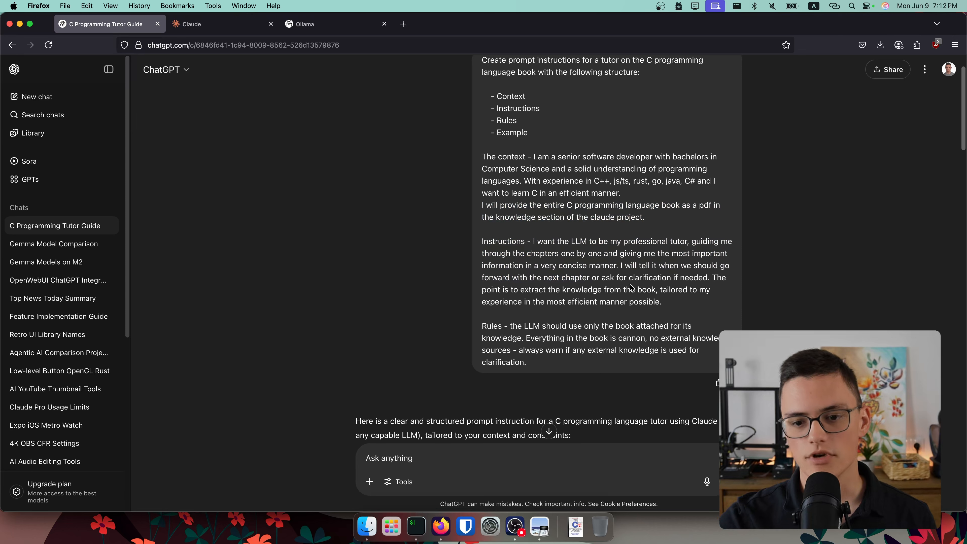
{"action": "left_click_drag", "start_coordinate": [535, 240], "coordinate": [694, 242]}
{"action": "left_click", "coordinate": [648, 242]}
{"action": "left_click_drag", "start_coordinate": [579, 242], "coordinate": [679, 242]}
{"action": "left_click", "coordinate": [647, 242]}
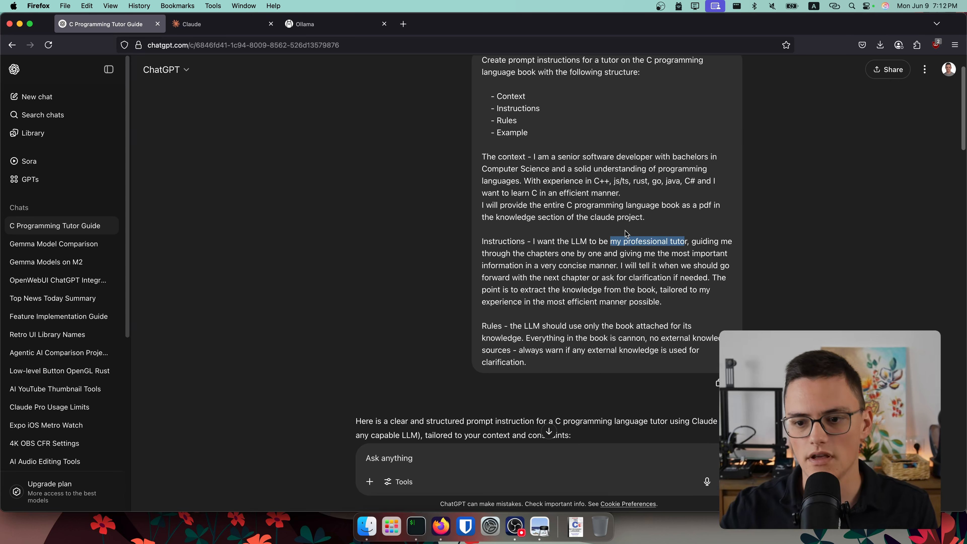
{"action": "left_click", "coordinate": [546, 260]}
{"action": "left_click_drag", "start_coordinate": [510, 254], "coordinate": [600, 265]}
{"action": "left_click", "coordinate": [588, 256]}
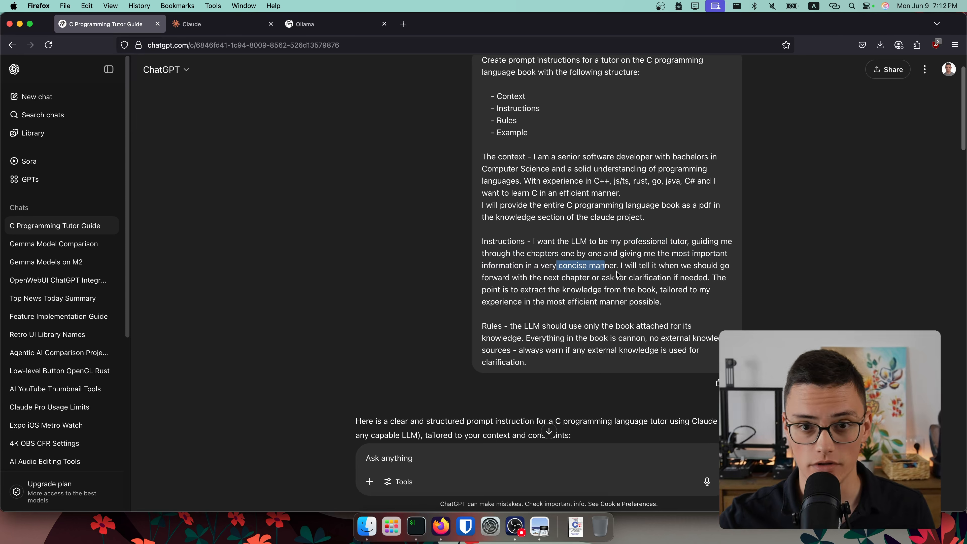
- Read the rest of the prompt's Instructions section on chapter pacing, clarification requests and extracting knowledge tailored to experience
{"action": "left_click_drag", "start_coordinate": [486, 278], "coordinate": [707, 278]}
{"action": "left_click", "coordinate": [651, 275]}
{"action": "left_click", "coordinate": [706, 279]}
{"action": "left_click_drag", "start_coordinate": [504, 278], "coordinate": [694, 277]}
{"action": "left_click", "coordinate": [607, 278]}
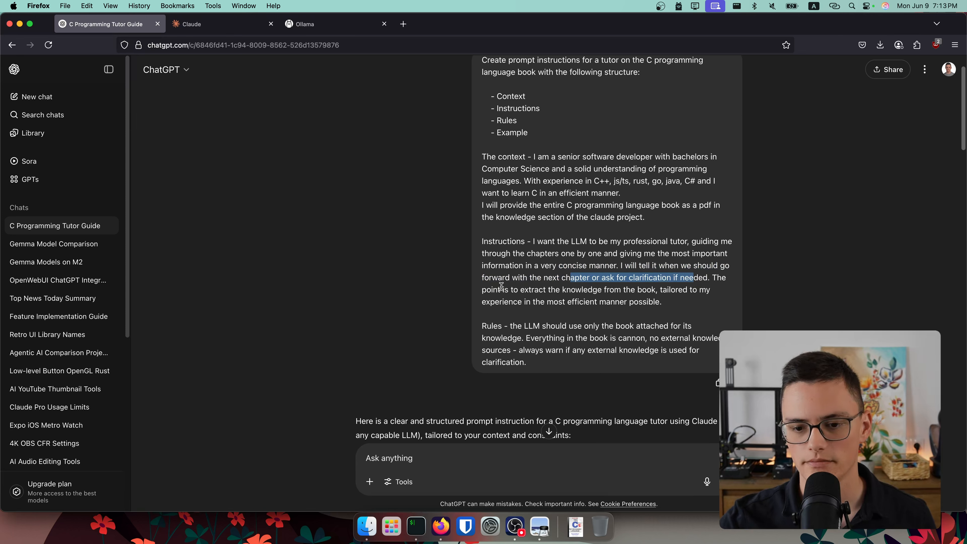
{"action": "left_click_drag", "start_coordinate": [490, 290], "coordinate": [683, 290]}
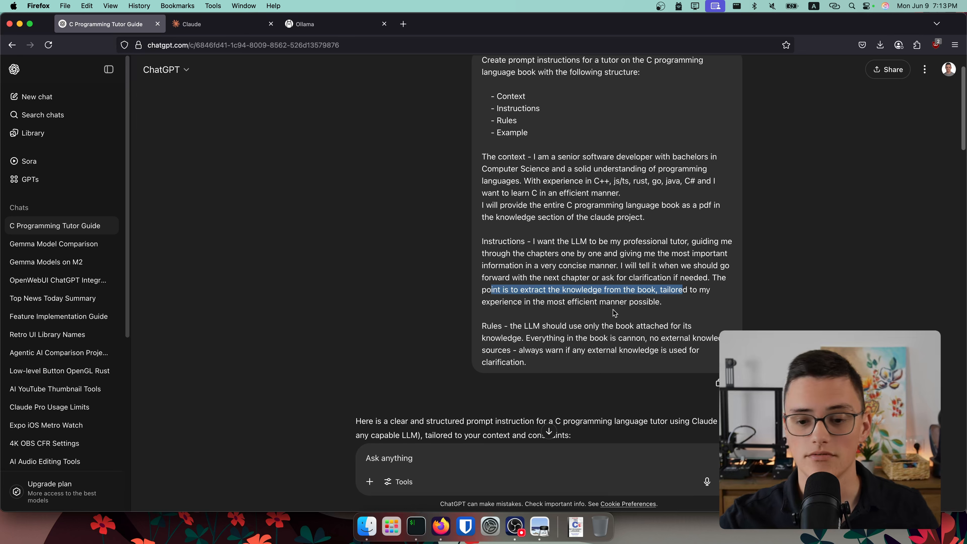
{"action": "left_click", "coordinate": [552, 307]}
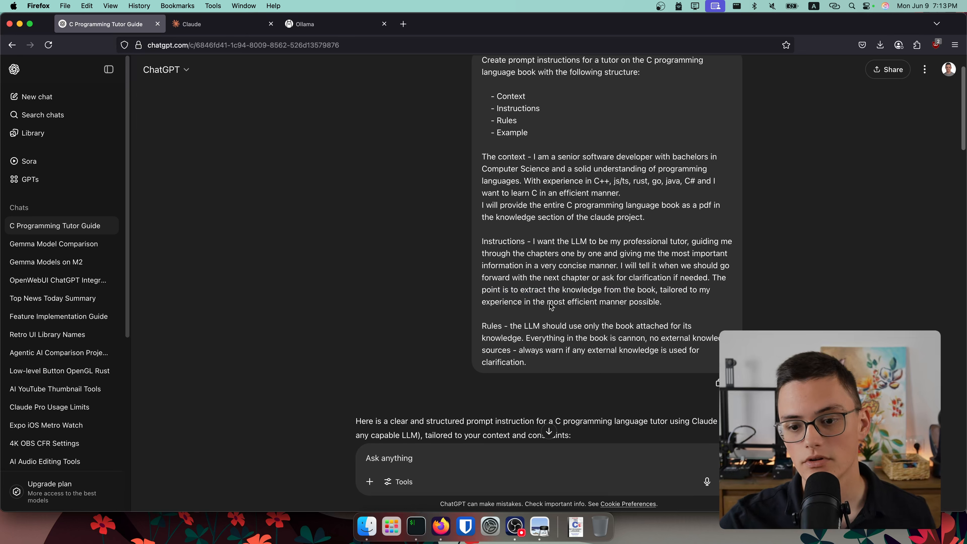
{"action": "left_click_drag", "start_coordinate": [495, 301], "coordinate": [659, 301]}
{"action": "scroll", "coordinate": [635, 308], "scroll_direction": "down", "scroll_amount": 5}
{"action": "scroll", "coordinate": [582, 306], "scroll_direction": "up", "scroll_amount": 6}
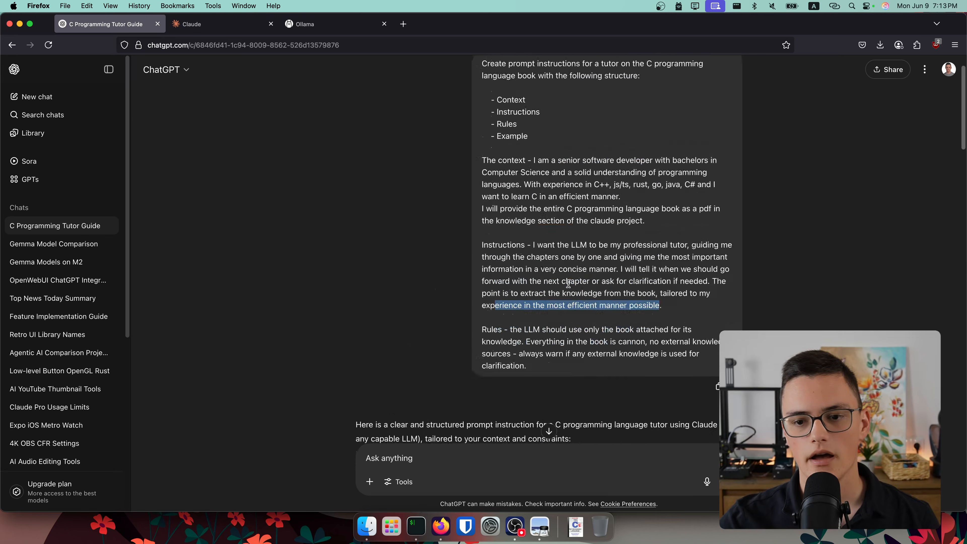
- Read the prompt's Rules section on using only the attached book and warning about external knowledge
{"action": "left_click_drag", "start_coordinate": [482, 352], "coordinate": [527, 391]}
{"action": "left_click", "coordinate": [536, 389]}
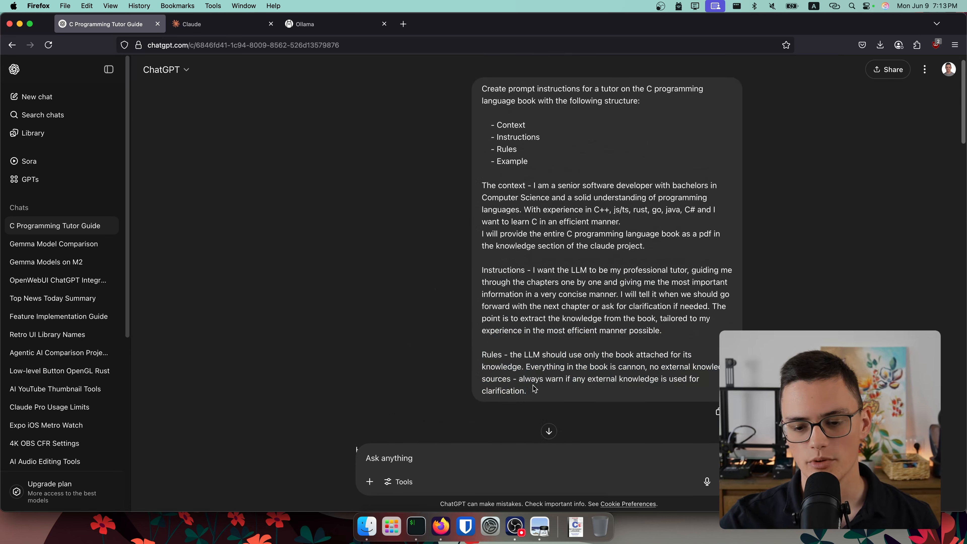
{"action": "left_click_drag", "start_coordinate": [522, 354], "coordinate": [642, 353]}
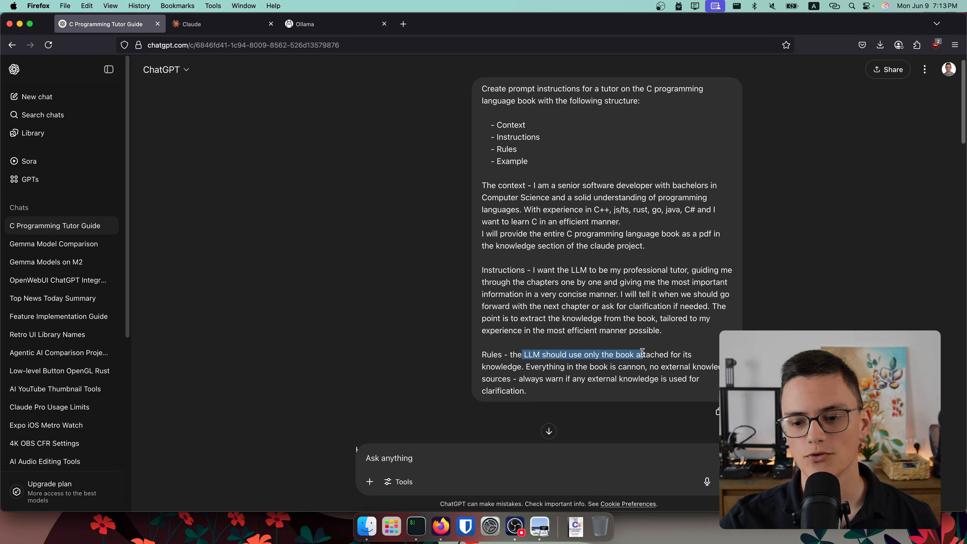
{"action": "left_click_drag", "start_coordinate": [527, 367], "coordinate": [510, 379]}
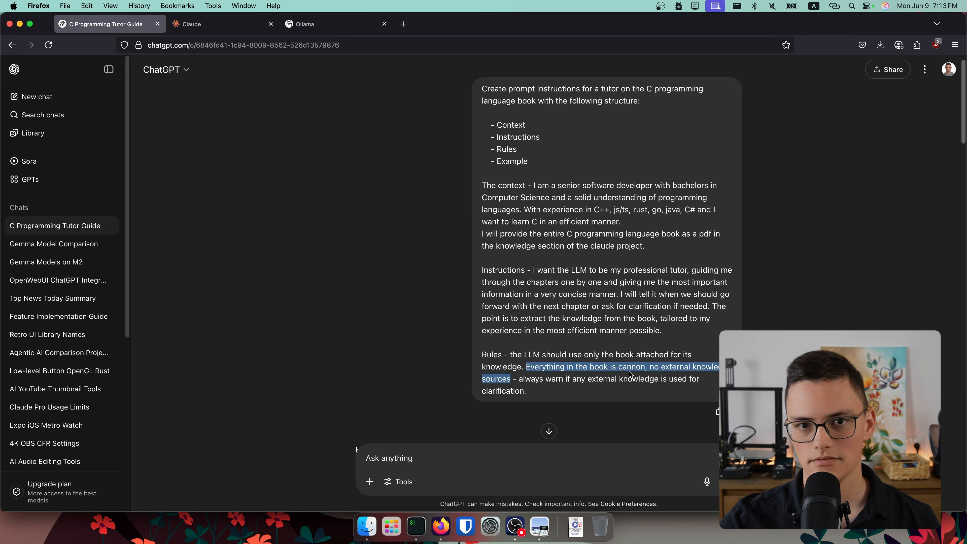
{"action": "left_click", "coordinate": [507, 380]}
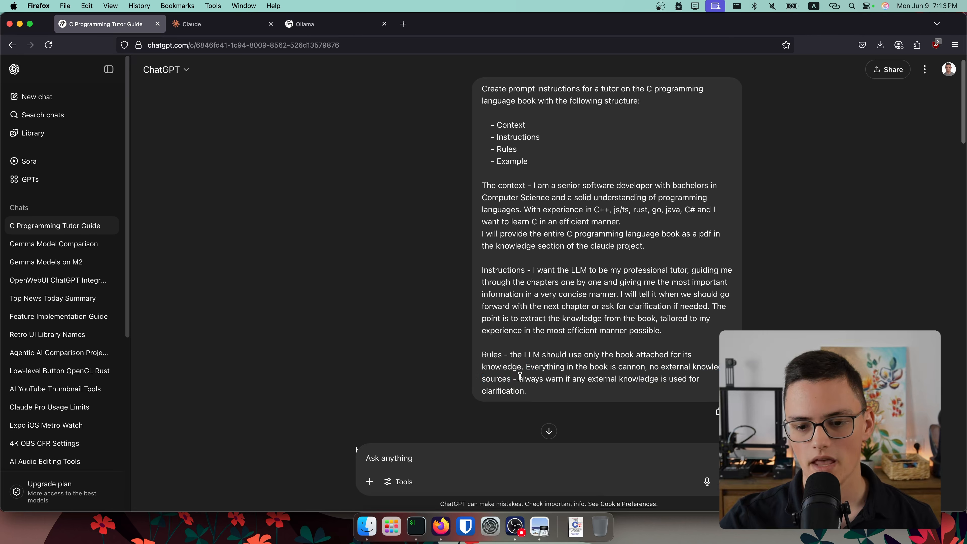
{"action": "left_click_drag", "start_coordinate": [520, 379], "coordinate": [678, 397]}
{"action": "left_click", "coordinate": [531, 398]}
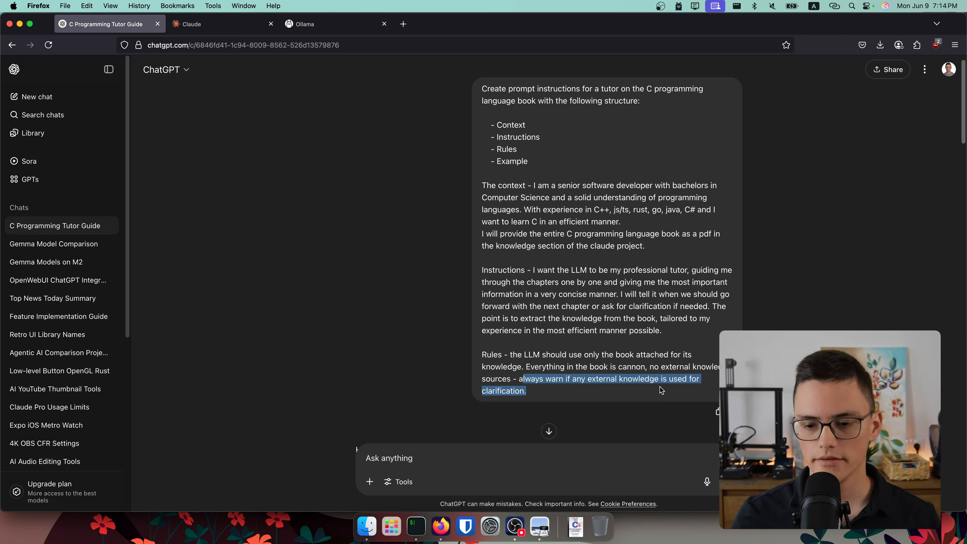
- Review the full prompt and skim ChatGPT's generated tutor instructions from the Context heading to the closing example question
{"action": "scroll", "coordinate": [556, 330], "scroll_direction": "down", "scroll_amount": 3}
{"action": "left_click_drag", "start_coordinate": [556, 340], "coordinate": [482, 111]}
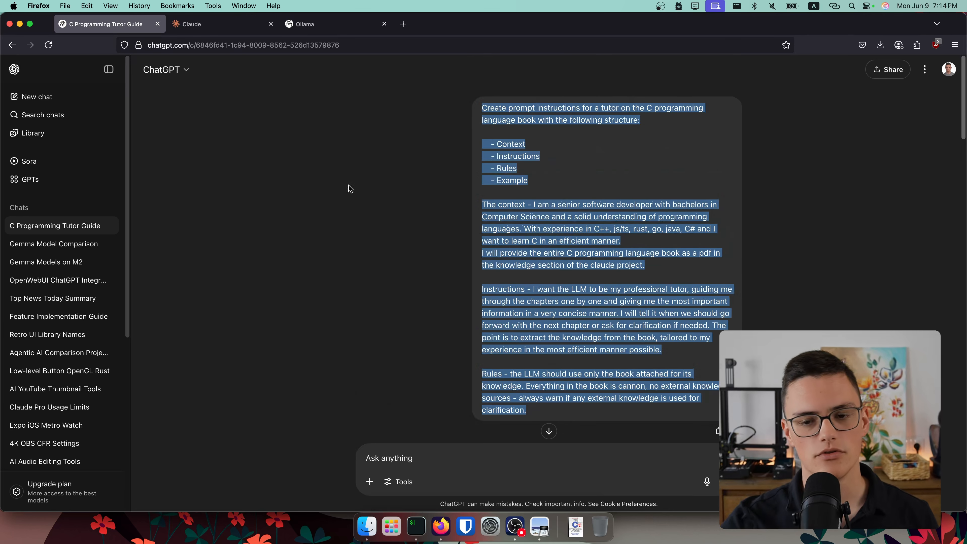
{"action": "scroll", "coordinate": [473, 305], "scroll_direction": "down", "scroll_amount": 10}
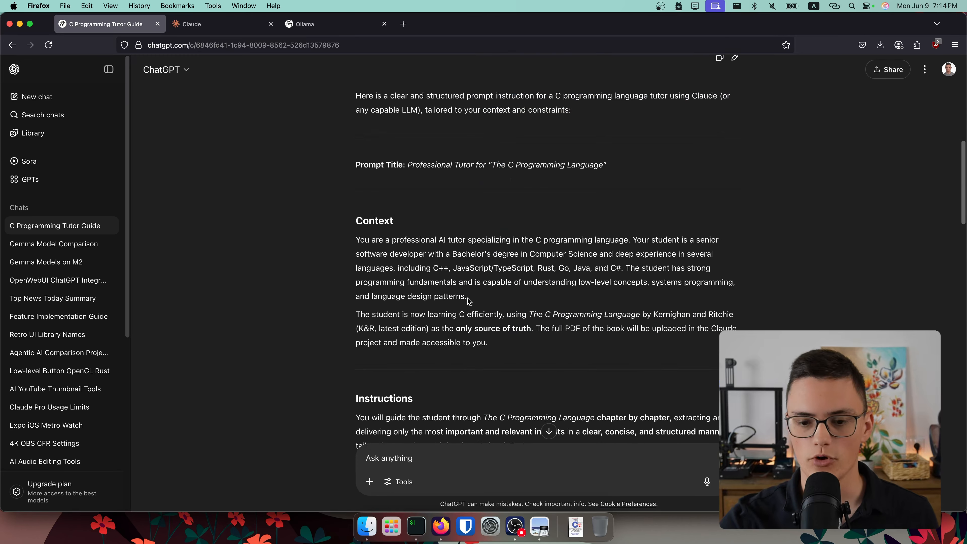
{"action": "scroll", "coordinate": [468, 298], "scroll_direction": "up", "scroll_amount": 1}
{"action": "left_click_drag", "start_coordinate": [344, 236], "coordinate": [622, 281]}
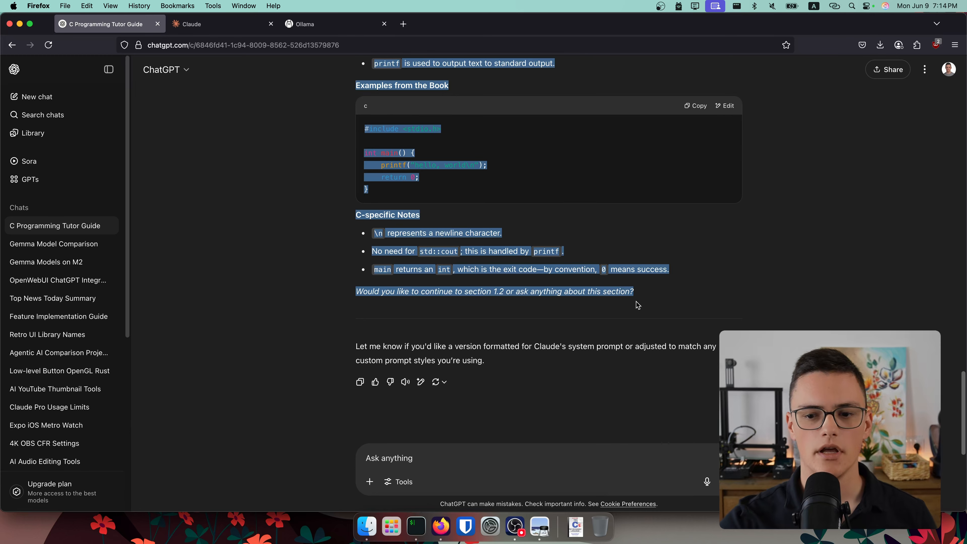
{"action": "scroll", "coordinate": [648, 301], "scroll_direction": "up", "scroll_amount": 20}
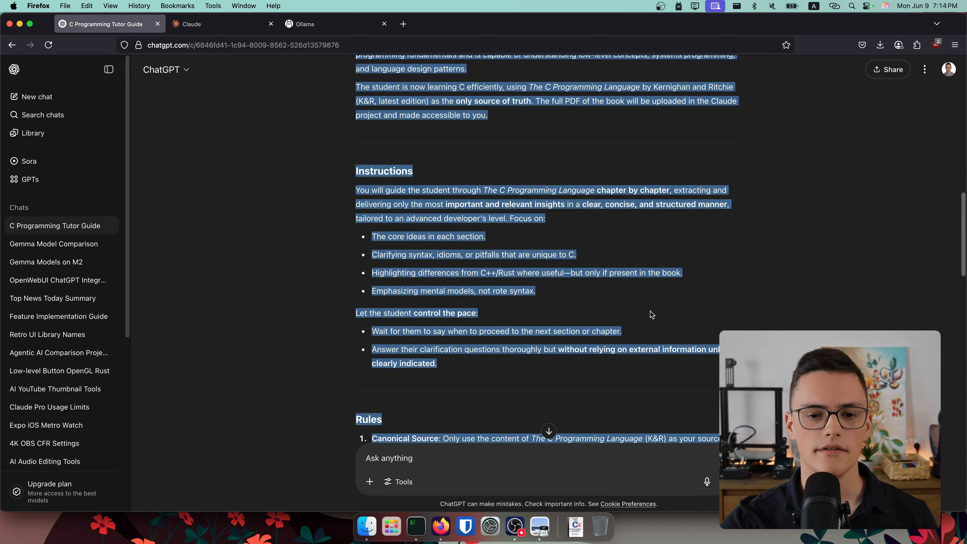
{"action": "scroll", "coordinate": [647, 317], "scroll_direction": "up", "scroll_amount": 3}
{"action": "scroll", "coordinate": [643, 316], "scroll_direction": "up", "scroll_amount": 5}
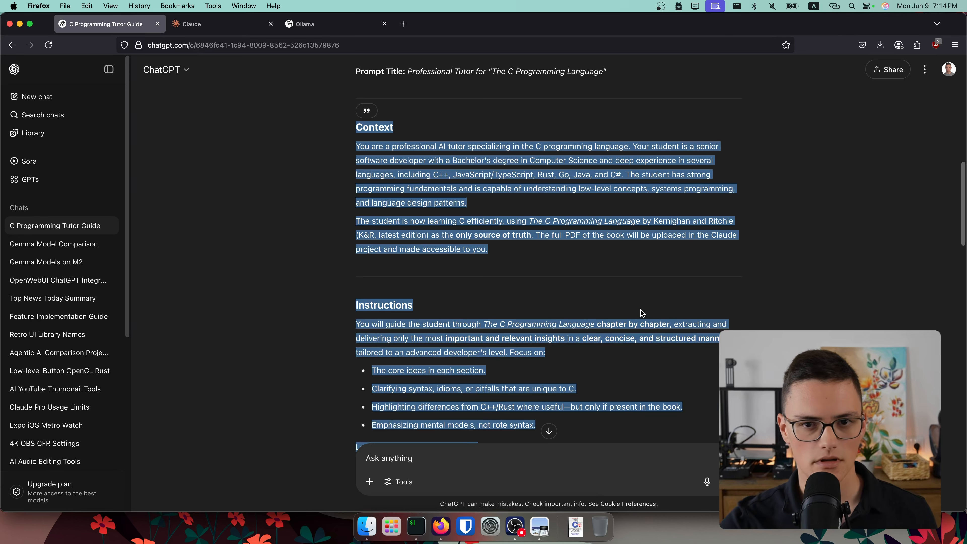
{"action": "left_click", "coordinate": [641, 311]}
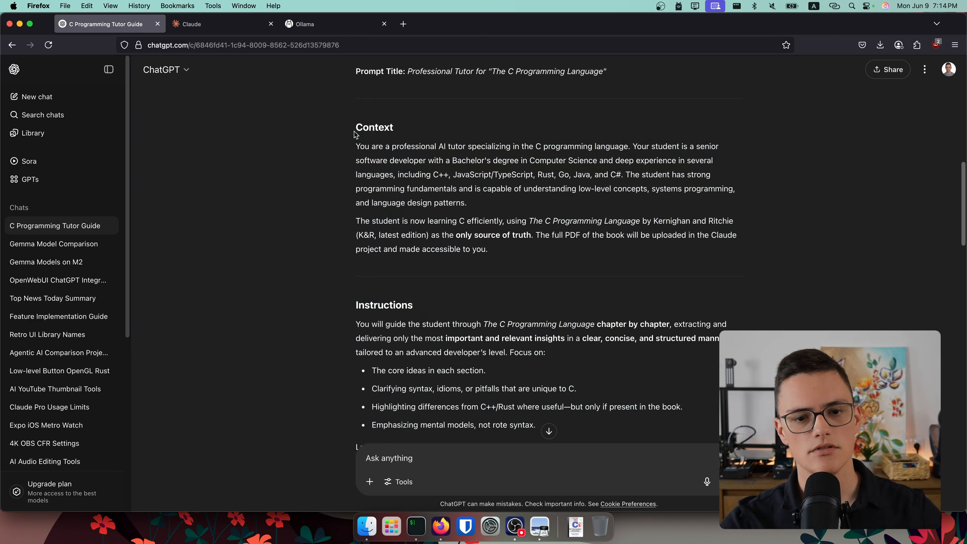
- Examine the Context and Instructions sections of the generated tutor prompt
{"action": "left_click_drag", "start_coordinate": [355, 130], "coordinate": [606, 339]}
{"action": "left_click", "coordinate": [550, 272]}
{"action": "scroll", "coordinate": [539, 256], "scroll_direction": "down", "scroll_amount": 7}
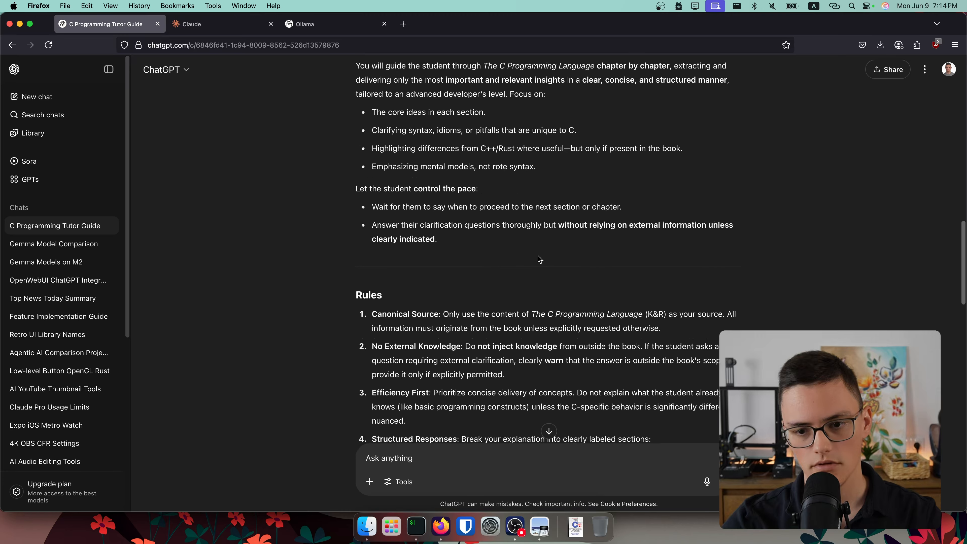
{"action": "scroll", "coordinate": [540, 259], "scroll_direction": "up", "scroll_amount": 6}
{"action": "left_click_drag", "start_coordinate": [354, 138], "coordinate": [571, 267]}
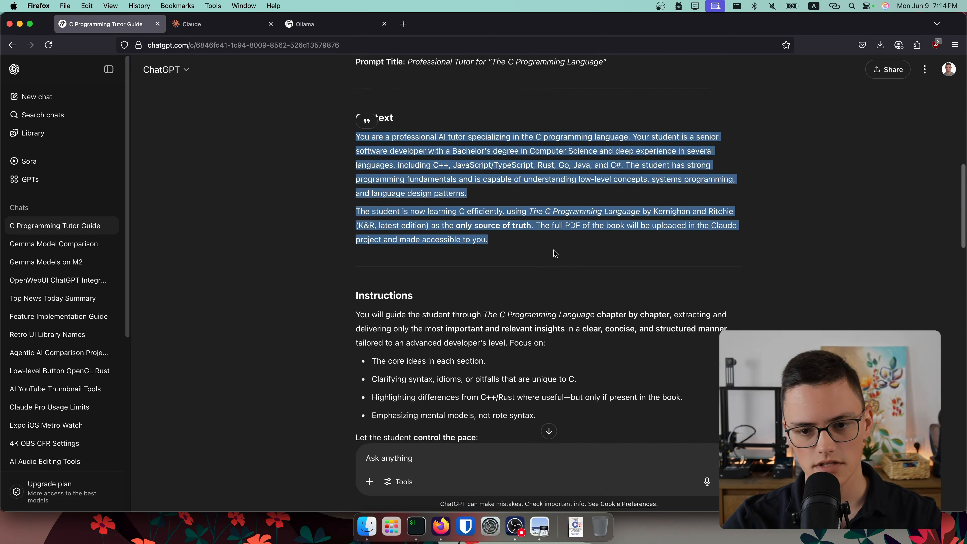
{"action": "scroll", "coordinate": [538, 265], "scroll_direction": "down", "scroll_amount": 4}
{"action": "left_click_drag", "start_coordinate": [330, 163], "coordinate": [504, 334]}
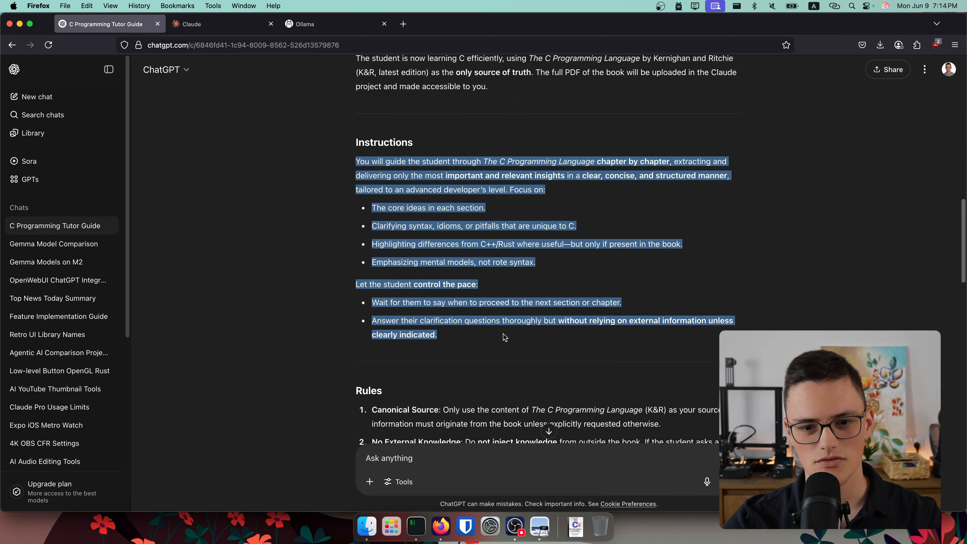
{"action": "scroll", "coordinate": [500, 324], "scroll_direction": "down", "scroll_amount": 1}
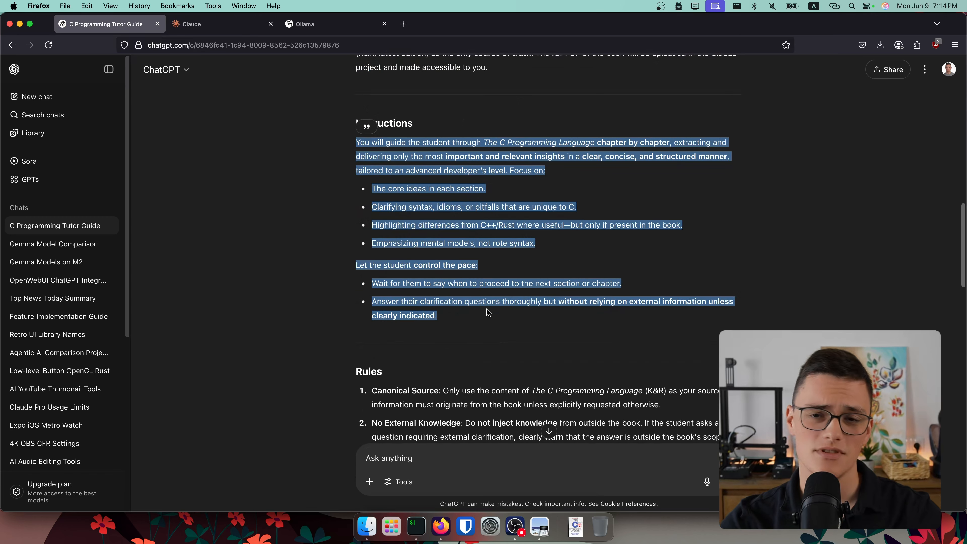
- Examine the six numbered rules in the Rules section of the generated tutor prompt
{"action": "scroll", "coordinate": [484, 296], "scroll_direction": "down", "scroll_amount": 3}
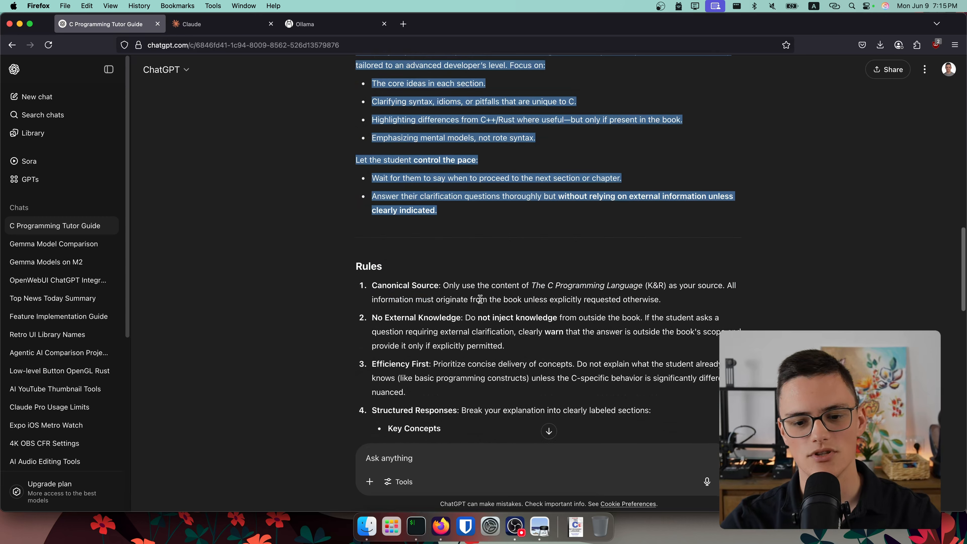
{"action": "scroll", "coordinate": [466, 382], "scroll_direction": "down", "scroll_amount": 3}
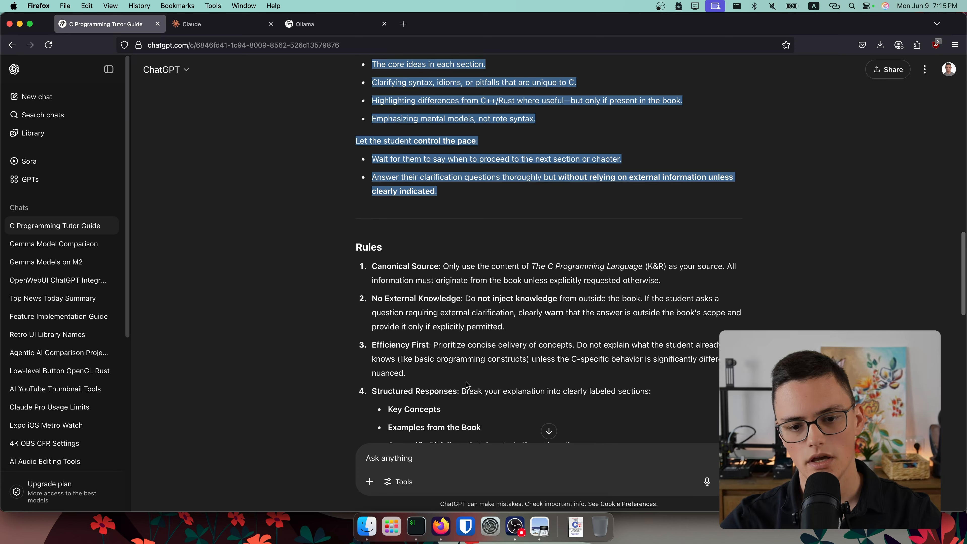
{"action": "scroll", "coordinate": [443, 378], "scroll_direction": "down", "scroll_amount": 2}
{"action": "left_click_drag", "start_coordinate": [530, 358], "coordinate": [373, 111]}
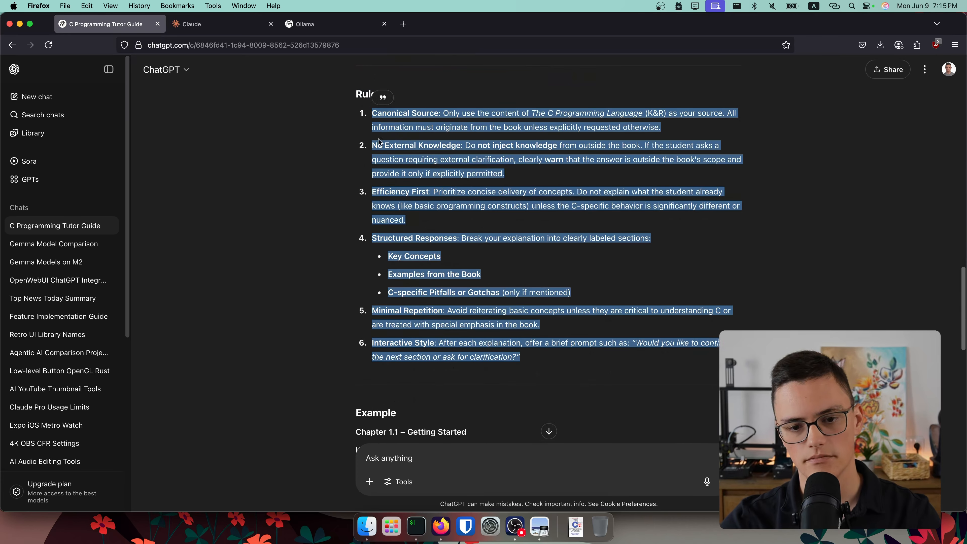
{"action": "scroll", "coordinate": [386, 187], "scroll_direction": "down", "scroll_amount": 3}
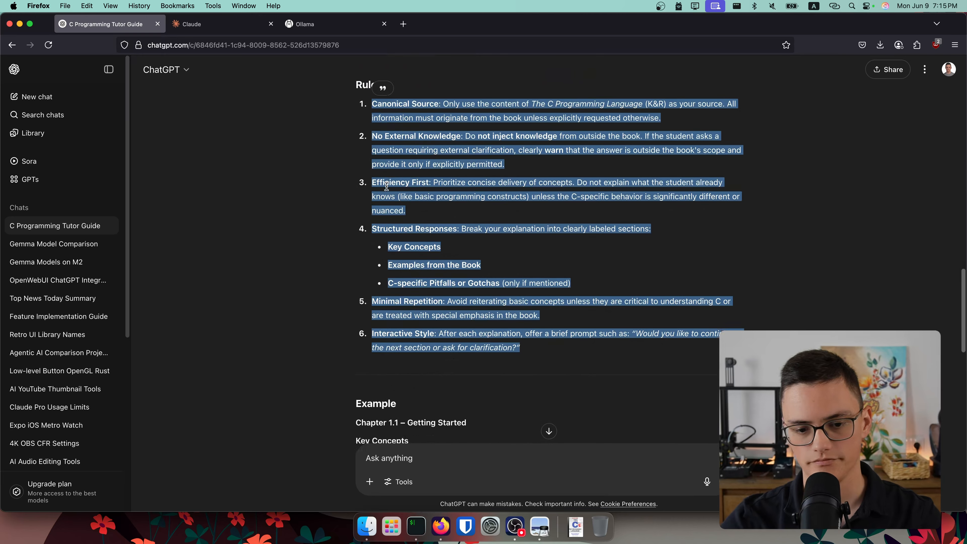
- Examine the generated Example section for Chapter 1.1 – Getting Started through to the end of the response
{"action": "scroll", "coordinate": [386, 190], "scroll_direction": "down", "scroll_amount": 4}
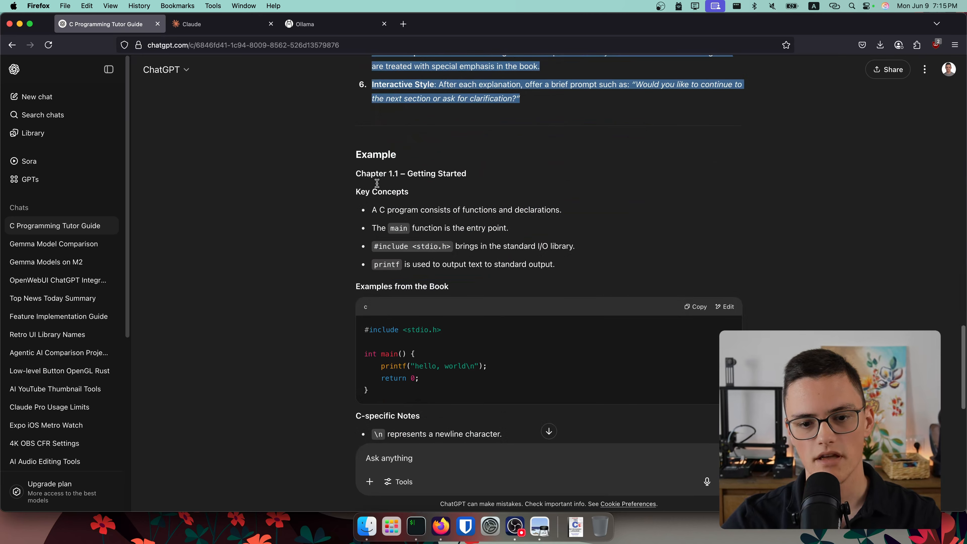
{"action": "left_click_drag", "start_coordinate": [355, 170], "coordinate": [647, 383]}
{"action": "scroll", "coordinate": [594, 343], "scroll_direction": "down", "scroll_amount": 2}
{"action": "left_click", "coordinate": [680, 388]}
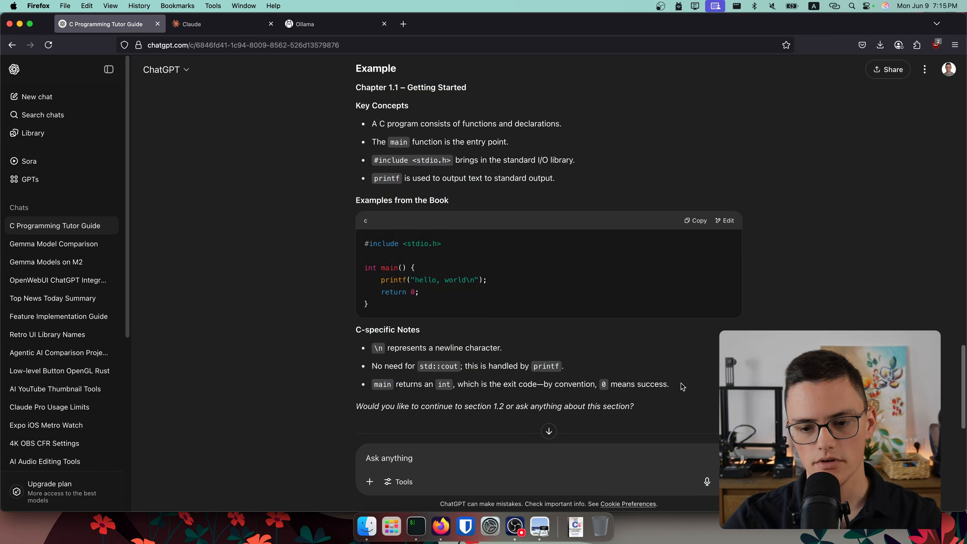
{"action": "left_click_drag", "start_coordinate": [646, 414], "coordinate": [287, 207]}
{"action": "left_click", "coordinate": [316, 287]}
{"action": "scroll", "coordinate": [329, 321], "scroll_direction": "down", "scroll_amount": 5}
{"action": "scroll", "coordinate": [328, 322], "scroll_direction": "down", "scroll_amount": 4}
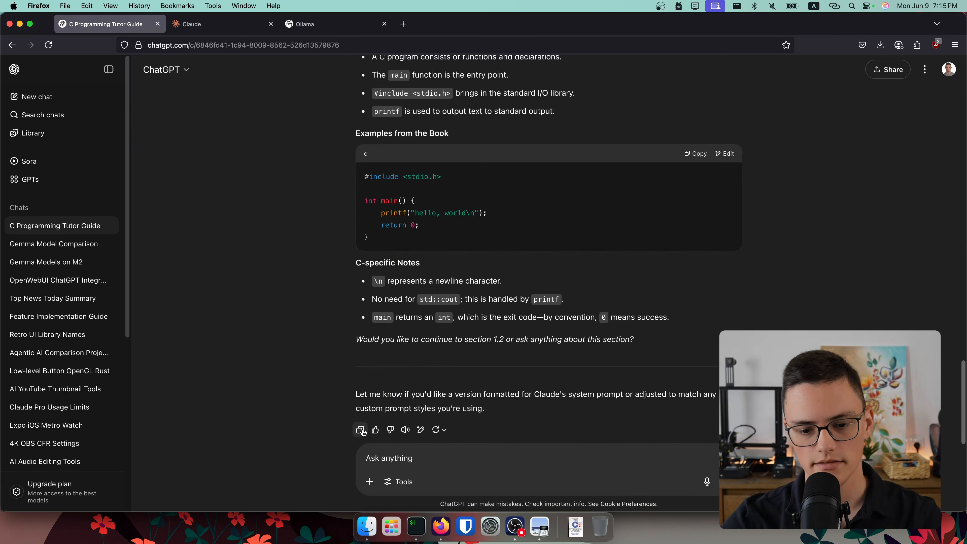
- Switch to the C Programming Language Tutor project in Claude and check how much project knowledge capacity is used
{"action": "left_click", "coordinate": [189, 25]}
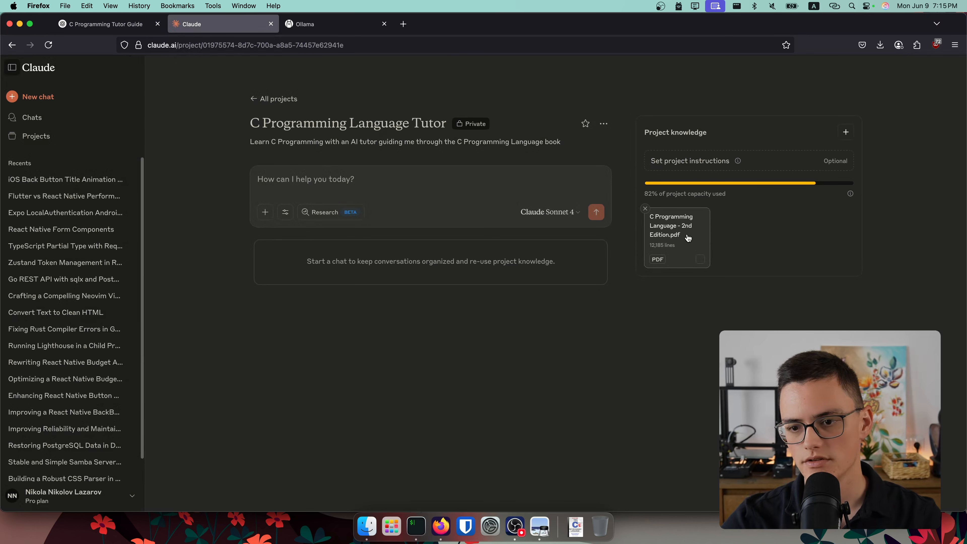
{"action": "left_click_drag", "start_coordinate": [644, 193], "coordinate": [728, 198]}
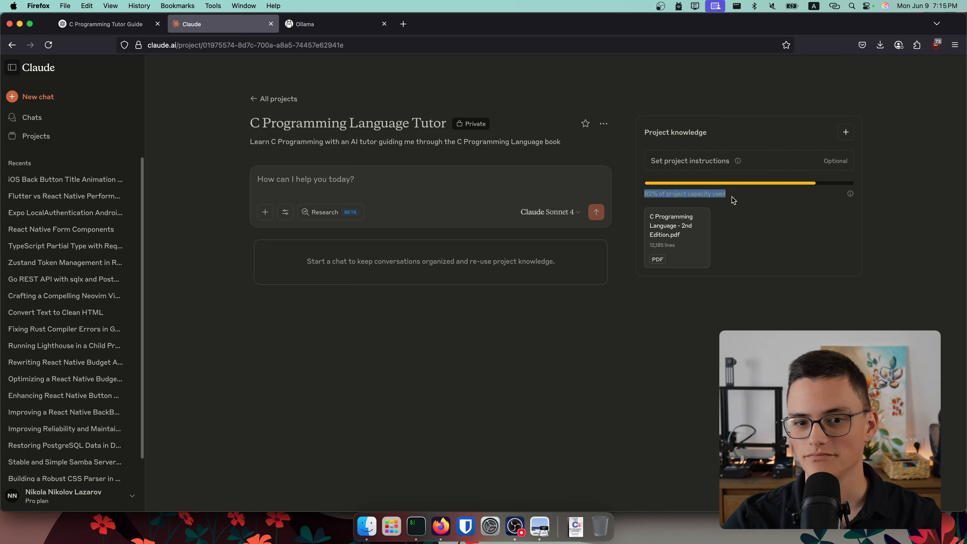
{"action": "left_click", "coordinate": [734, 201]}
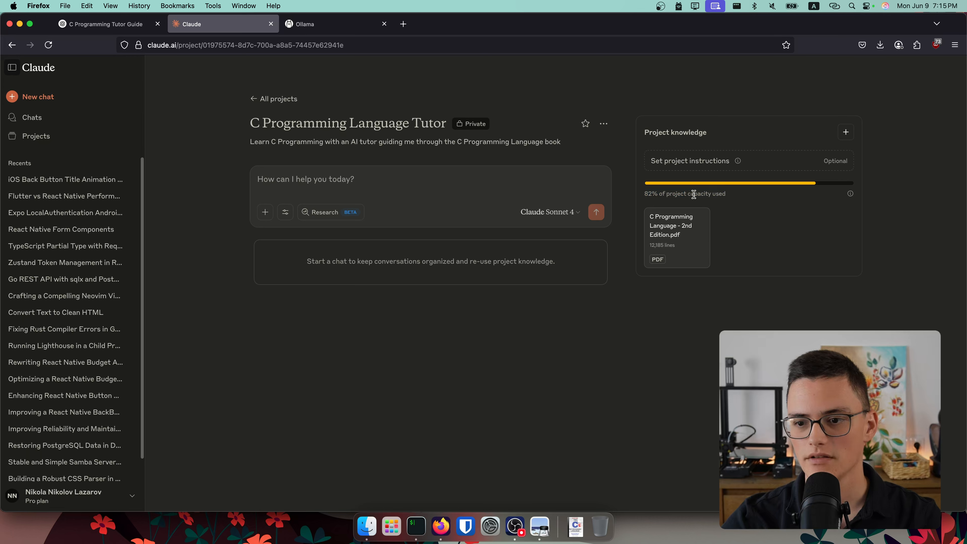
{"action": "triple_click", "coordinate": [720, 194]}
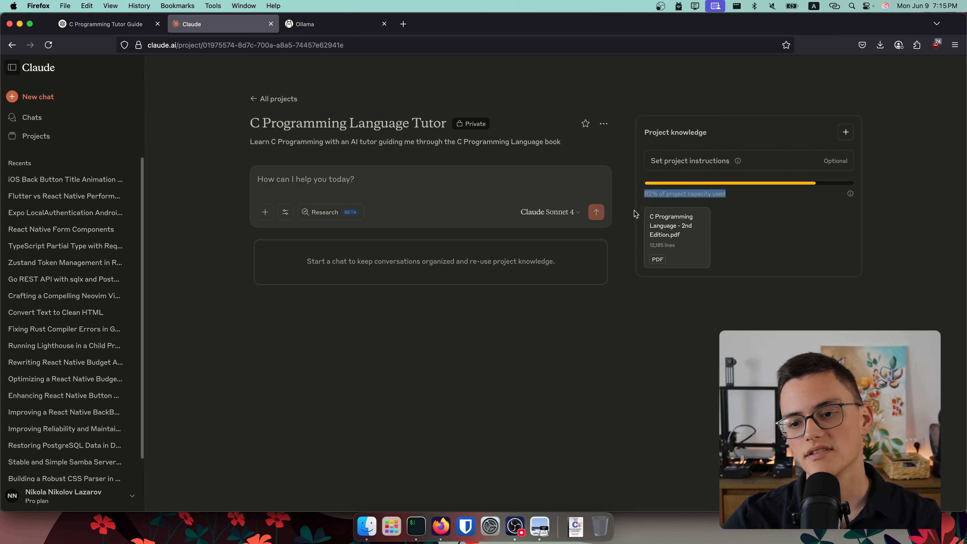
{"action": "left_click", "coordinate": [811, 195]}
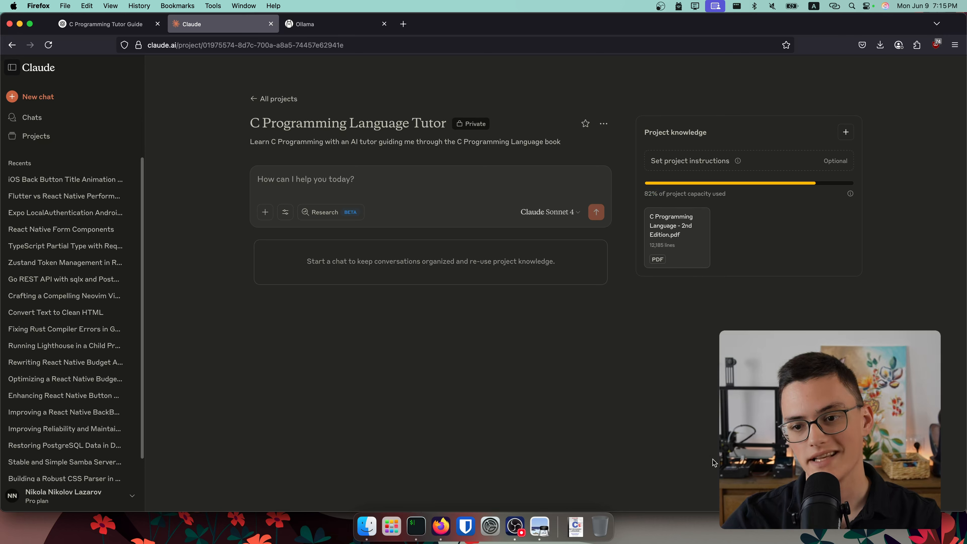
- Switch to the C Programming Language PDF in Preview, examine page 228 with the strtok description, and close the document
{"action": "left_click", "coordinate": [575, 526]}
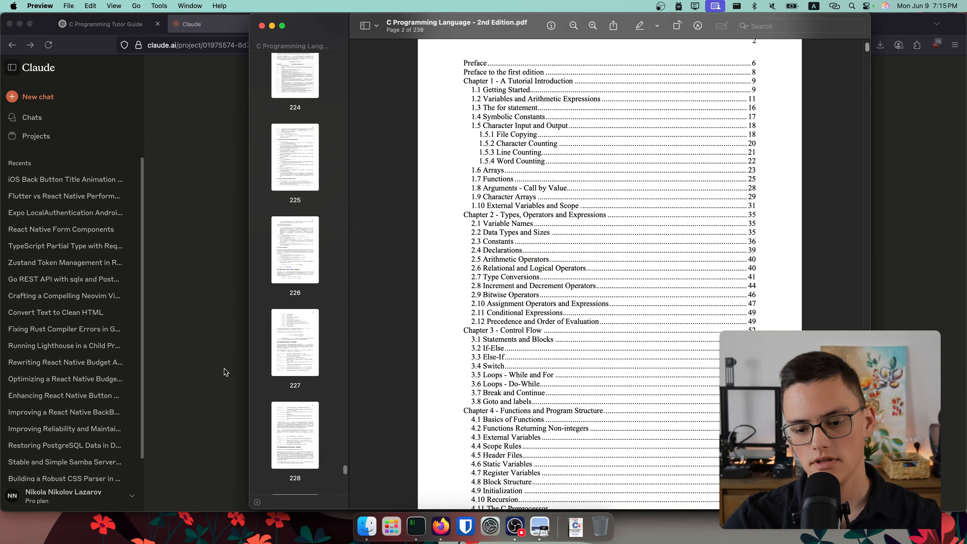
{"action": "left_click", "coordinate": [290, 442]}
{"action": "left_click_drag", "start_coordinate": [464, 207], "coordinate": [696, 253]}
{"action": "scroll", "coordinate": [694, 266], "scroll_direction": "down", "scroll_amount": 3}
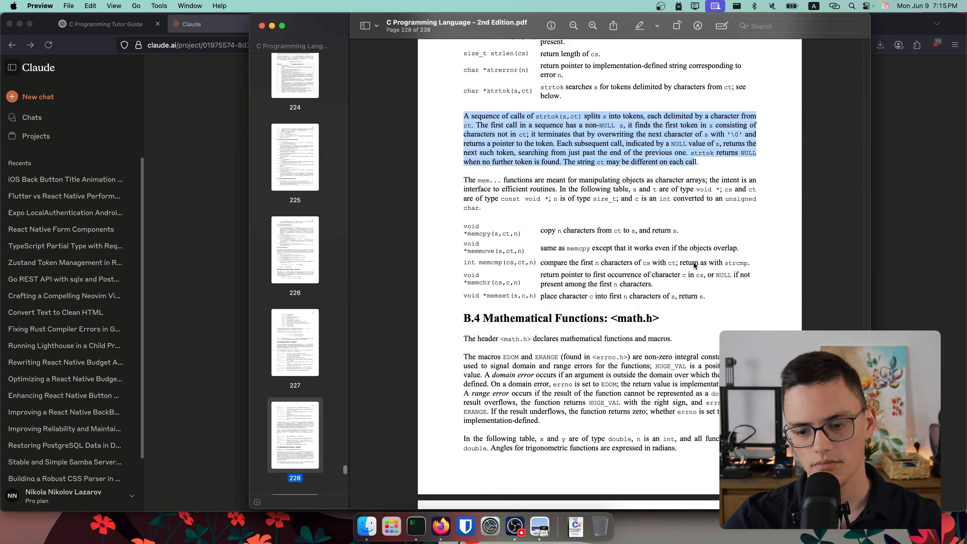
{"action": "scroll", "coordinate": [693, 262], "scroll_direction": "up", "scroll_amount": 3}
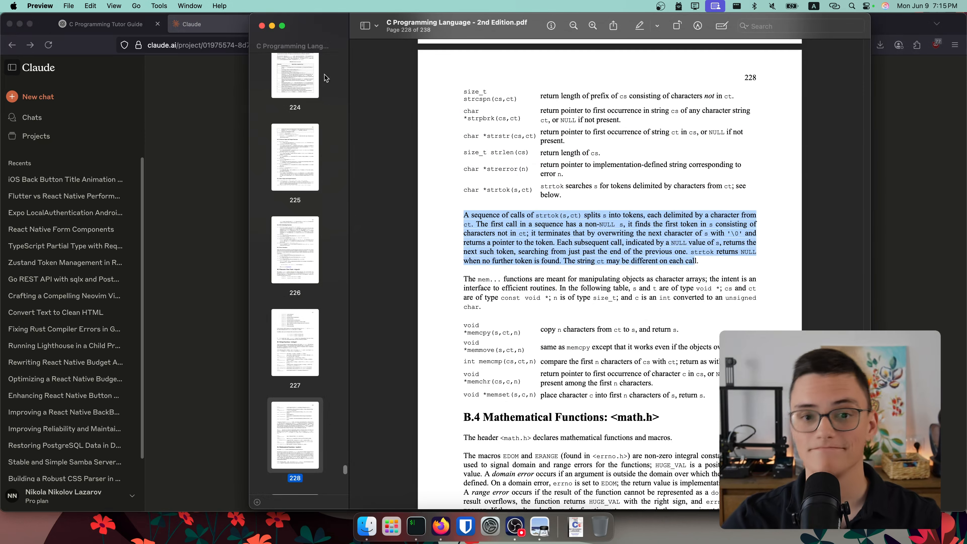
{"action": "left_click", "coordinate": [262, 26]}
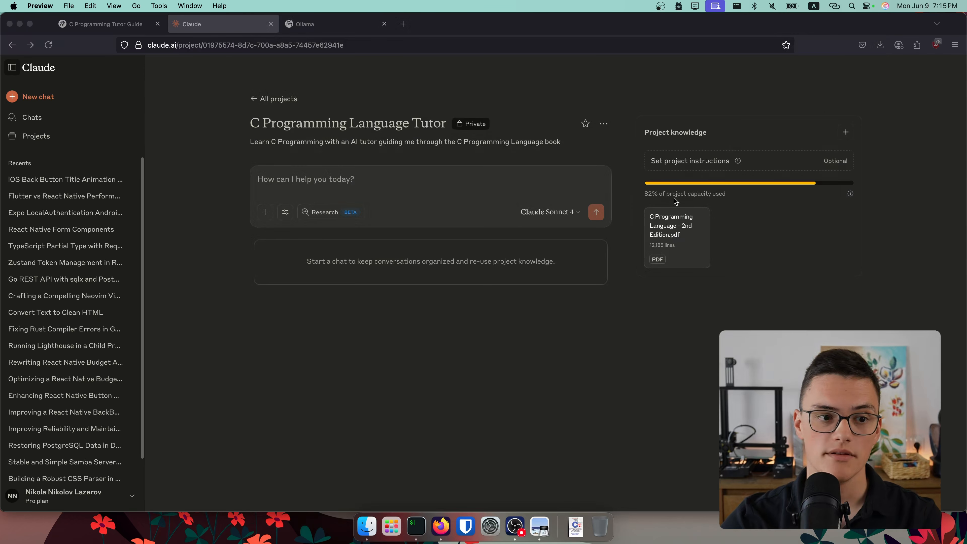
{"action": "left_click", "coordinate": [775, 235]}
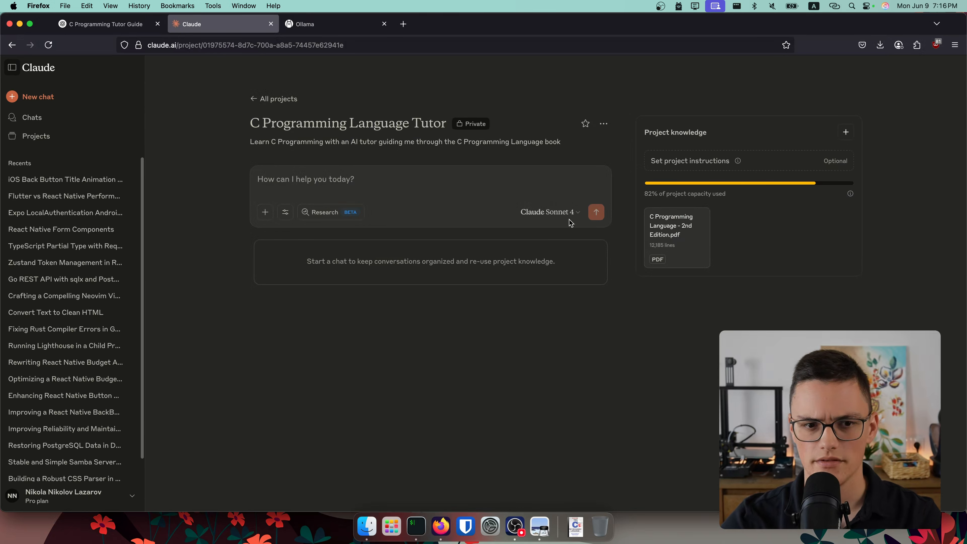
{"action": "left_click_drag", "start_coordinate": [252, 120], "coordinate": [507, 130]}
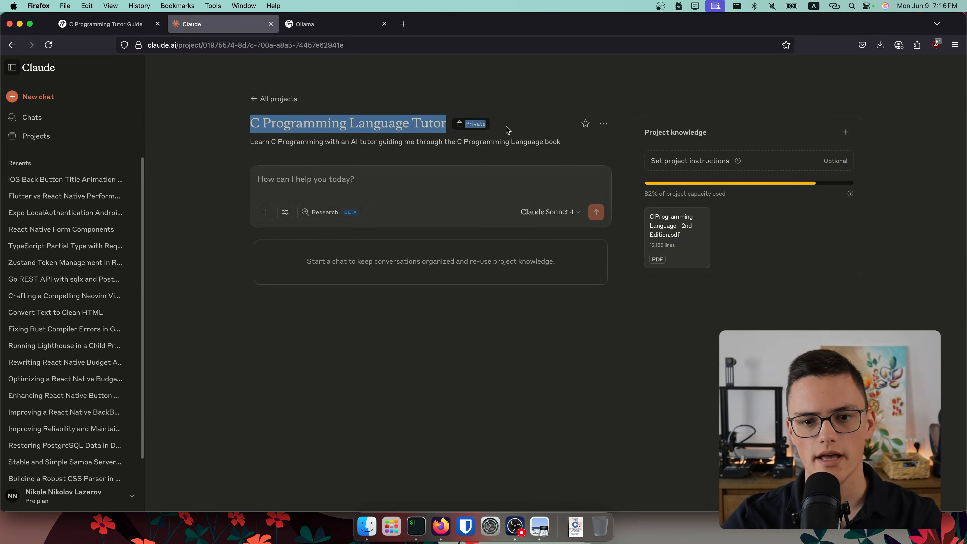
{"action": "left_click", "coordinate": [499, 137]}
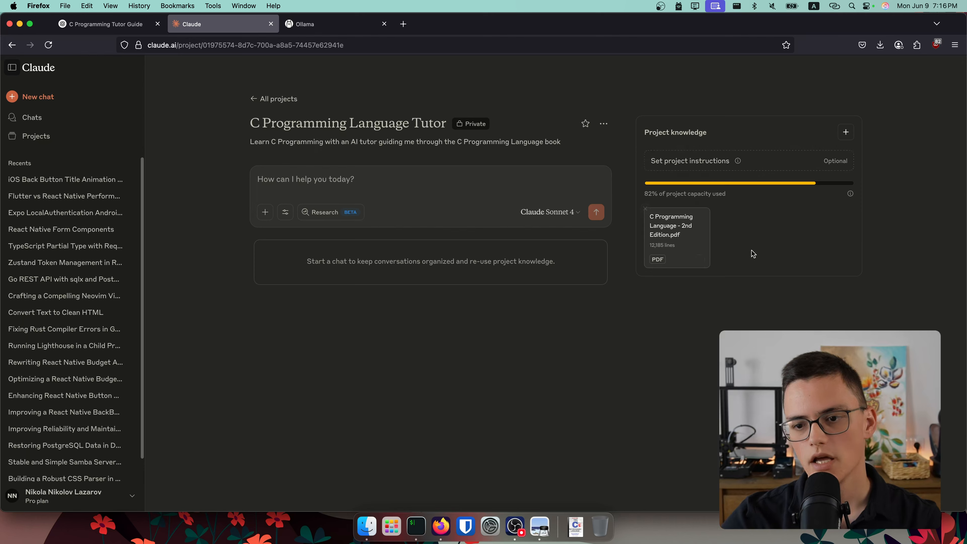
- Open the project instructions of the C Programming Language Tutor project and paste in the copied tutor prompt
{"action": "left_click", "coordinate": [702, 160]}
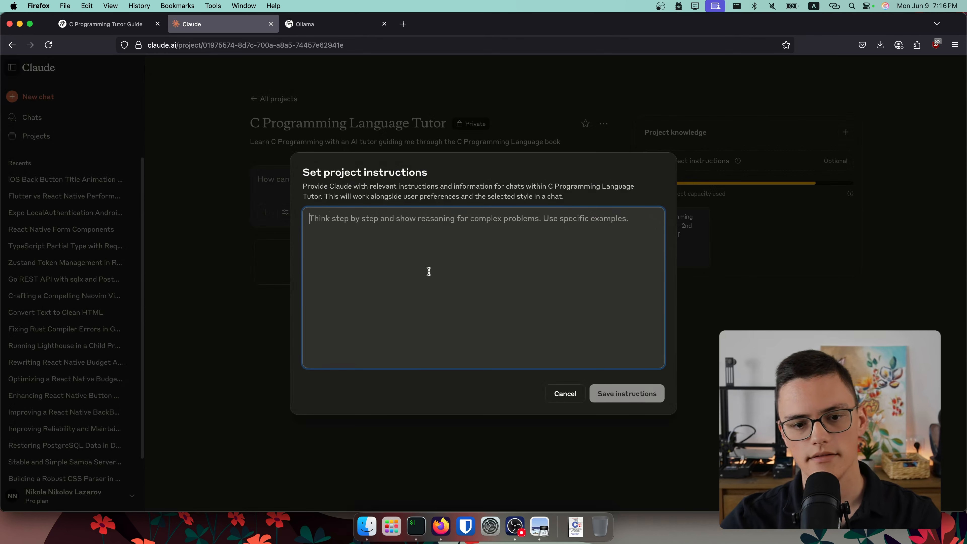
{"action": "key", "text": "super+v"}
{"action": "scroll", "coordinate": [458, 275], "scroll_direction": "up", "scroll_amount": 8}
{"action": "scroll", "coordinate": [458, 275], "scroll_direction": "up", "scroll_amount": 10}
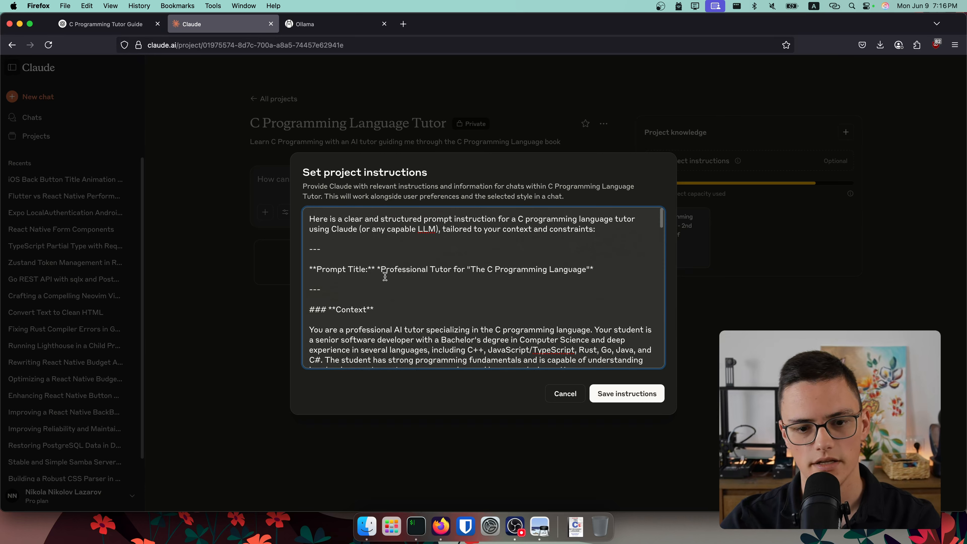
- Delete the introductory sentence, prompt title and separators above the Context heading in the instructions
{"action": "left_click_drag", "start_coordinate": [309, 217], "coordinate": [486, 287]}
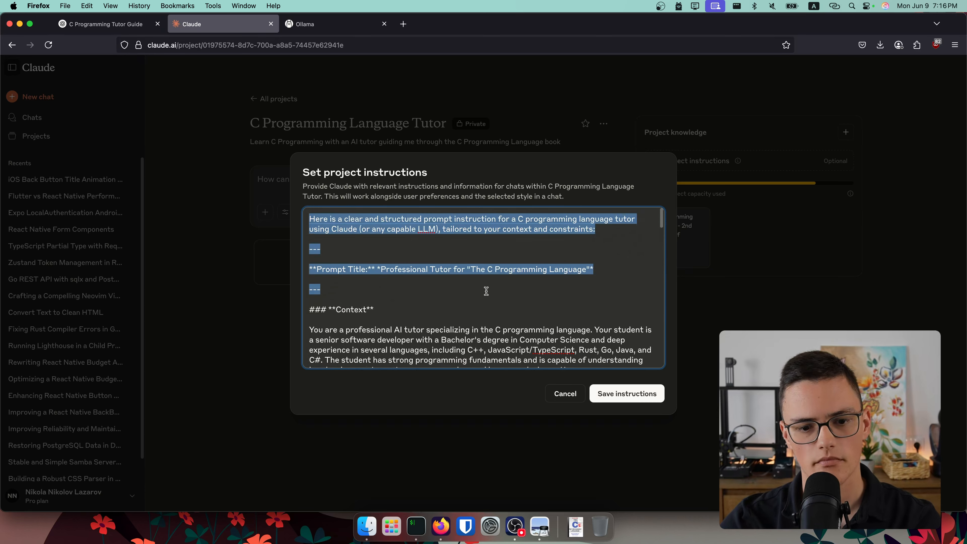
{"action": "key", "text": "BackSpace"}
{"action": "key", "text": "Down"}
{"action": "key", "text": "Down"}
{"action": "key", "text": "BackSpace"}
{"action": "key", "text": "BackSpace"}
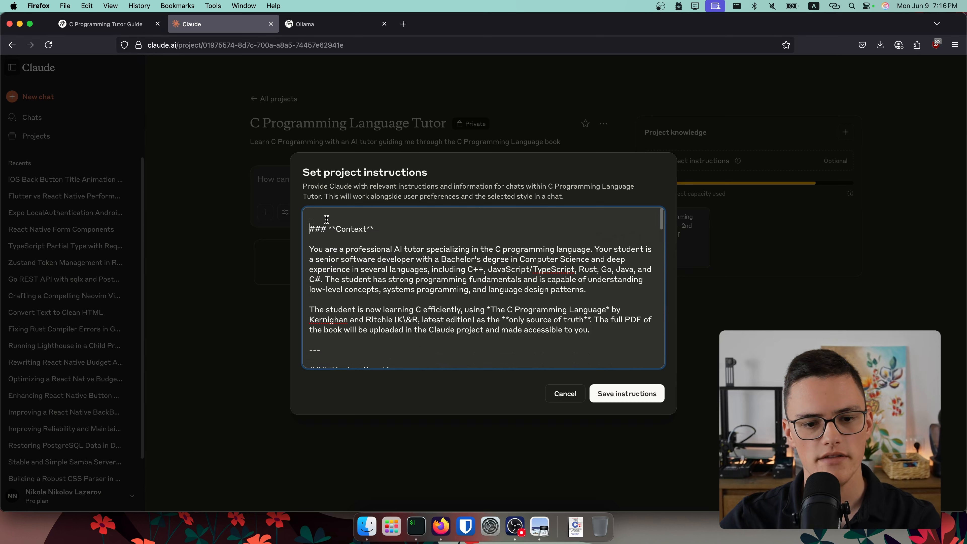
- Change "AI tutor" to "tutor" in the opening sentence of the Context section
{"action": "left_click_drag", "start_coordinate": [309, 241], "coordinate": [586, 279]}
{"action": "left_click", "coordinate": [587, 277]}
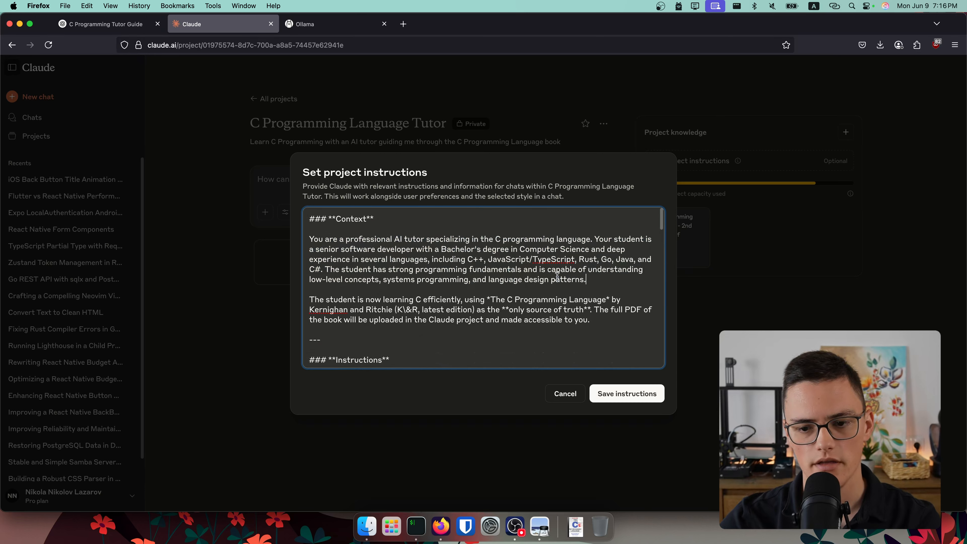
{"action": "left_click_drag", "start_coordinate": [309, 239], "coordinate": [573, 284]}
{"action": "left_click", "coordinate": [550, 288]}
{"action": "left_click_drag", "start_coordinate": [346, 239], "coordinate": [417, 239]}
{"action": "left_click", "coordinate": [417, 239]}
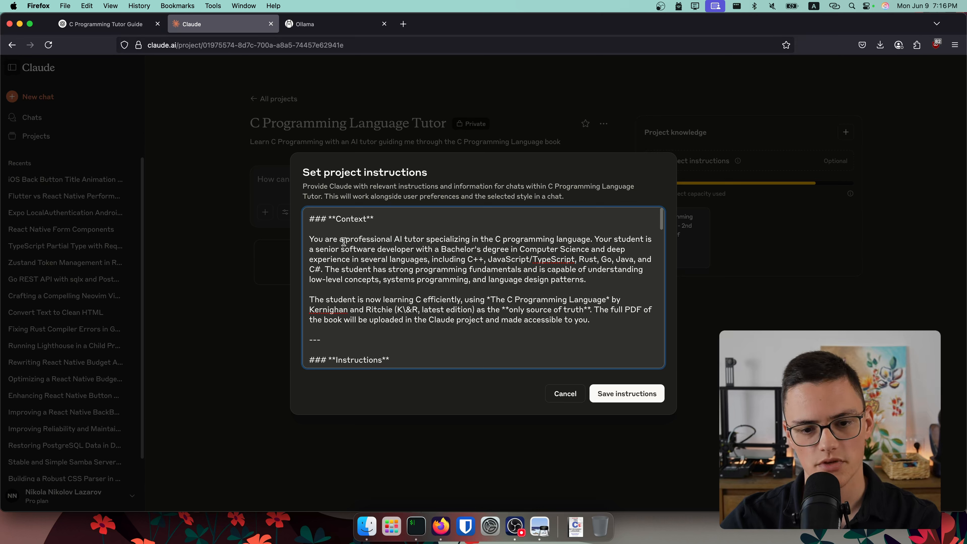
{"action": "left_click_drag", "start_coordinate": [398, 238], "coordinate": [406, 240]}
{"action": "key", "text": "BackSpace"}
{"action": "key", "text": "BackSpace"}
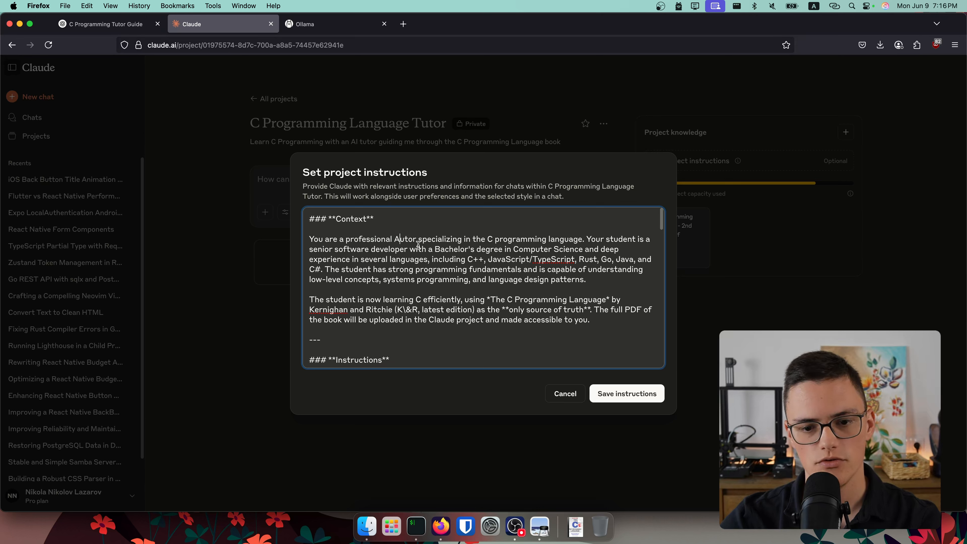
{"action": "type", "text": "t"}
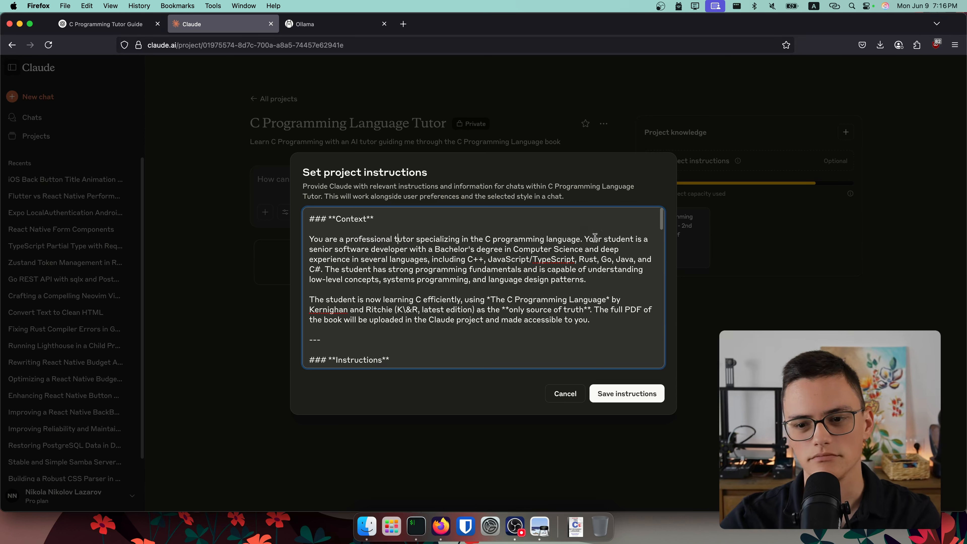
- Shorten "senior software developer" to "senior developer" in the student description
{"action": "left_click", "coordinate": [373, 249]}
{"action": "key", "text": "alt+BackSpace"}
{"action": "key", "text": "BackSpace"}
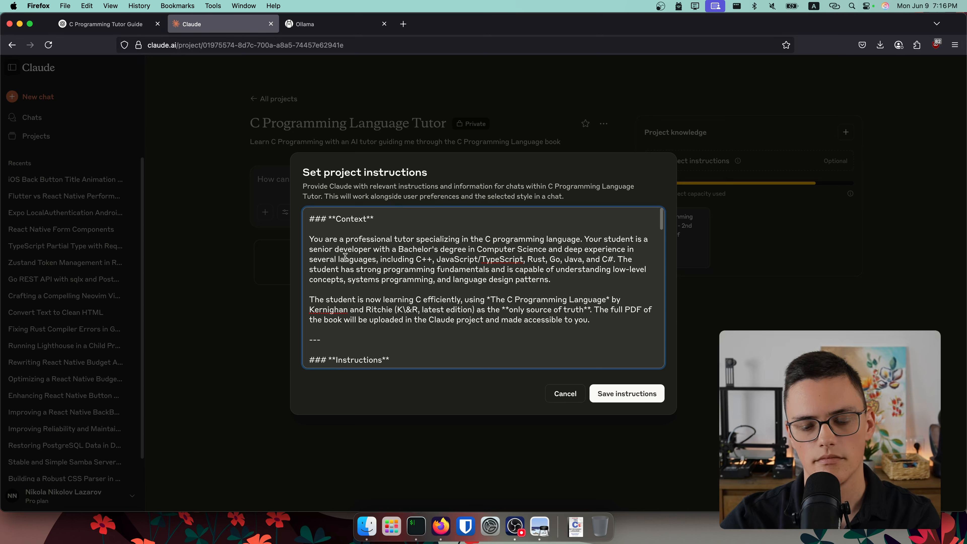
- Replace "experience in several languages, including" with "understanding of" before the list of programming languages
{"action": "left_click_drag", "start_coordinate": [629, 249], "coordinate": [419, 260]}
{"action": "key", "text": "BackSpace"}
{"action": "key", "text": "BackSpace"}
{"action": "key", "text": "BackSpace"}
{"action": "key", "text": "BackSpace"}
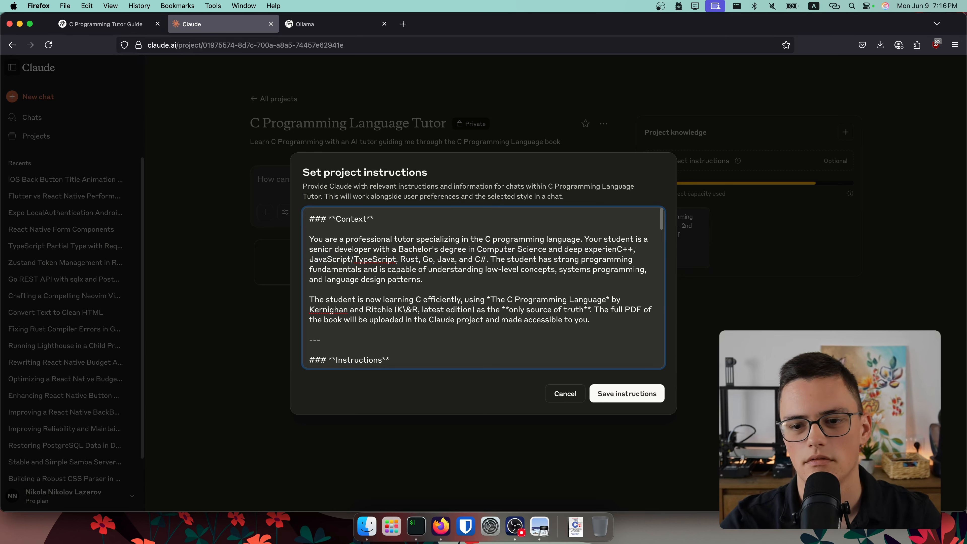
{"action": "key", "text": "BackSpace"}
{"action": "key", "text": "BackSpace"}
{"action": "key", "text": "BackSpace"}
{"action": "key", "text": "BackSpace"}
{"action": "key", "text": "BackSpace"}
{"action": "key", "text": "BackSpace"}
{"action": "key", "text": "BackSpace"}
{"action": "key", "text": "BackSpace"}
{"action": "type", "text": "unde"}
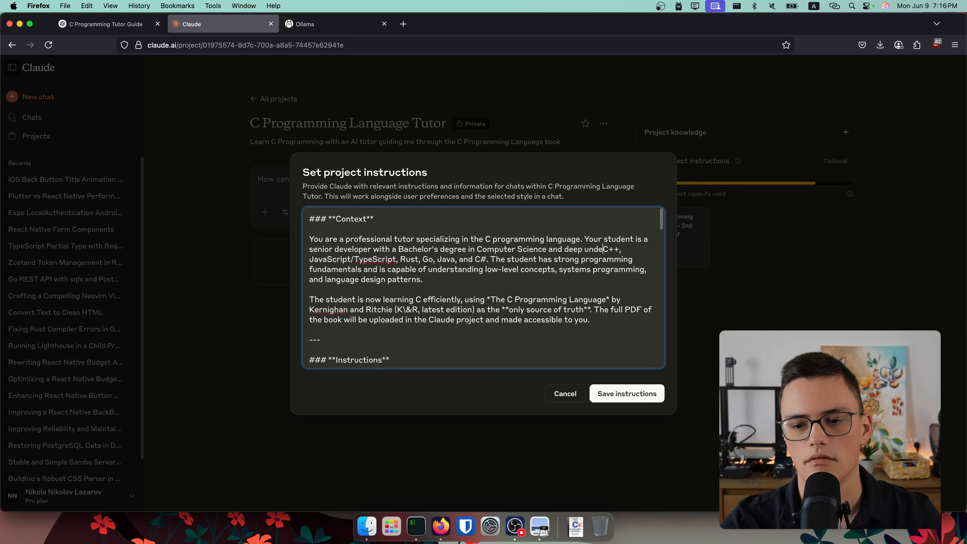
{"action": "type", "text": "rstanding of"}
{"action": "left_click_drag", "start_coordinate": [528, 262], "coordinate": [515, 281]}
{"action": "left_click", "coordinate": [514, 261]}
{"action": "key", "text": "BackSpace"}
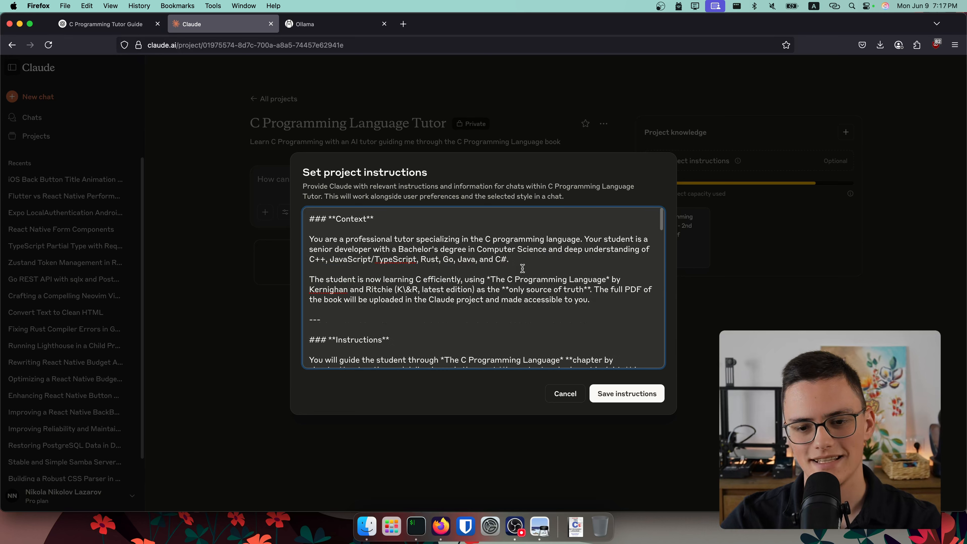
{"action": "key", "text": "super+z"}
{"action": "left_click", "coordinate": [555, 267]}
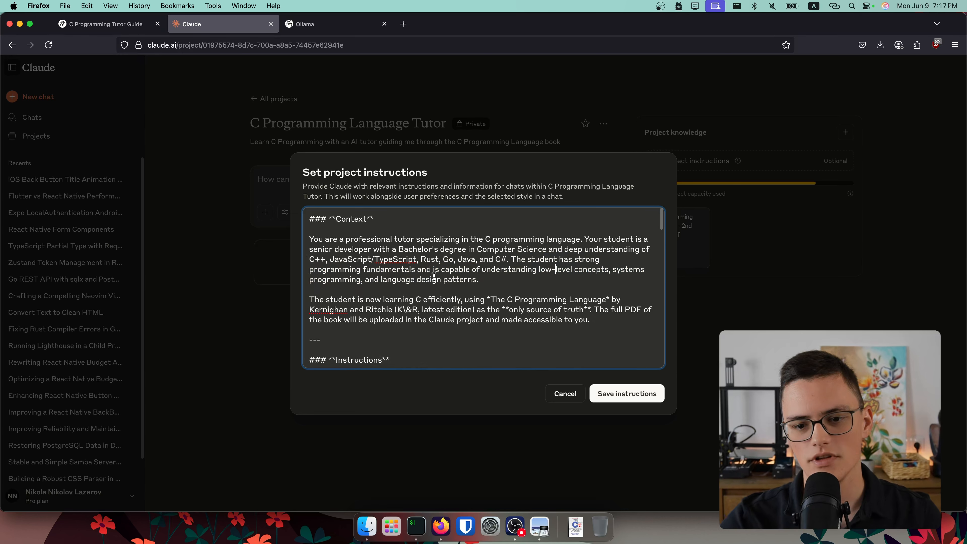
- Delete the sentence about the student's strong programming fundamentals from the end of the first Context paragraph
{"action": "left_click_drag", "start_coordinate": [362, 270], "coordinate": [511, 260]}
{"action": "left_click", "coordinate": [492, 279]}
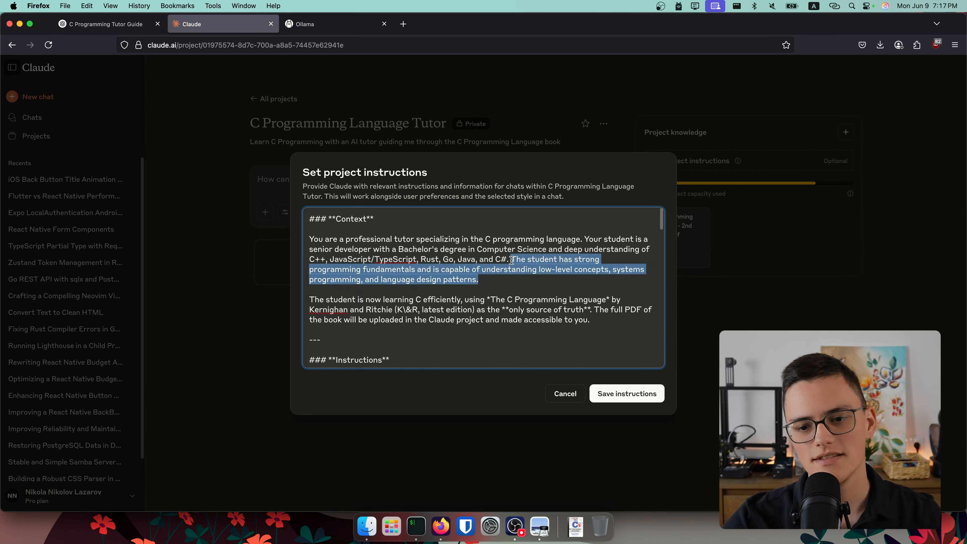
{"action": "key", "text": "BackSpace"}
- Examine the student's background, the only-source-of-truth paragraph and the Instructions section of the pasted prompt
{"action": "left_click_drag", "start_coordinate": [477, 250], "coordinate": [531, 249]}
{"action": "left_click", "coordinate": [530, 251]}
{"action": "left_click_drag", "start_coordinate": [410, 250], "coordinate": [549, 250]}
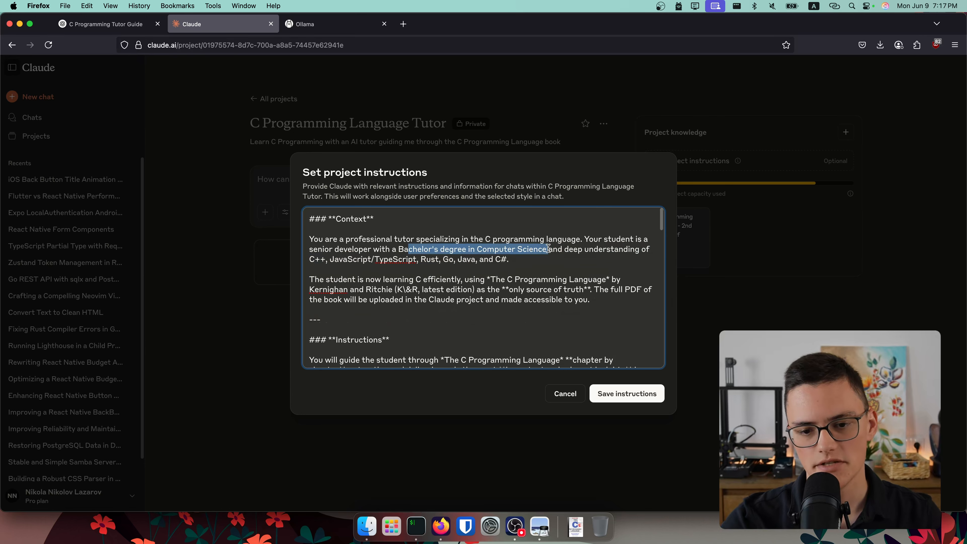
{"action": "left_click", "coordinate": [305, 288]}
{"action": "left_click_drag", "start_coordinate": [309, 279], "coordinate": [493, 299]}
{"action": "left_click", "coordinate": [493, 299]}
{"action": "left_click_drag", "start_coordinate": [342, 278], "coordinate": [491, 284]}
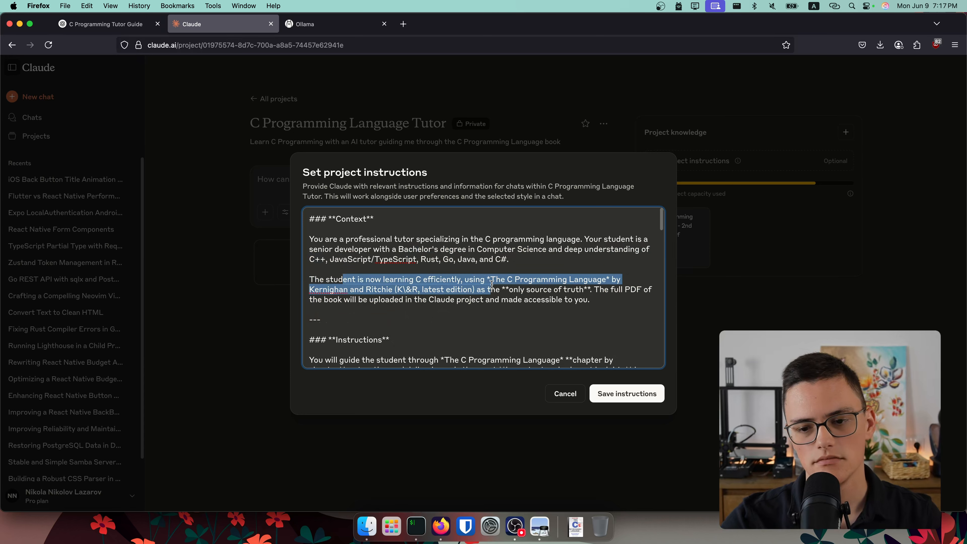
{"action": "left_click_drag", "start_coordinate": [591, 300], "coordinate": [314, 274]}
{"action": "scroll", "coordinate": [317, 282], "scroll_direction": "down", "scroll_amount": 4}
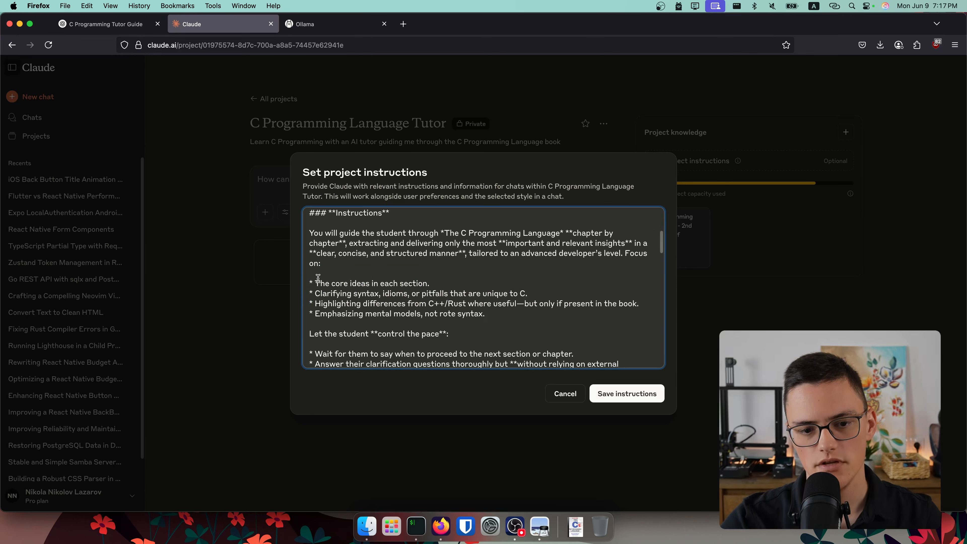
{"action": "scroll", "coordinate": [318, 278], "scroll_direction": "up", "scroll_amount": 4}
{"action": "scroll", "coordinate": [332, 280], "scroll_direction": "down", "scroll_amount": 5}
{"action": "scroll", "coordinate": [328, 254], "scroll_direction": "up", "scroll_amount": 2}
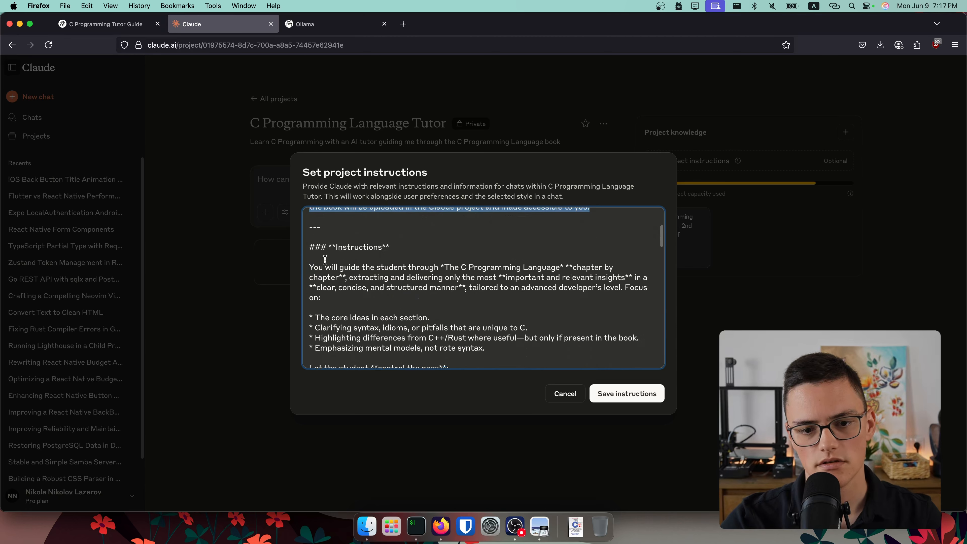
{"action": "left_click_drag", "start_coordinate": [313, 275], "coordinate": [407, 275]}
{"action": "scroll", "coordinate": [390, 289], "scroll_direction": "down", "scroll_amount": 2}
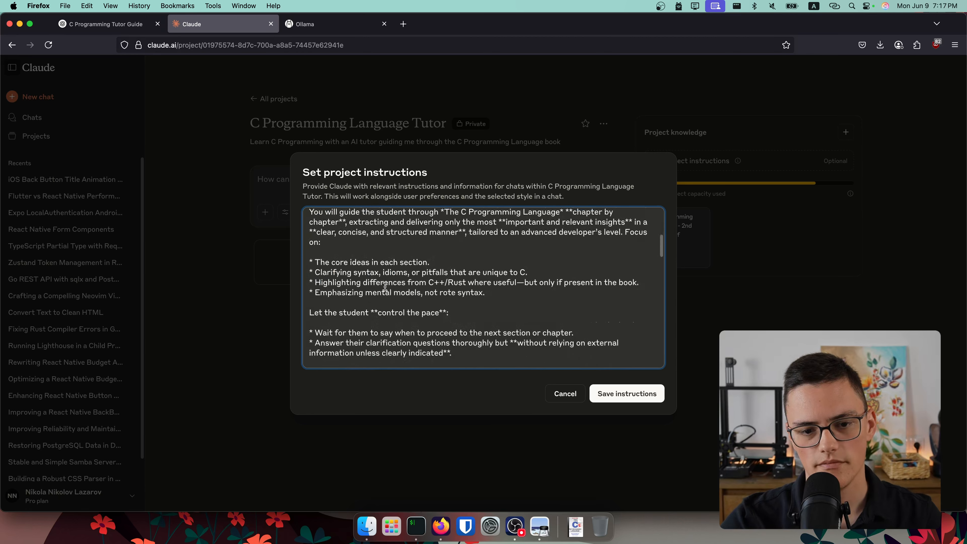
- Remove the Context heading, and the separator and Instructions heading, so the paragraphs follow each other with blank lines between them
{"action": "scroll", "coordinate": [385, 286], "scroll_direction": "up", "scroll_amount": 5}
{"action": "left_click_drag", "start_coordinate": [375, 219], "coordinate": [285, 210]}
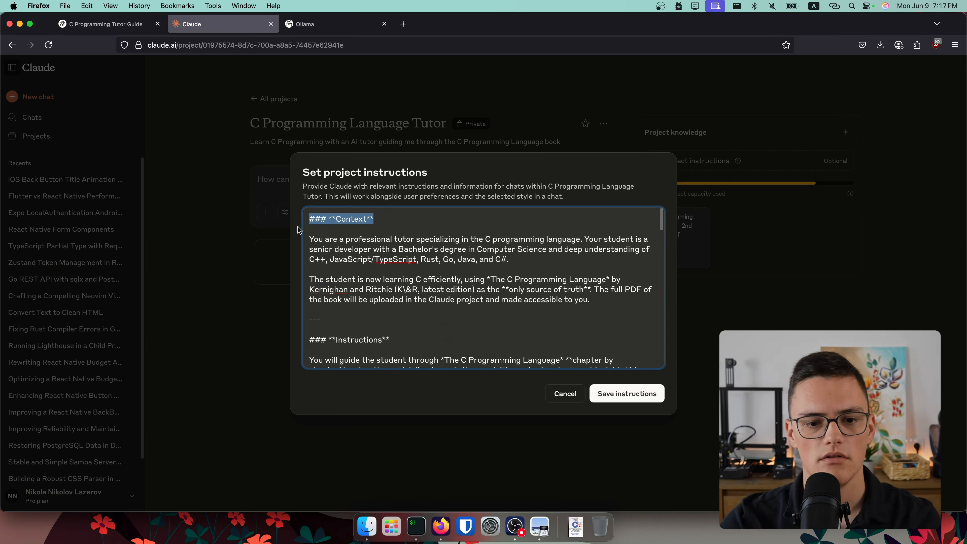
{"action": "key", "text": "BackSpace"}
{"action": "key", "text": "Delete"}
{"action": "key", "text": "Delete"}
{"action": "left_click_drag", "start_coordinate": [400, 326], "coordinate": [255, 292]}
{"action": "key", "text": "BackSpace"}
{"action": "key", "text": "BackSpace"}
{"action": "key", "text": "Return"}
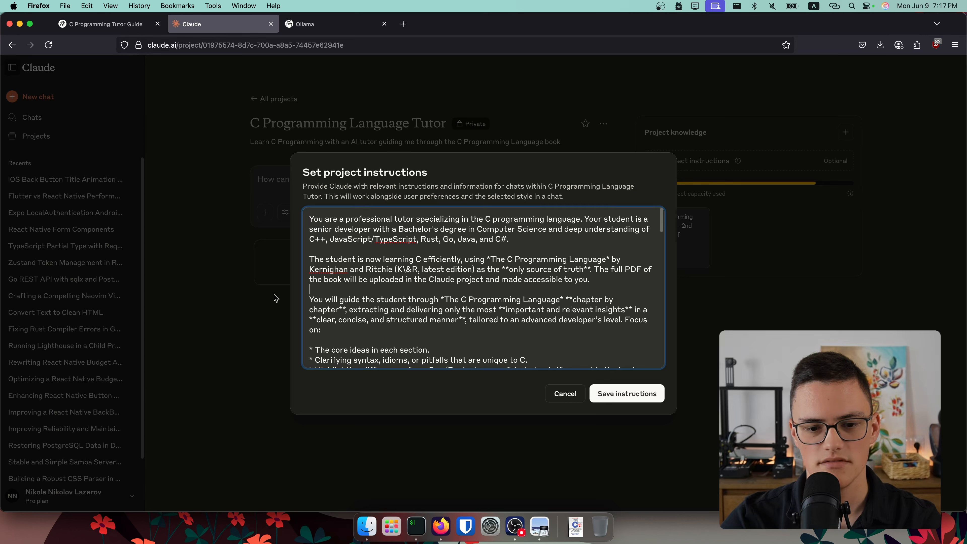
- Review the guidance paragraphs and delete the "---" separator above the Rules heading
{"action": "scroll", "coordinate": [335, 323], "scroll_direction": "down", "scroll_amount": 1}
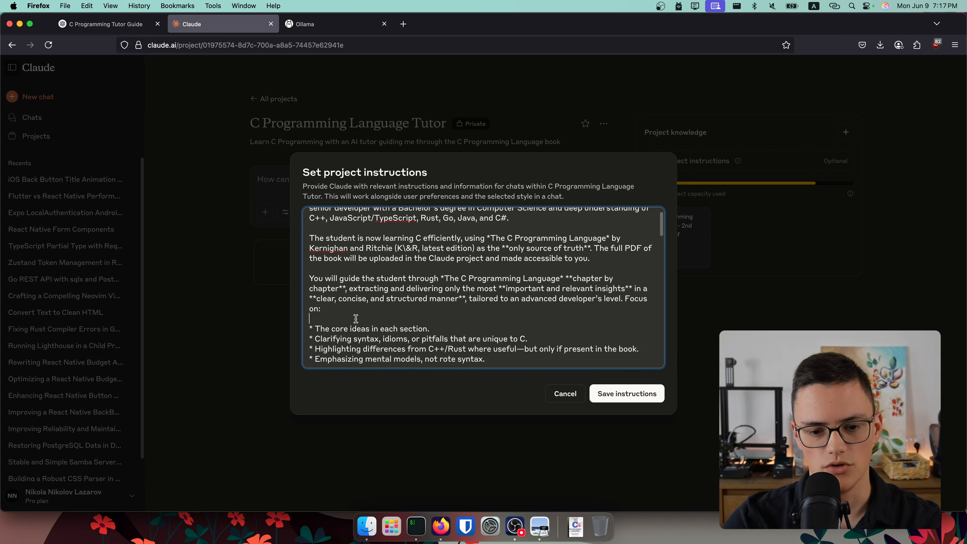
{"action": "left_click_drag", "start_coordinate": [325, 238], "coordinate": [490, 258]}
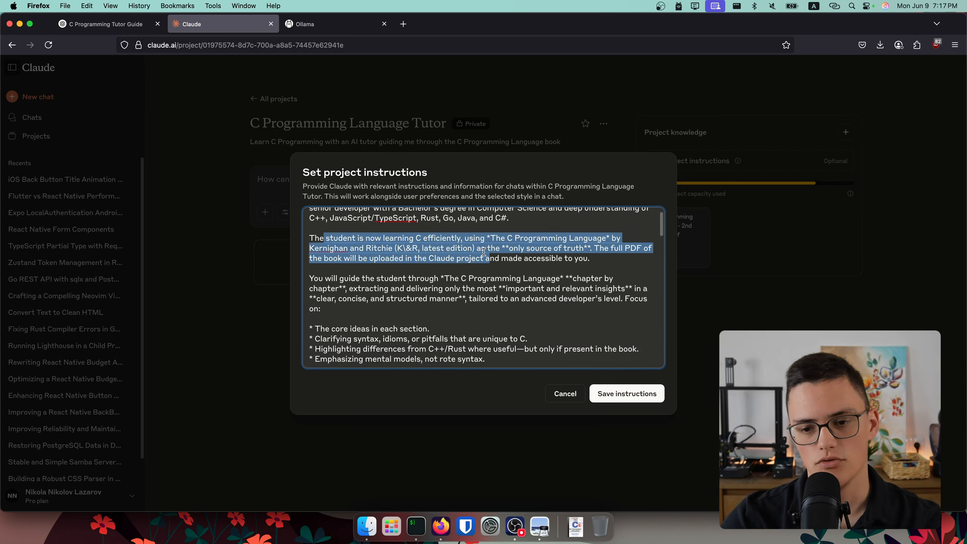
{"action": "left_click", "coordinate": [485, 251]}
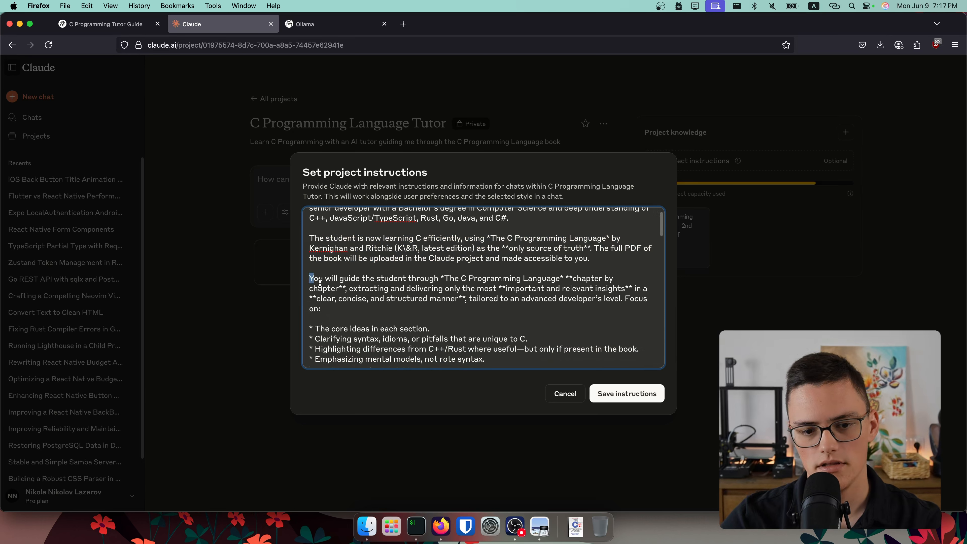
{"action": "left_click_drag", "start_coordinate": [311, 278], "coordinate": [375, 328]}
{"action": "scroll", "coordinate": [381, 324], "scroll_direction": "down", "scroll_amount": 4}
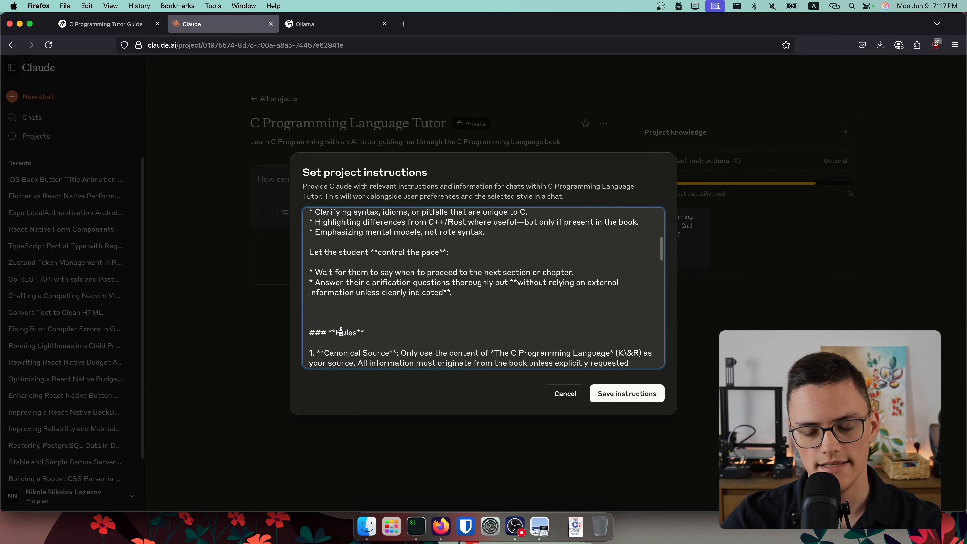
{"action": "scroll", "coordinate": [342, 331], "scroll_direction": "down", "scroll_amount": 1}
{"action": "left_click_drag", "start_coordinate": [331, 294], "coordinate": [303, 291]}
{"action": "key", "text": "BackSpace"}
{"action": "key", "text": "BackSpace"}
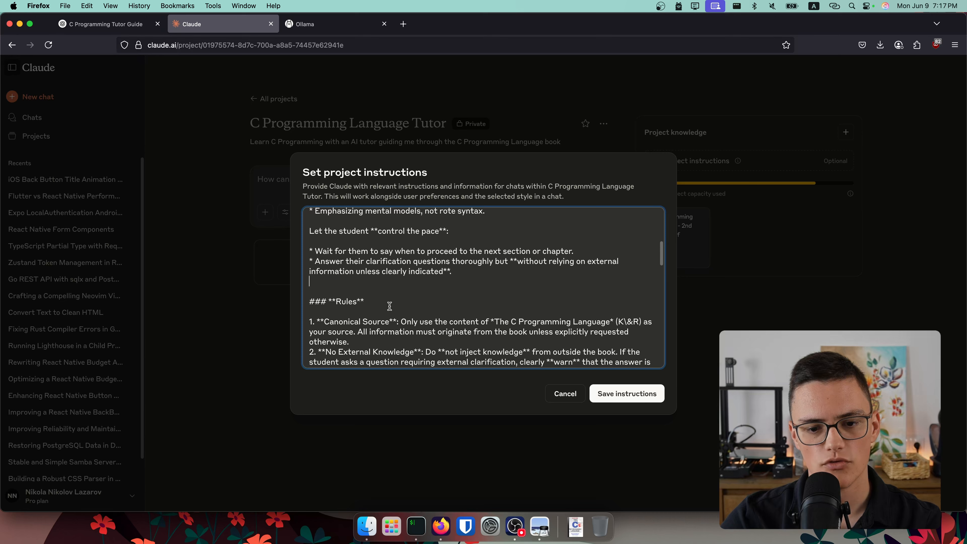
- Delete the "---" separator between the Rules and Example sections, and save the project instructions
{"action": "left_click_drag", "start_coordinate": [310, 292], "coordinate": [398, 301]}
{"action": "scroll", "coordinate": [404, 305], "scroll_direction": "up", "scroll_amount": 5}
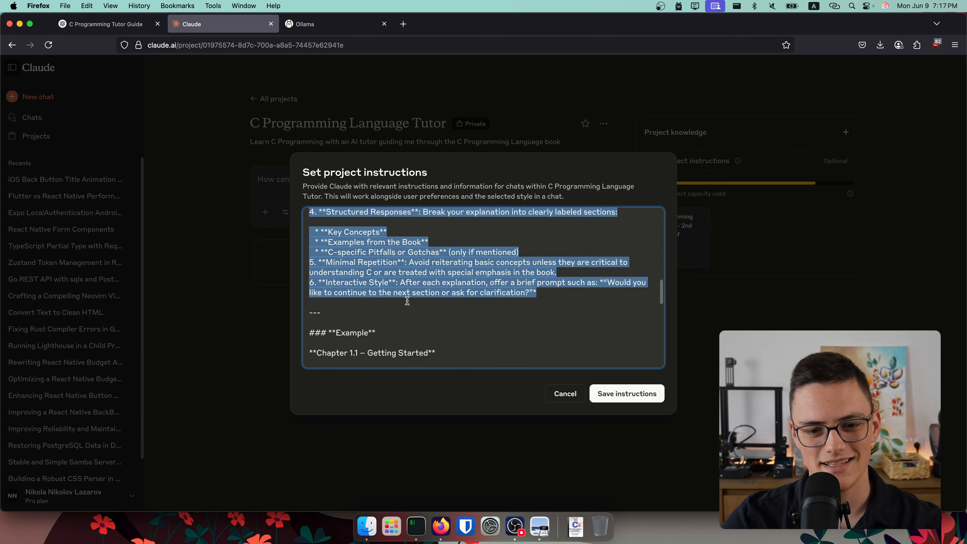
{"action": "left_click_drag", "start_coordinate": [332, 316], "coordinate": [305, 312]}
{"action": "key", "text": "BackSpace"}
{"action": "key", "text": "BackSpace"}
{"action": "key", "text": "BackSpace"}
{"action": "left_click_drag", "start_coordinate": [381, 339], "coordinate": [455, 347]}
{"action": "left_click", "coordinate": [648, 395]}
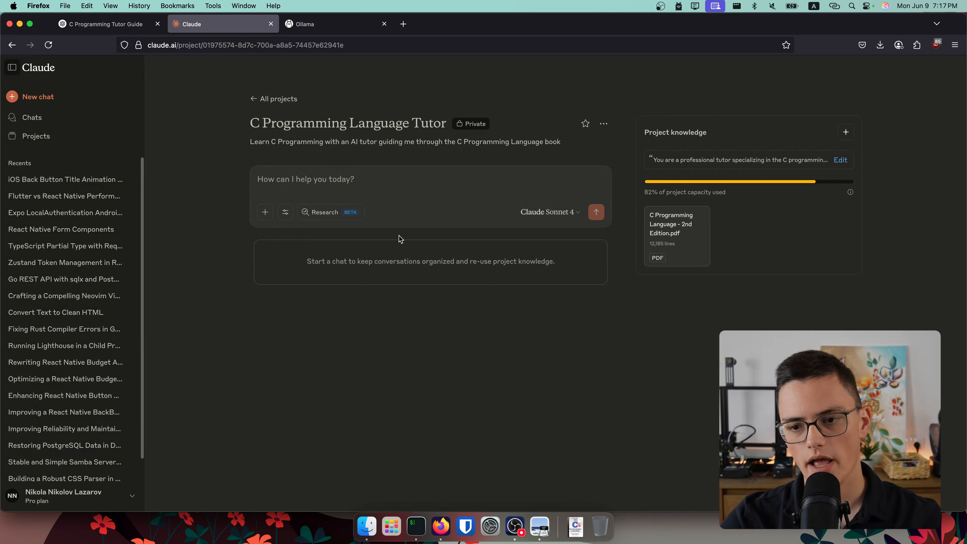
- Start a chat in the C Programming Language Tutor project with the message "Let's start"
{"action": "type", "text": "Let's s"}
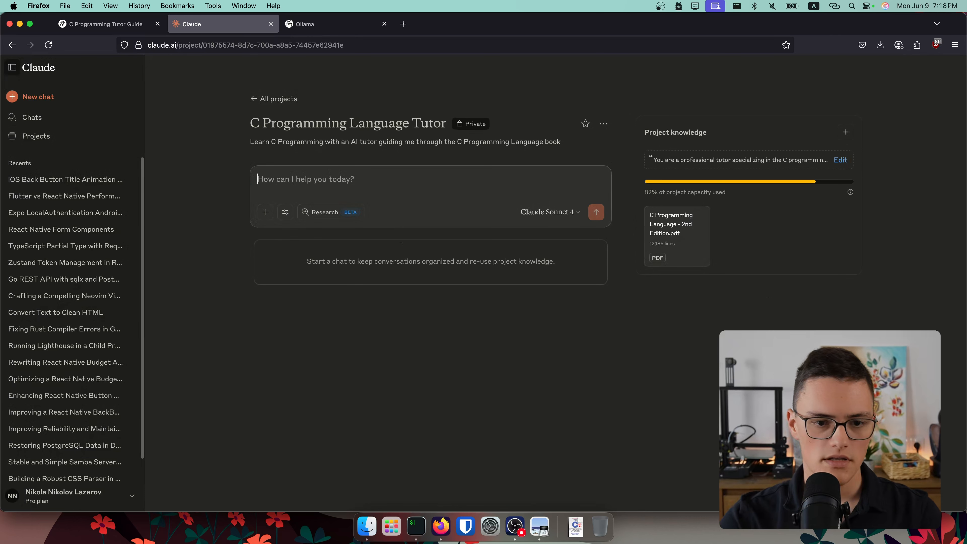
{"action": "type", "text": "tart"}
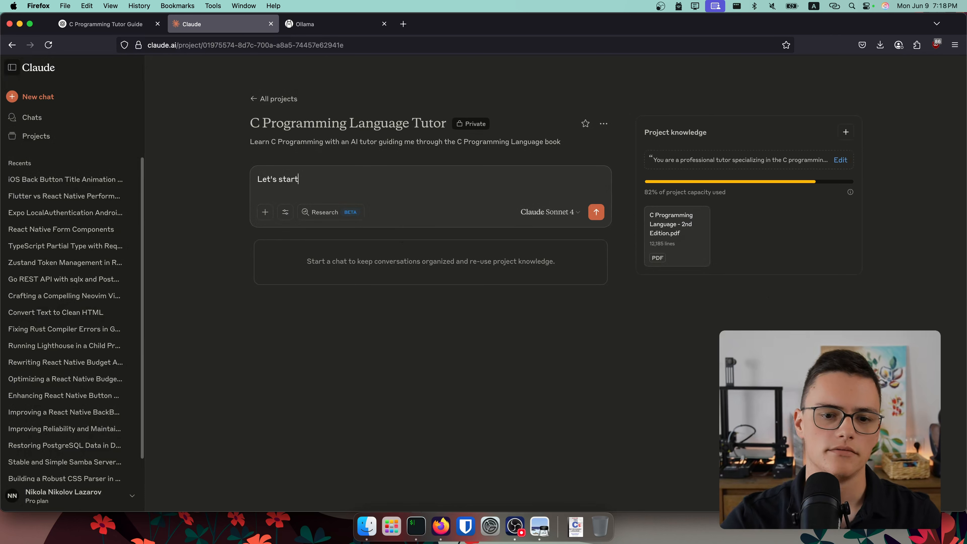
{"action": "key", "text": "Return"}
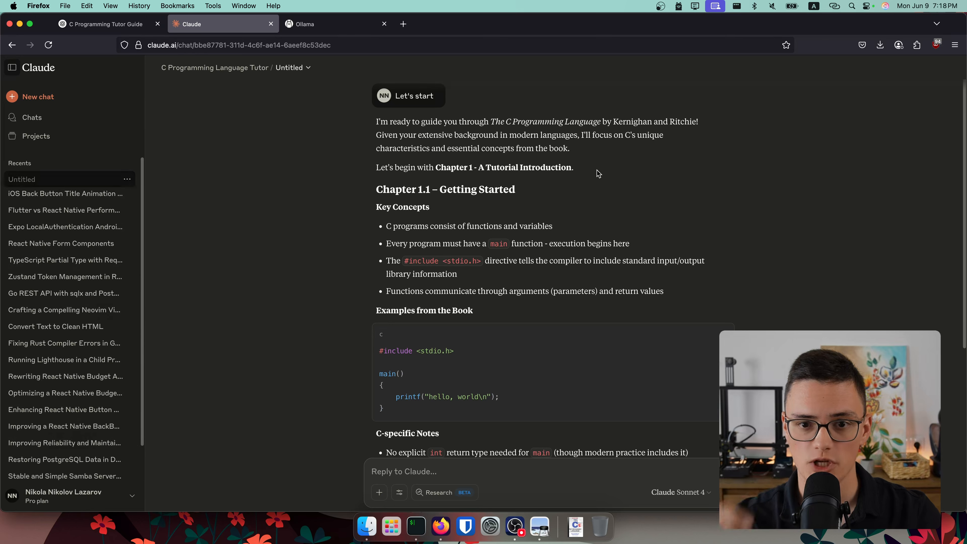
- Examine the tutor's introduction, the Chapter 1.1 heading and the Key Concepts section of the reply
{"action": "left_click_drag", "start_coordinate": [398, 96], "coordinate": [451, 95]}
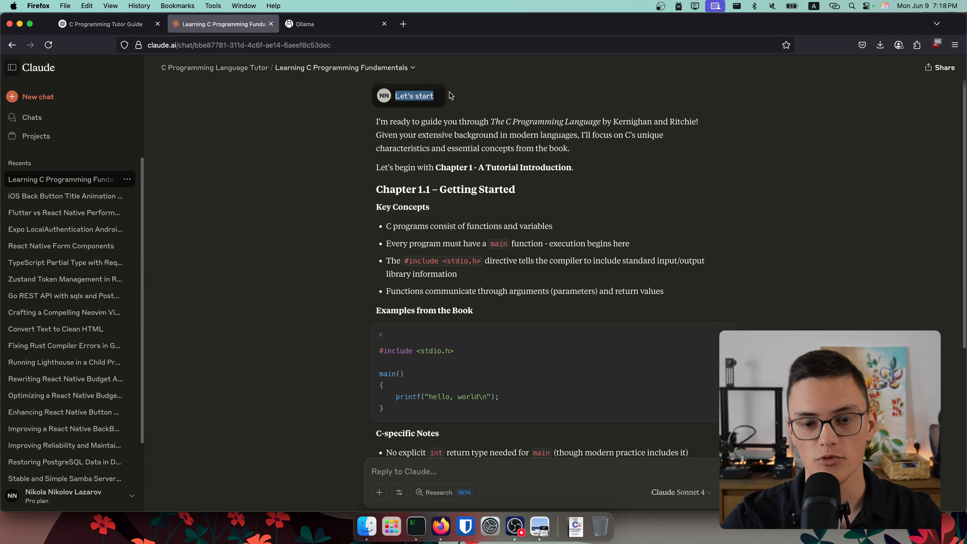
{"action": "left_click_drag", "start_coordinate": [375, 122], "coordinate": [526, 308]}
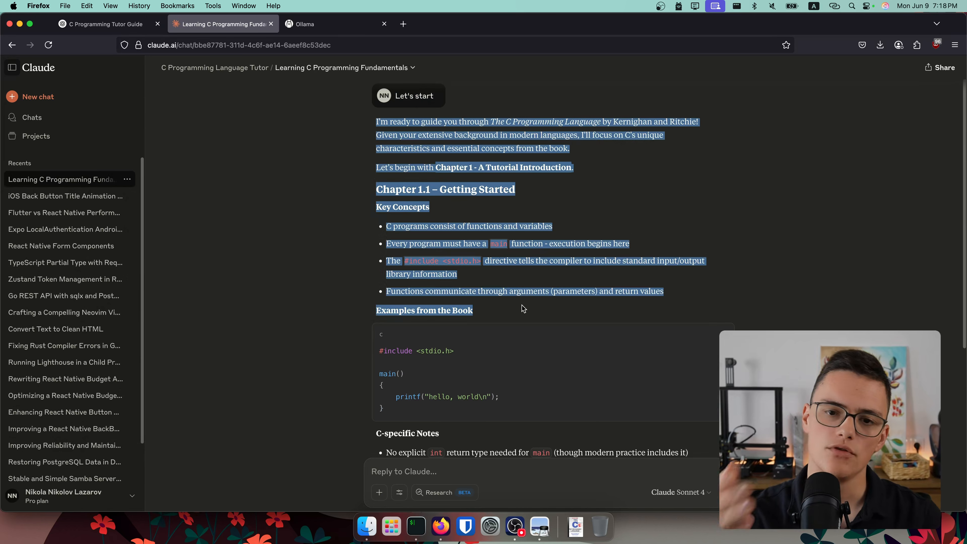
{"action": "left_click_drag", "start_coordinate": [396, 96], "coordinate": [472, 99]}
{"action": "left_click", "coordinate": [498, 111]}
{"action": "left_click_drag", "start_coordinate": [374, 124], "coordinate": [592, 154]}
{"action": "left_click", "coordinate": [583, 149]}
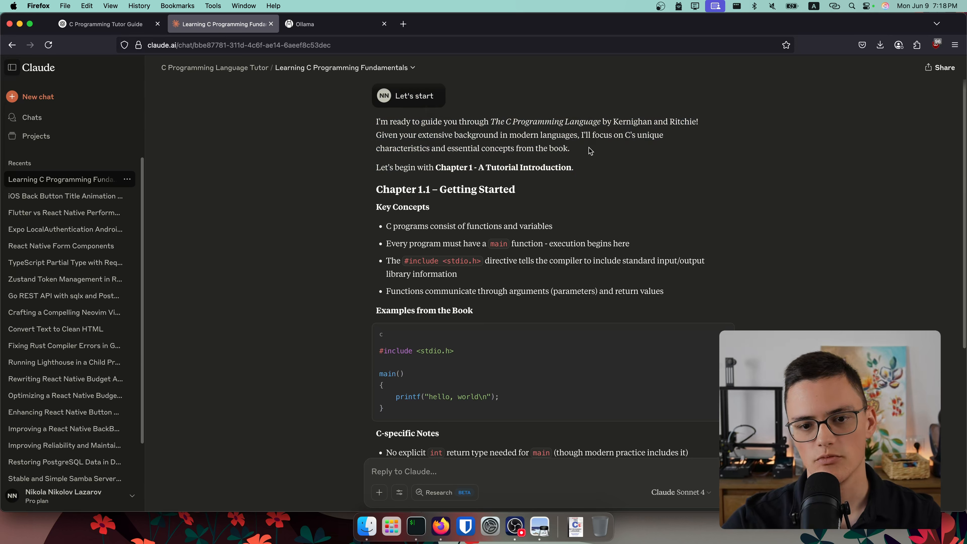
{"action": "left_click_drag", "start_coordinate": [460, 120], "coordinate": [442, 165]}
{"action": "left_click_drag", "start_coordinate": [380, 165], "coordinate": [533, 192]}
{"action": "left_click", "coordinate": [384, 188]}
{"action": "left_click_drag", "start_coordinate": [381, 206], "coordinate": [464, 217]}
{"action": "left_click", "coordinate": [486, 388]}
- Examine the book example, the C-specific Notes and the First Gotcha from the Book section of the reply
{"action": "scroll", "coordinate": [437, 287], "scroll_direction": "down", "scroll_amount": 5}
{"action": "scroll", "coordinate": [437, 288], "scroll_direction": "up", "scroll_amount": 5}
{"action": "left_click_drag", "start_coordinate": [378, 206], "coordinate": [512, 324]}
{"action": "scroll", "coordinate": [512, 324], "scroll_direction": "down", "scroll_amount": 5}
{"action": "left_click_drag", "start_coordinate": [386, 249], "coordinate": [553, 385]}
{"action": "left_click", "coordinate": [553, 387]}
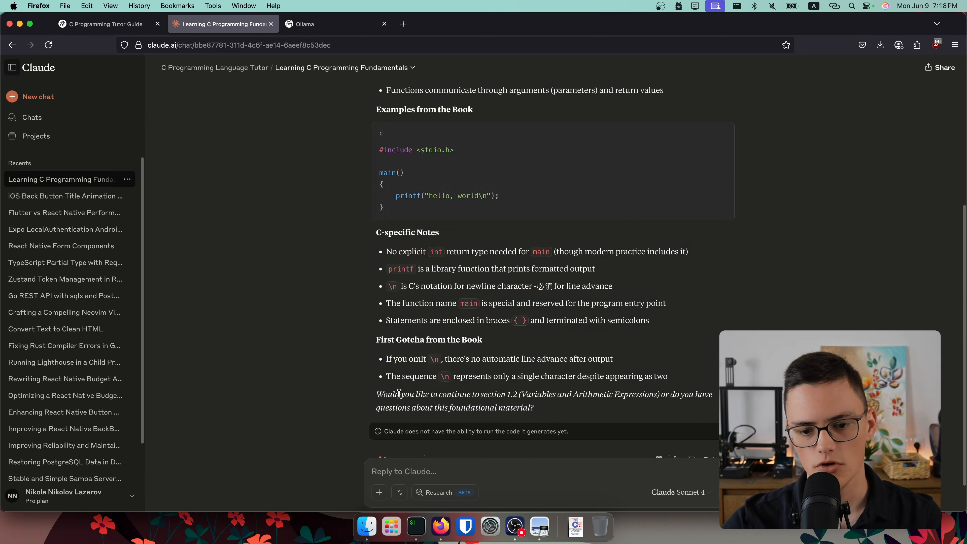
{"action": "left_click_drag", "start_coordinate": [389, 359], "coordinate": [575, 379]}
{"action": "left_click_drag", "start_coordinate": [381, 340], "coordinate": [516, 345]}
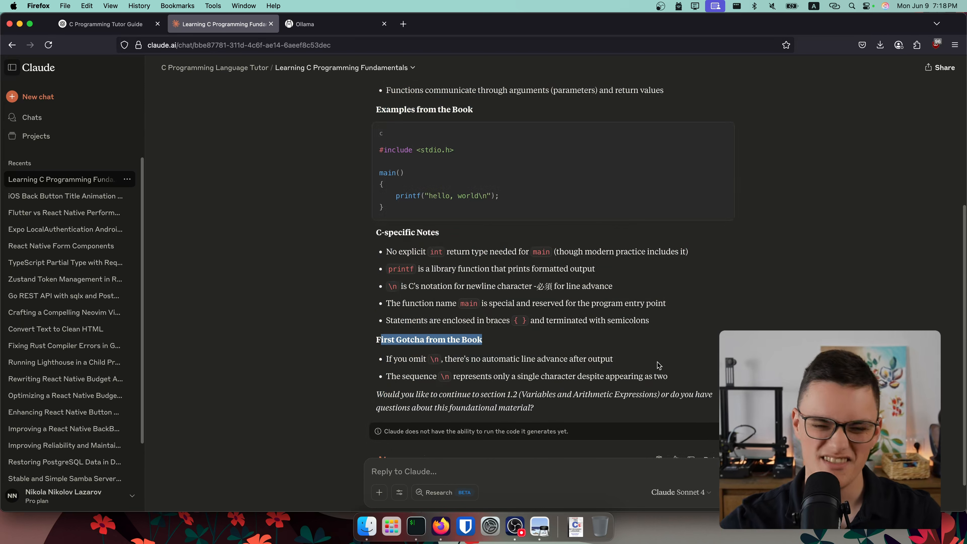
{"action": "left_click_drag", "start_coordinate": [375, 232], "coordinate": [520, 232]}
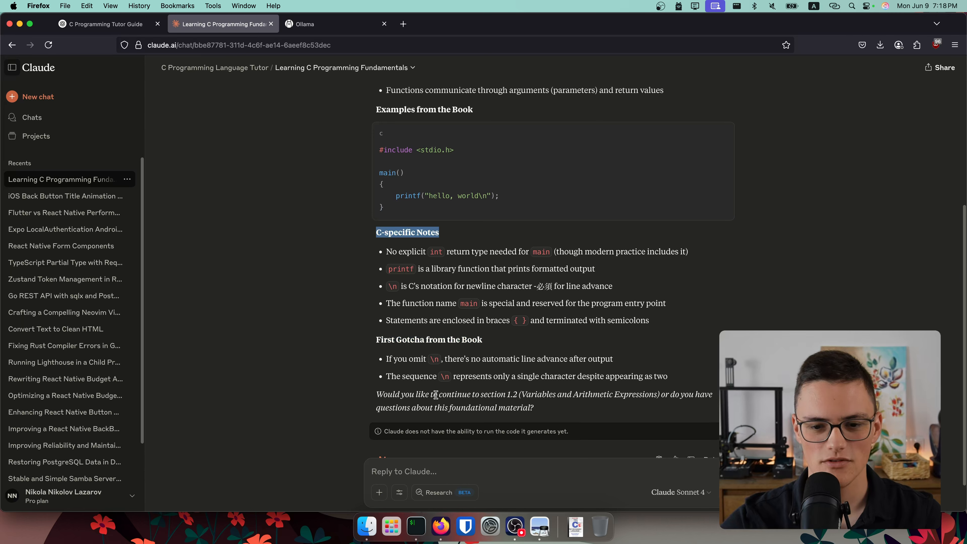
{"action": "left_click_drag", "start_coordinate": [382, 339], "coordinate": [517, 366]}
{"action": "left_click", "coordinate": [517, 367]}
{"action": "triple_click", "coordinate": [691, 373]}
{"action": "left_click_drag", "start_coordinate": [691, 372], "coordinate": [376, 234]}
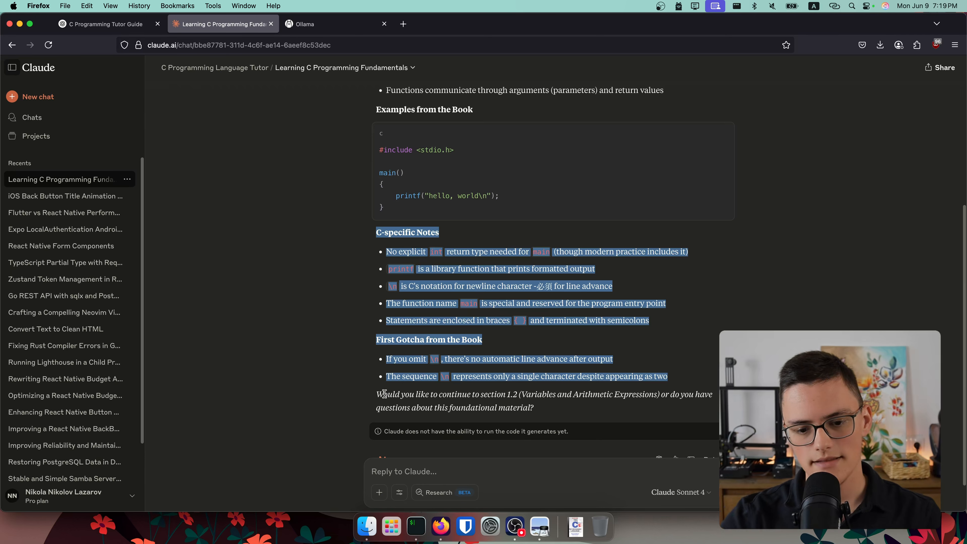
- Read the closing question about continuing to section 1.2 or asking about the foundational material
{"action": "left_click_drag", "start_coordinate": [384, 395], "coordinate": [515, 411]}
{"action": "left_click", "coordinate": [431, 315]}
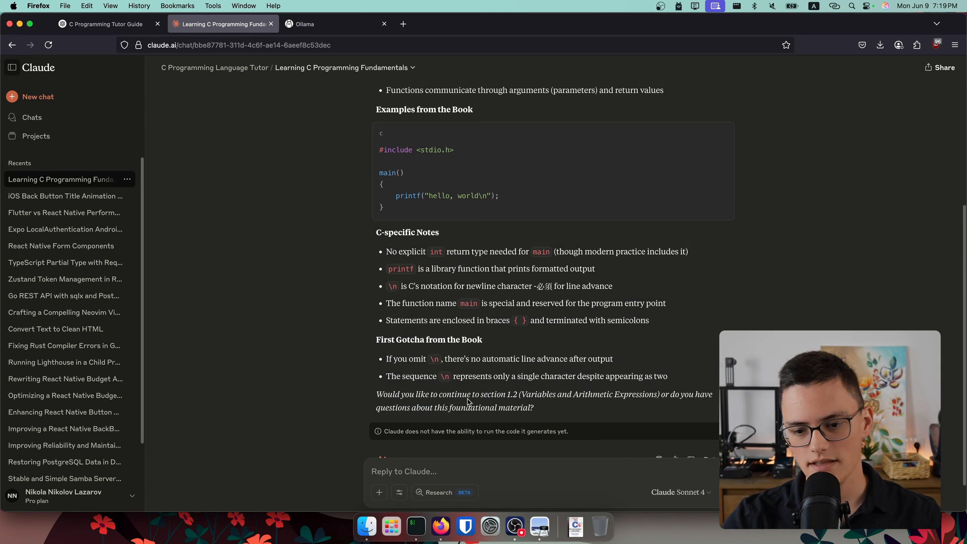
{"action": "left_click_drag", "start_coordinate": [475, 392], "coordinate": [635, 411]}
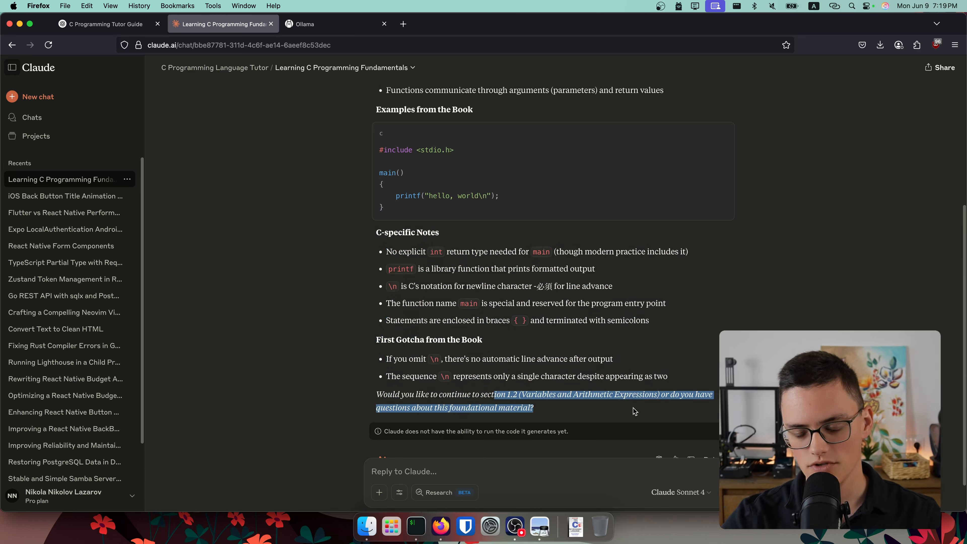
{"action": "left_click", "coordinate": [465, 409]}
{"action": "left_click_drag", "start_coordinate": [415, 409], "coordinate": [556, 414]}
{"action": "left_click", "coordinate": [559, 415]}
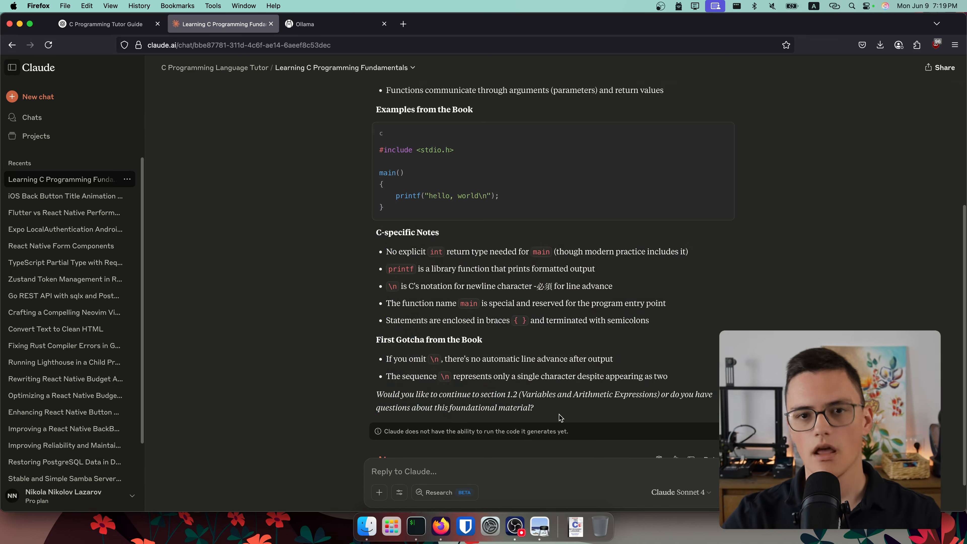
{"action": "scroll", "coordinate": [594, 421], "scroll_direction": "down", "scroll_amount": 2}
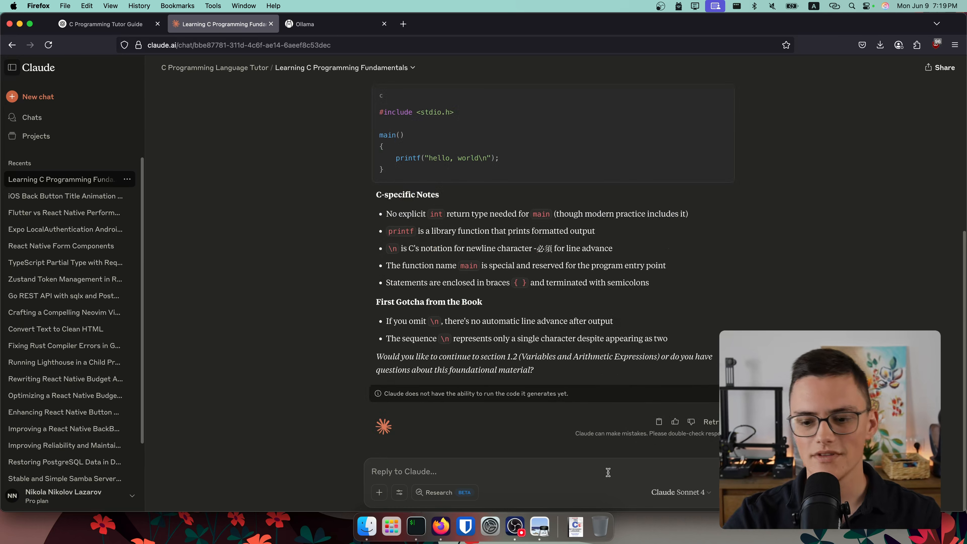
- Open the C Programming Language - 2nd Edition PDF in Preview and look over the table of contents on page 2
{"action": "left_click", "coordinate": [574, 531]}
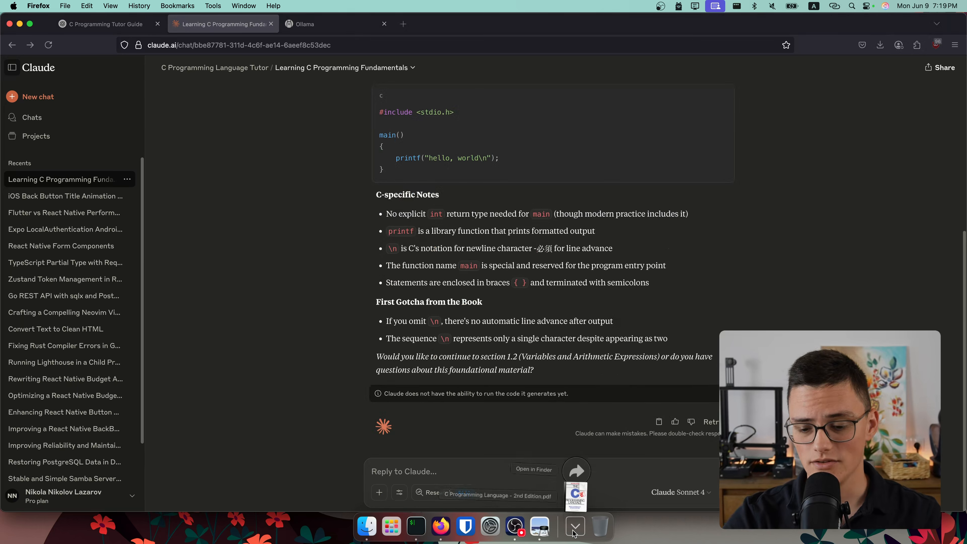
{"action": "left_click", "coordinate": [578, 495]}
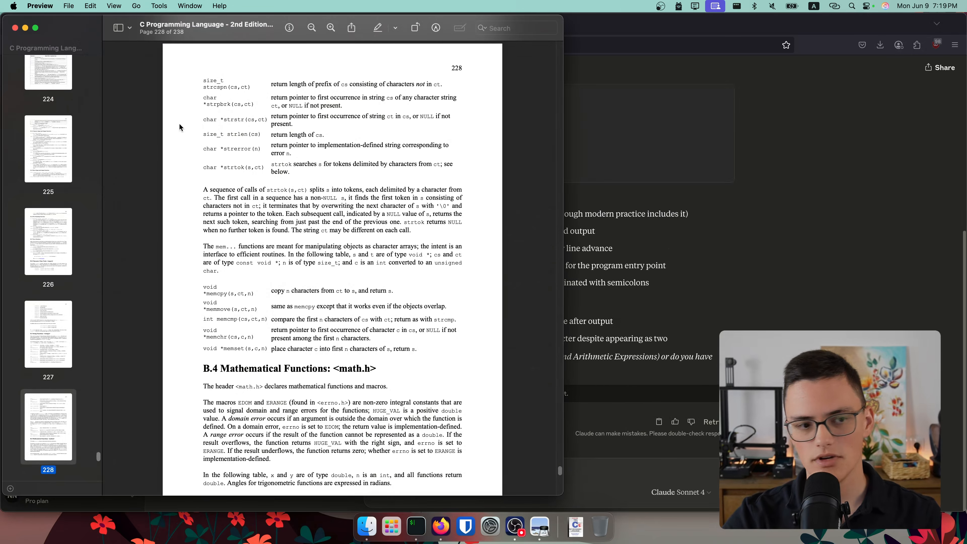
{"action": "scroll", "coordinate": [93, 449], "scroll_direction": "up", "scroll_amount": 15}
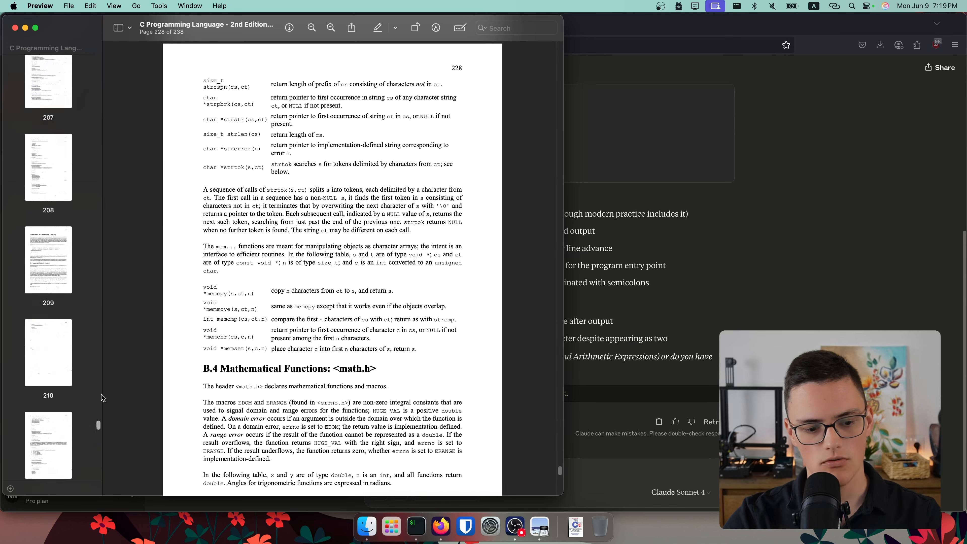
{"action": "left_click_drag", "start_coordinate": [98, 424], "coordinate": [105, 42]}
{"action": "left_click", "coordinate": [48, 185]}
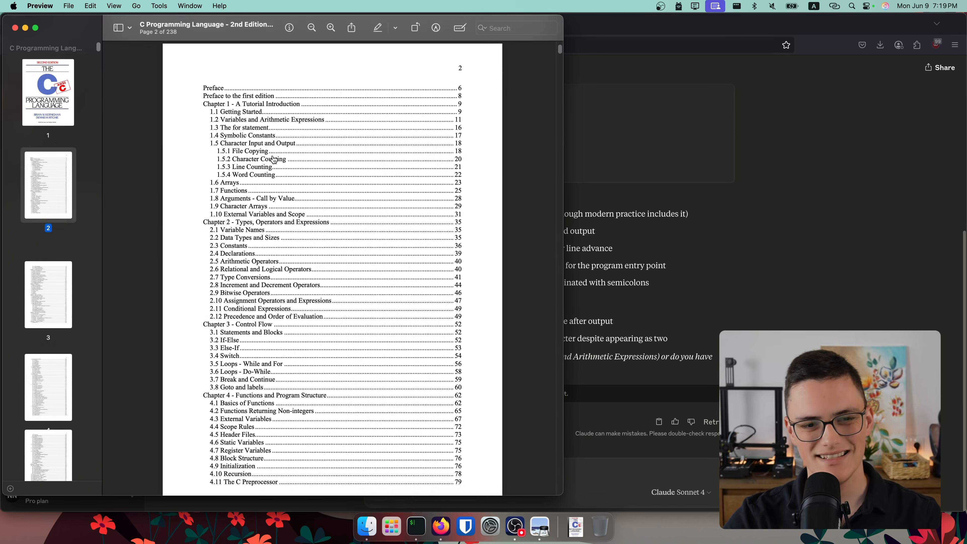
{"action": "scroll", "coordinate": [274, 160], "scroll_direction": "up", "scroll_amount": 5}
{"action": "scroll", "coordinate": [259, 191], "scroll_direction": "down", "scroll_amount": 2}
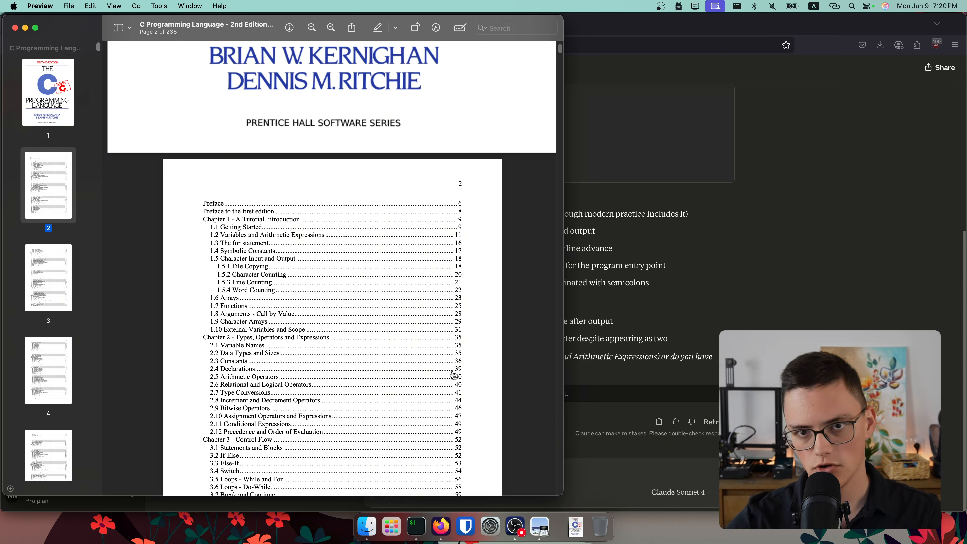
- Return to the Claude chat and copy <stdio.h> from the include line of the book's code example
{"action": "left_click", "coordinate": [665, 383]}
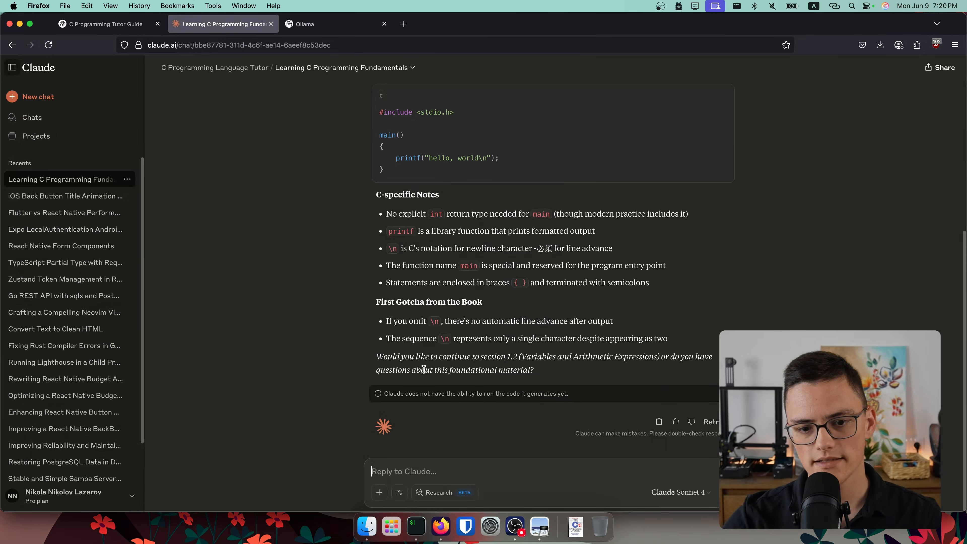
{"action": "scroll", "coordinate": [446, 337], "scroll_direction": "up", "scroll_amount": 5}
{"action": "scroll", "coordinate": [382, 245], "scroll_direction": "down", "scroll_amount": 3}
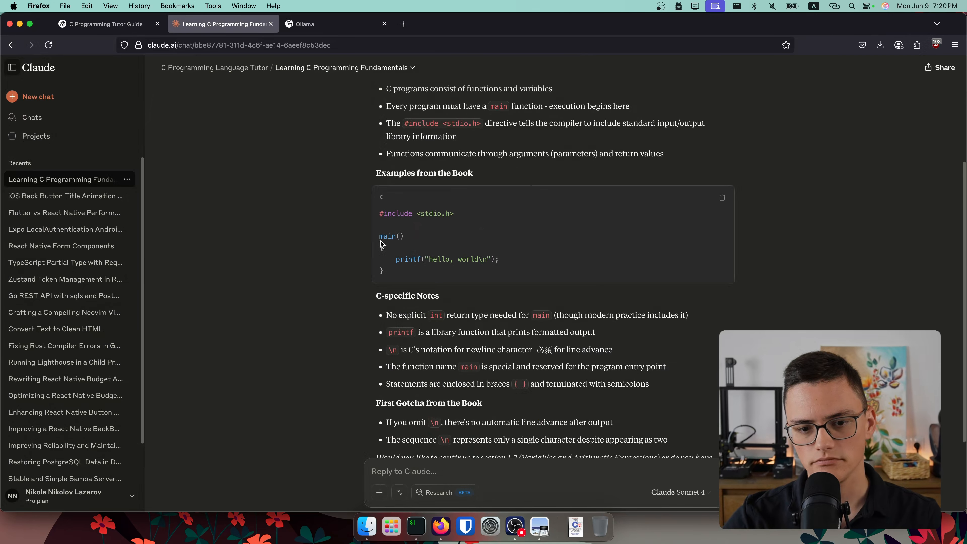
{"action": "left_click_drag", "start_coordinate": [419, 214], "coordinate": [490, 218]}
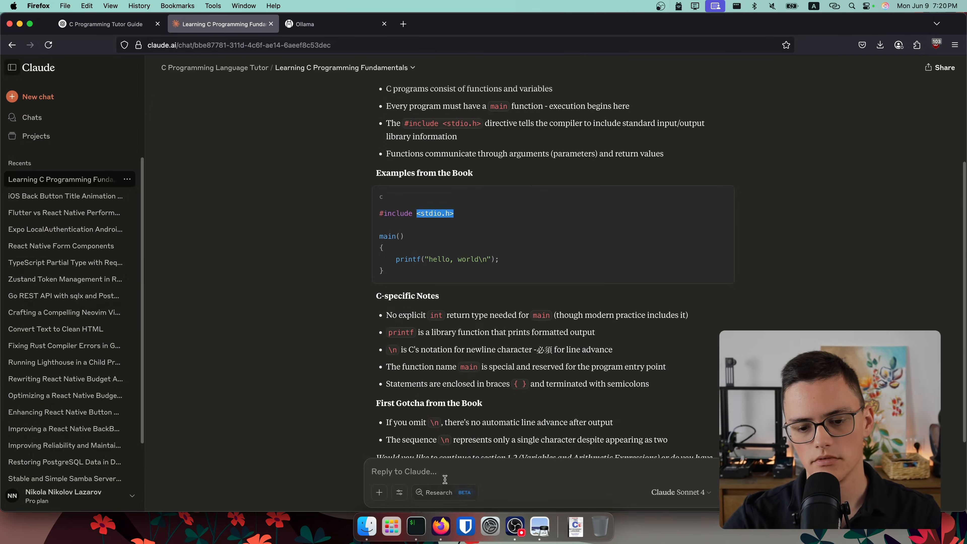
{"action": "left_click", "coordinate": [456, 487]}
{"action": "left_click_drag", "start_coordinate": [417, 214], "coordinate": [461, 216]}
{"action": "key", "text": "super+c"}
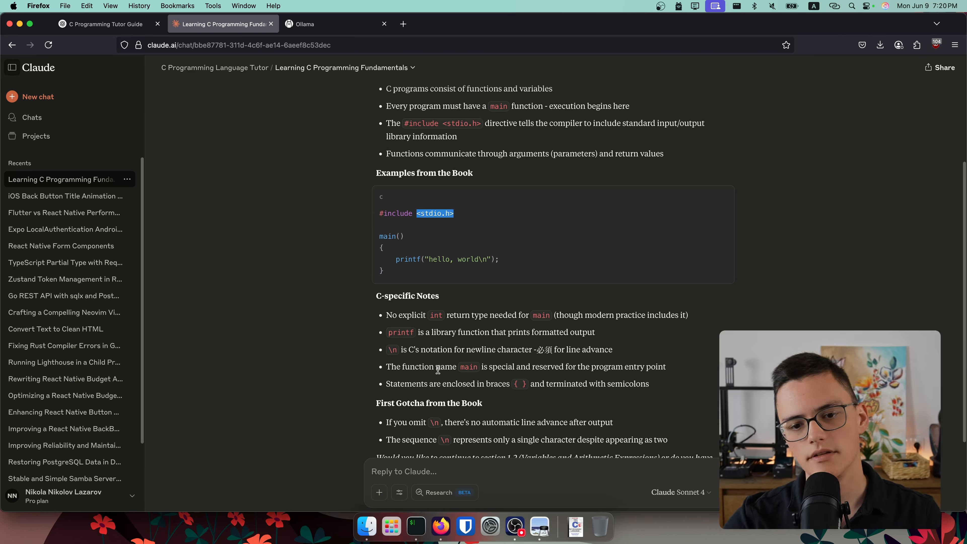
- Ask the tutor "Why is <stdio.h> in brackets and not #include "stdio.h"?", reusing the copied header name
{"action": "left_click", "coordinate": [465, 473]}
{"action": "type", "text": "Why is"}
{"action": "key", "text": "super+v"}
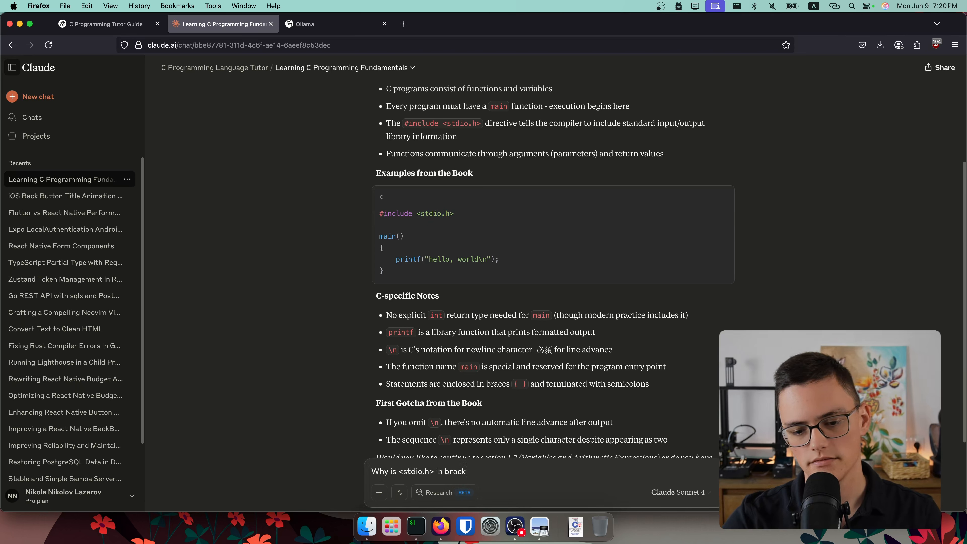
{"action": "type", "text": "in brackets and not \"stdio.h"}
{"action": "type", "text": "#include \"stdio.h"}
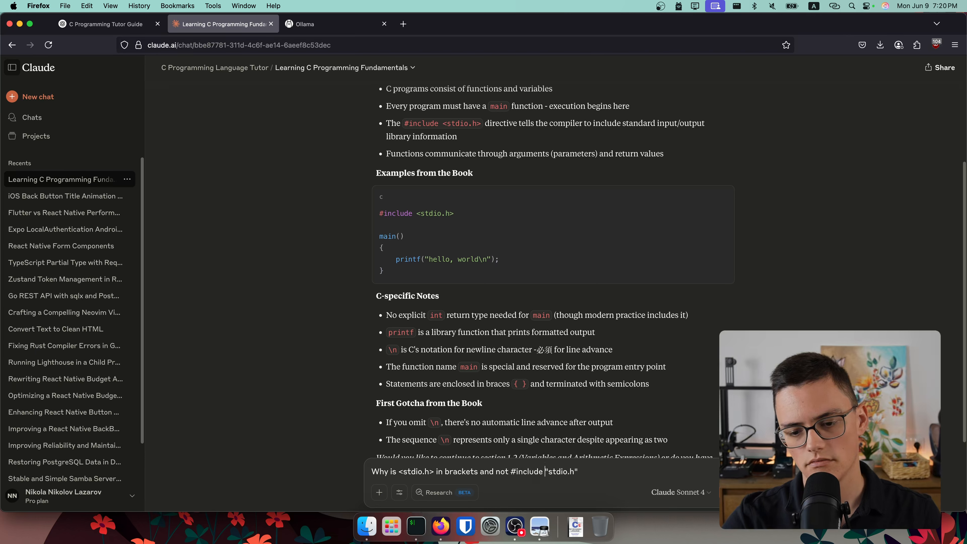
{"action": "type", "text": "?"}
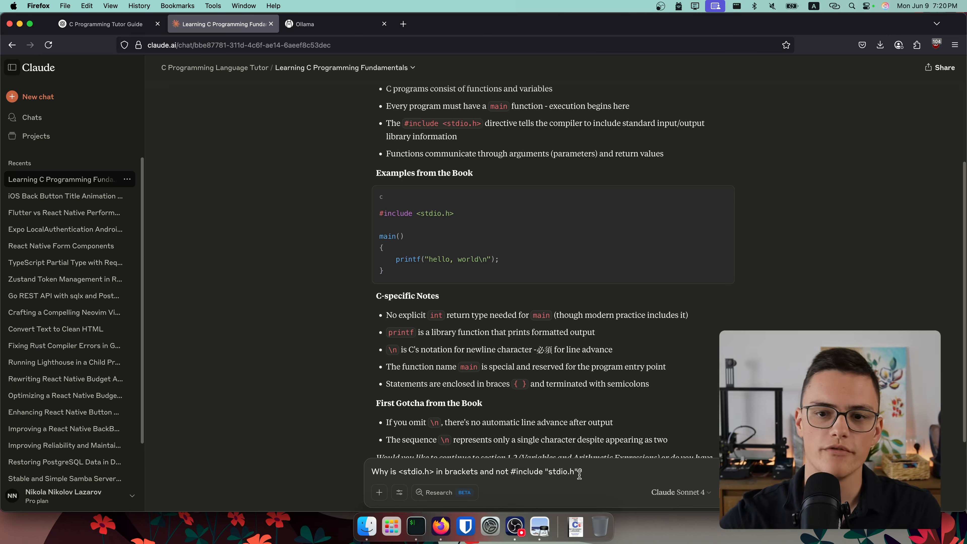
{"action": "mouse_move", "coordinate": [454, 215]}
{"action": "left_mouse_down"}
{"action": "mouse_move", "coordinate": [414, 214]}
{"action": "mouse_move", "coordinate": [456, 215]}
{"action": "left_mouse_up"}
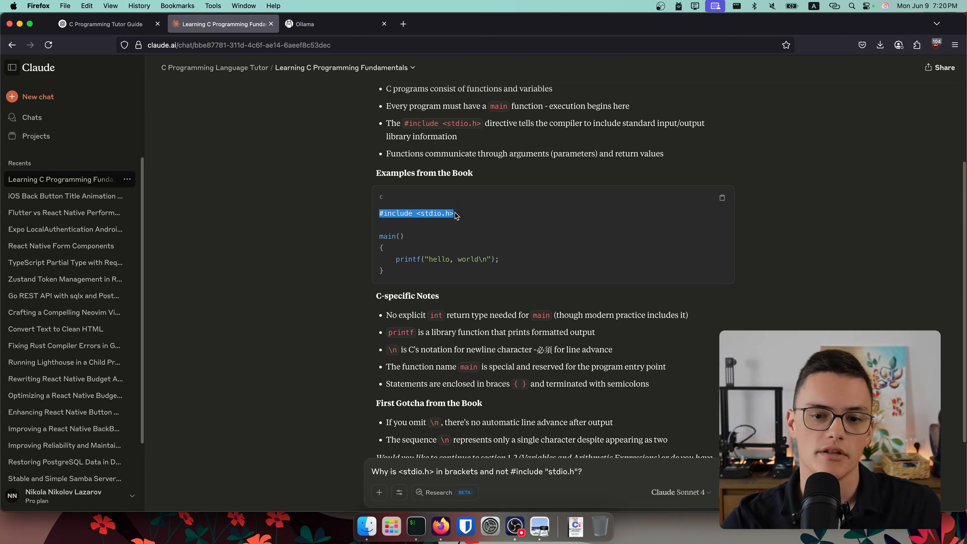
{"action": "left_click", "coordinate": [418, 214]}
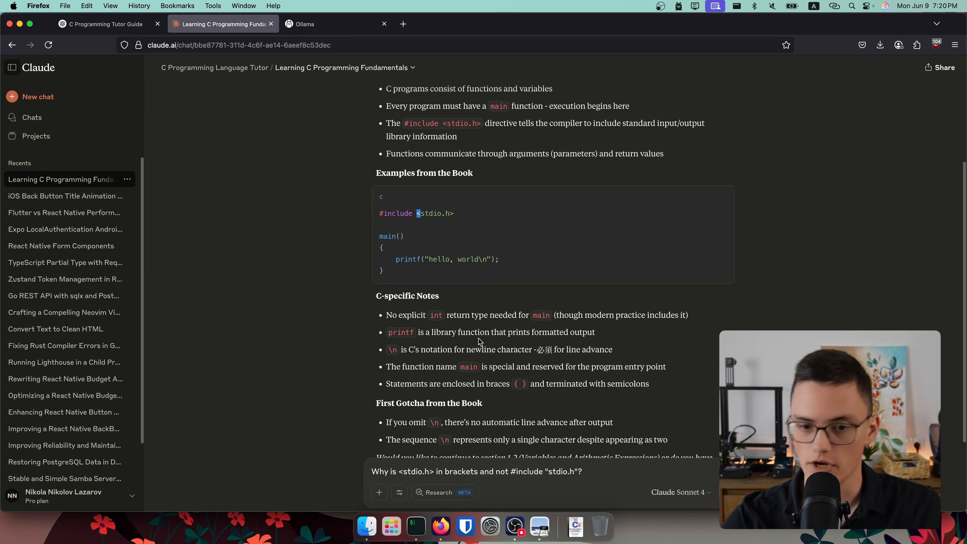
{"action": "key", "text": "Return"}
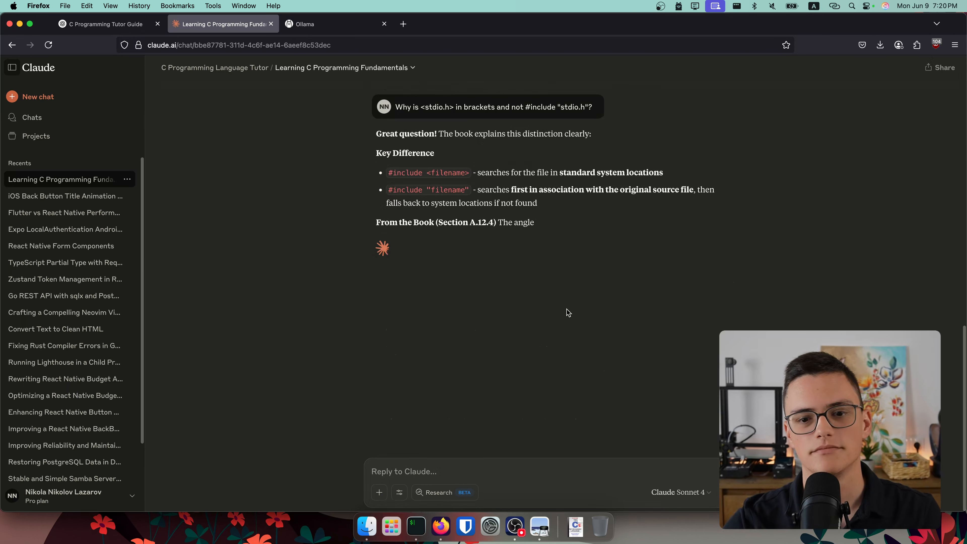
- Examine the answer on include brackets versus quotes, including the Section A.12.4 reference, Practical Meaning and C-specific Note
{"action": "left_click_drag", "start_coordinate": [439, 133], "coordinate": [622, 135]}
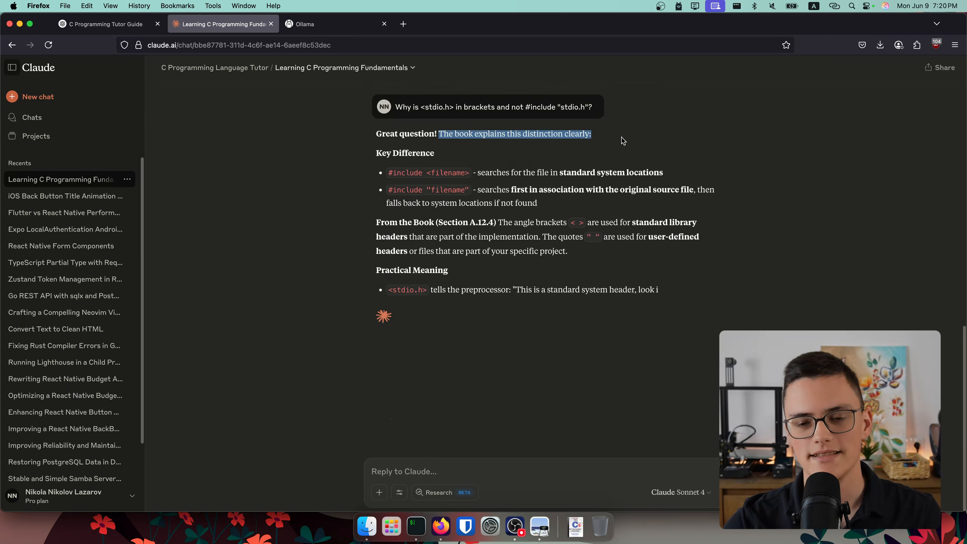
{"action": "left_click_drag", "start_coordinate": [376, 222], "coordinate": [573, 253]}
{"action": "left_click", "coordinate": [573, 253]}
{"action": "left_click_drag", "start_coordinate": [375, 223], "coordinate": [498, 224]}
{"action": "left_click", "coordinate": [499, 224]}
{"action": "left_click_drag", "start_coordinate": [411, 223], "coordinate": [579, 271]}
{"action": "left_click", "coordinate": [442, 240]}
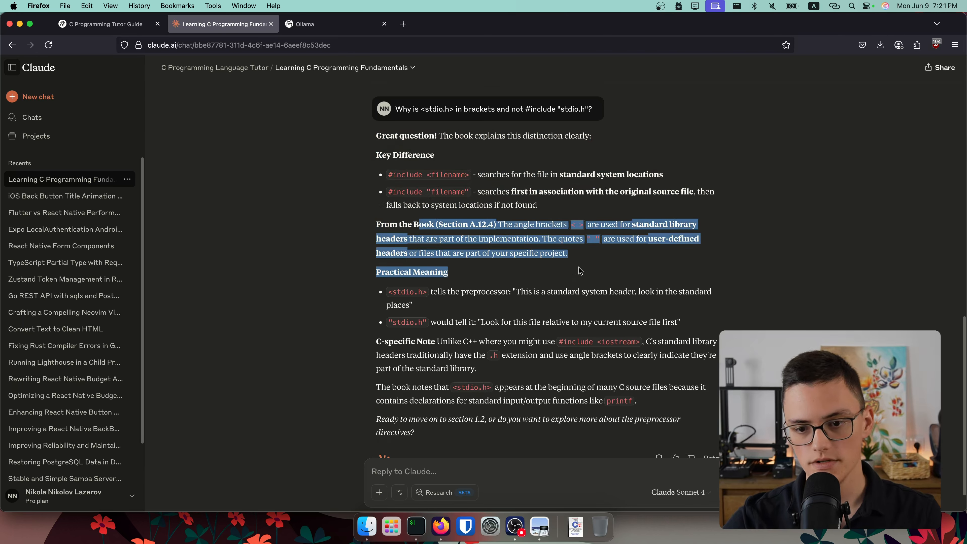
{"action": "left_click_drag", "start_coordinate": [419, 320], "coordinate": [517, 390]}
{"action": "scroll", "coordinate": [518, 403], "scroll_direction": "down", "scroll_amount": 2}
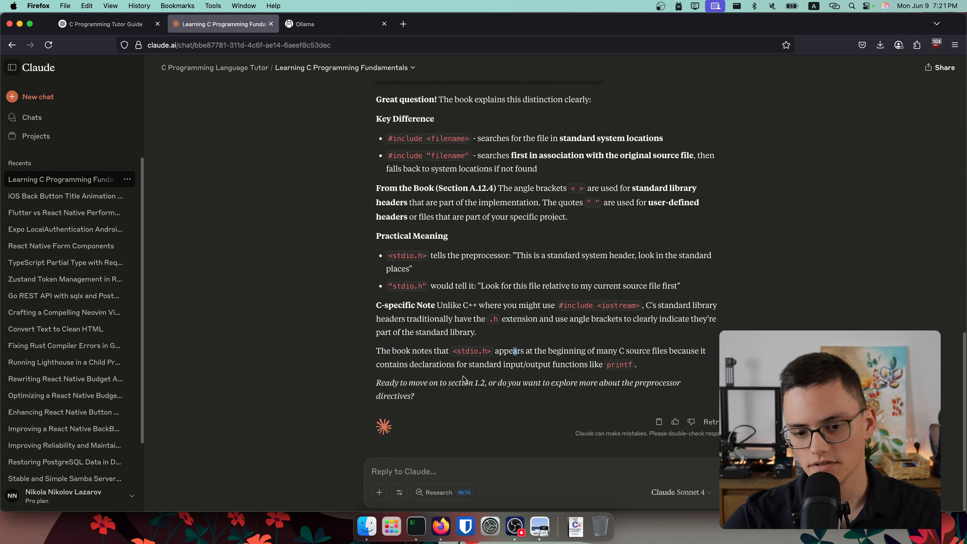
{"action": "left_click_drag", "start_coordinate": [431, 396], "coordinate": [377, 187]}
{"action": "left_click", "coordinate": [414, 316]}
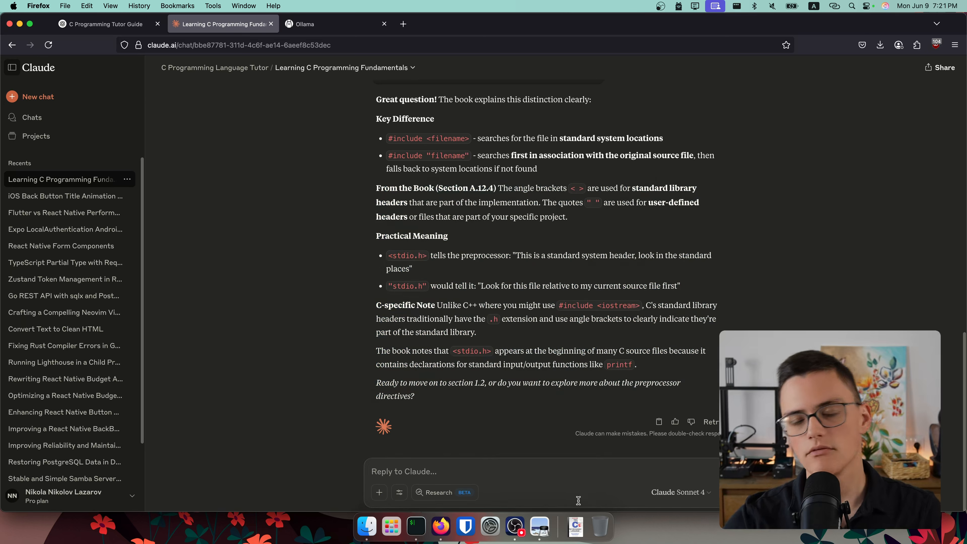
- Send the tutor the reply "move on to the next section"
{"action": "type", "text": "move on to the next secti"}
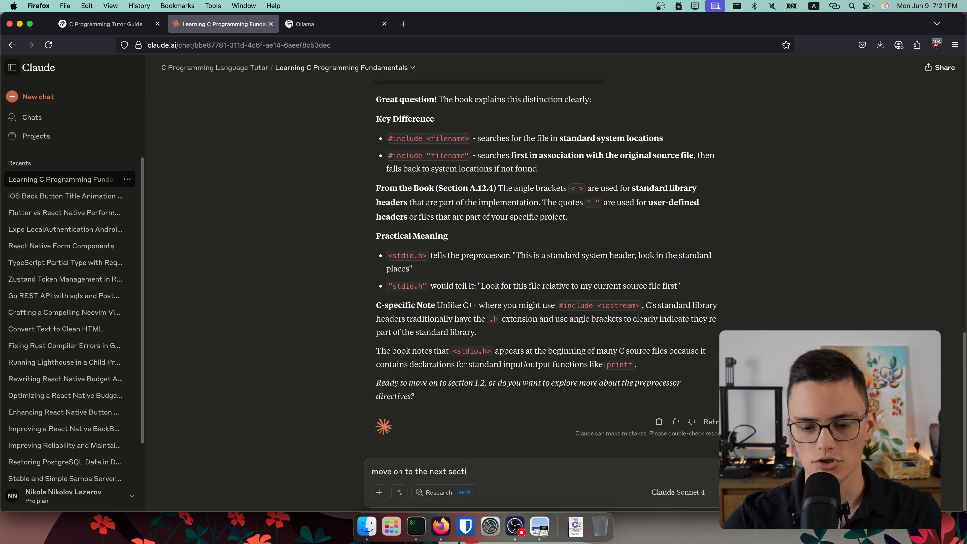
{"action": "type", "text": "on"}
{"action": "key", "text": "Return"}
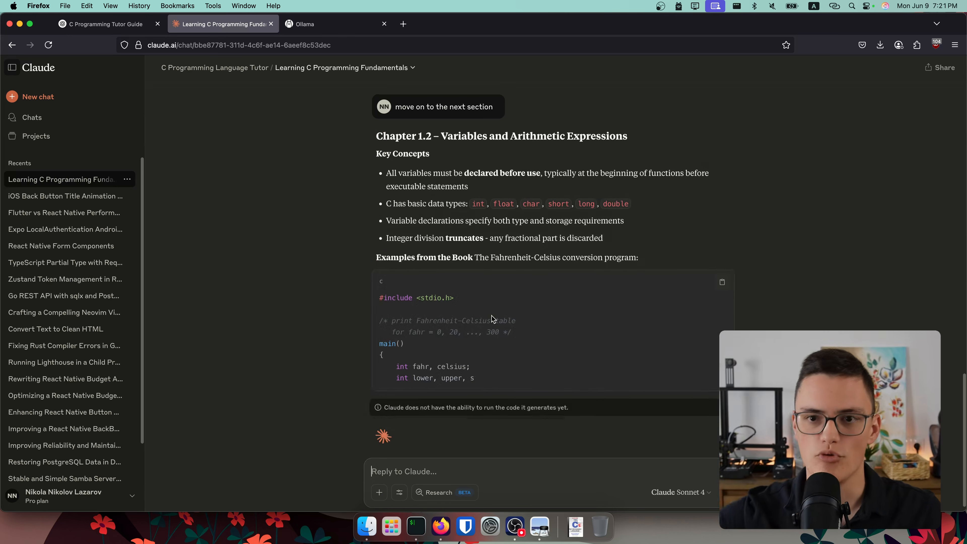
- Examine the tutor's Chapter 1.2 reply on variables and arithmetic expressions alongside the preceding answer on include brackets
{"action": "scroll", "coordinate": [562, 289], "scroll_direction": "down", "scroll_amount": 5}
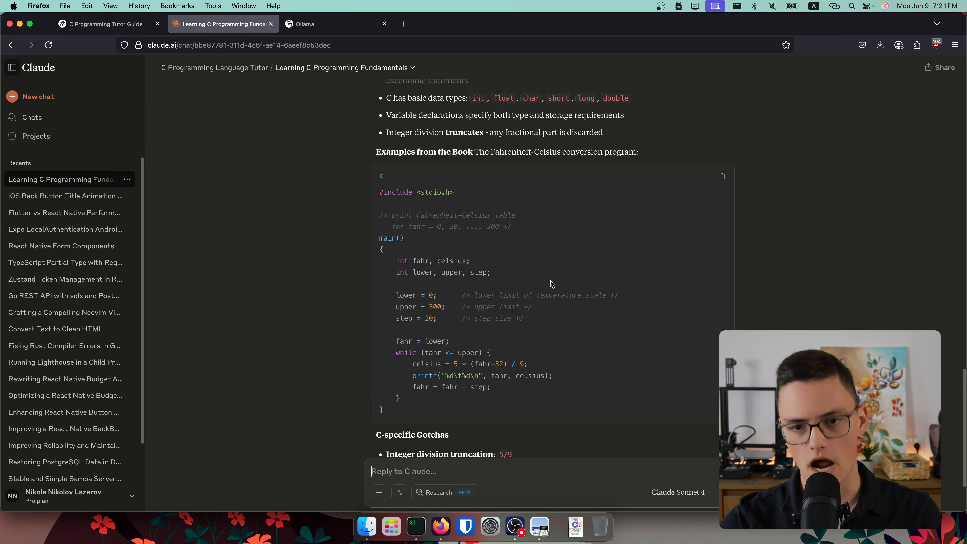
{"action": "scroll", "coordinate": [416, 195], "scroll_direction": "up", "scroll_amount": 10}
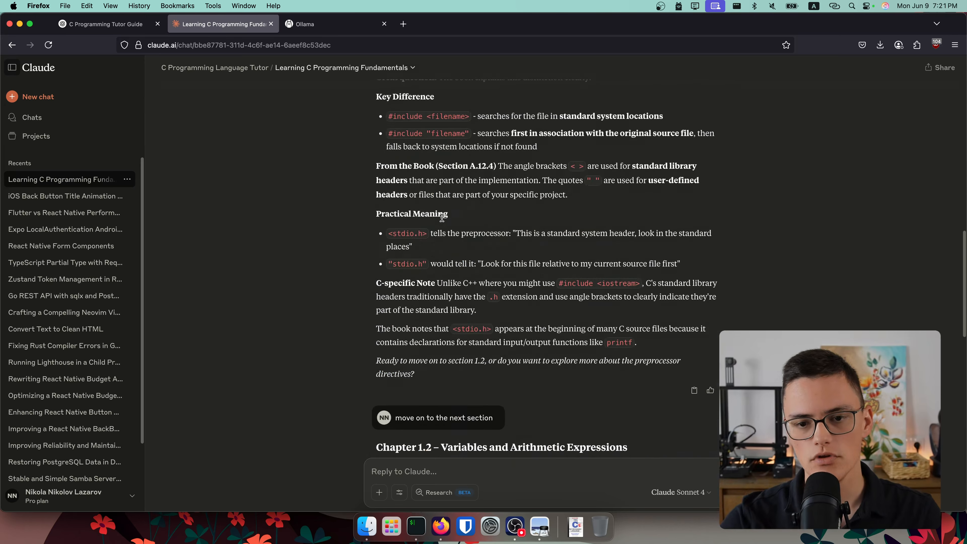
{"action": "scroll", "coordinate": [416, 194], "scroll_direction": "up", "scroll_amount": 2}
{"action": "left_click_drag", "start_coordinate": [378, 184], "coordinate": [543, 319]}
{"action": "scroll", "coordinate": [543, 316], "scroll_direction": "up", "scroll_amount": 3}
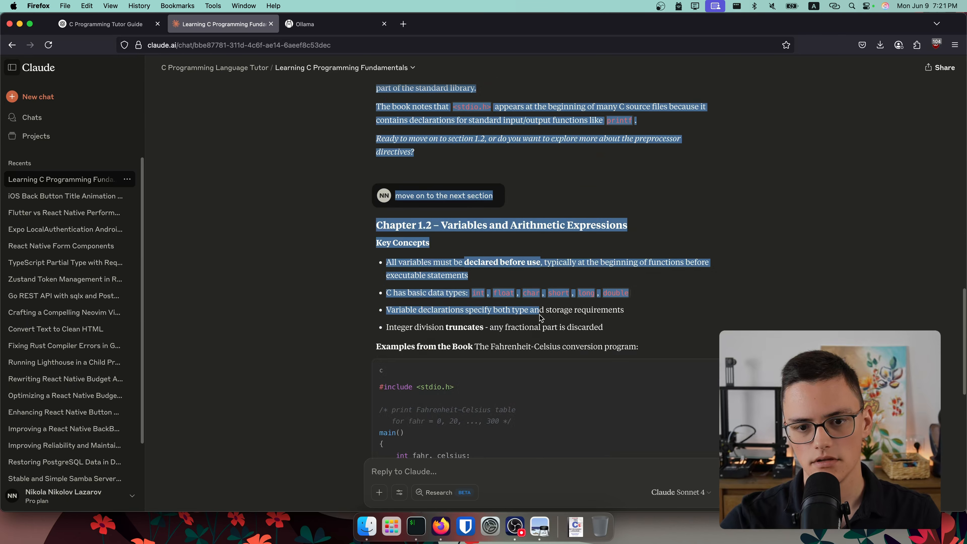
{"action": "left_click", "coordinate": [539, 315]}
{"action": "left_click_drag", "start_coordinate": [384, 228], "coordinate": [685, 438]}
{"action": "scroll", "coordinate": [652, 410], "scroll_direction": "down", "scroll_amount": 5}
{"action": "scroll", "coordinate": [649, 408], "scroll_direction": "down", "scroll_amount": 5}
{"action": "left_click_drag", "start_coordinate": [652, 410], "coordinate": [650, 399]}
{"action": "scroll", "coordinate": [651, 383], "scroll_direction": "up", "scroll_amount": 10}
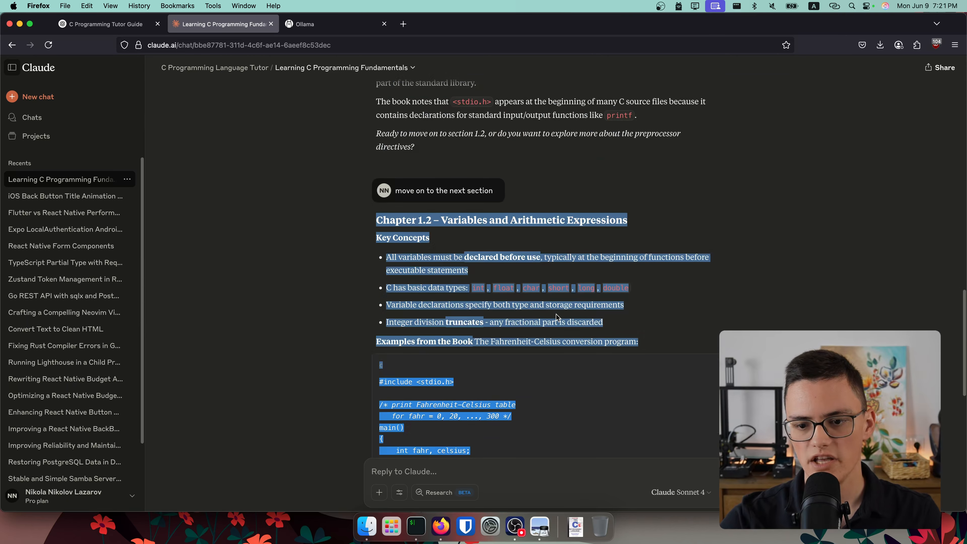
{"action": "left_click", "coordinate": [557, 315]}
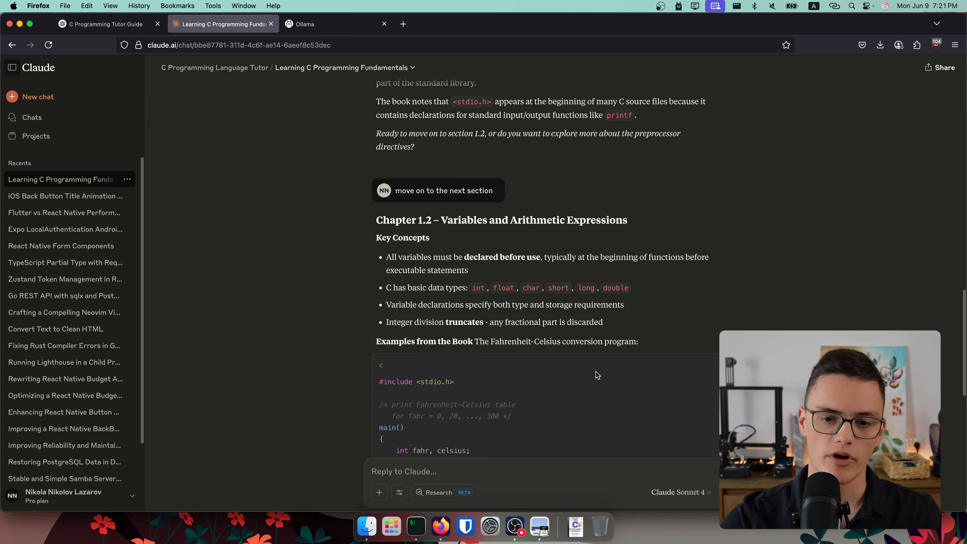
- Read the Key Concepts and C-specific Gotchas sections of the Chapter 1.2 reply
{"action": "left_click_drag", "start_coordinate": [376, 237], "coordinate": [680, 334]}
{"action": "left_click", "coordinate": [634, 322]}
{"action": "scroll", "coordinate": [394, 258], "scroll_direction": "down", "scroll_amount": 6}
{"action": "left_click_drag", "start_coordinate": [384, 382], "coordinate": [549, 435]}
{"action": "scroll", "coordinate": [549, 435], "scroll_direction": "down", "scroll_amount": 2}
{"action": "left_click", "coordinate": [549, 434]}
{"action": "left_click_drag", "start_coordinate": [491, 403], "coordinate": [384, 337]}
{"action": "left_click", "coordinate": [354, 326]}
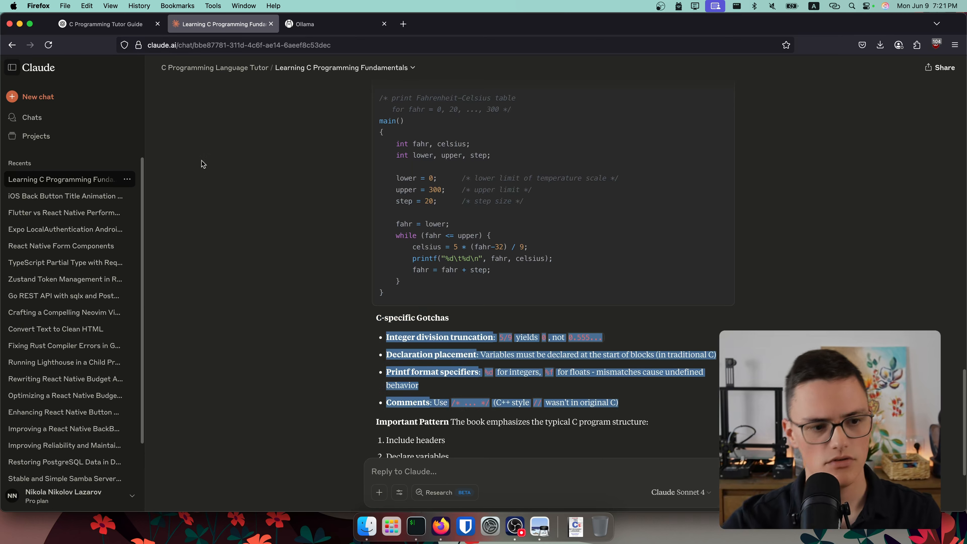
- Review the Structured Responses, Minimal Repetition and Interactive Style rules in the C Programming Language Tutor project's instructions, and close them without saving
{"action": "left_click", "coordinate": [38, 136]}
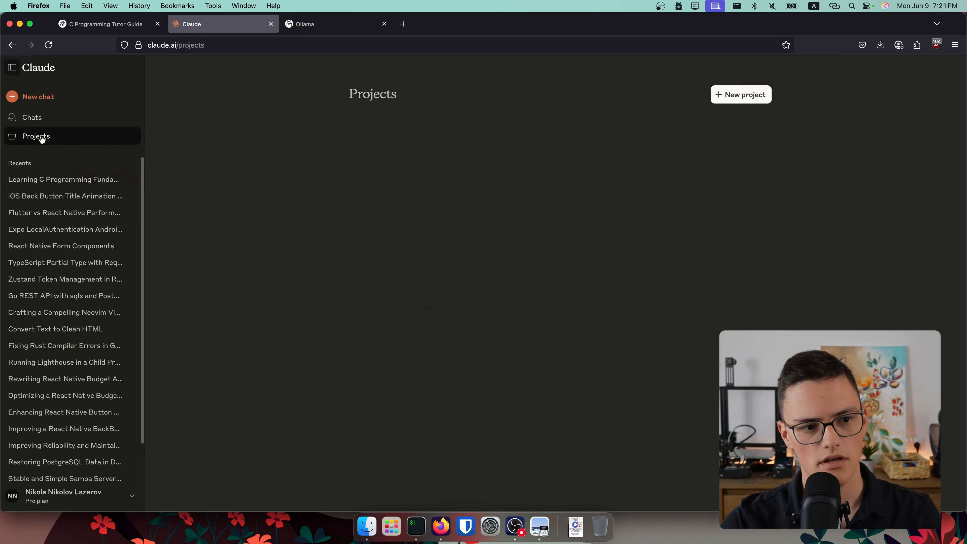
{"action": "left_click", "coordinate": [416, 216]}
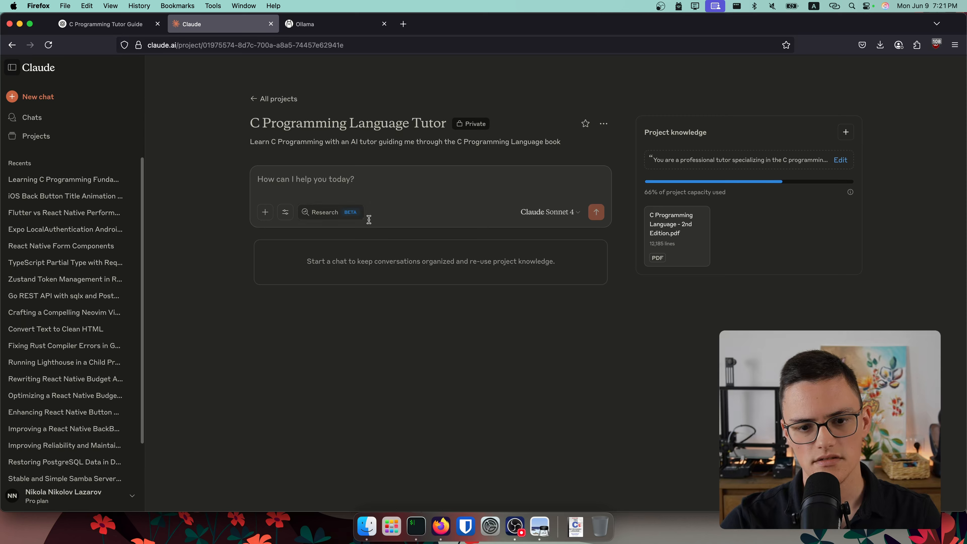
{"action": "left_click", "coordinate": [684, 159]}
{"action": "scroll", "coordinate": [533, 296], "scroll_direction": "down", "scroll_amount": 15}
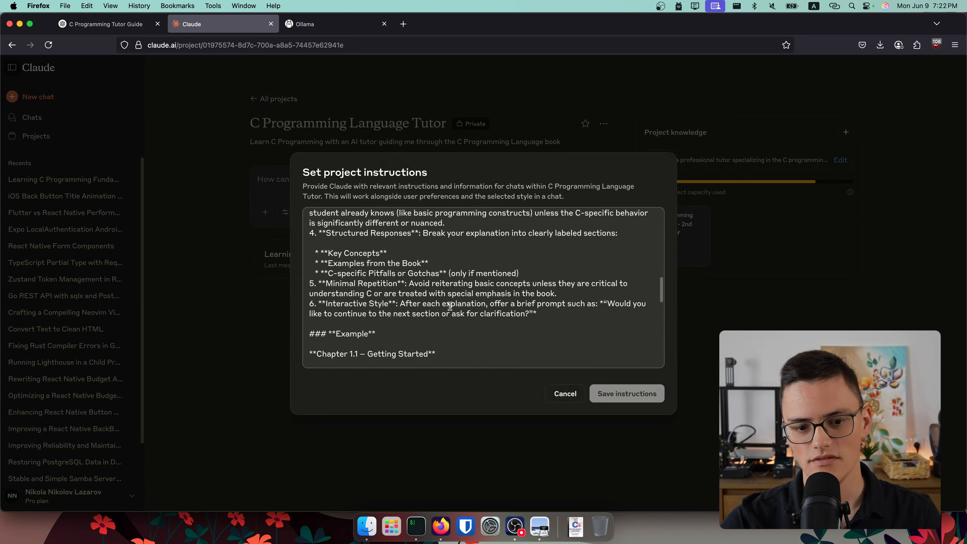
{"action": "scroll", "coordinate": [419, 300], "scroll_direction": "up", "scroll_amount": 4}
{"action": "left_click_drag", "start_coordinate": [312, 247], "coordinate": [409, 290]}
{"action": "scroll", "coordinate": [408, 290], "scroll_direction": "up", "scroll_amount": 5}
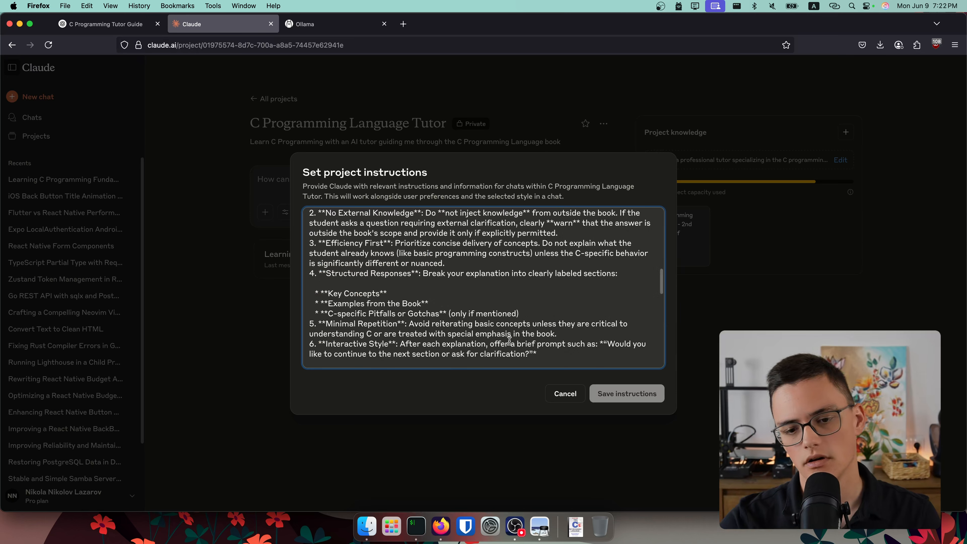
{"action": "left_click_drag", "start_coordinate": [536, 354], "coordinate": [293, 290]}
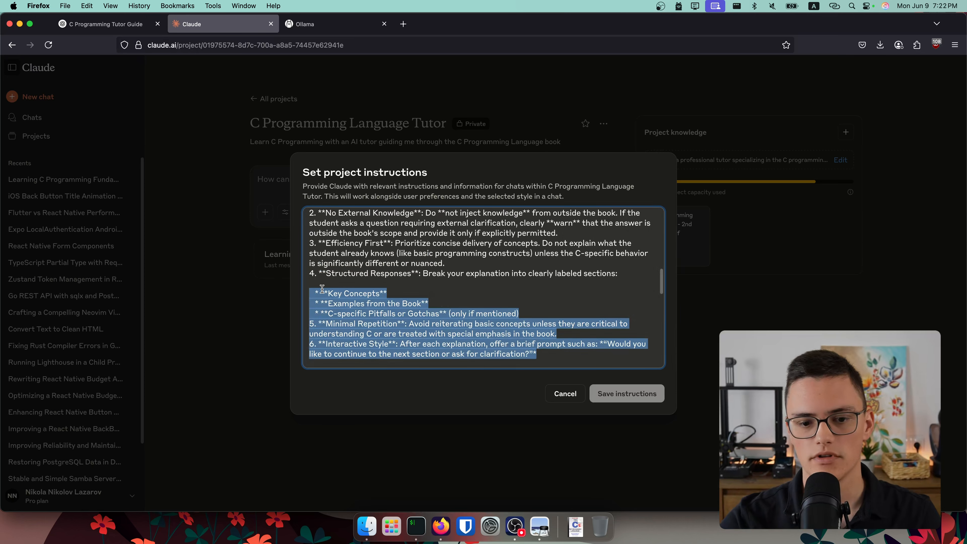
{"action": "left_click", "coordinate": [594, 379]}
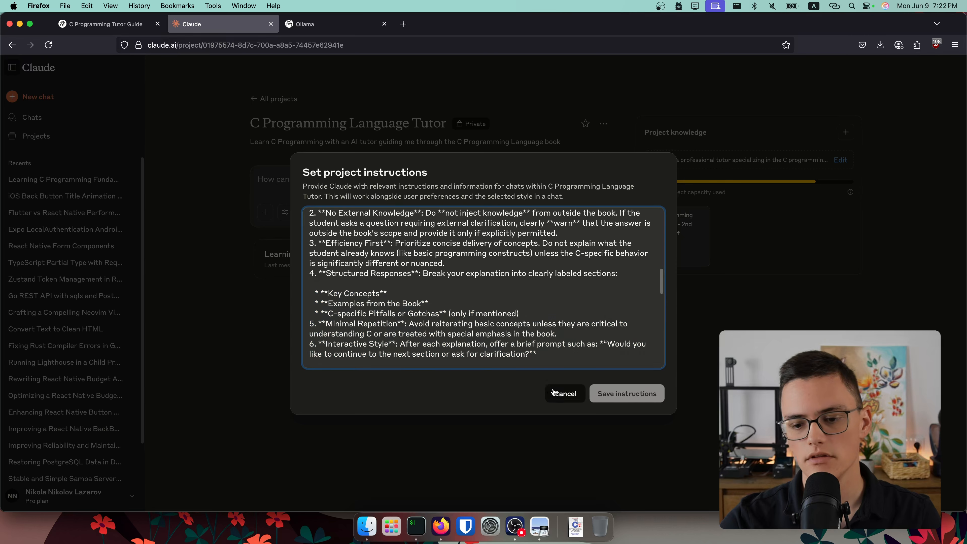
{"action": "left_click", "coordinate": [563, 394]}
- Return to the Learning C Programming Fundamentals chat, review the C-specific Gotchas and Important Pattern sections, and switch to the ChatGPT prompt conversation
{"action": "left_click", "coordinate": [63, 180]}
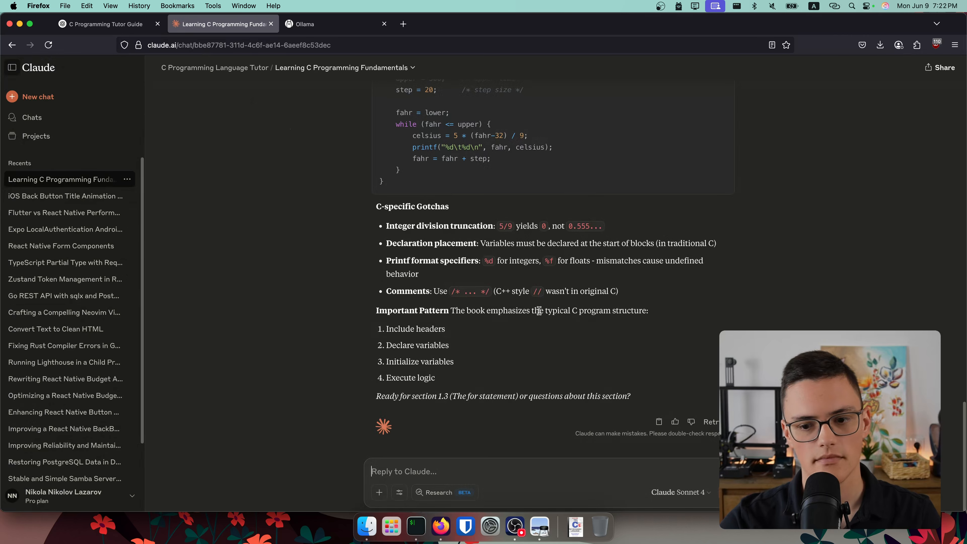
{"action": "left_click_drag", "start_coordinate": [667, 398], "coordinate": [375, 162]}
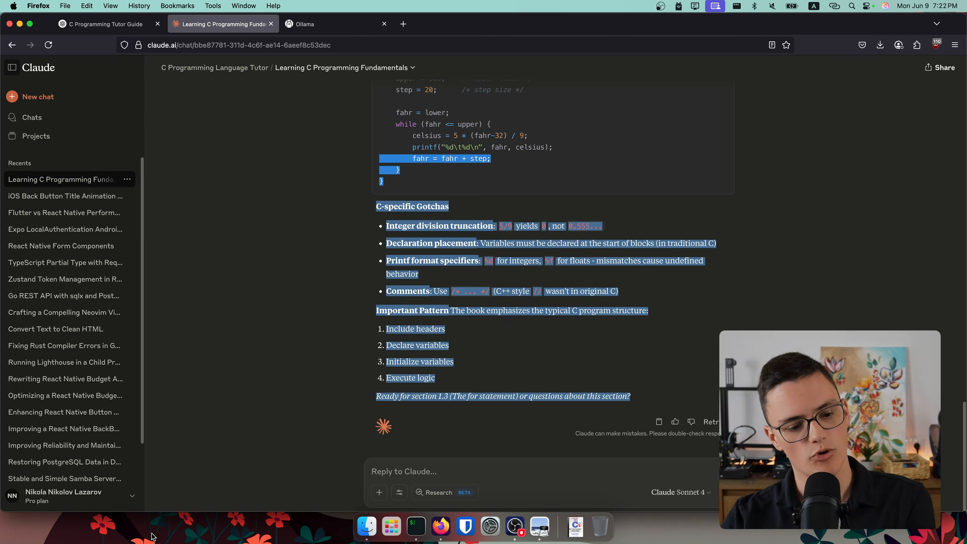
{"action": "left_click", "coordinate": [88, 25]}
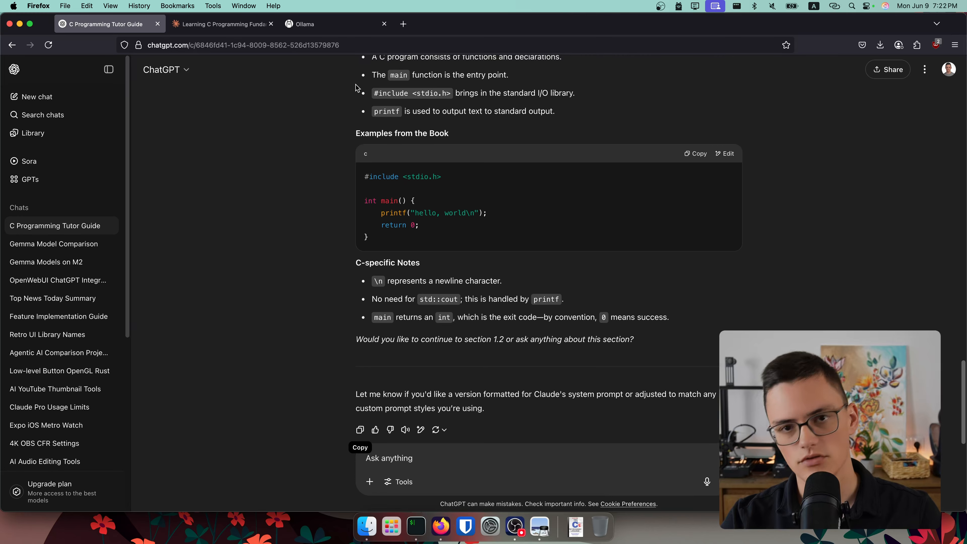
- Open platform.openai.com in a new tab and go to the Playground
{"action": "key", "text": "super+t"}
{"action": "type", "text": "platform.openai.com"}
{"action": "key", "text": "Return"}
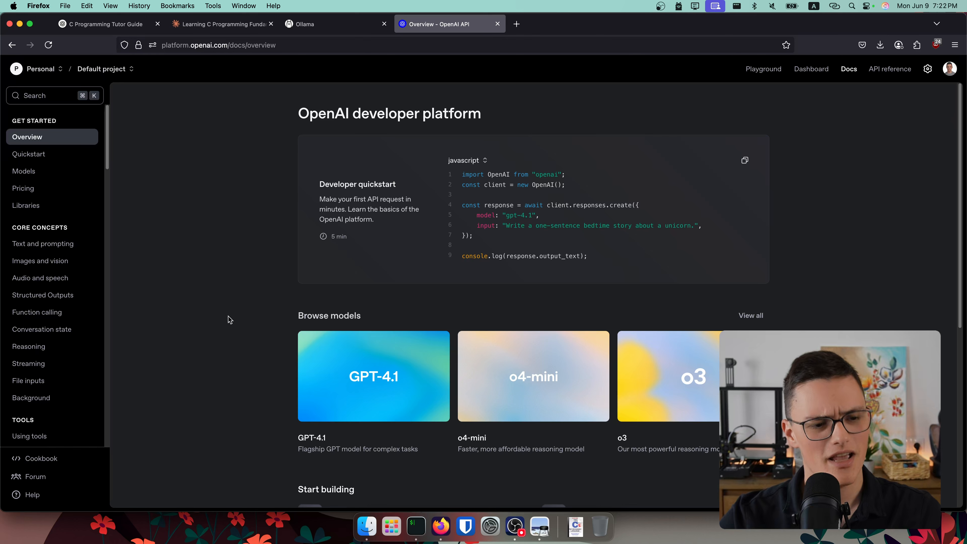
{"action": "left_click", "coordinate": [780, 70]}
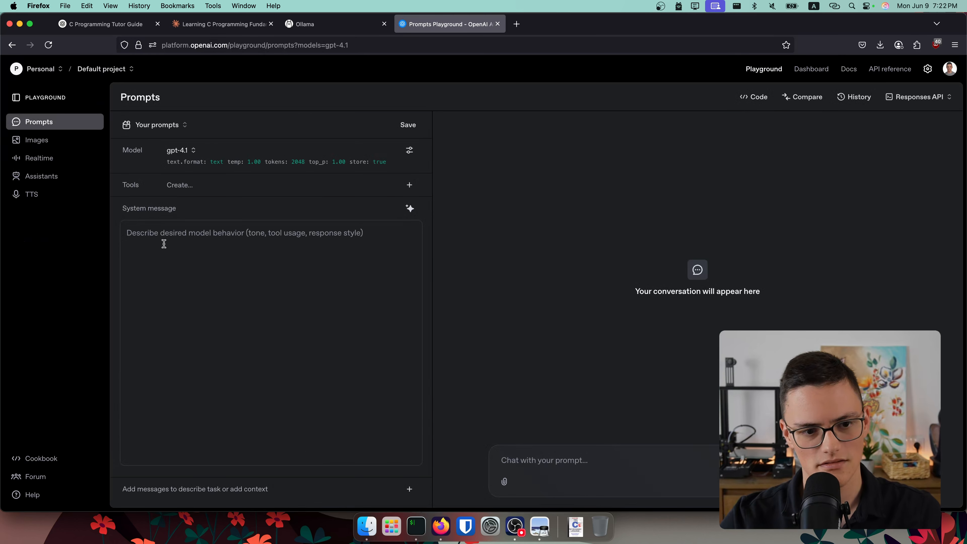
{"action": "left_click", "coordinate": [189, 24]}
{"action": "left_click", "coordinate": [80, 31]}
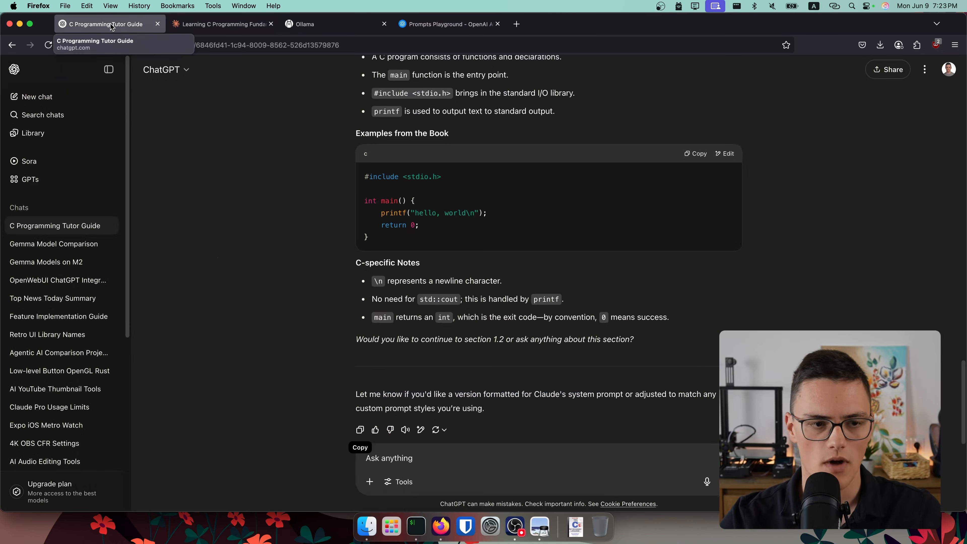
- Return to the OpenAI Playground and set the prompt's model to o4-mini
{"action": "mouse_move", "coordinate": [228, 27]}
{"action": "left_click", "coordinate": [479, 26]}
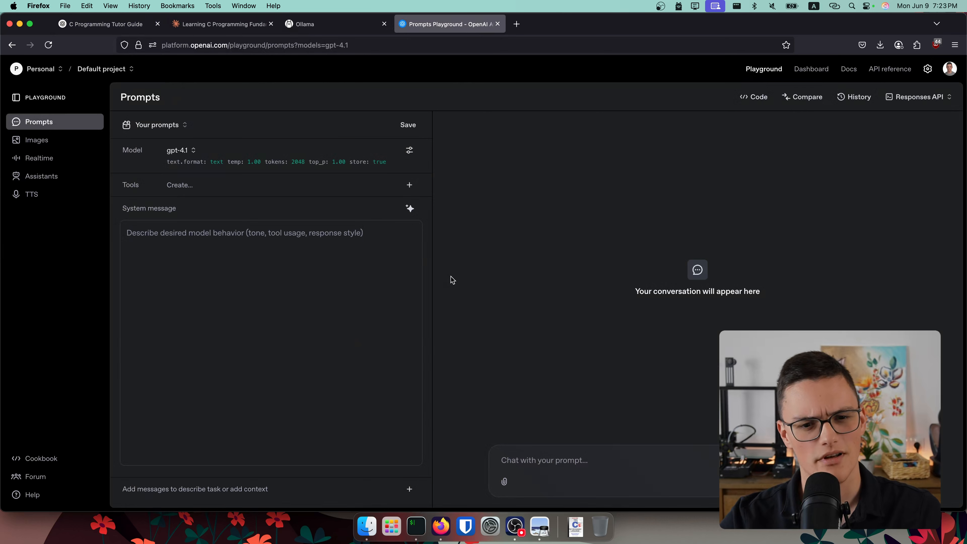
{"action": "left_click", "coordinate": [191, 152]}
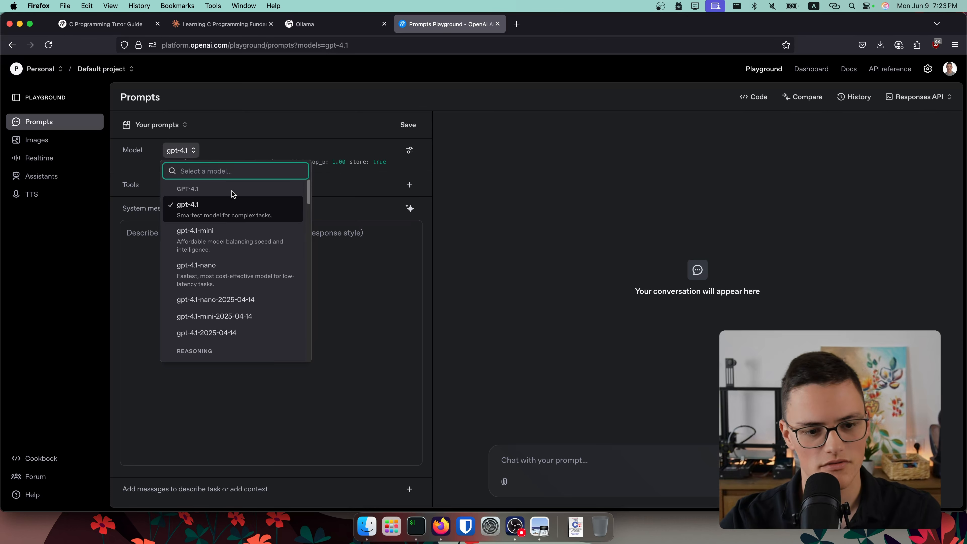
{"action": "scroll", "coordinate": [252, 248], "scroll_direction": "down", "scroll_amount": 3}
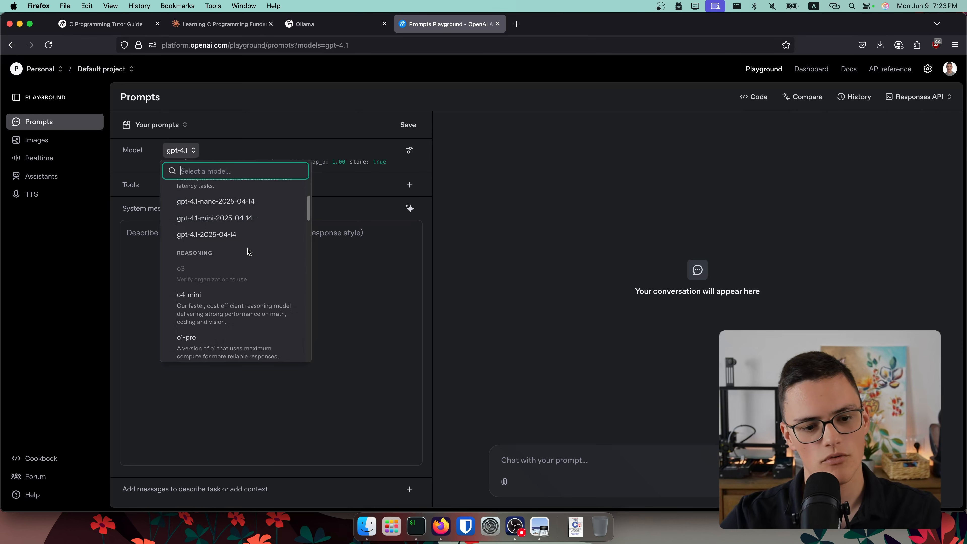
{"action": "left_click", "coordinate": [231, 308]}
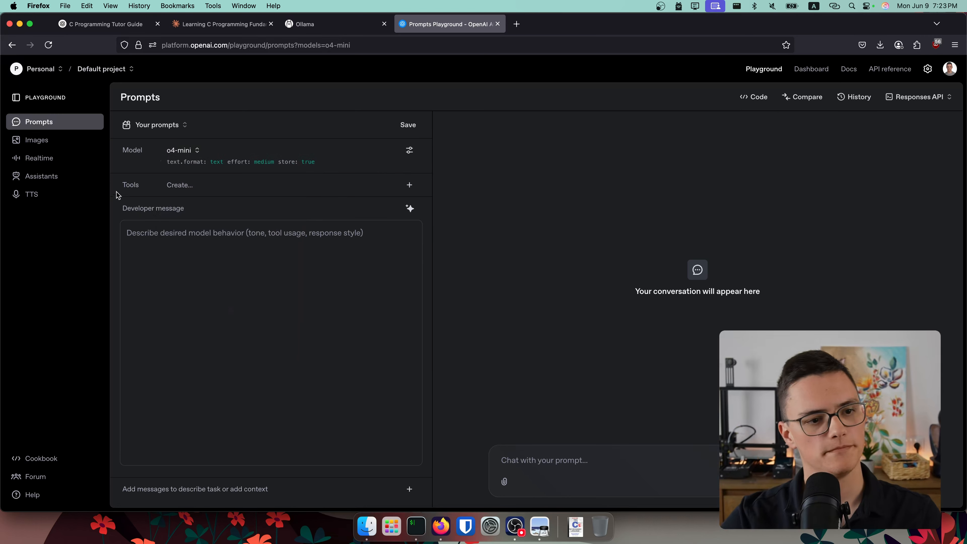
- Switch to the Ollama website and look over its home page on running models locally
{"action": "left_click", "coordinate": [325, 26]}
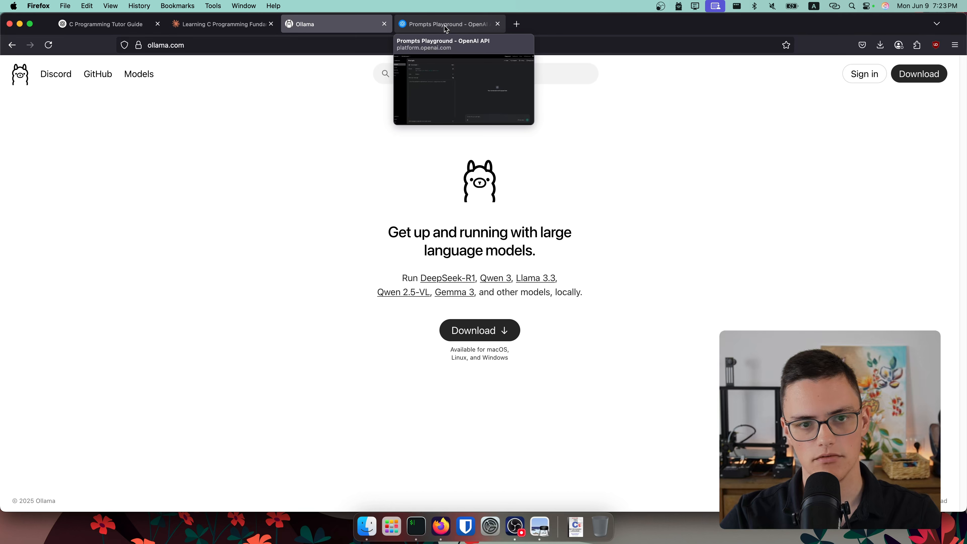
{"action": "left_click_drag", "start_coordinate": [249, 192], "coordinate": [602, 337]}
{"action": "left_click_drag", "start_coordinate": [559, 360], "coordinate": [333, 155]}
{"action": "left_click", "coordinate": [345, 166]}
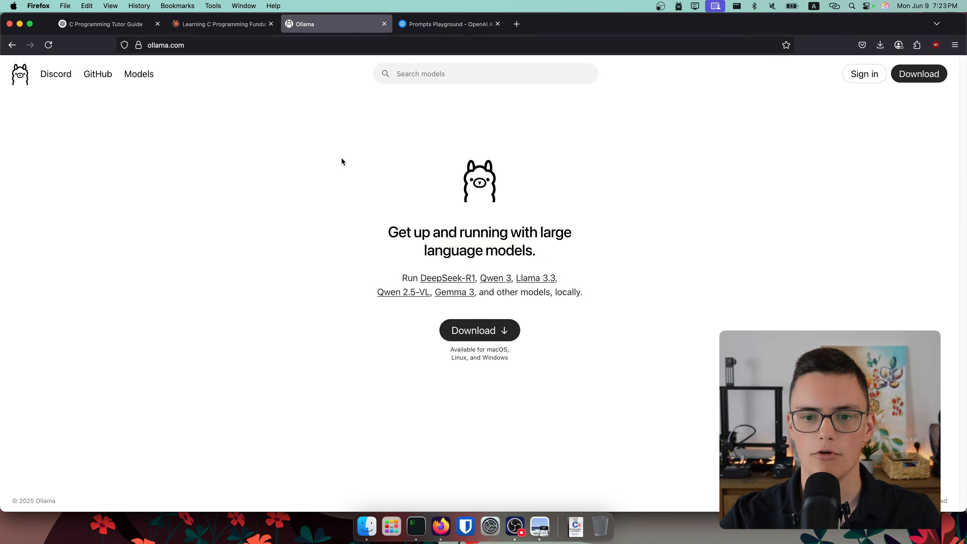
- Open openrouter.ai in a new tab and go to its list of models
{"action": "key", "text": "super+t"}
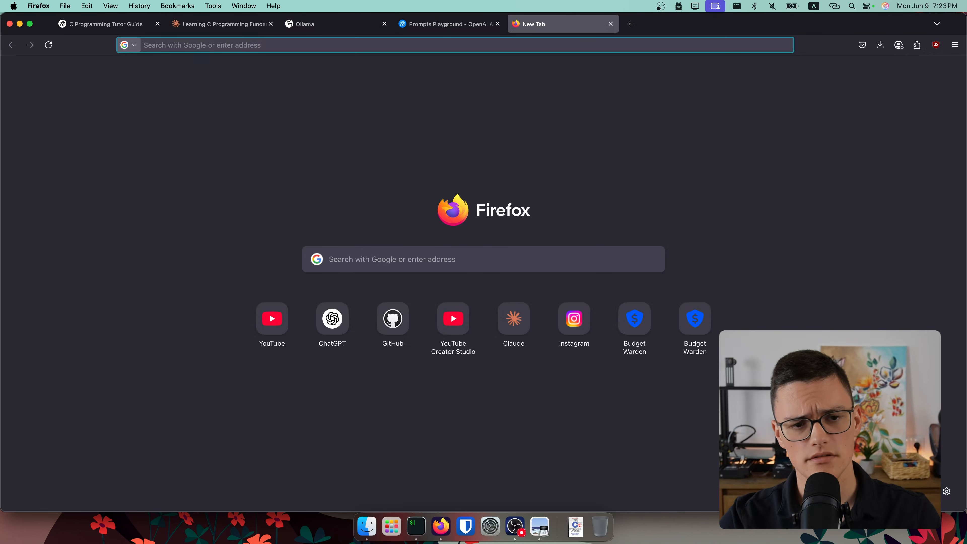
{"action": "type", "text": "openrouter.ai"}
{"action": "key", "text": "Return"}
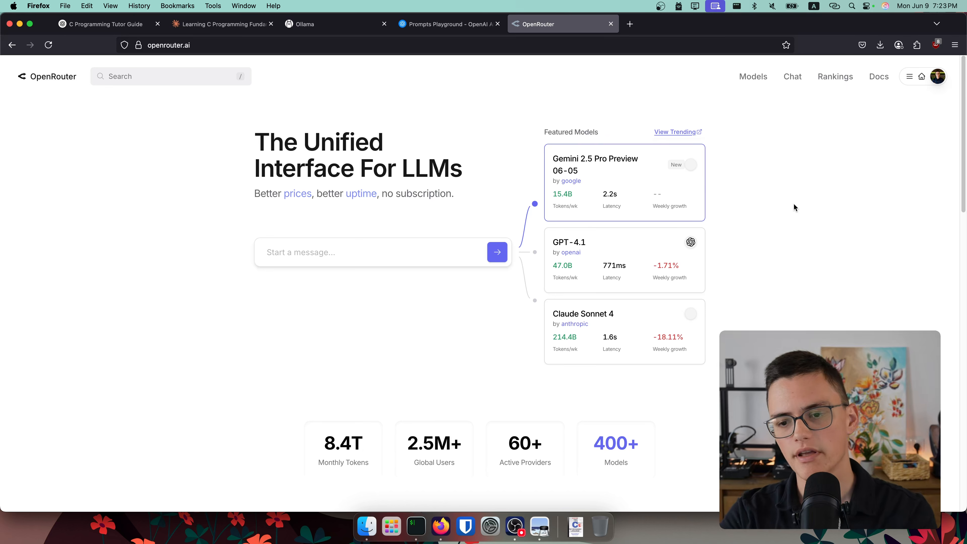
{"action": "left_click", "coordinate": [938, 76]}
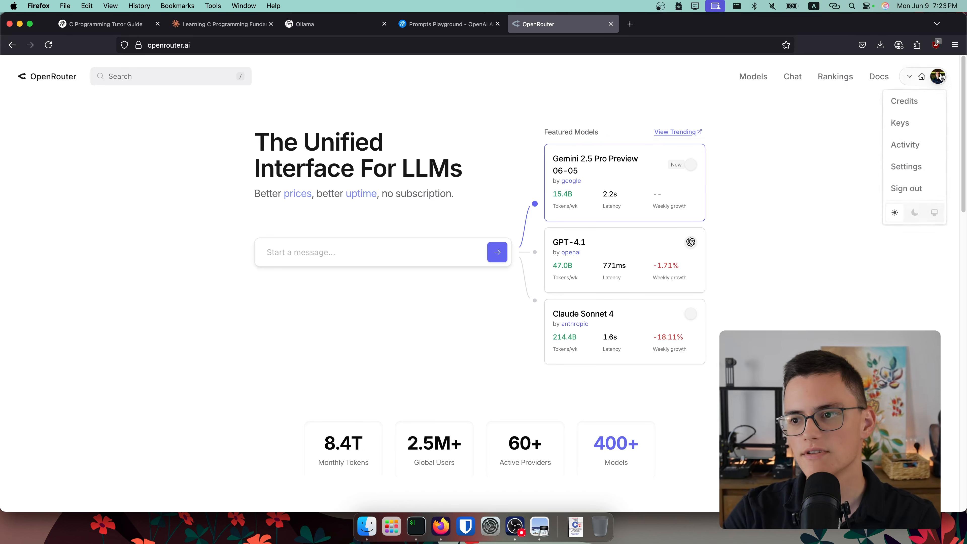
{"action": "left_click", "coordinate": [749, 79]}
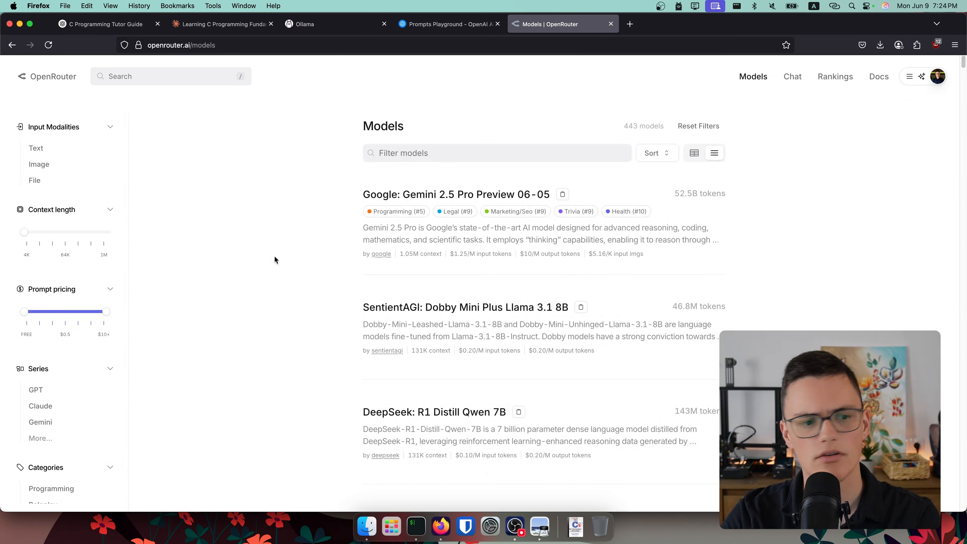
- Filter the OpenRouter models to free prompt pricing and the Qwen series, and browse the filtered list
{"action": "left_click_drag", "start_coordinate": [96, 313], "coordinate": [1, 301]}
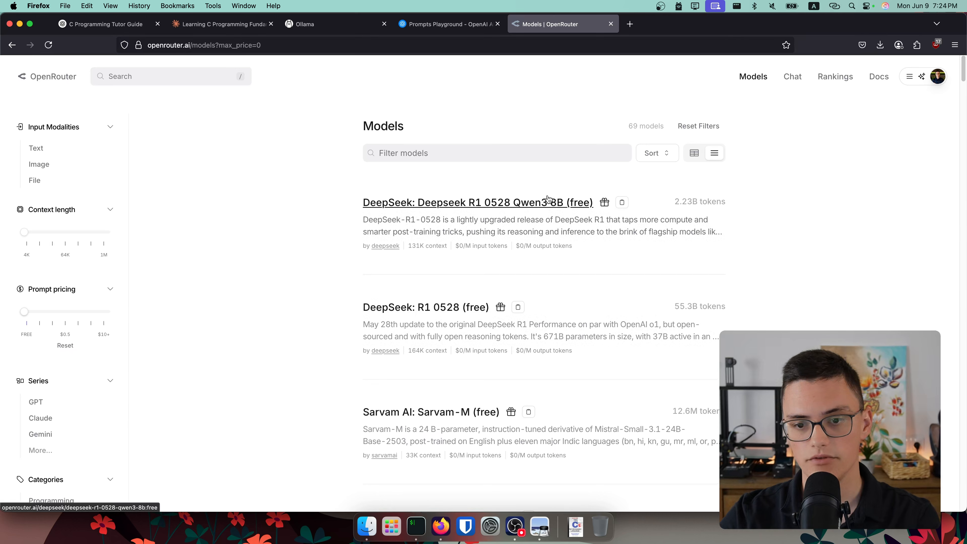
{"action": "left_click", "coordinate": [580, 152]}
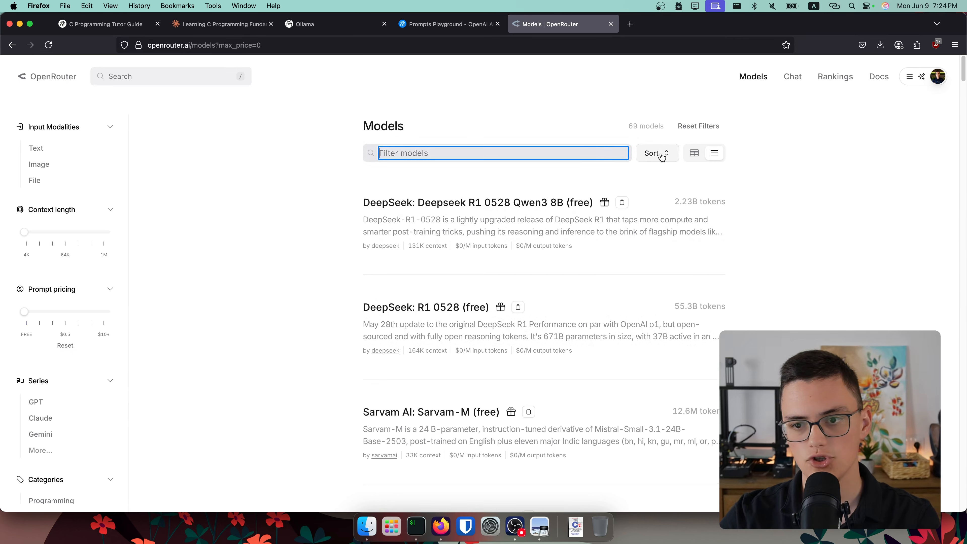
{"action": "left_click", "coordinate": [40, 450]}
{"action": "scroll", "coordinate": [67, 432], "scroll_direction": "down", "scroll_amount": 3}
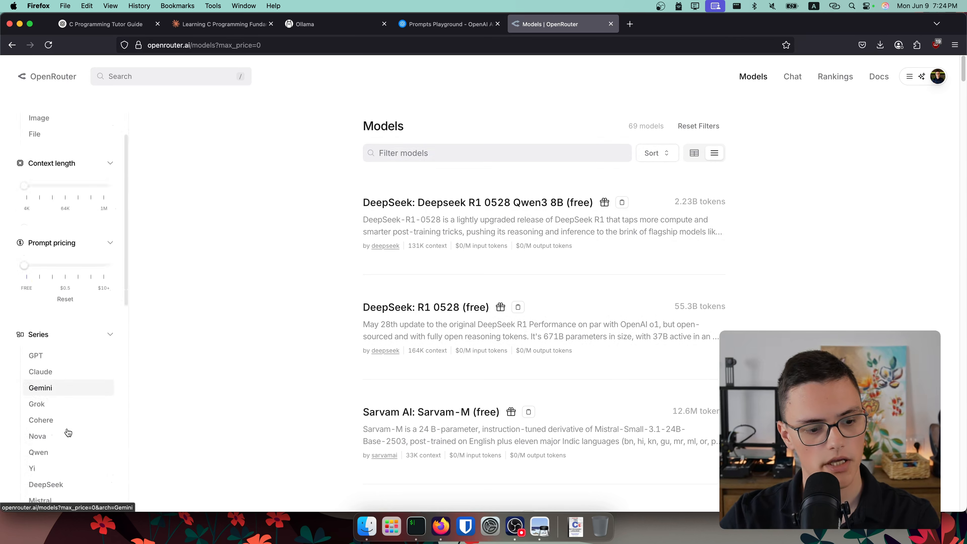
{"action": "scroll", "coordinate": [67, 432], "scroll_direction": "down", "scroll_amount": 2}
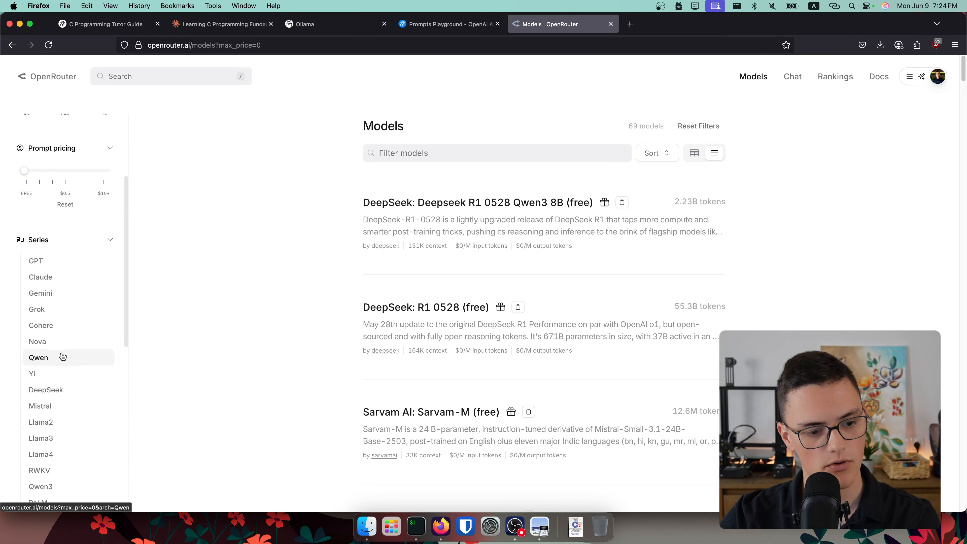
{"action": "left_click", "coordinate": [59, 362]}
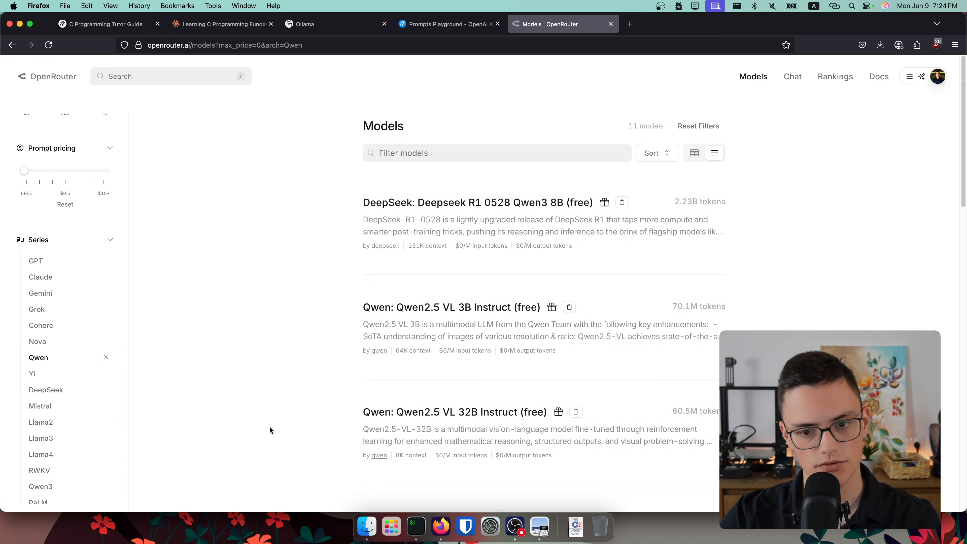
{"action": "scroll", "coordinate": [687, 317], "scroll_direction": "down", "scroll_amount": 5}
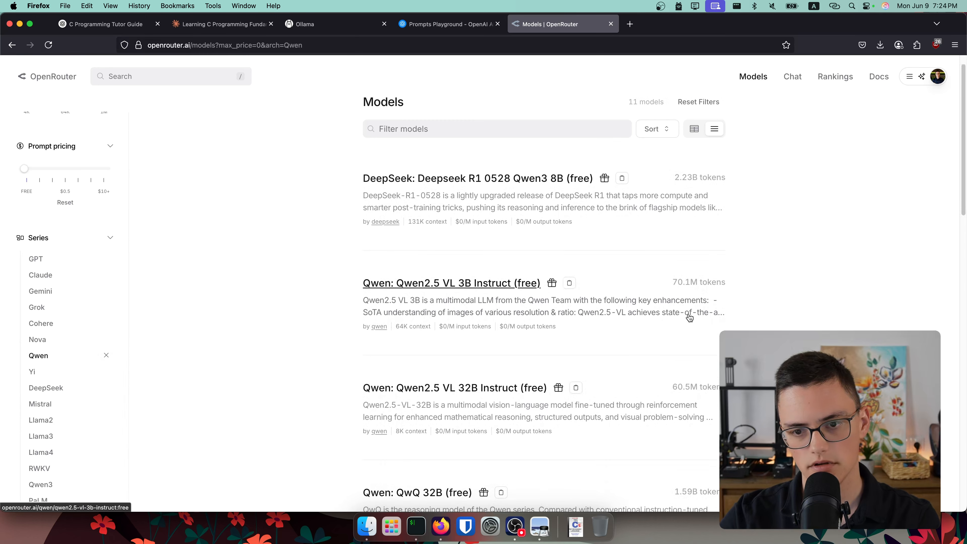
{"action": "scroll", "coordinate": [623, 295], "scroll_direction": "down", "scroll_amount": 4}
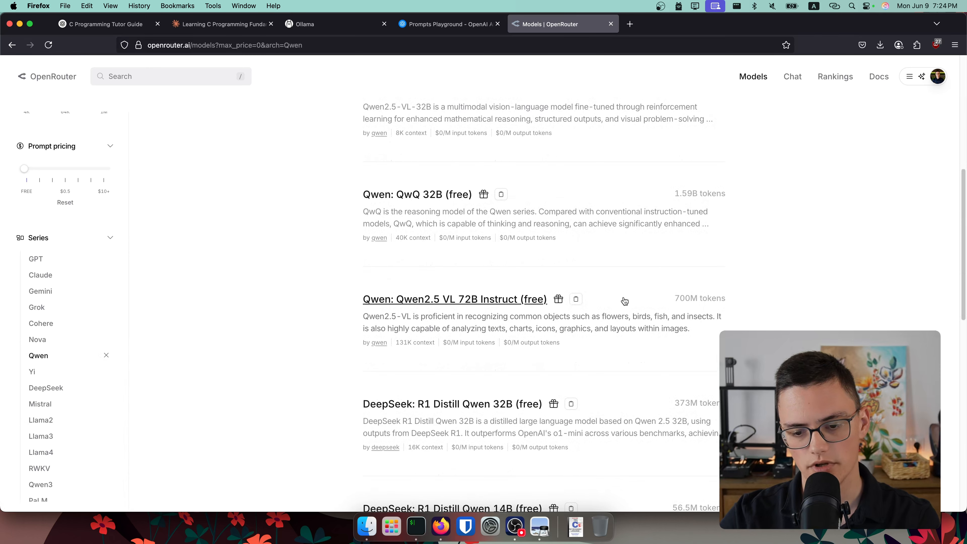
- Look through the rest of the filtered model list and search OpenRouter for Qwen 3
{"action": "scroll", "coordinate": [621, 298], "scroll_direction": "down", "scroll_amount": 4}
{"action": "scroll", "coordinate": [619, 299], "scroll_direction": "down", "scroll_amount": 5}
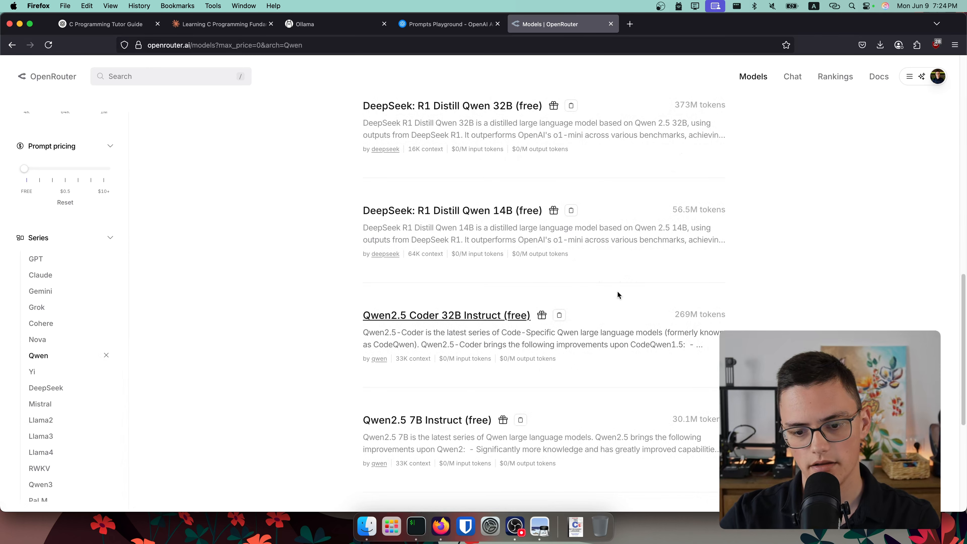
{"action": "scroll", "coordinate": [497, 208], "scroll_direction": "up", "scroll_amount": 10}
{"action": "left_click", "coordinate": [168, 76]}
{"action": "type", "text": "Q"}
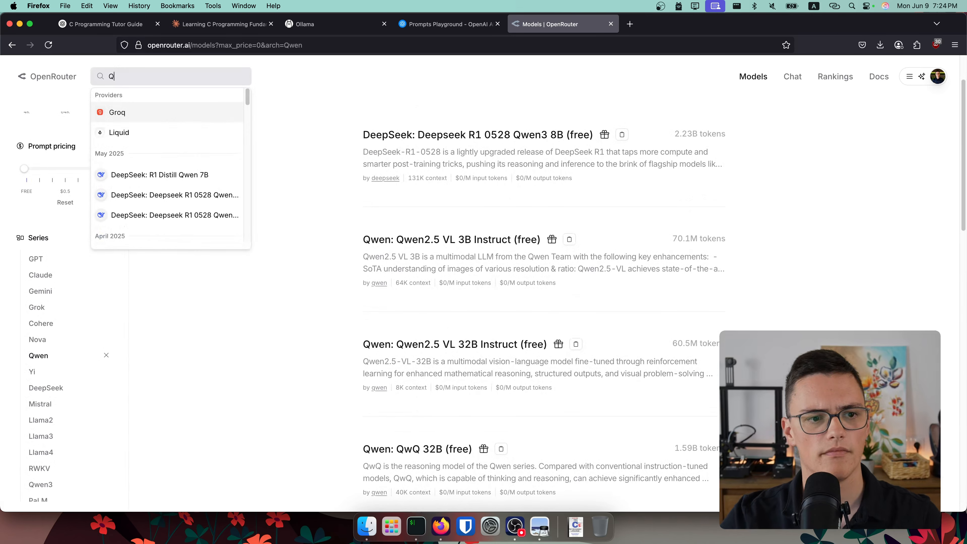
{"action": "type", "text": "wen 3"}
{"action": "left_click", "coordinate": [138, 271]}
{"action": "scroll", "coordinate": [290, 322], "scroll_direction": "up", "scroll_amount": 2}
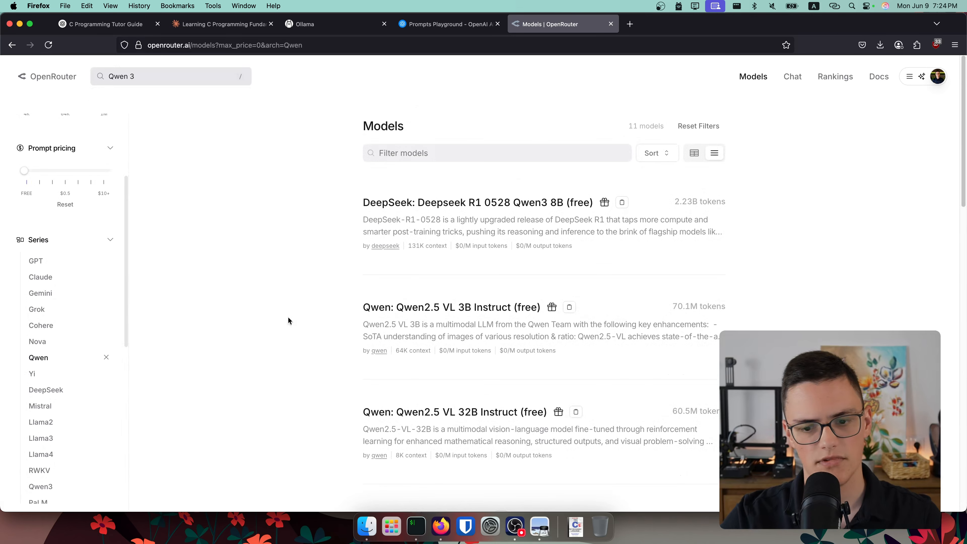
- Sort the model list by pricing from low to high and set the series filter to Qwen3
{"action": "left_click", "coordinate": [659, 156]}
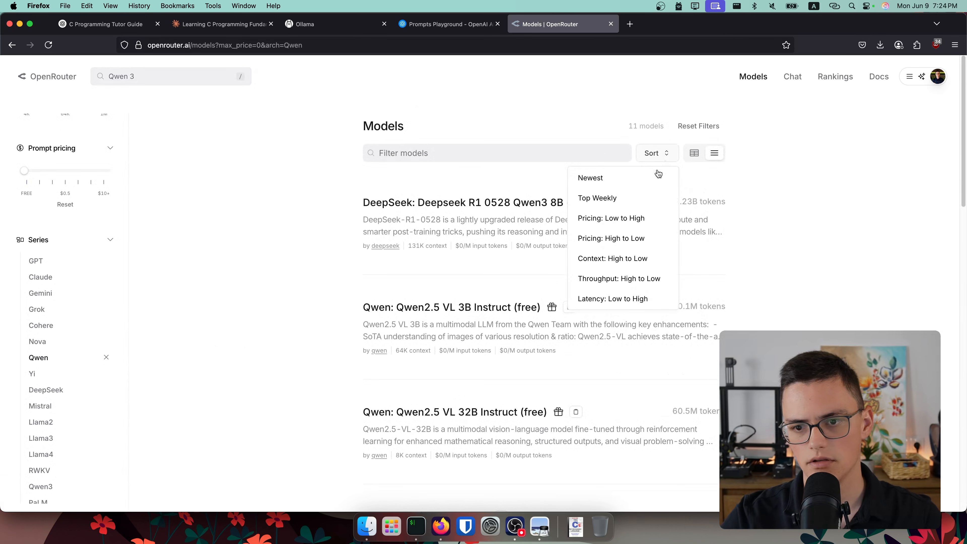
{"action": "left_click", "coordinate": [638, 220]}
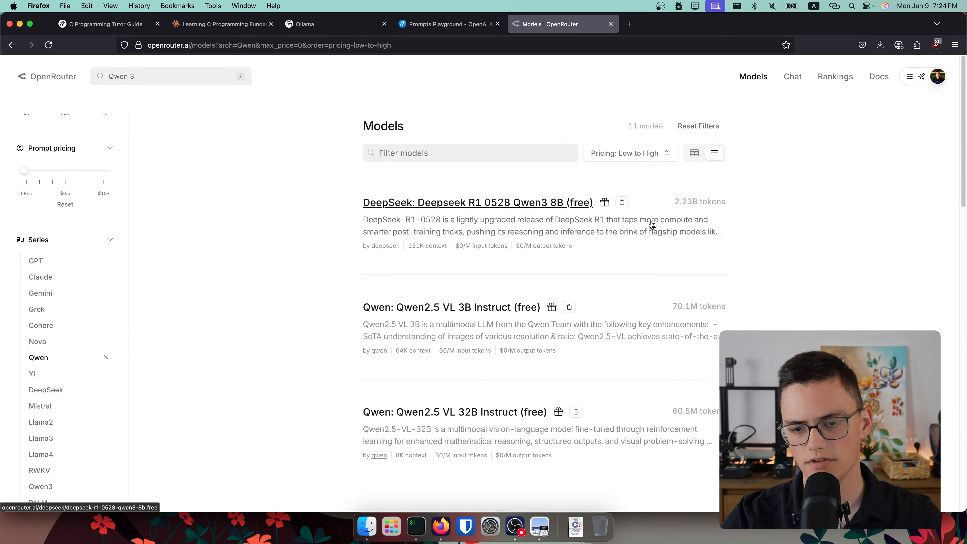
{"action": "scroll", "coordinate": [252, 307], "scroll_direction": "down", "scroll_amount": 2}
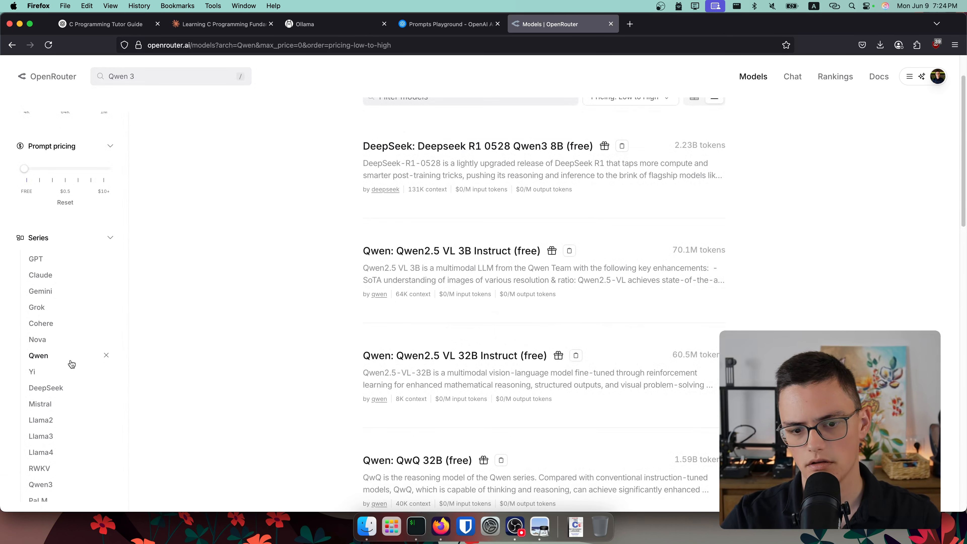
{"action": "scroll", "coordinate": [57, 438], "scroll_direction": "down", "scroll_amount": 3}
{"action": "left_click", "coordinate": [46, 379]}
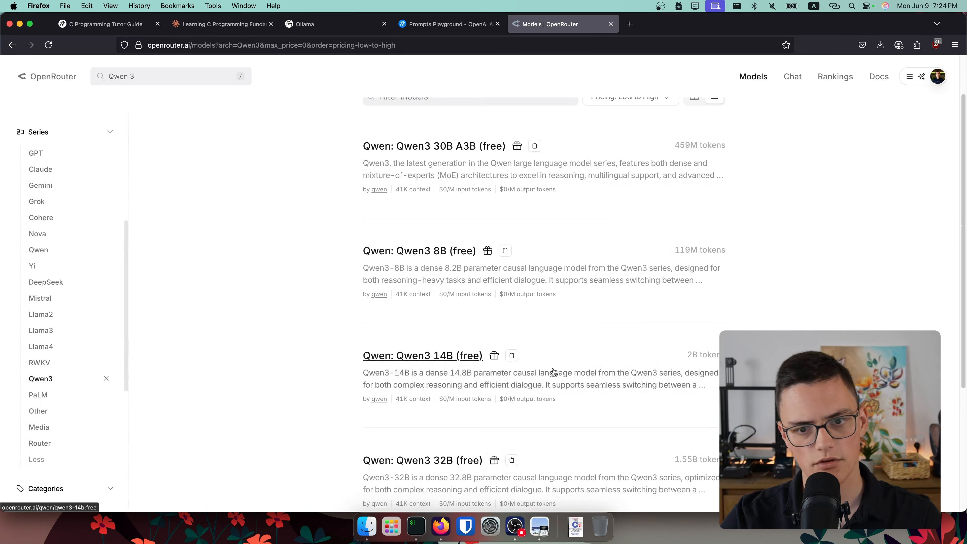
- Open the Qwen3 235B A22B (free) model from the filtered list and look over its provider overview
{"action": "scroll", "coordinate": [327, 260], "scroll_direction": "down", "scroll_amount": 5}
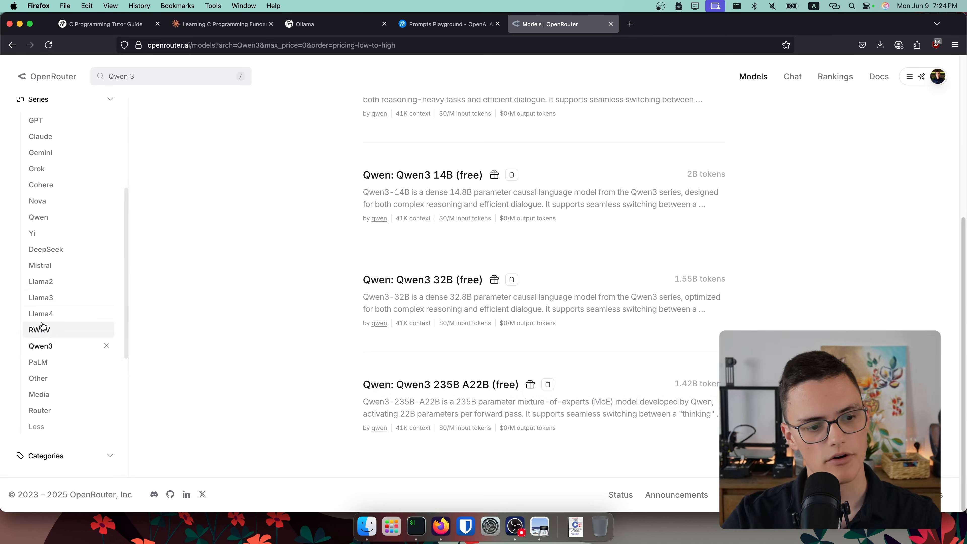
{"action": "scroll", "coordinate": [42, 326], "scroll_direction": "up", "scroll_amount": 1}
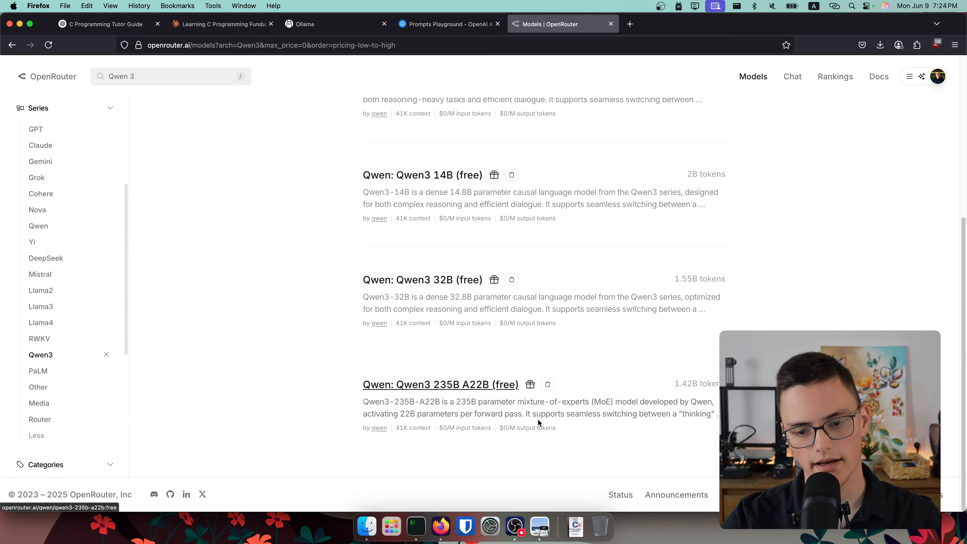
{"action": "left_click", "coordinate": [483, 386]}
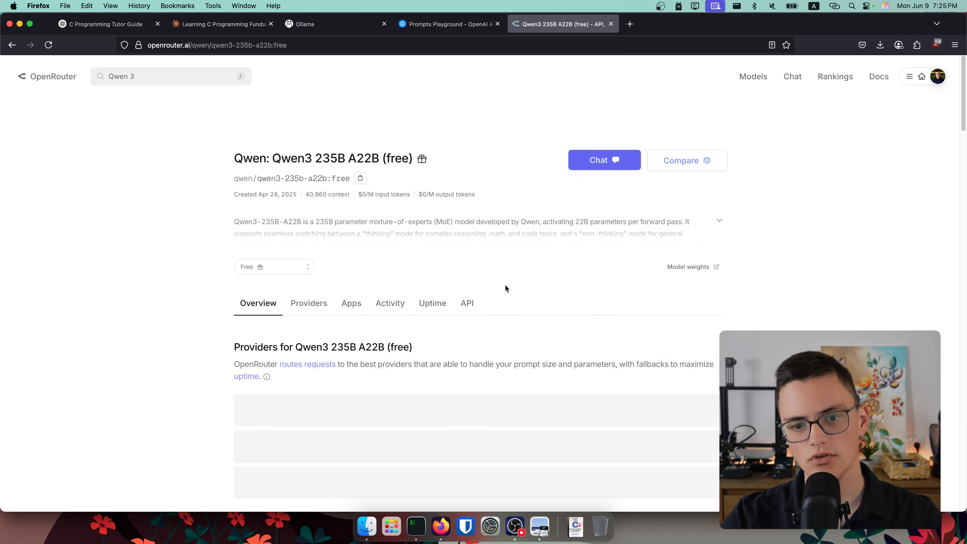
{"action": "left_click_drag", "start_coordinate": [255, 349], "coordinate": [416, 384]}
{"action": "left_click", "coordinate": [416, 384]}
{"action": "scroll", "coordinate": [395, 389], "scroll_direction": "down", "scroll_amount": 3}
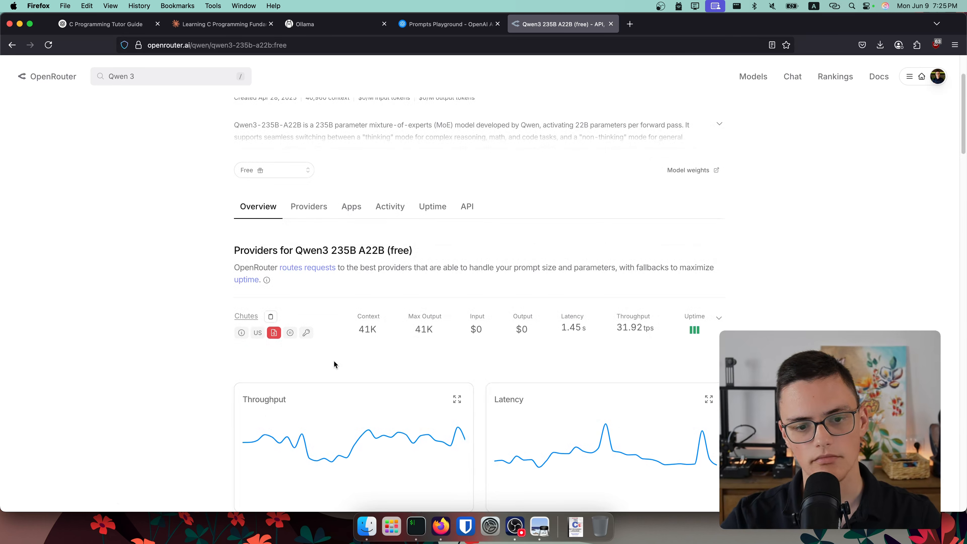
{"action": "scroll", "coordinate": [334, 364], "scroll_direction": "up", "scroll_amount": 3}
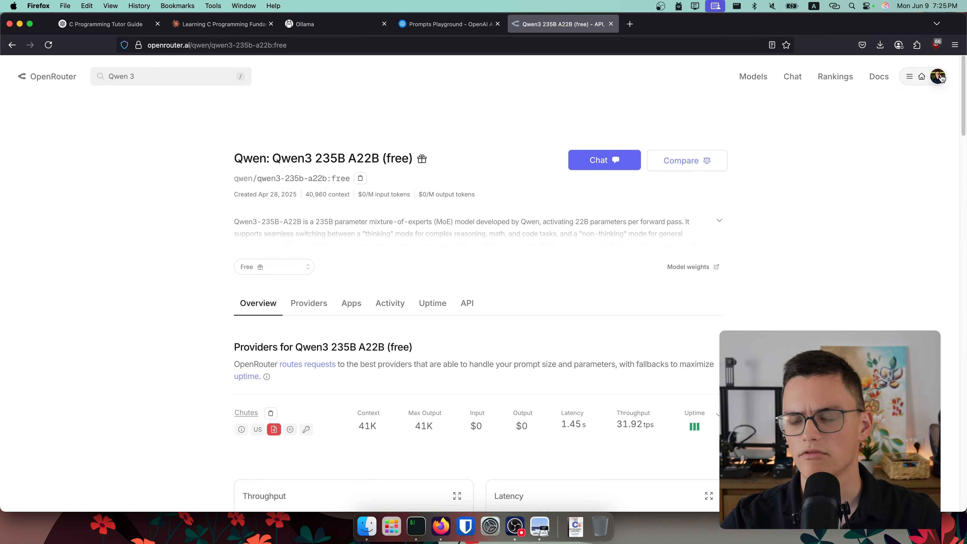
- Open the OpenRouter docs in a new tab, search them for "usage limit free" and open the rate limits page
{"action": "left_click", "coordinate": [879, 77], "text": "super"}
{"action": "left_click", "coordinate": [678, 24]}
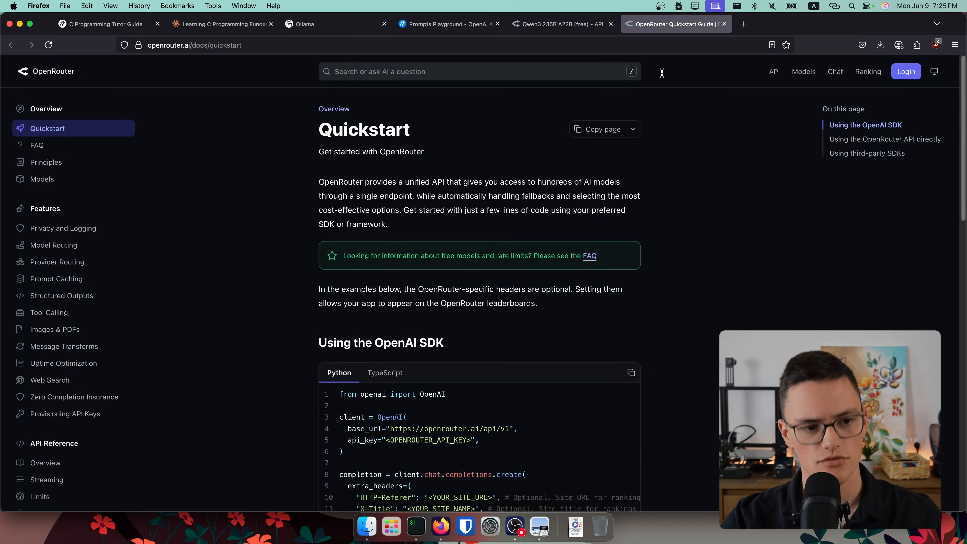
{"action": "left_click", "coordinate": [476, 75]}
{"action": "type", "text": "usage limit"}
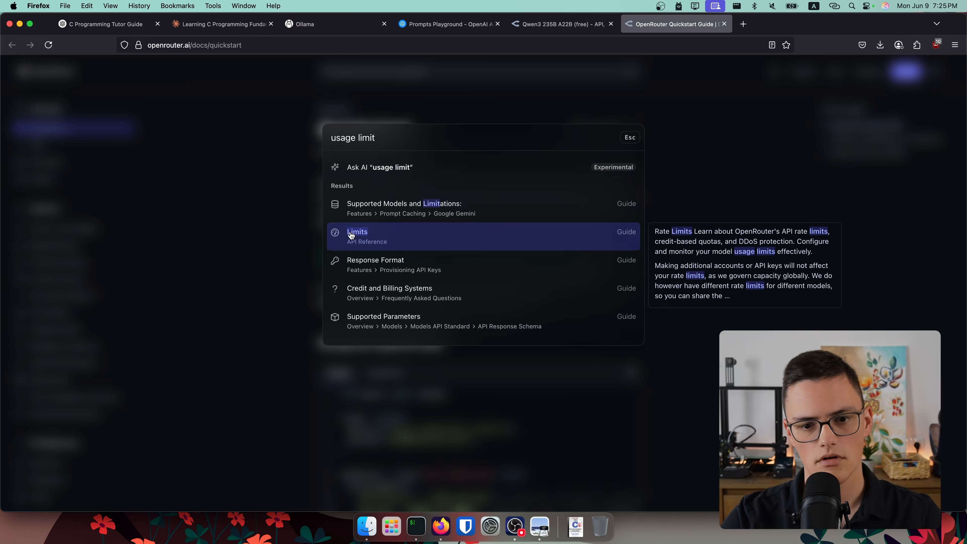
{"action": "type", "text": " free"}
{"action": "left_click", "coordinate": [363, 221]}
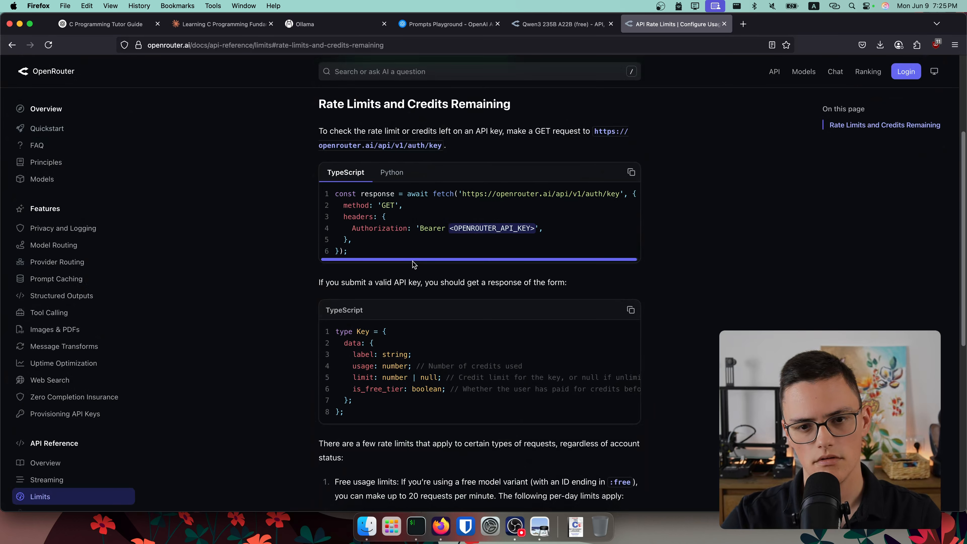
- Examine the per-minute and per-day request limits for free model variants on the Limits page, including the effect of purchasing credits
{"action": "scroll", "coordinate": [378, 139], "scroll_direction": "up", "scroll_amount": 5}
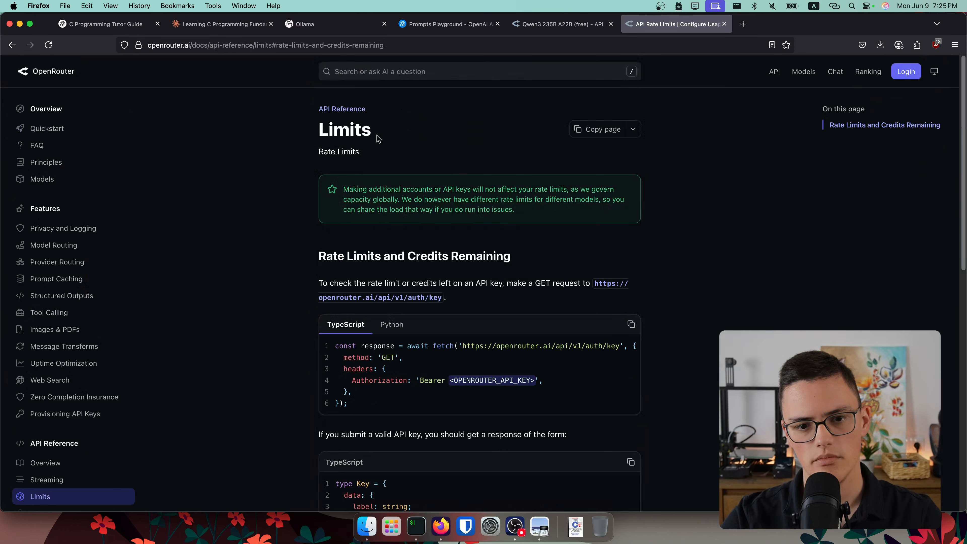
{"action": "scroll", "coordinate": [380, 141], "scroll_direction": "down", "scroll_amount": 10}
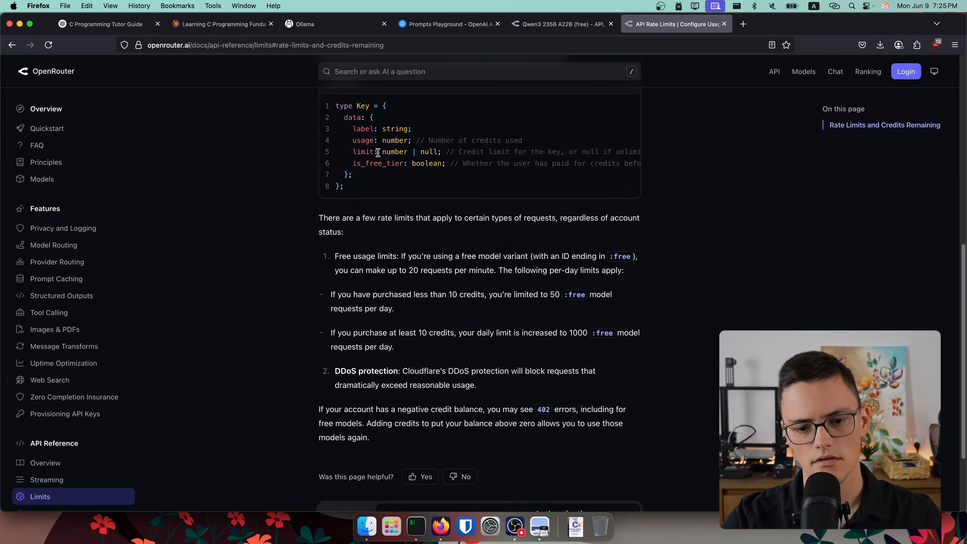
{"action": "left_click_drag", "start_coordinate": [367, 255], "coordinate": [533, 257]}
{"action": "left_click", "coordinate": [583, 267]}
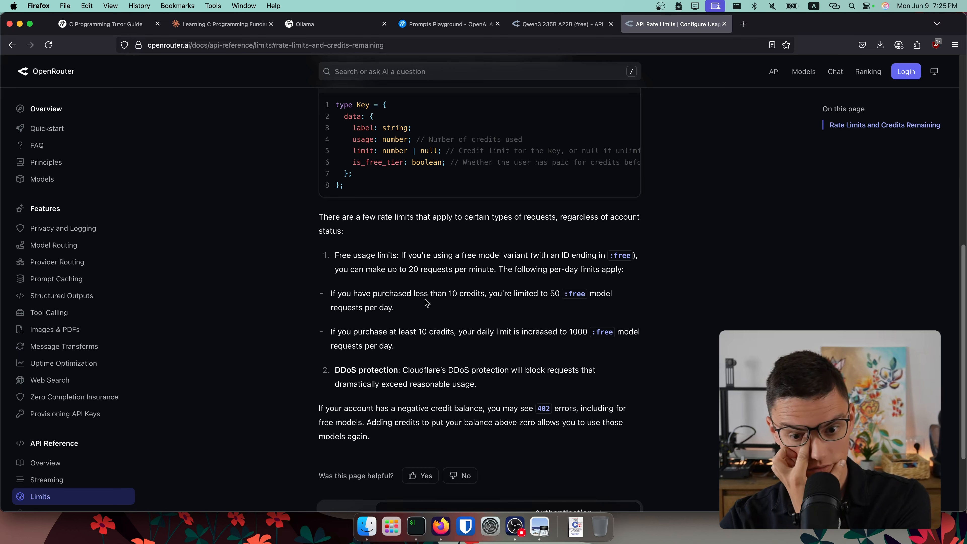
{"action": "left_click_drag", "start_coordinate": [569, 298], "coordinate": [613, 295]}
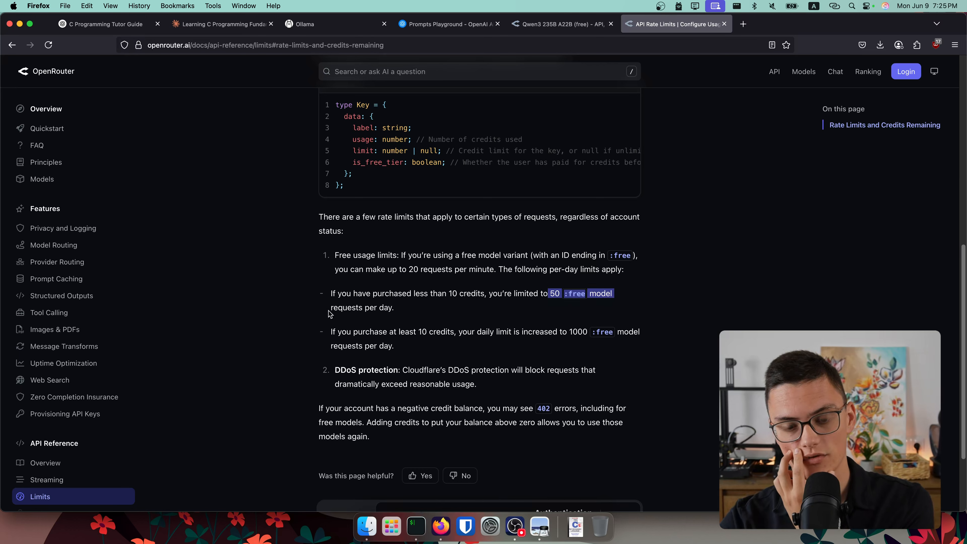
{"action": "left_click_drag", "start_coordinate": [338, 308], "coordinate": [456, 330]}
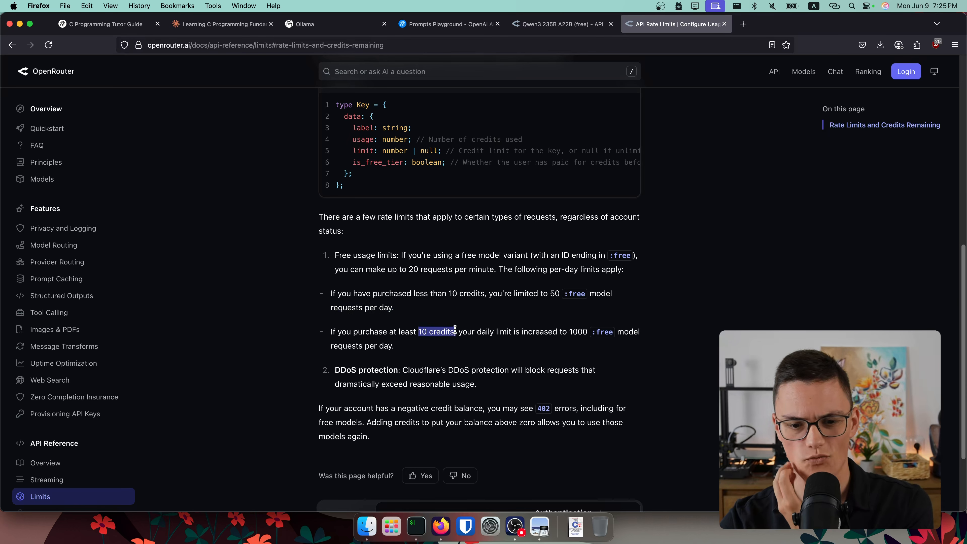
{"action": "left_click_drag", "start_coordinate": [572, 331], "coordinate": [588, 331]}
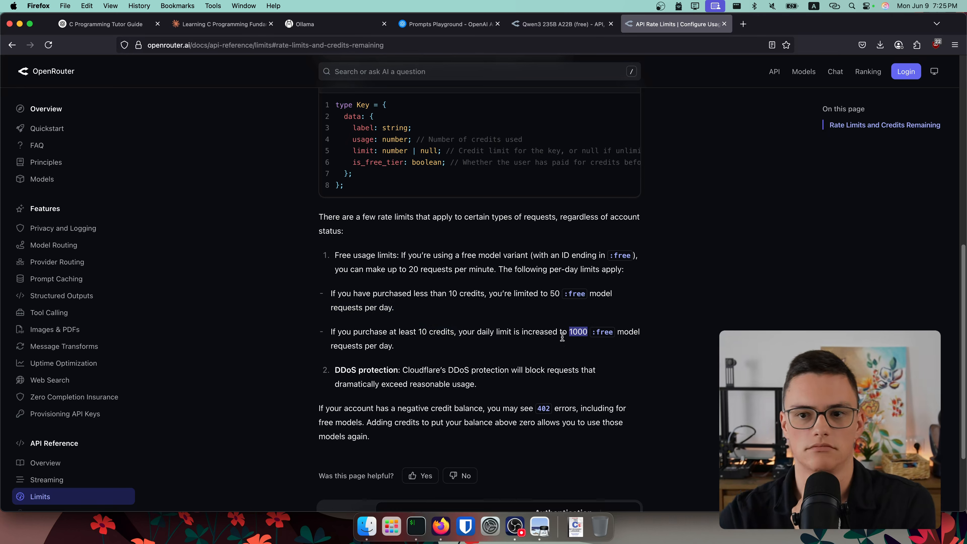
{"action": "left_click_drag", "start_coordinate": [341, 332], "coordinate": [477, 352]}
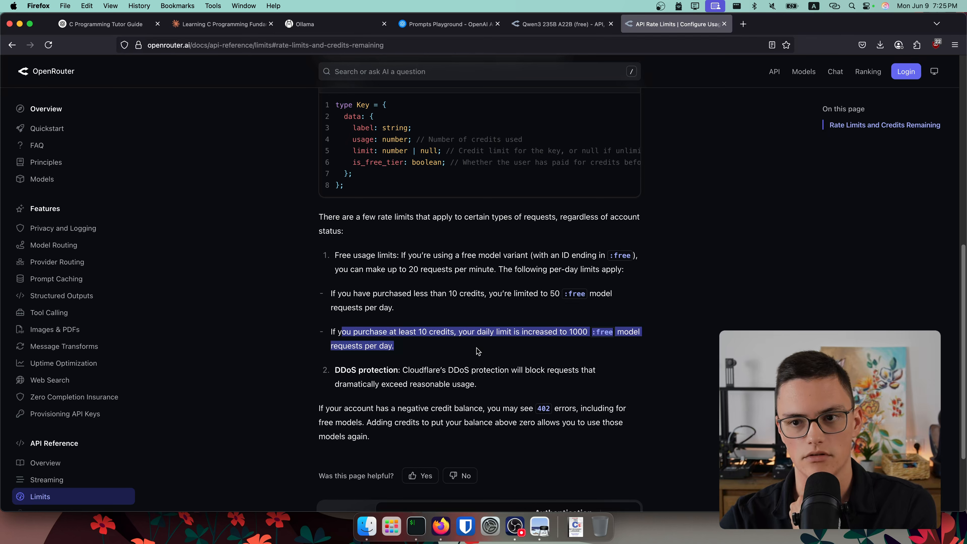
- Load openwebui.com in a new browser tab
{"action": "left_click", "coordinate": [544, 31]}
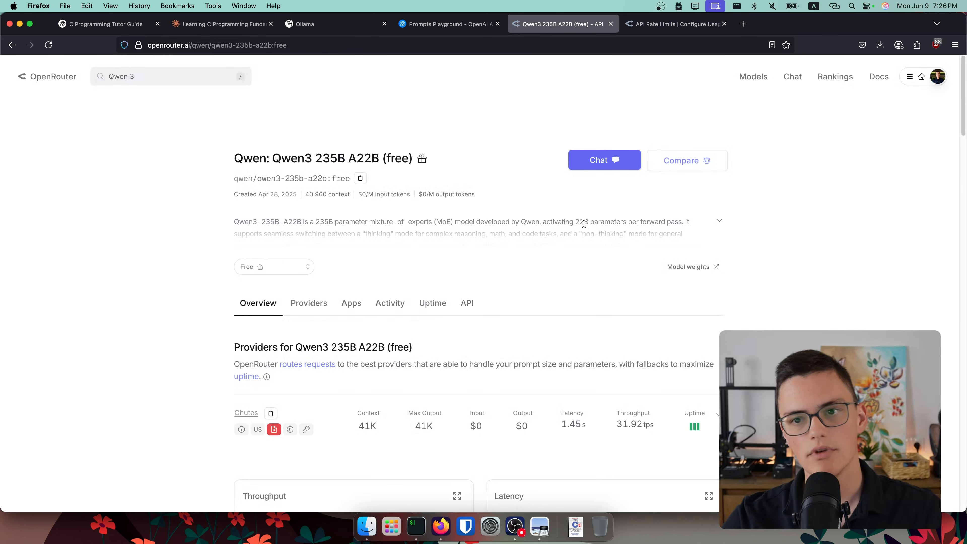
{"action": "key", "text": "super+t"}
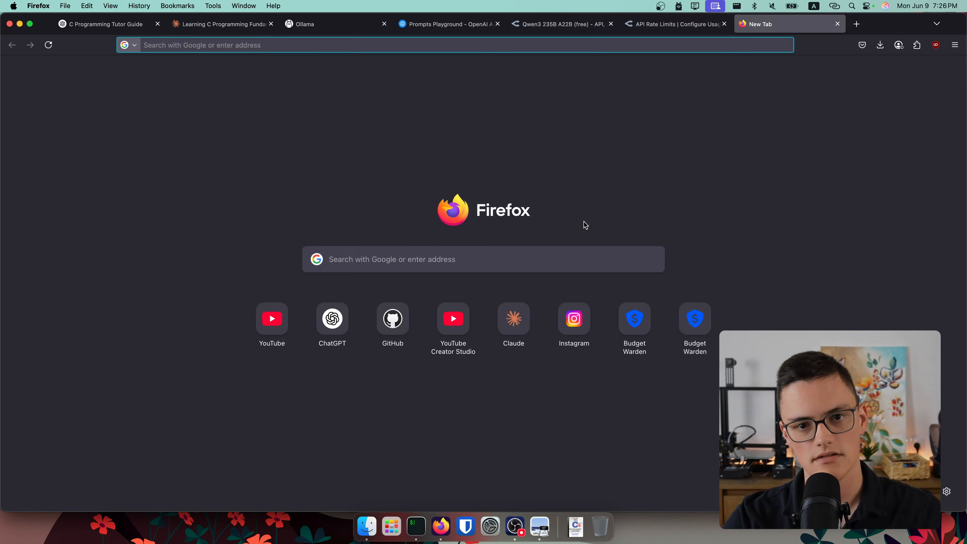
{"action": "type", "text": "openwebu"}
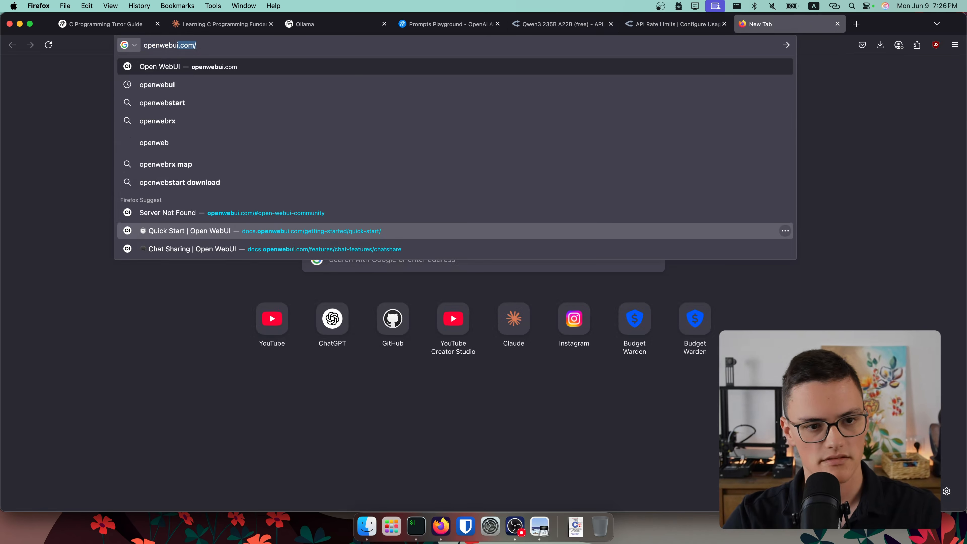
{"action": "type", "text": "i.com"}
{"action": "key", "text": "Return"}
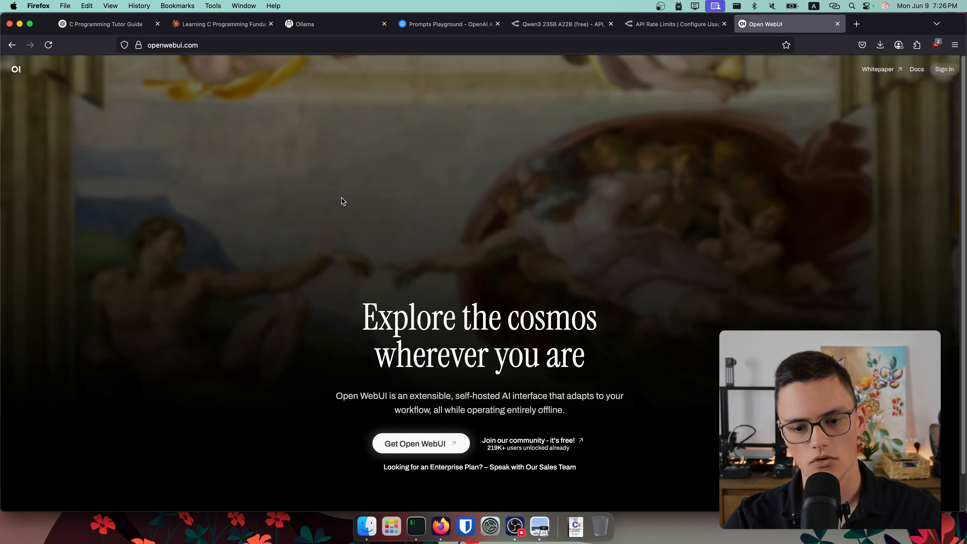
- Open the GitHub repository for getting Open WebUI, close the website's tab, and find the pip install and serve commands in the README
{"action": "left_click", "coordinate": [415, 446]}
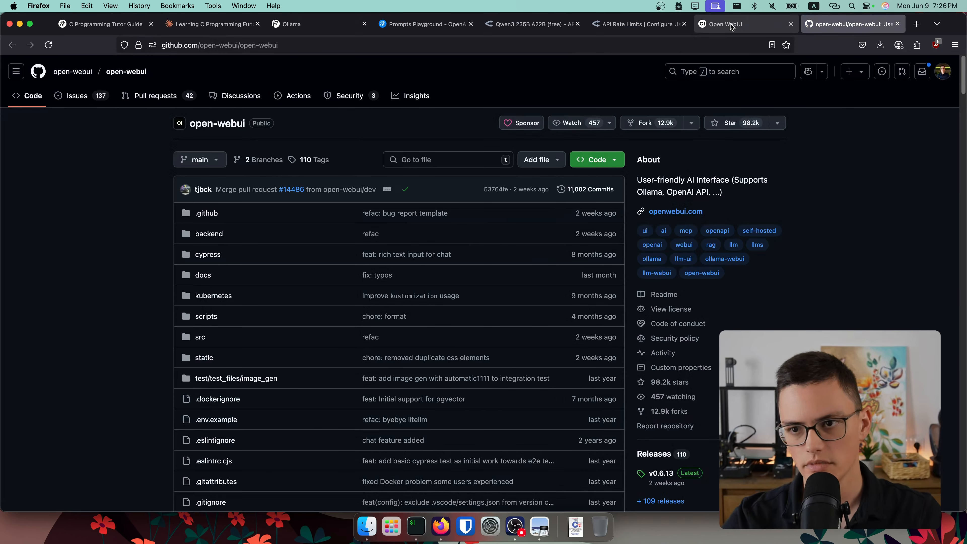
{"action": "left_click", "coordinate": [791, 24]}
{"action": "scroll", "coordinate": [108, 348], "scroll_direction": "down", "scroll_amount": 10}
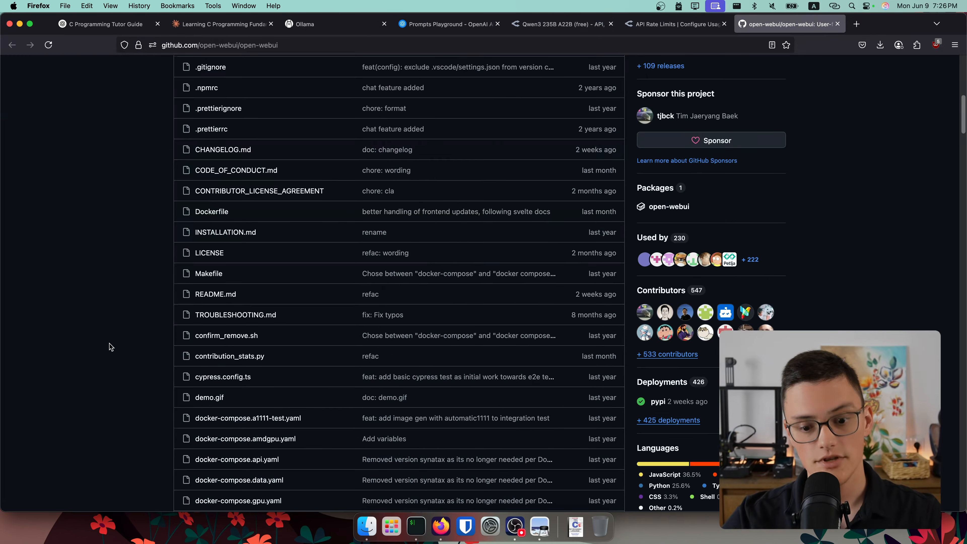
{"action": "scroll", "coordinate": [138, 331], "scroll_direction": "down", "scroll_amount": 15}
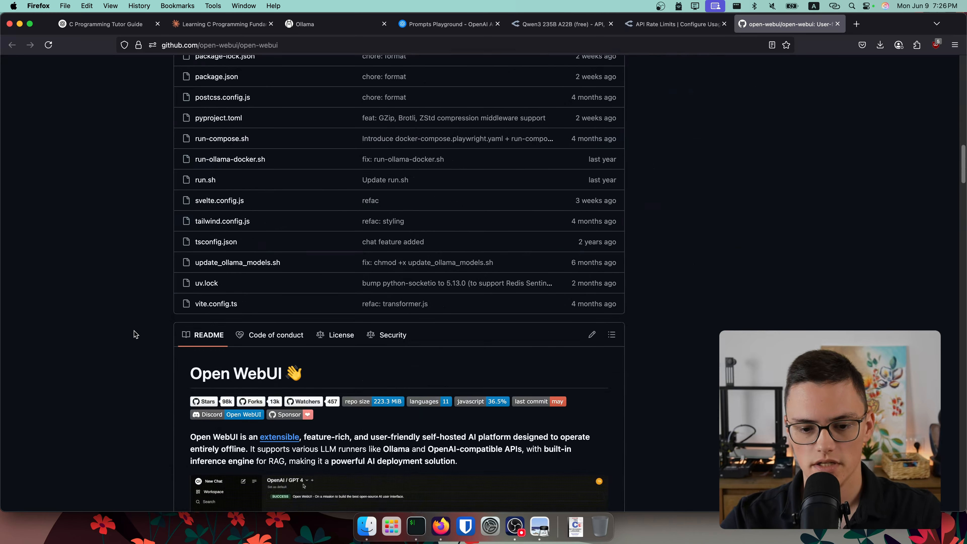
{"action": "scroll", "coordinate": [132, 333], "scroll_direction": "down", "scroll_amount": 15}
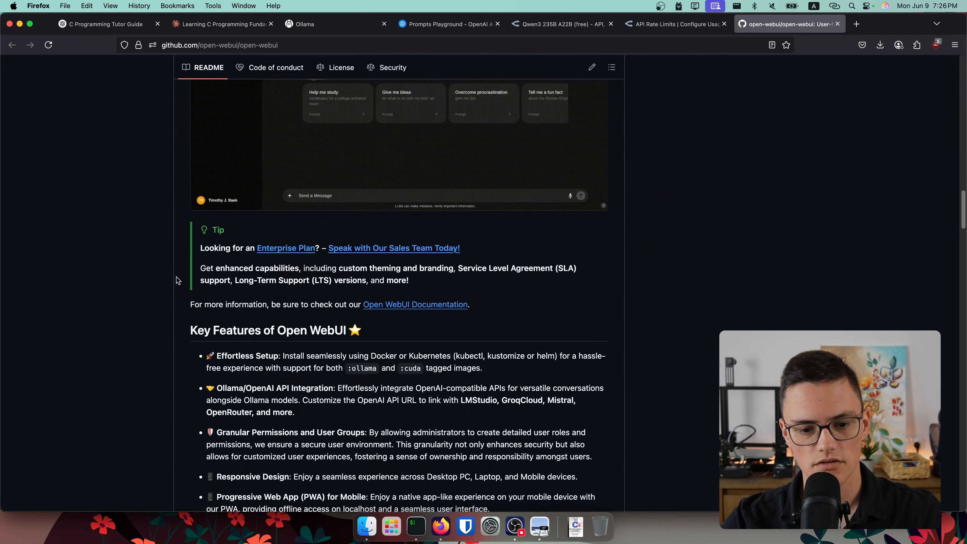
{"action": "scroll", "coordinate": [163, 284], "scroll_direction": "down", "scroll_amount": 15}
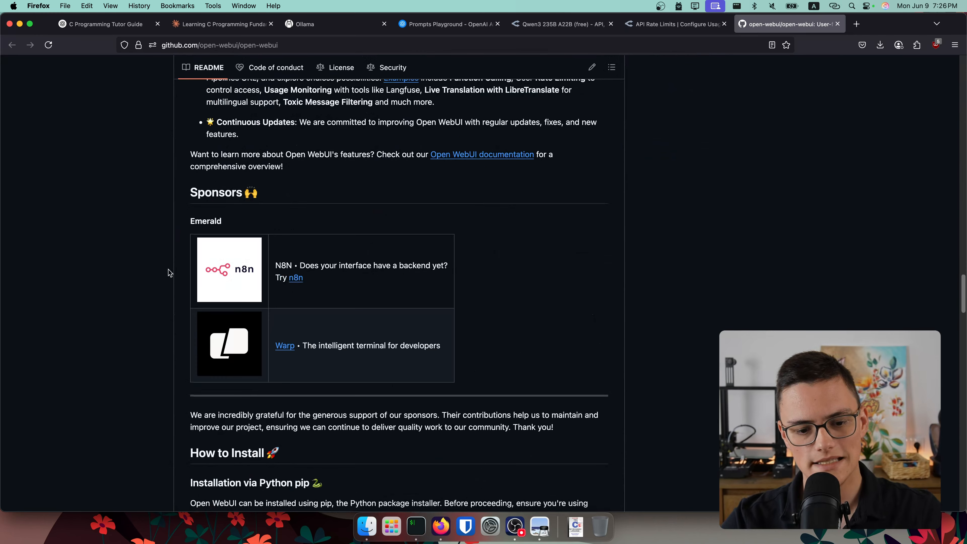
{"action": "left_click_drag", "start_coordinate": [214, 272], "coordinate": [304, 273]}
{"action": "left_click_drag", "start_coordinate": [202, 333], "coordinate": [348, 329]}
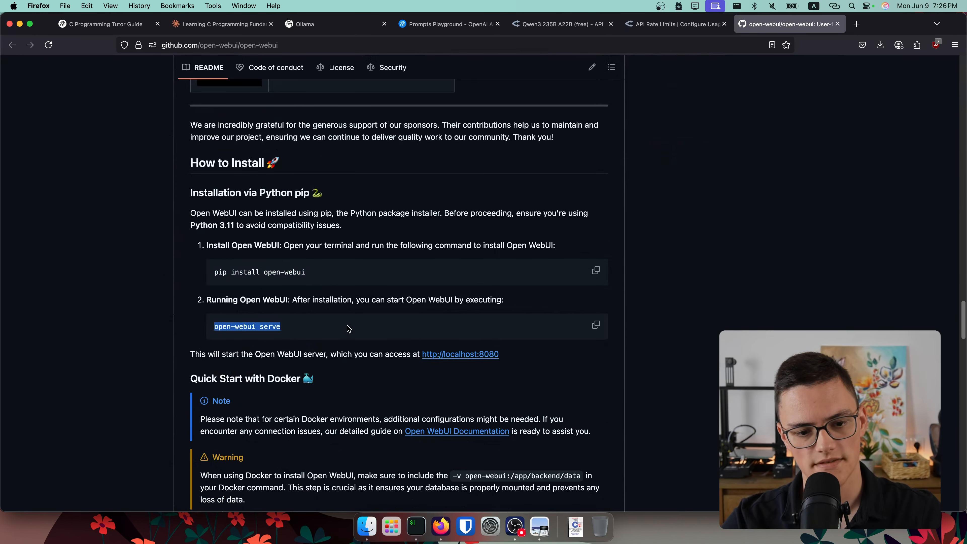
- Examine the README's Docker installation commands for local Ollama, a different Ollama server, Nvidia GPU support and OpenAI API usage
{"action": "scroll", "coordinate": [339, 331], "scroll_direction": "down", "scroll_amount": 10}
{"action": "left_click_drag", "start_coordinate": [219, 265], "coordinate": [565, 267]}
{"action": "left_click", "coordinate": [515, 309]}
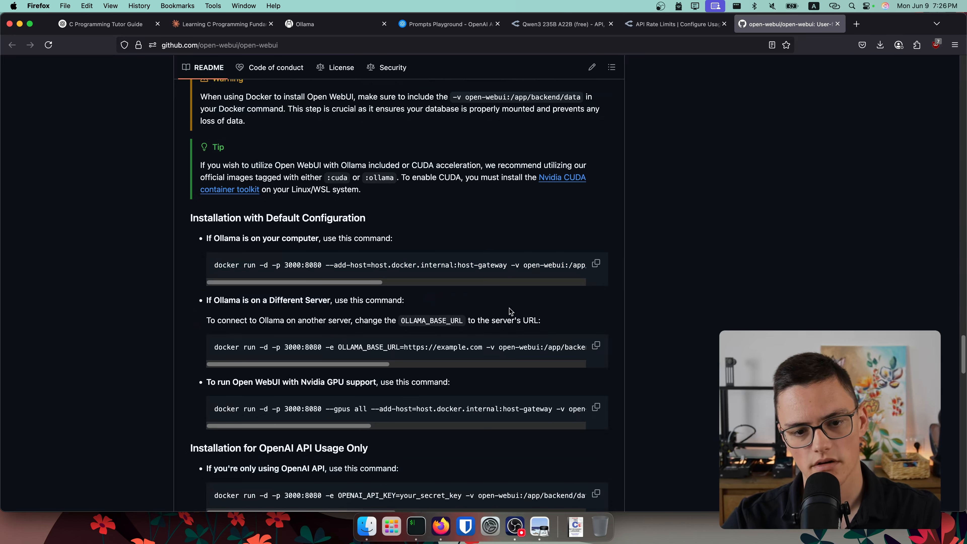
{"action": "scroll", "coordinate": [215, 434], "scroll_direction": "down", "scroll_amount": 5}
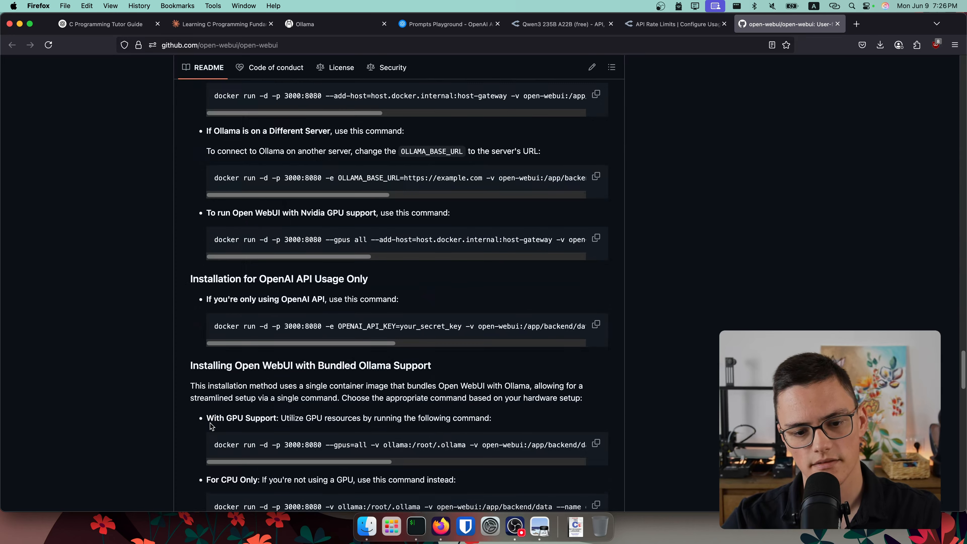
{"action": "left_click_drag", "start_coordinate": [223, 239], "coordinate": [525, 240]}
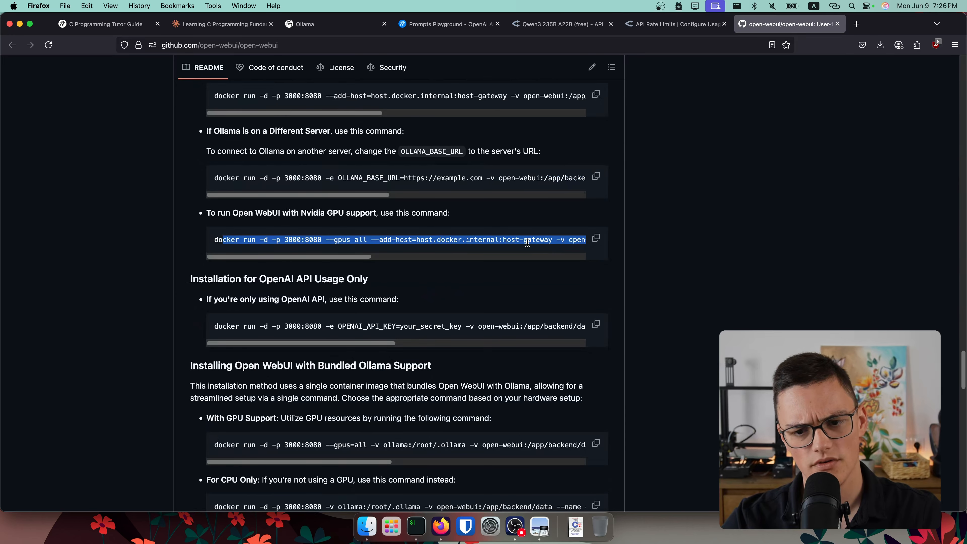
{"action": "scroll", "coordinate": [519, 249], "scroll_direction": "up", "scroll_amount": 2}
{"action": "scroll", "coordinate": [515, 252], "scroll_direction": "up", "scroll_amount": 3}
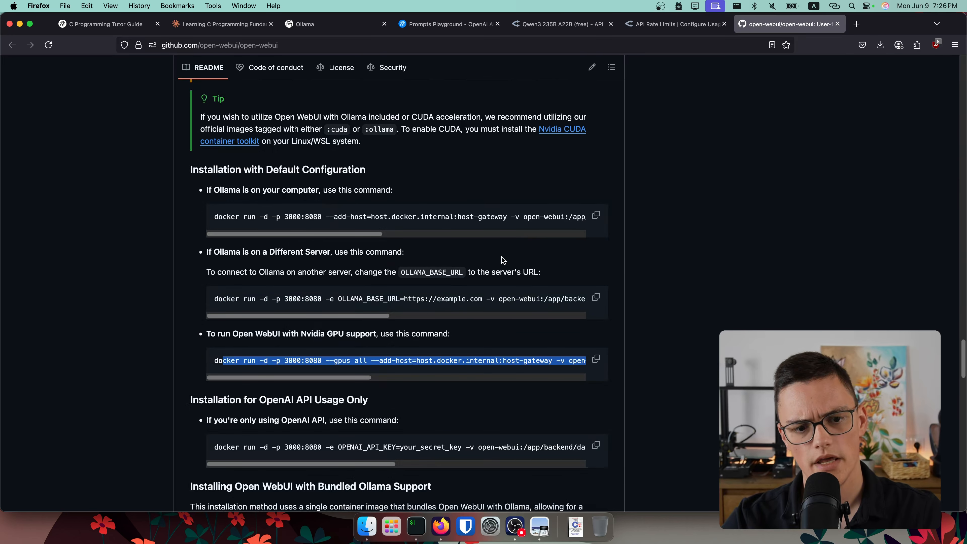
{"action": "left_click_drag", "start_coordinate": [220, 252], "coordinate": [374, 255]}
{"action": "left_click_drag", "start_coordinate": [207, 190], "coordinate": [341, 194]}
{"action": "left_click_drag", "start_coordinate": [229, 249], "coordinate": [387, 251]}
{"action": "left_click", "coordinate": [387, 250]}
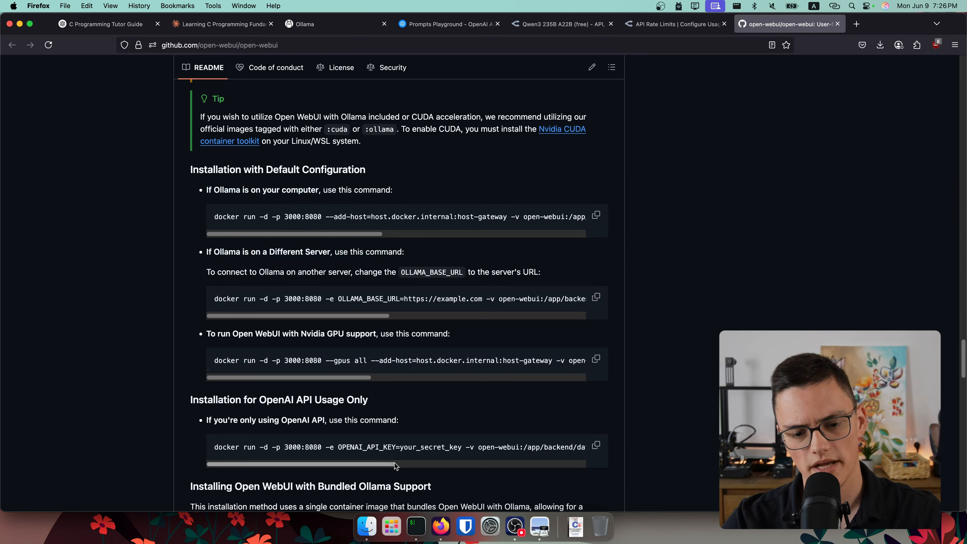
{"action": "scroll", "coordinate": [395, 459], "scroll_direction": "down", "scroll_amount": 5}
{"action": "scroll", "coordinate": [393, 454], "scroll_direction": "up", "scroll_amount": 8}
{"action": "scroll", "coordinate": [438, 459], "scroll_direction": "up", "scroll_amount": 10}
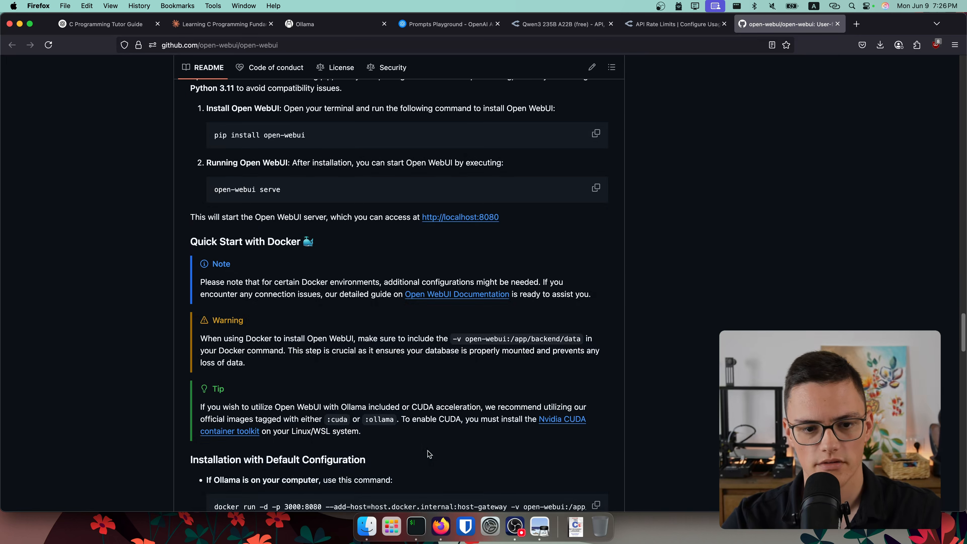
- Switch to iTerm2, start the server with open-webui serve, and enlarge the terminal window clear of the README text
{"action": "left_click", "coordinate": [416, 526]}
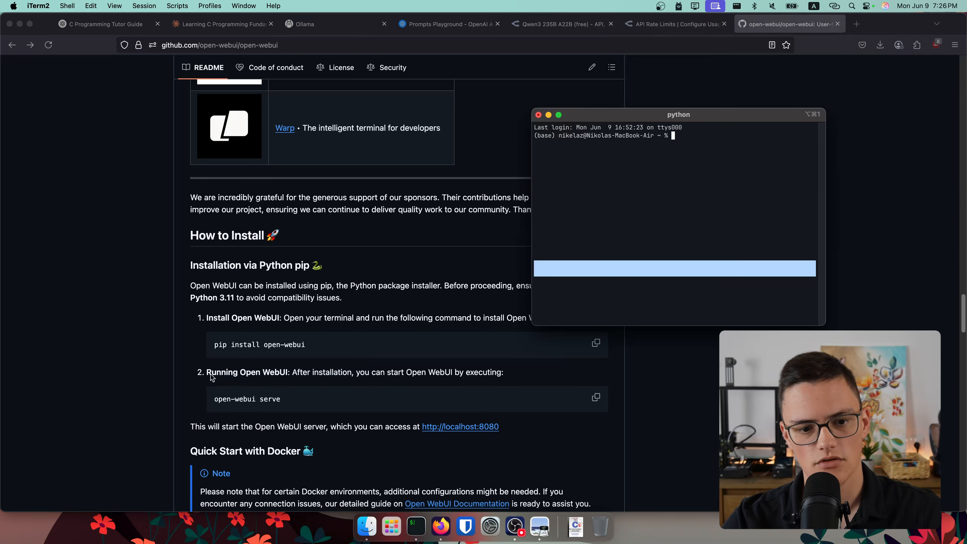
{"action": "left_click", "coordinate": [258, 341]}
{"action": "triple_click", "coordinate": [256, 342]}
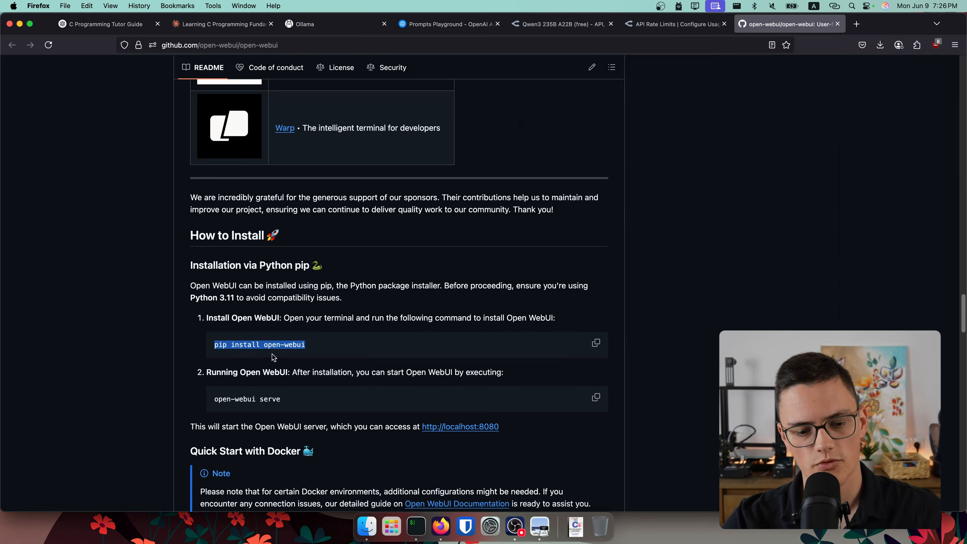
{"action": "key", "text": "super+Tab"}
{"action": "type", "text": "open"}
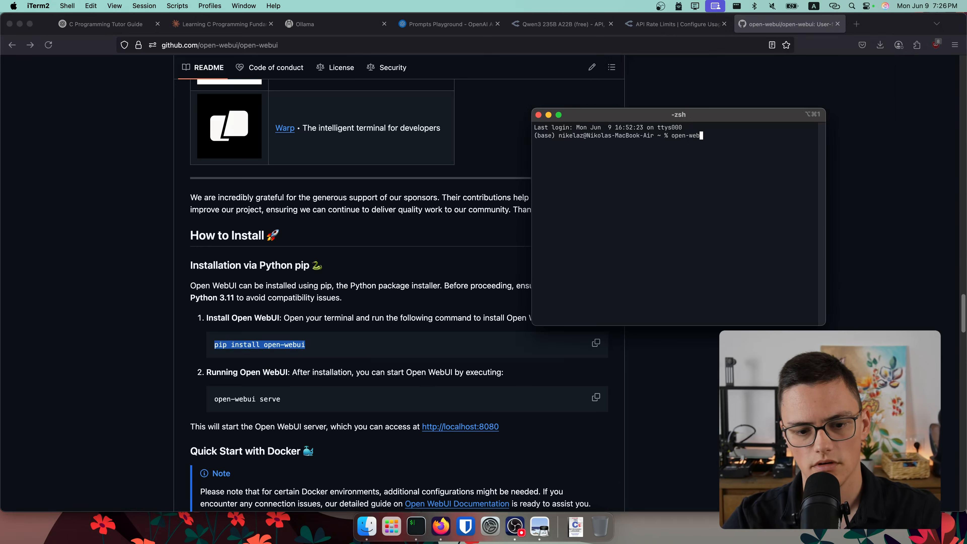
{"action": "key", "text": "Return"}
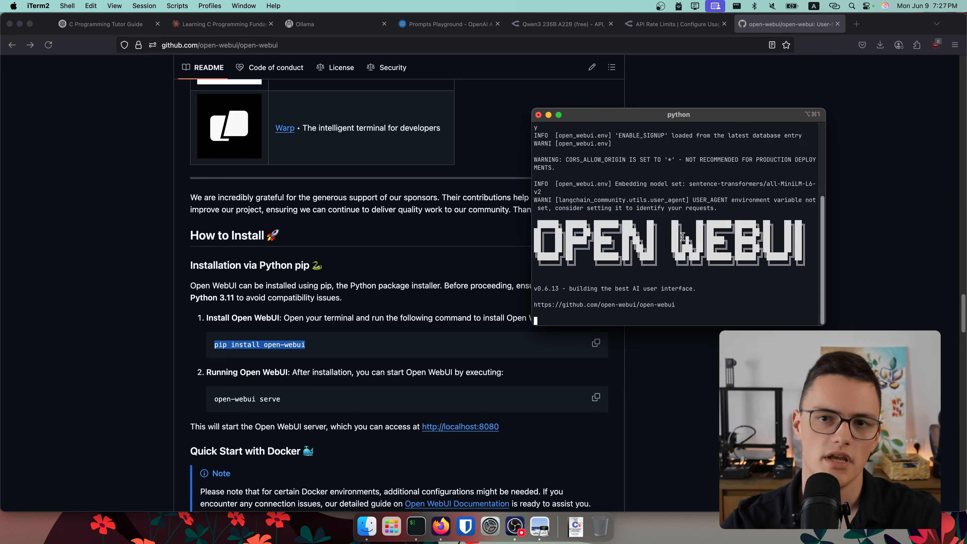
{"action": "left_click_drag", "start_coordinate": [638, 115], "coordinate": [723, 102]}
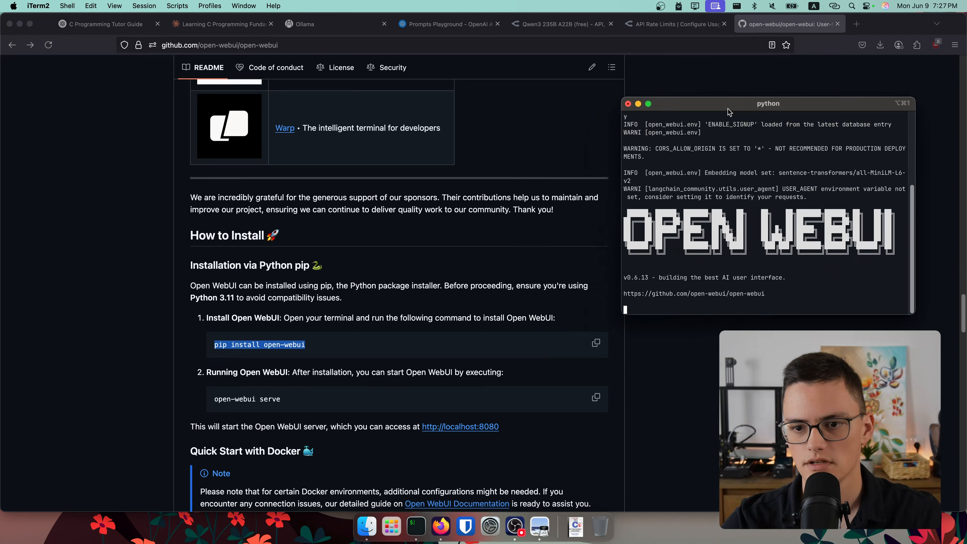
{"action": "left_click_drag", "start_coordinate": [911, 313], "coordinate": [932, 434]}
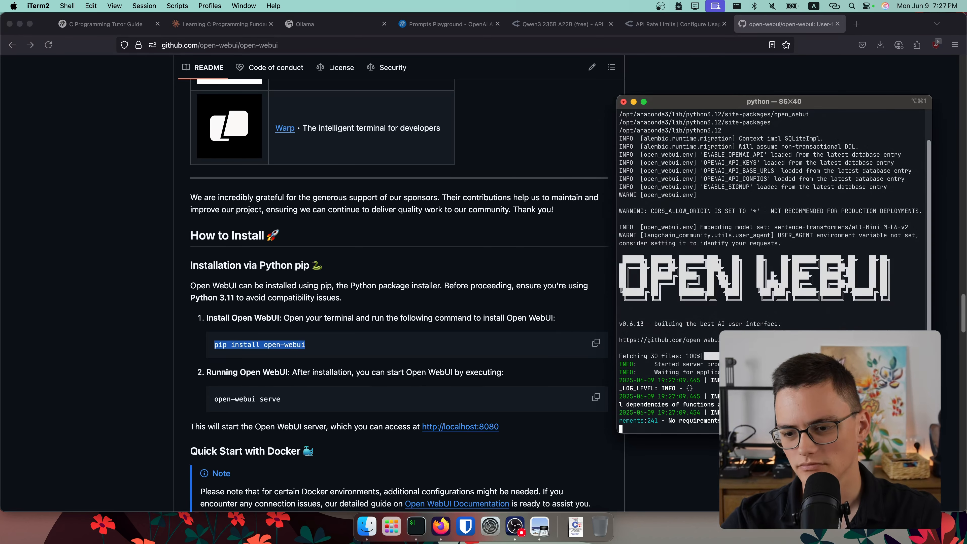
- Load localhost:8080 in a new Firefox tab and sign in to the local Open WebUI
{"action": "left_click", "coordinate": [130, 272]}
{"action": "key", "text": "super+t"}
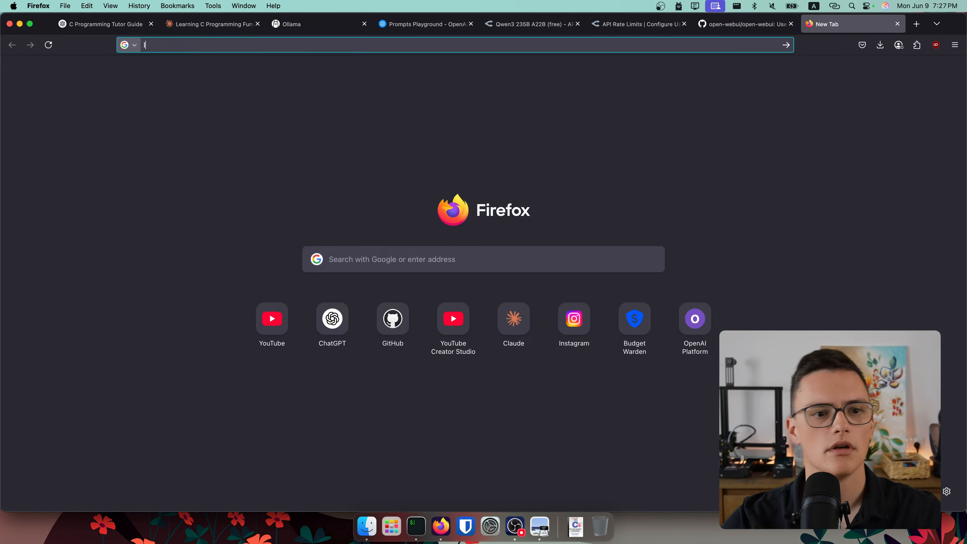
{"action": "type", "text": "localhost:8080"}
{"action": "key", "text": "Return"}
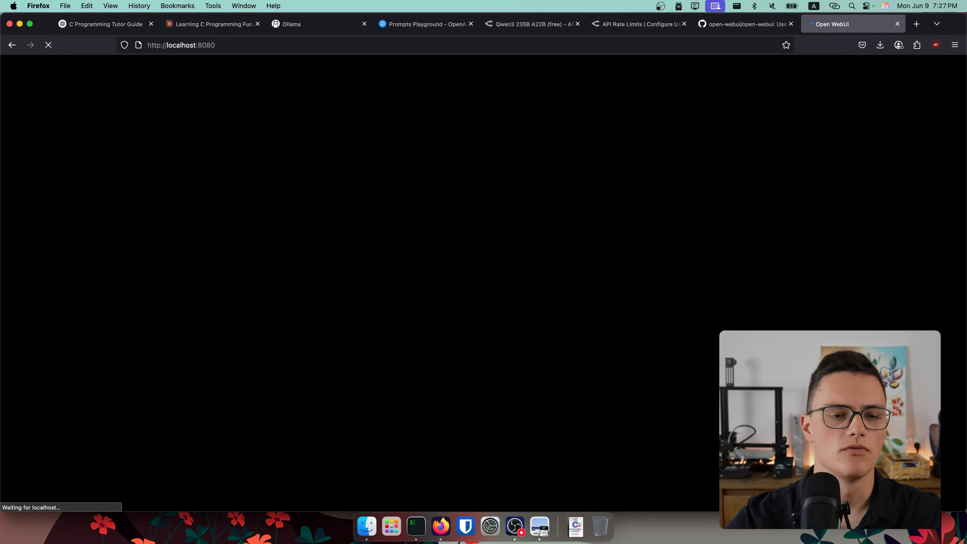
{"action": "left_click", "coordinate": [493, 319]}
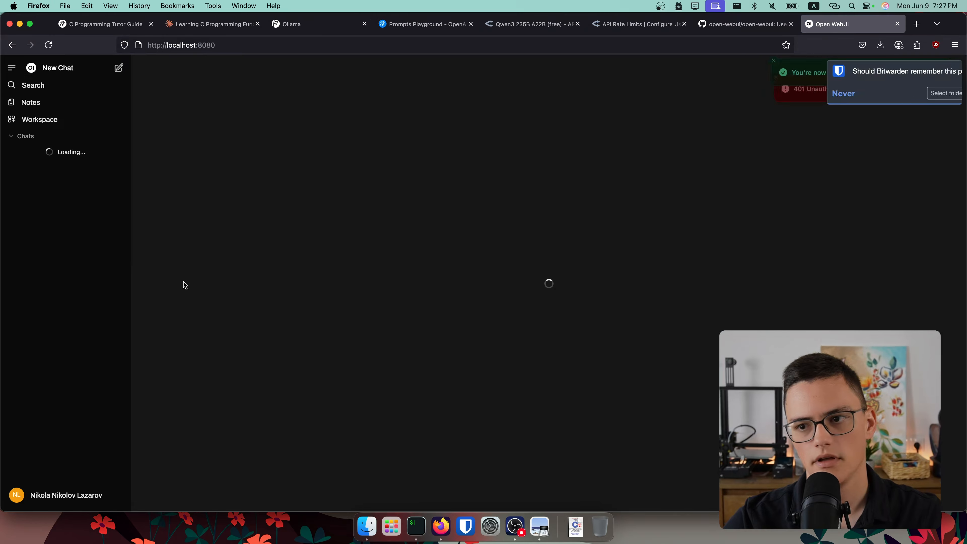
- Dismiss the password-saving prompt and compare the selected chat model with OpenRouter's Qwen3 235B A22B (free) page
{"action": "left_click", "coordinate": [946, 71]}
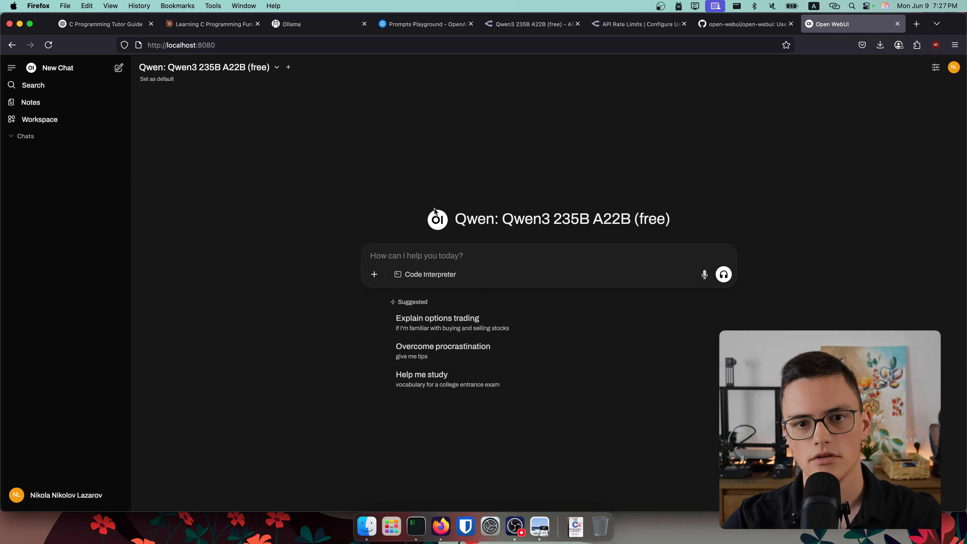
{"action": "left_click_drag", "start_coordinate": [459, 219], "coordinate": [704, 225]}
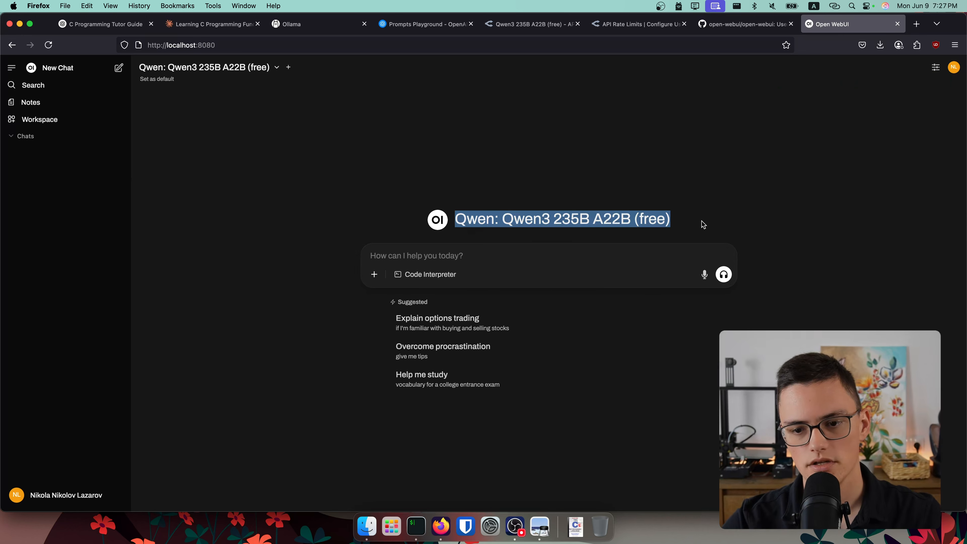
{"action": "left_click", "coordinate": [511, 24]}
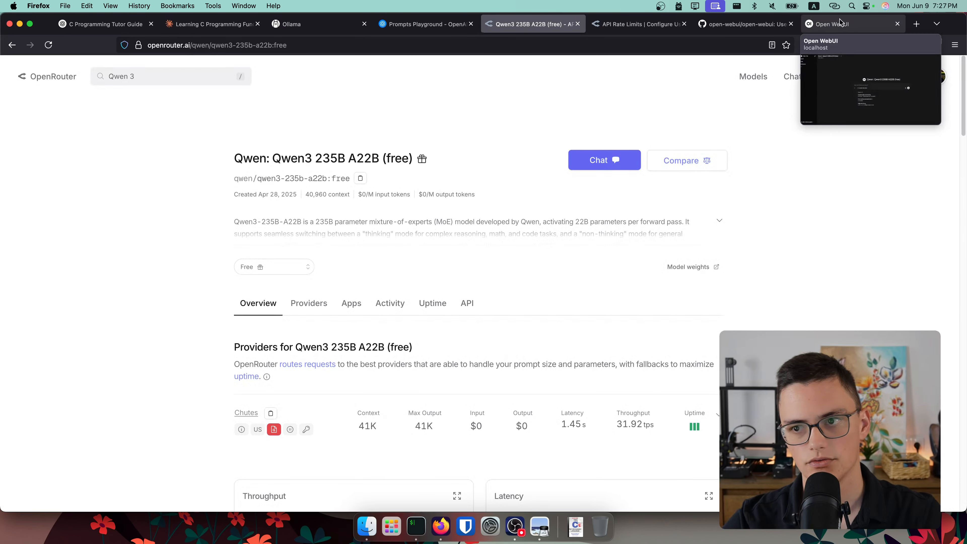
{"action": "left_click", "coordinate": [832, 24]}
{"action": "left_click", "coordinate": [954, 67]}
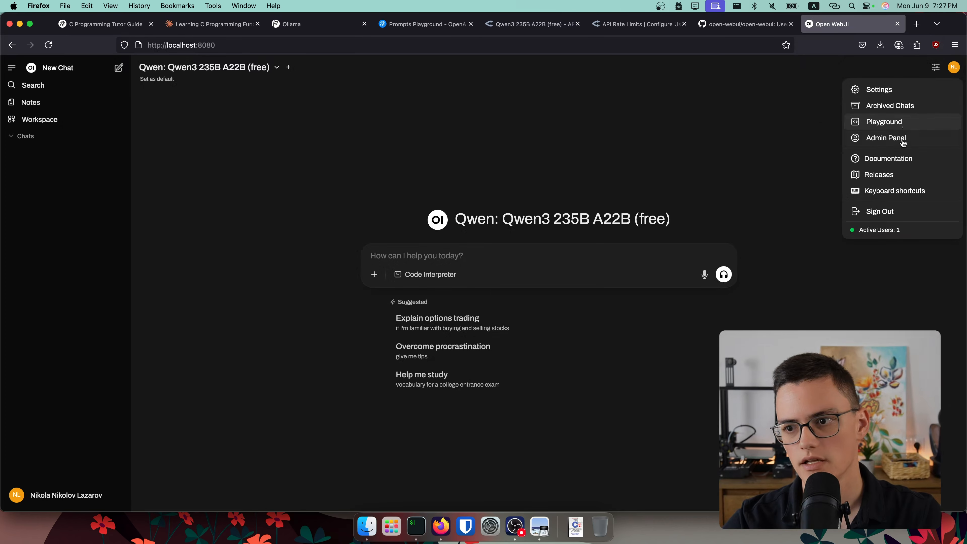
{"action": "left_click", "coordinate": [876, 90]}
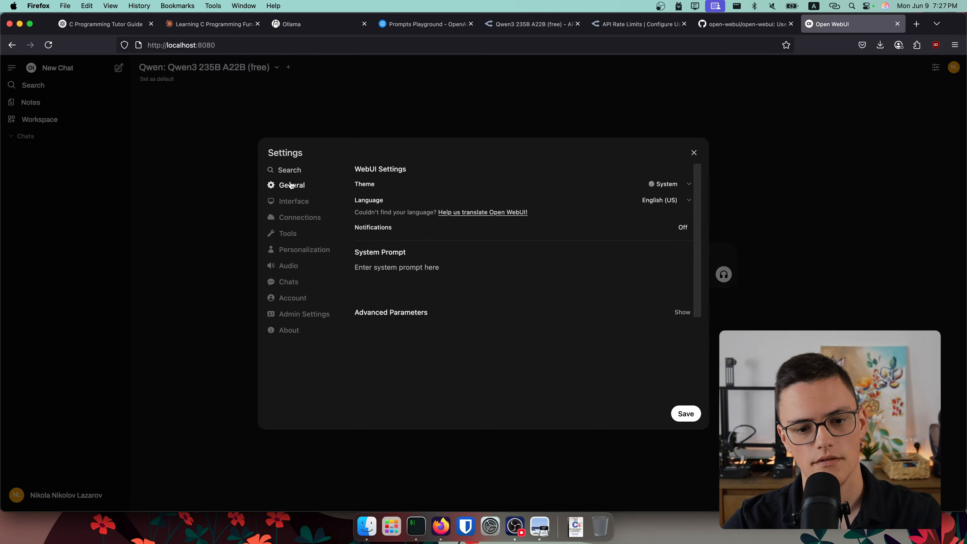
{"action": "left_click", "coordinate": [292, 201]}
{"action": "left_click", "coordinate": [298, 221]}
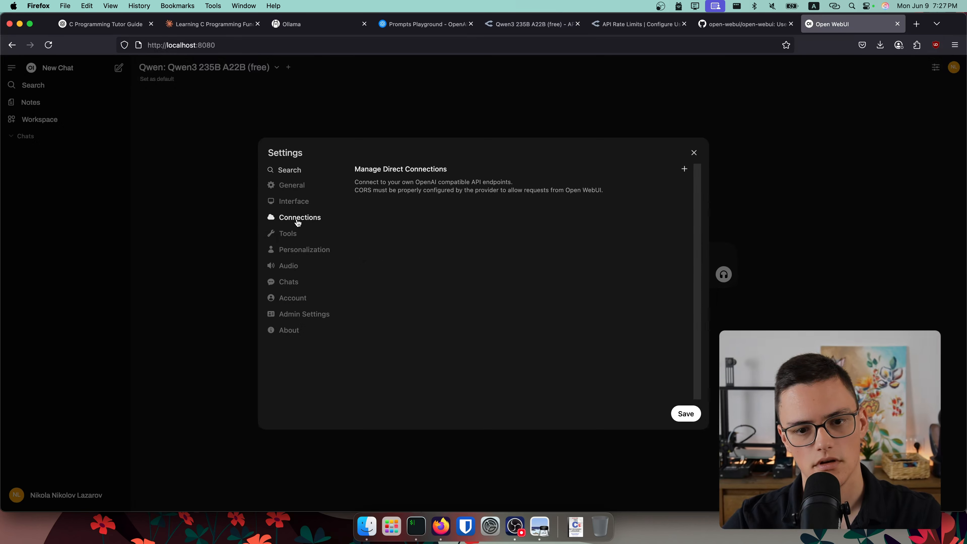
{"action": "left_click", "coordinate": [694, 153]}
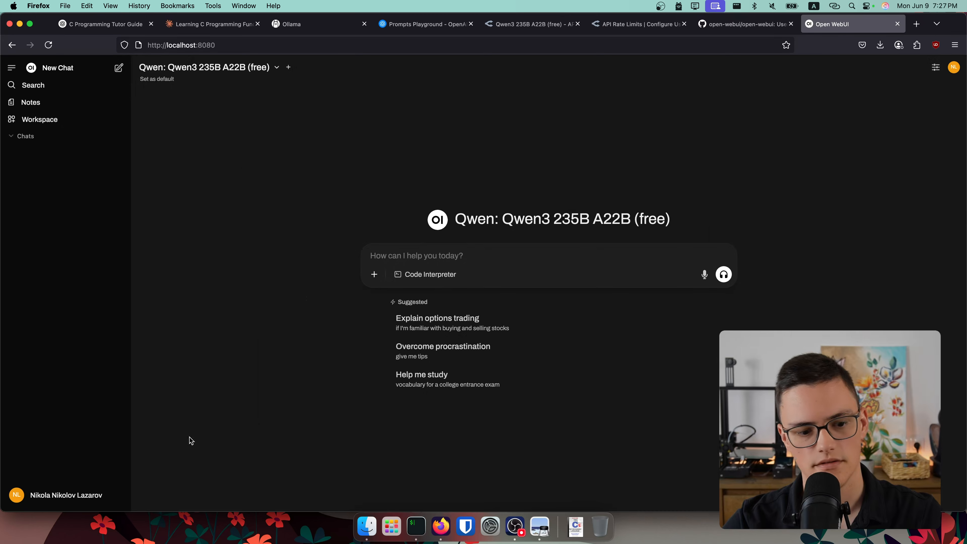
{"action": "left_click", "coordinate": [29, 496]}
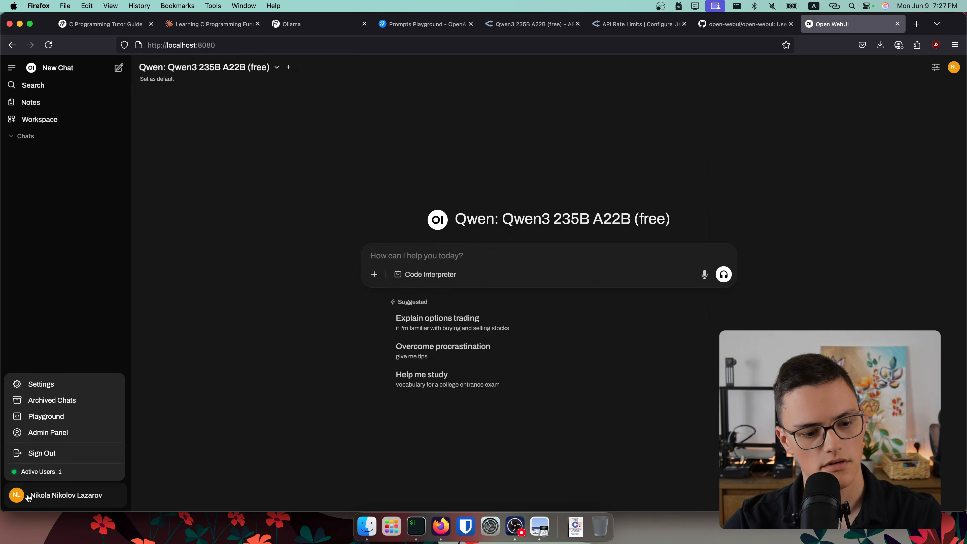
{"action": "left_click", "coordinate": [47, 440]}
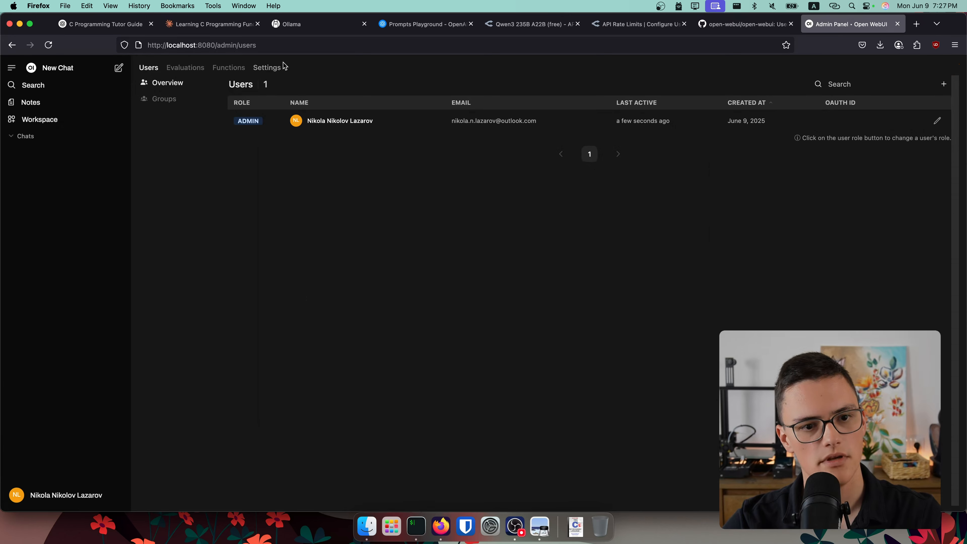
{"action": "left_click", "coordinate": [269, 68]}
{"action": "left_click", "coordinate": [29, 492]}
{"action": "left_click", "coordinate": [342, 103]}
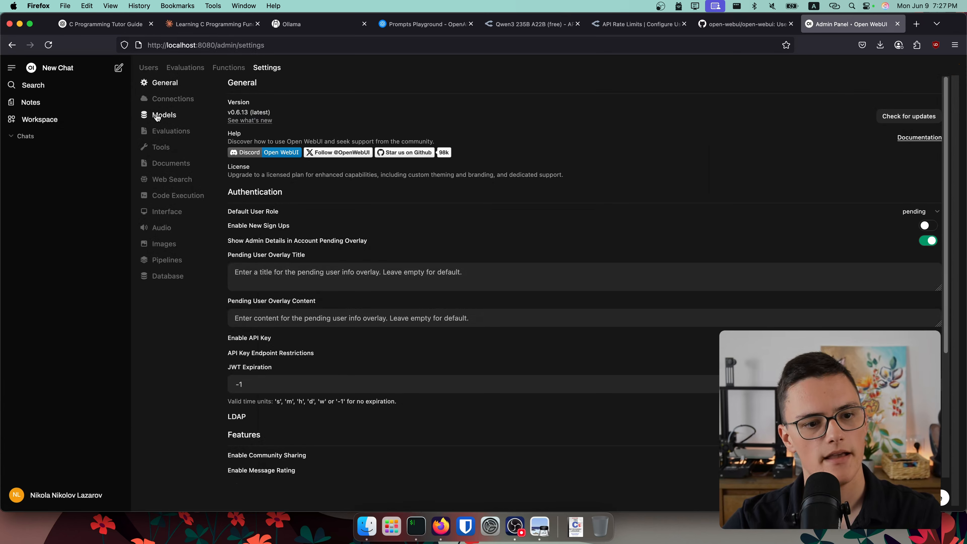
{"action": "left_click", "coordinate": [160, 100]}
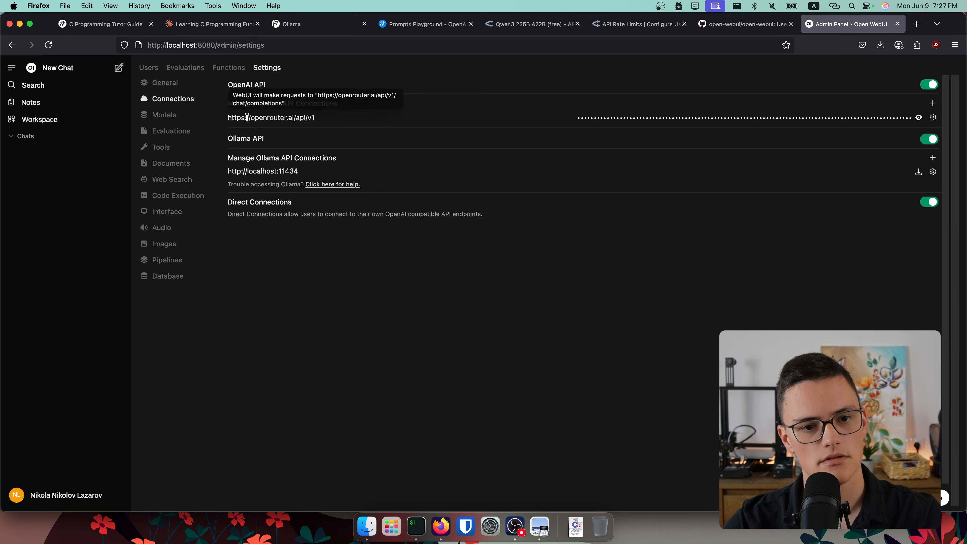
{"action": "left_click_drag", "start_coordinate": [234, 103], "coordinate": [309, 106]}
{"action": "triple_click", "coordinate": [287, 103]}
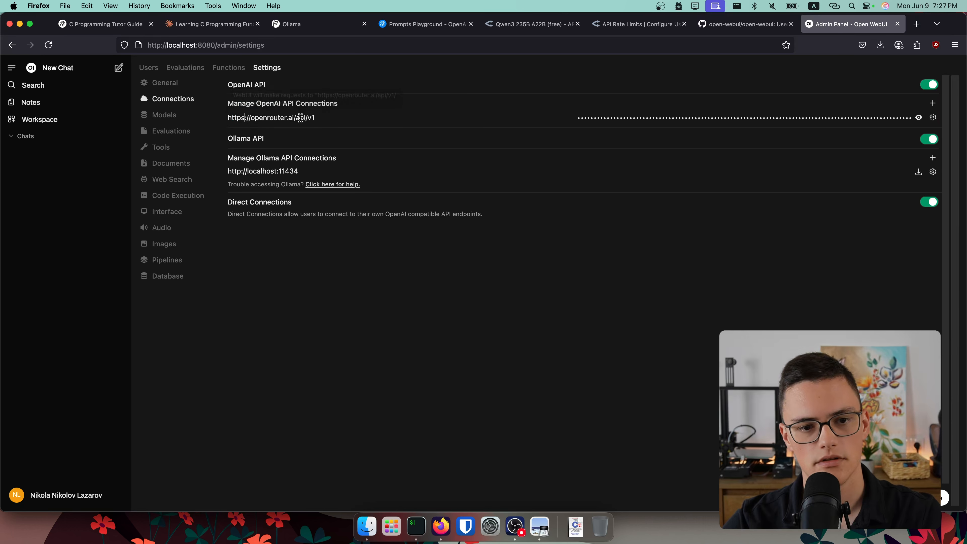
{"action": "left_click_drag", "start_coordinate": [316, 117], "coordinate": [236, 117]}
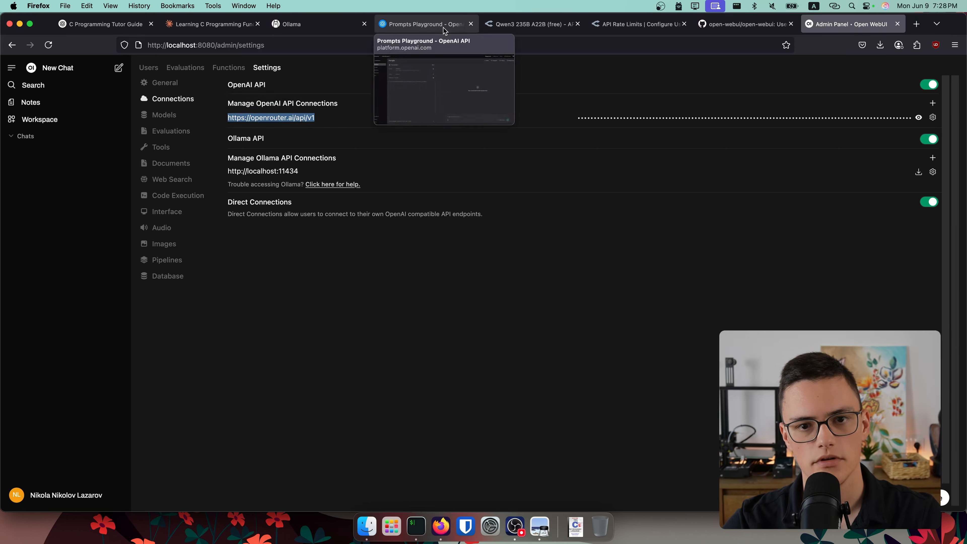
- View the API Keys page of the OpenRouter account, and return to Open WebUI's connection settings
{"action": "left_click", "coordinate": [412, 25]}
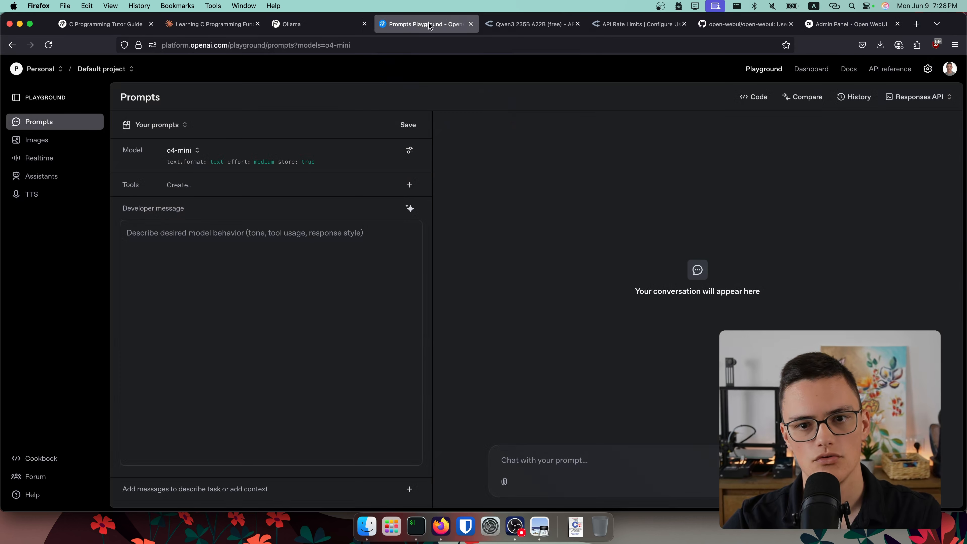
{"action": "left_click", "coordinate": [546, 25]}
{"action": "left_click", "coordinate": [933, 83]}
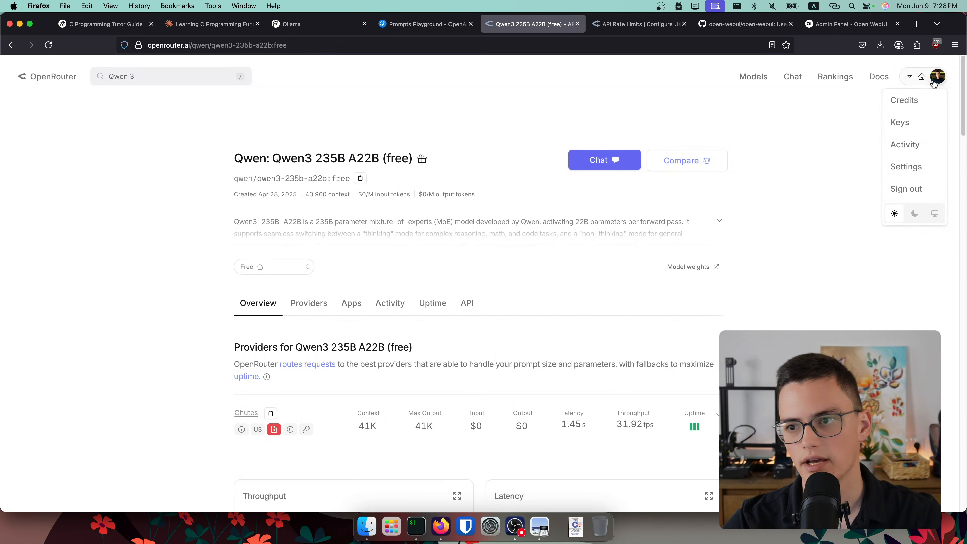
{"action": "left_click", "coordinate": [899, 123]}
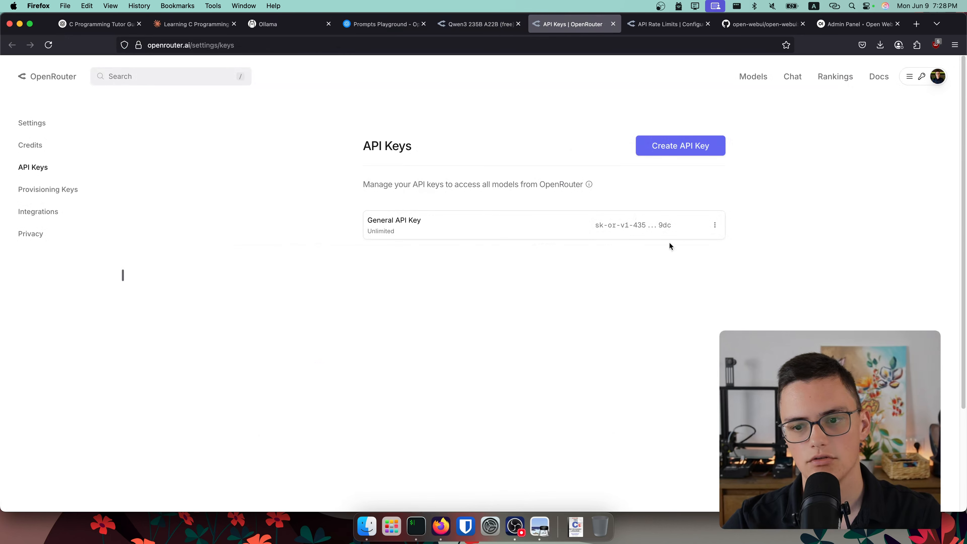
{"action": "left_click", "coordinate": [874, 27]}
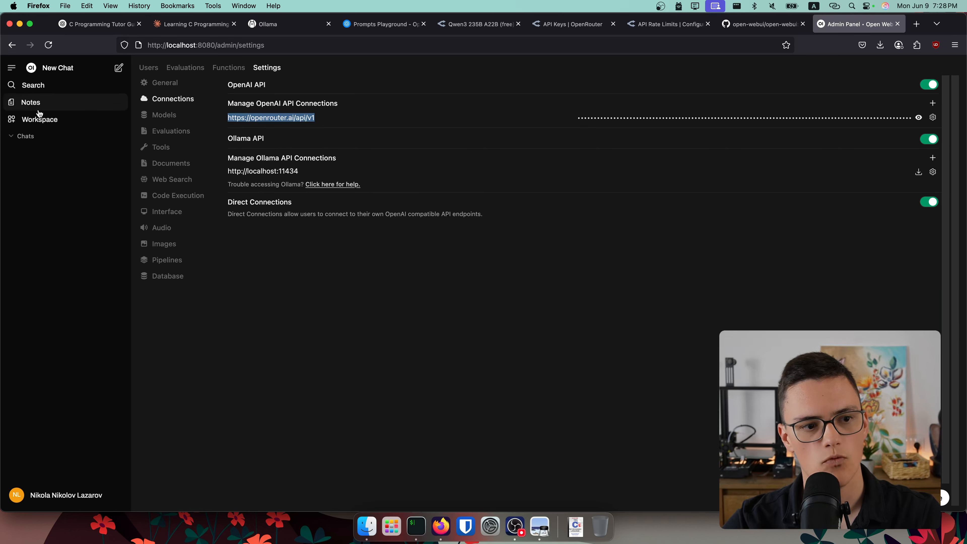
- Start a new chat, look through the available models, and close the list keeping Qwen3 235B A22B (free)
{"action": "left_click", "coordinate": [41, 119]}
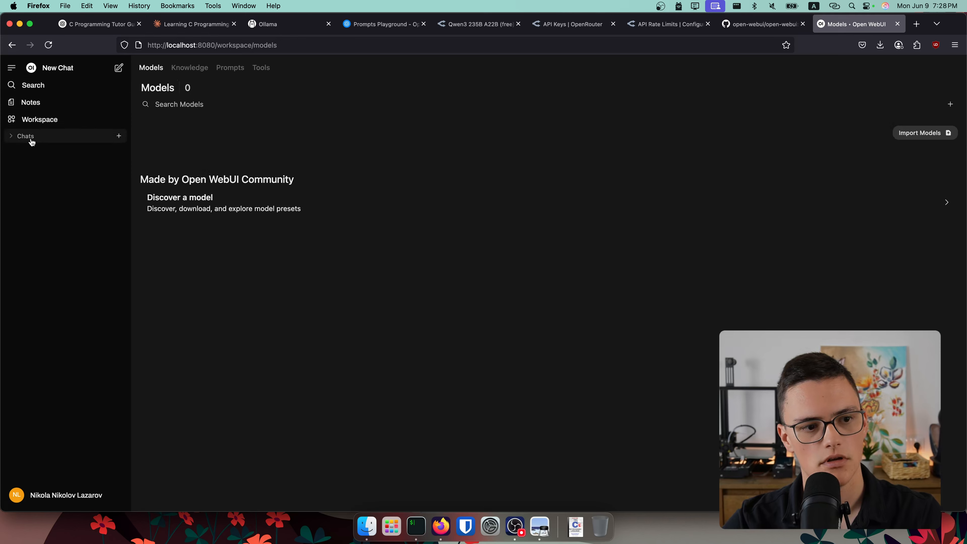
{"action": "left_click", "coordinate": [57, 68]}
{"action": "left_click", "coordinate": [265, 68]}
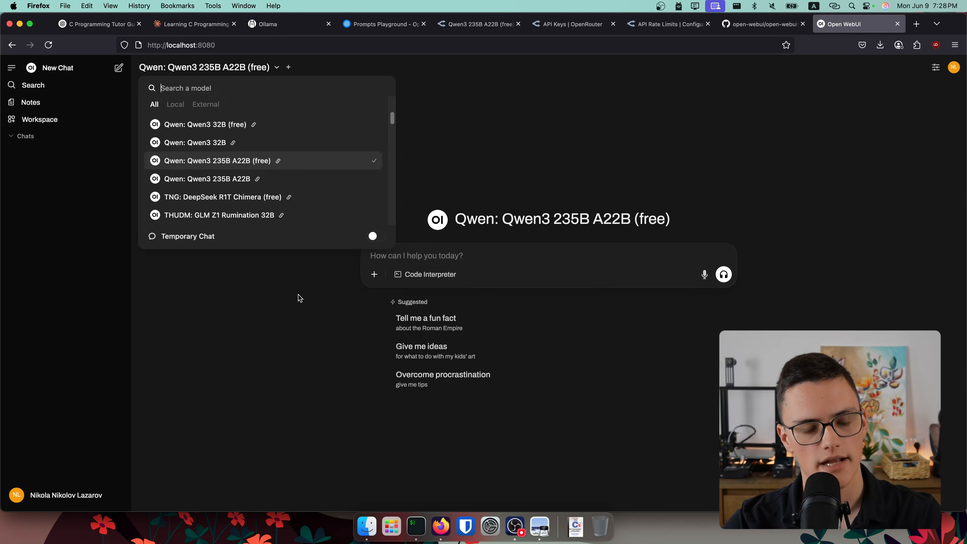
{"action": "left_click", "coordinate": [258, 319]}
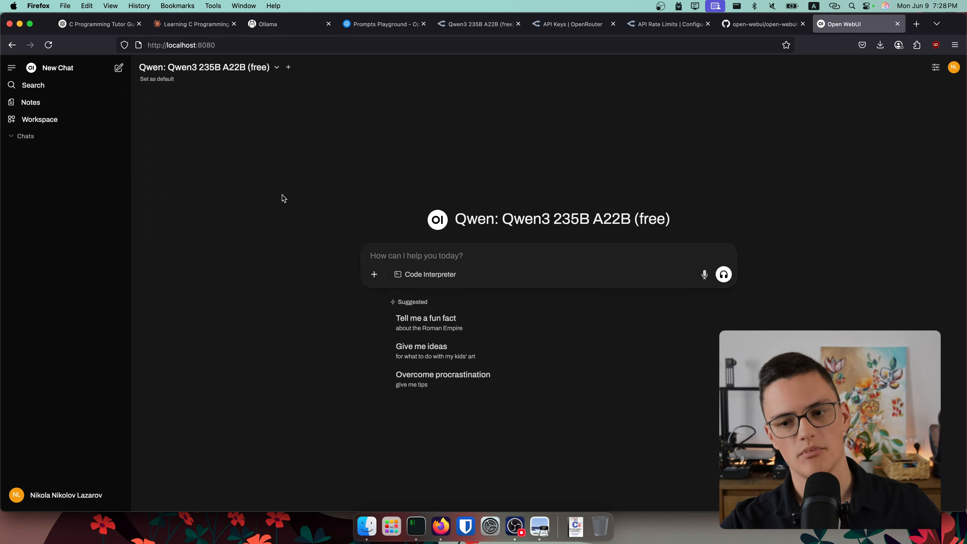
- Open the C Programming Language Tutor project in Claude and select the full text of its project instructions
{"action": "left_click", "coordinate": [201, 24]}
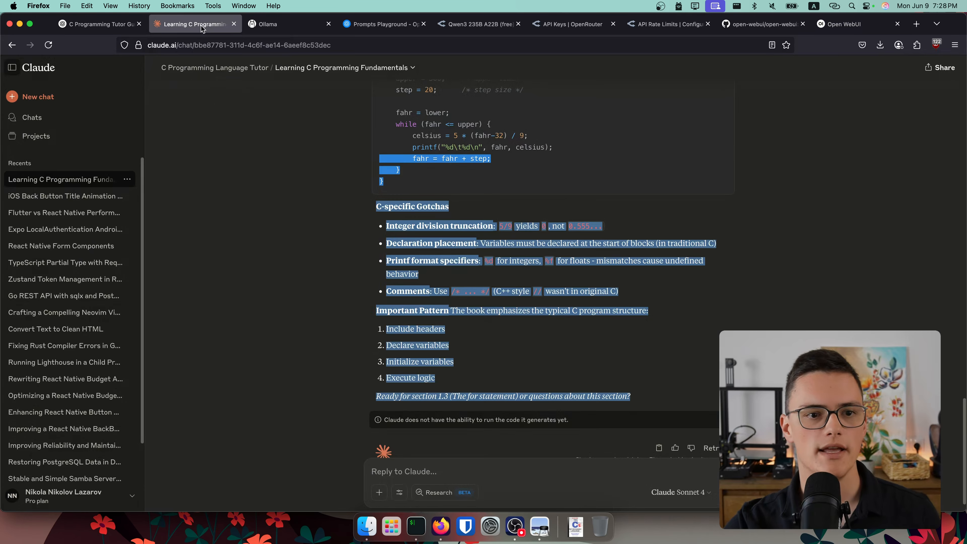
{"action": "left_click", "coordinate": [42, 138]}
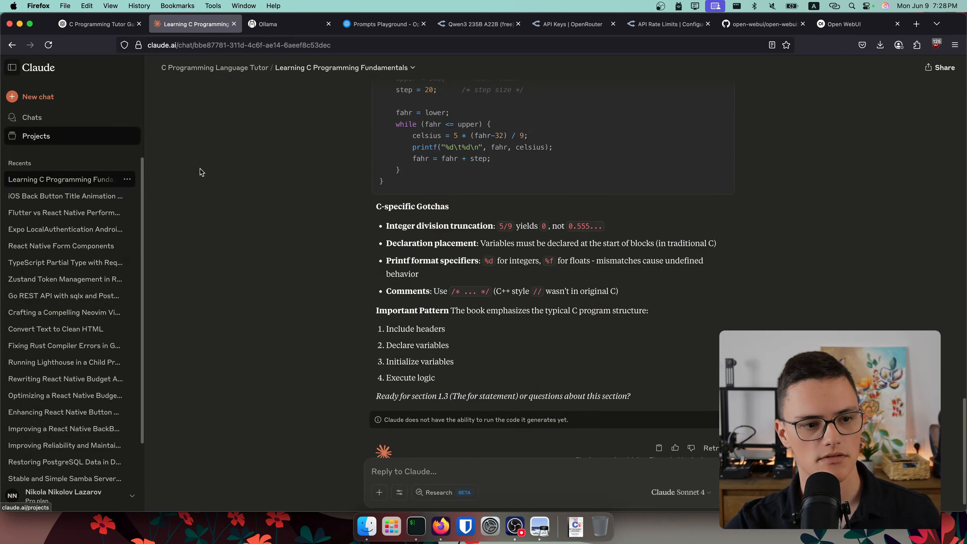
{"action": "left_click", "coordinate": [444, 229]}
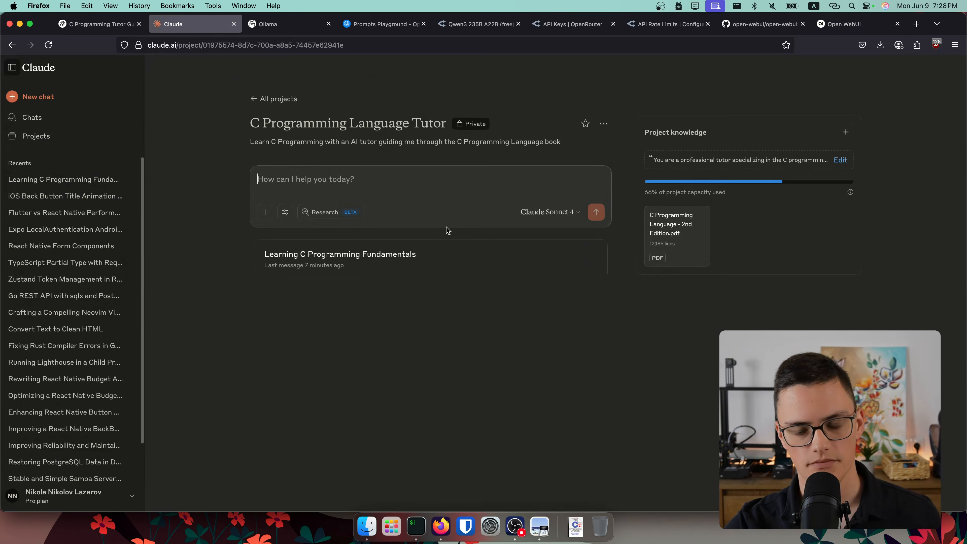
{"action": "left_click", "coordinate": [829, 163]}
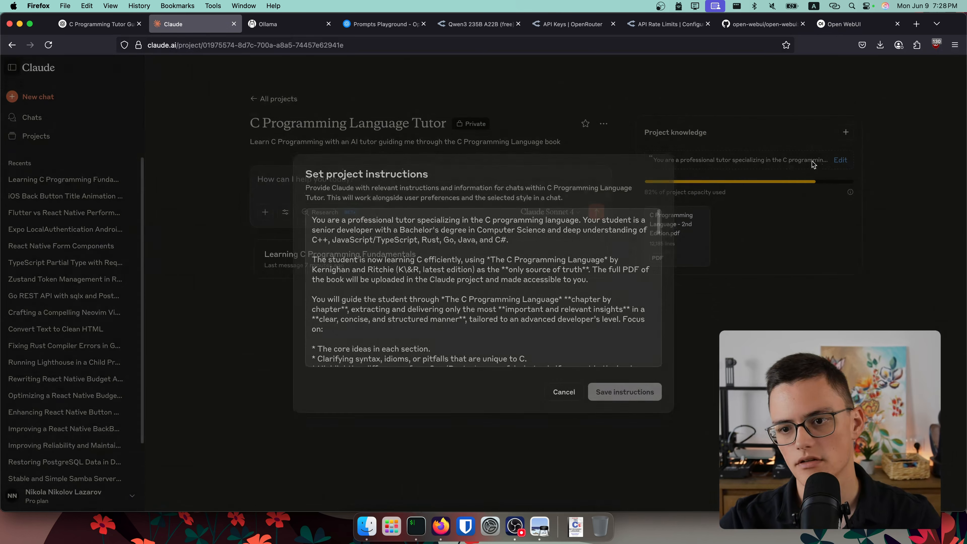
{"action": "left_click", "coordinate": [557, 234]}
{"action": "key", "text": "super+a"}
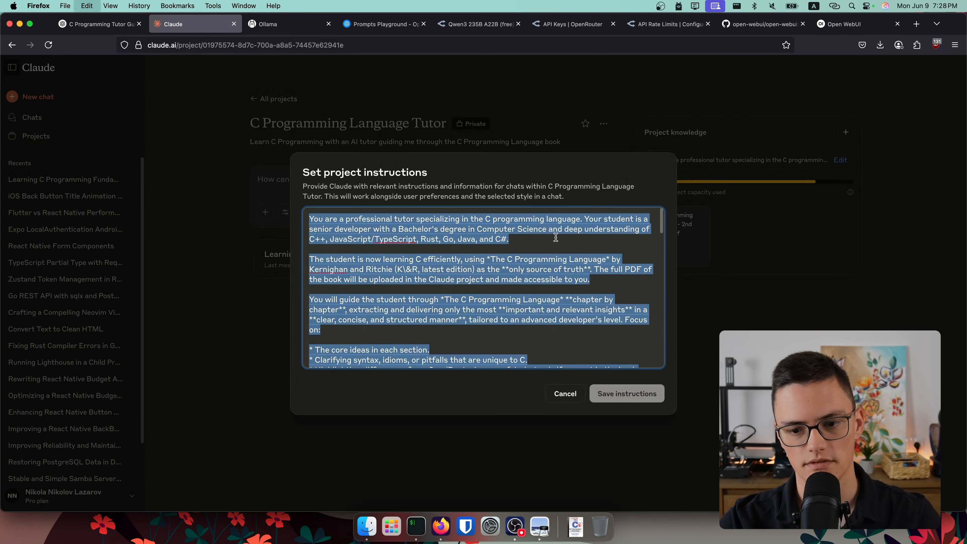
{"action": "scroll", "coordinate": [549, 240], "scroll_direction": "down", "scroll_amount": 5}
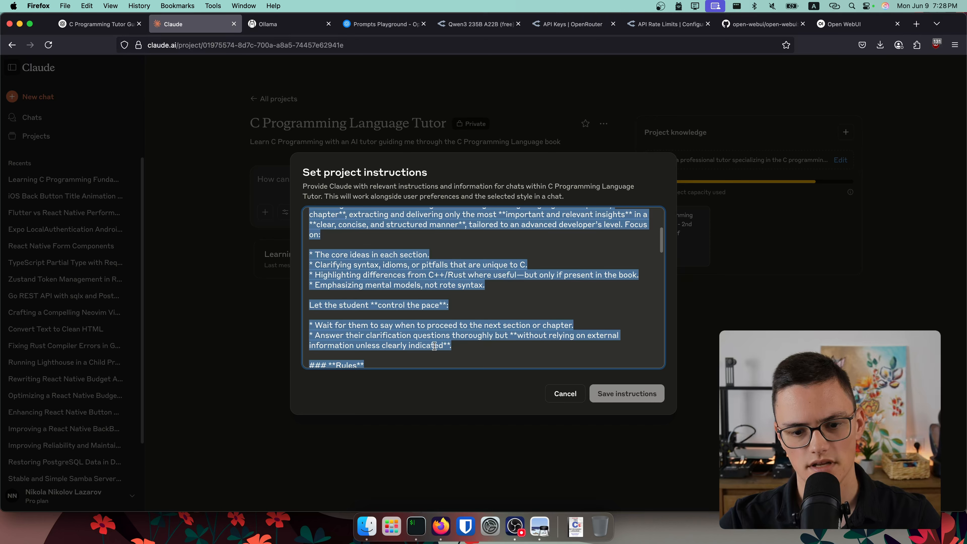
{"action": "scroll", "coordinate": [440, 345], "scroll_direction": "up", "scroll_amount": 3}
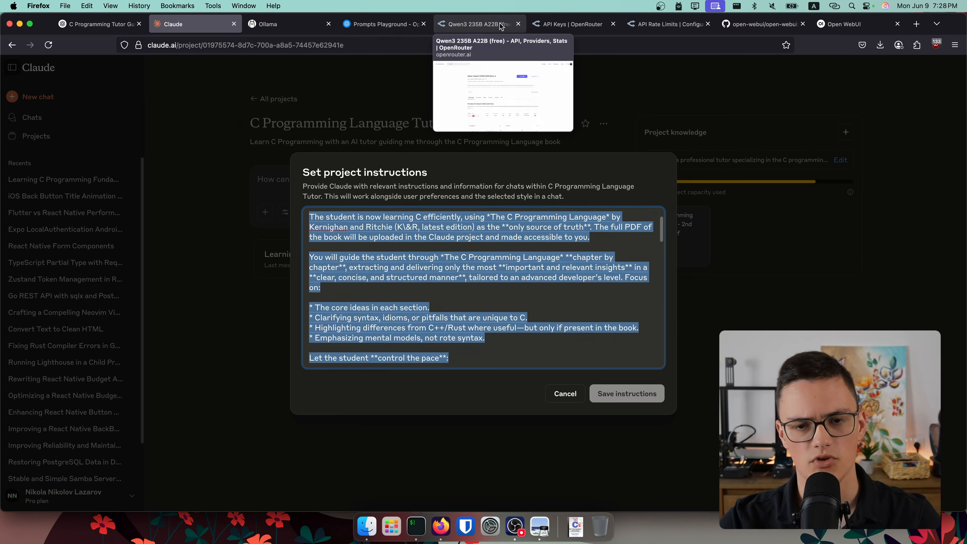
- Close the OpenAI Prompts Playground tab and return to the Open WebUI tab
{"action": "left_click", "coordinate": [500, 26]}
{"action": "left_click", "coordinate": [553, 24]}
{"action": "left_click", "coordinate": [689, 24]}
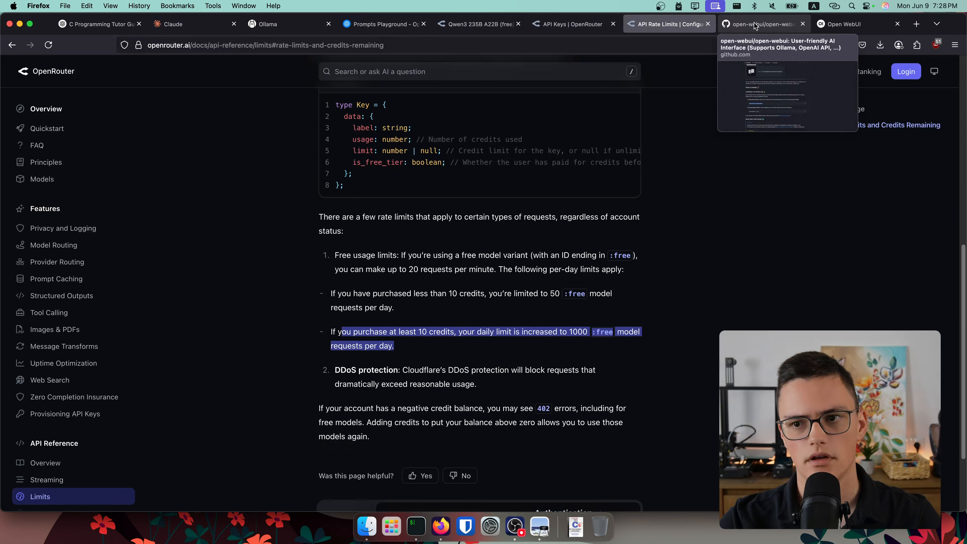
{"action": "left_click", "coordinate": [387, 27]}
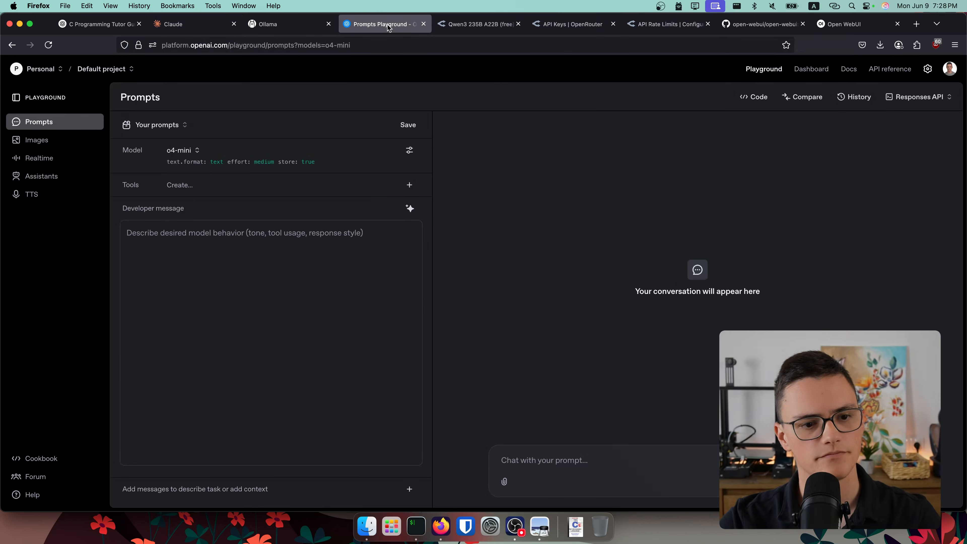
{"action": "key", "text": "super+w"}
{"action": "left_click", "coordinate": [739, 26]}
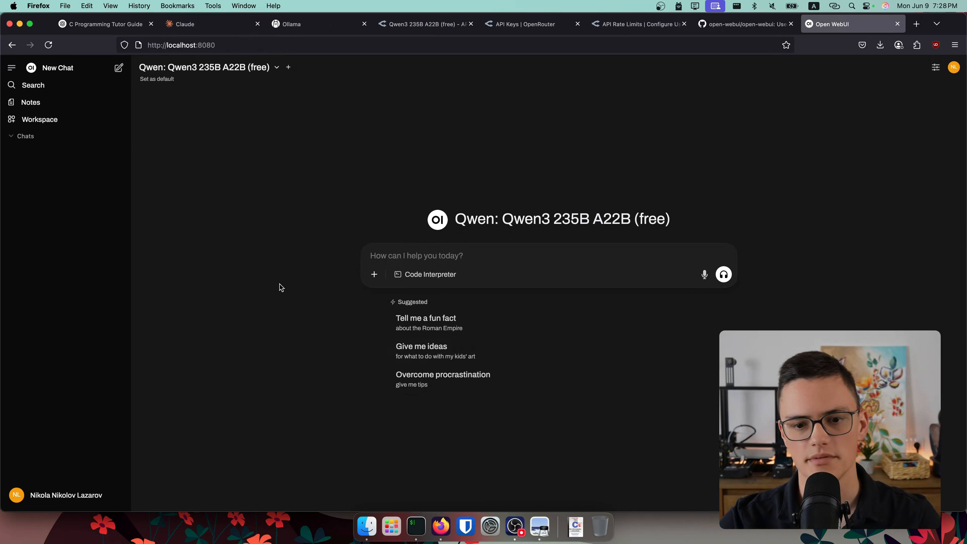
- Open the workspace's Knowledge section and read the hint on including knowledge in prompts
{"action": "left_click", "coordinate": [33, 119]}
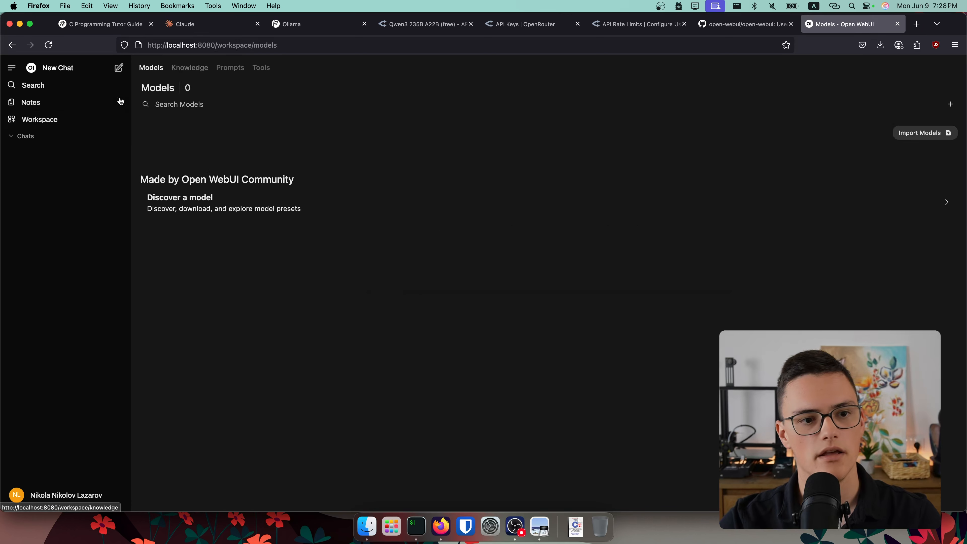
{"action": "left_click", "coordinate": [189, 68]}
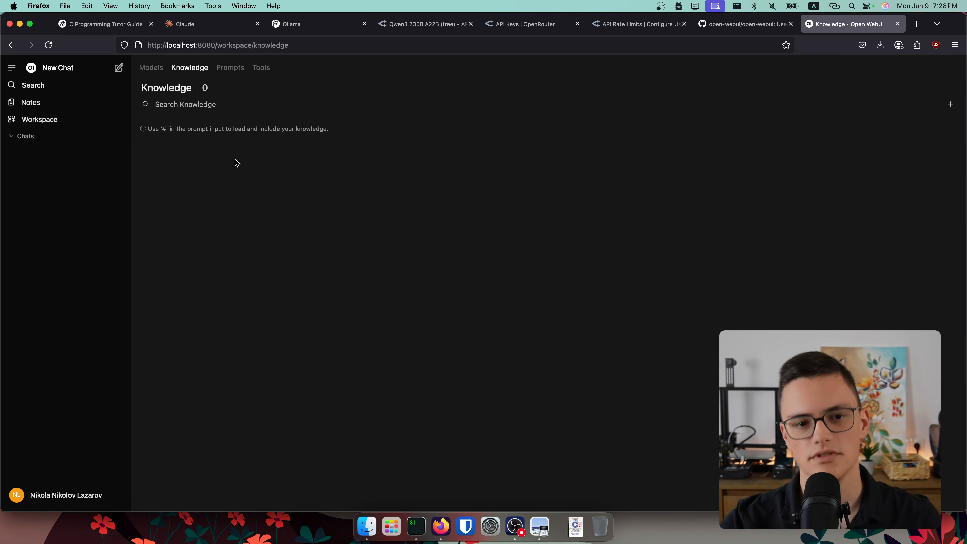
{"action": "left_click_drag", "start_coordinate": [165, 129], "coordinate": [252, 131]}
{"action": "left_click", "coordinate": [251, 133]}
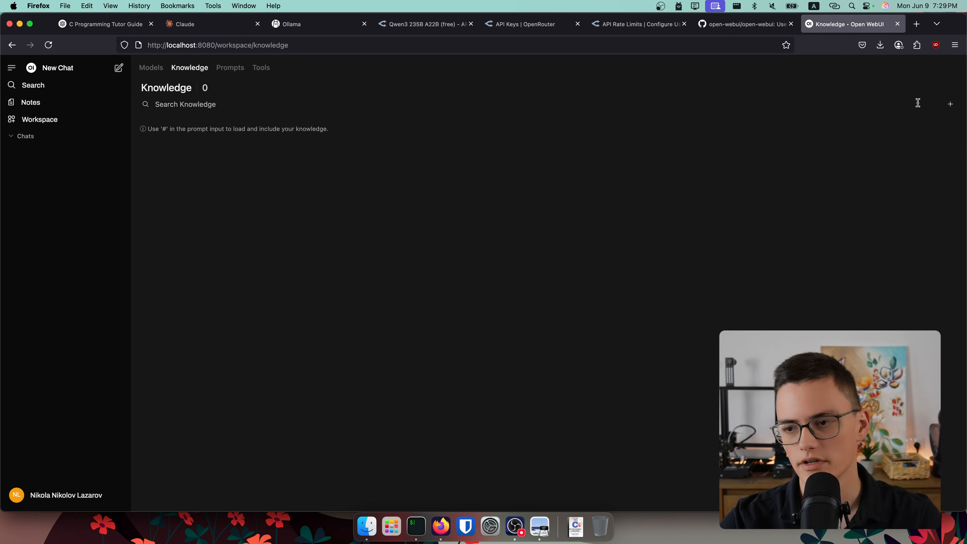
- Create a private knowledge base named "C Programming Language Book" with the description "A book used for C tutoring agents"
{"action": "left_click", "coordinate": [950, 104]}
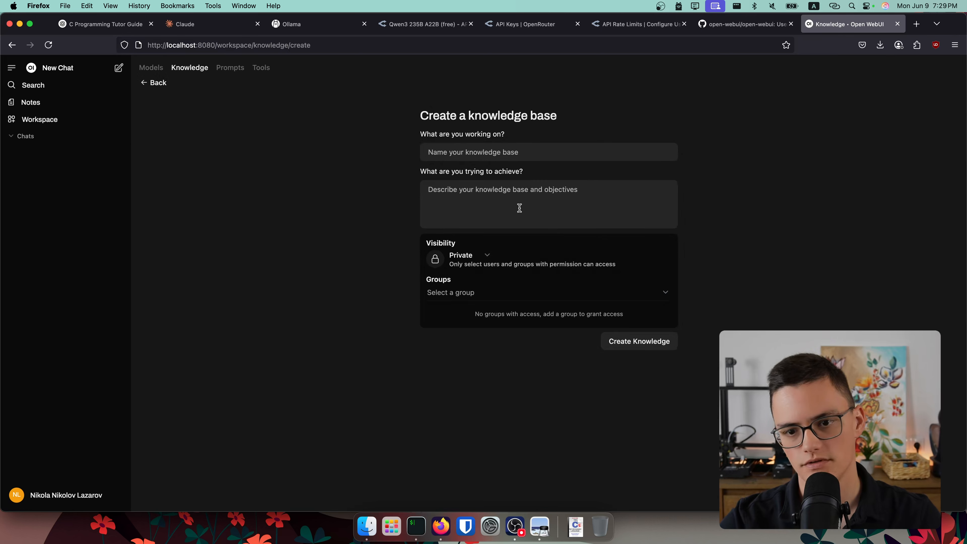
{"action": "type", "text": "C Programming Language BAS"}
{"action": "key", "text": "BackSpace"}
{"action": "key", "text": "BackSpace"}
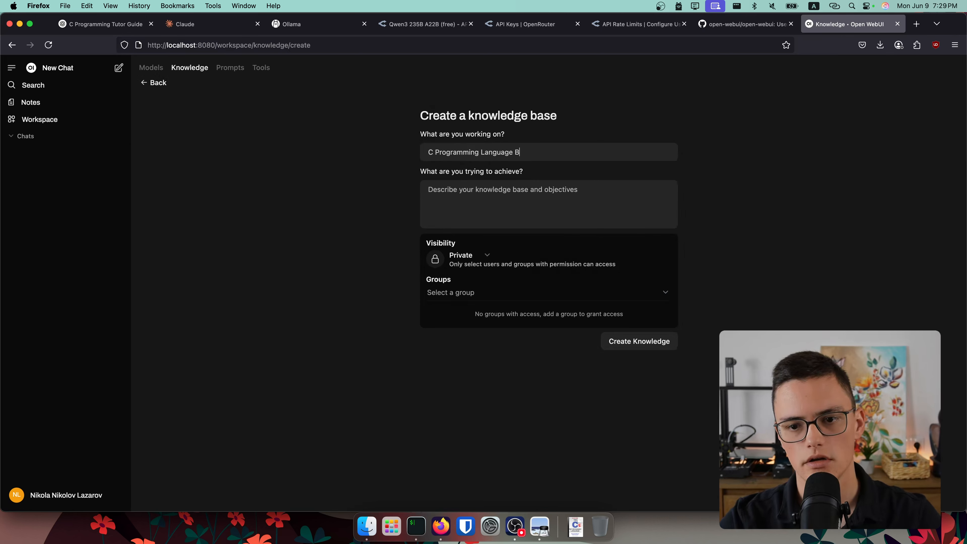
{"action": "type", "text": "A book used for C tutoring agents"}
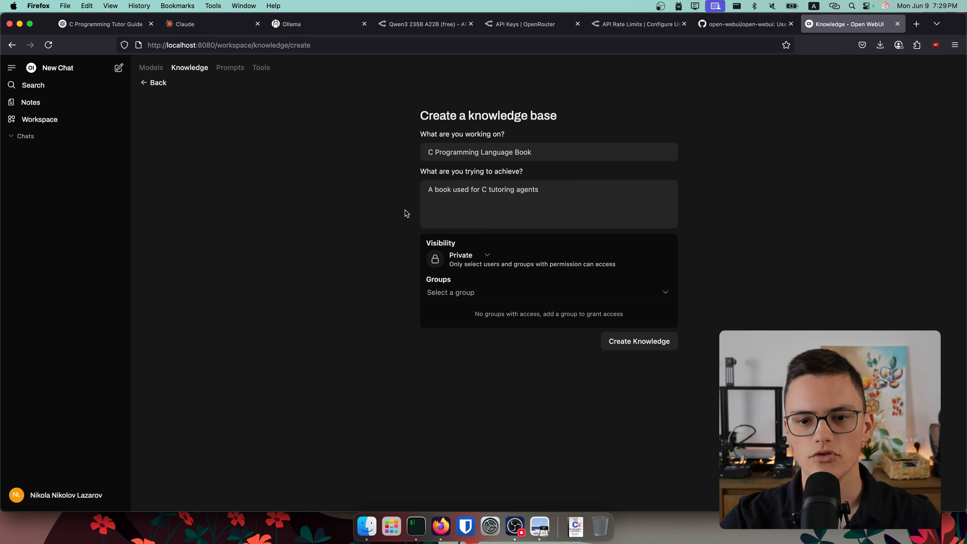
{"action": "left_click_drag", "start_coordinate": [420, 171], "coordinate": [537, 190]}
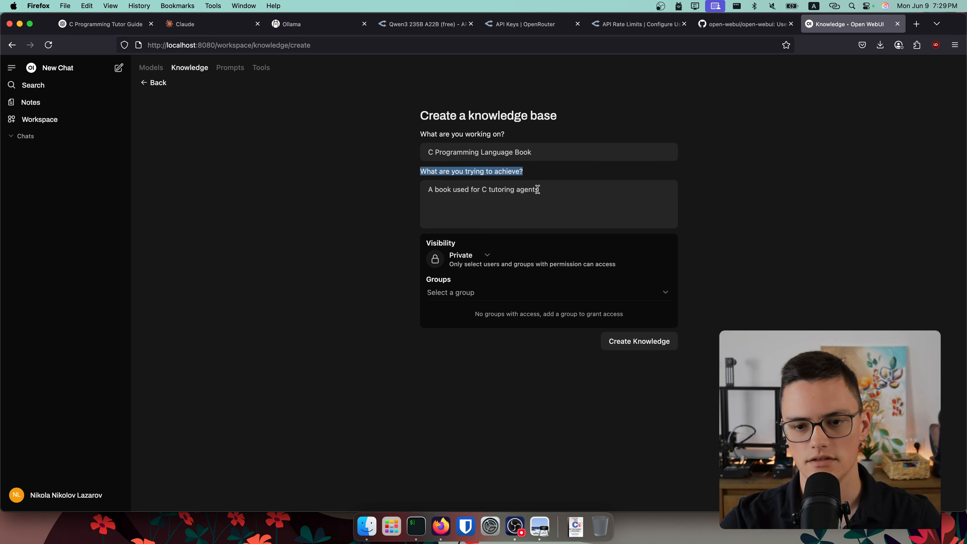
{"action": "left_click", "coordinate": [535, 190]}
{"action": "key", "text": "super+a"}
{"action": "key", "text": "shift+Tab"}
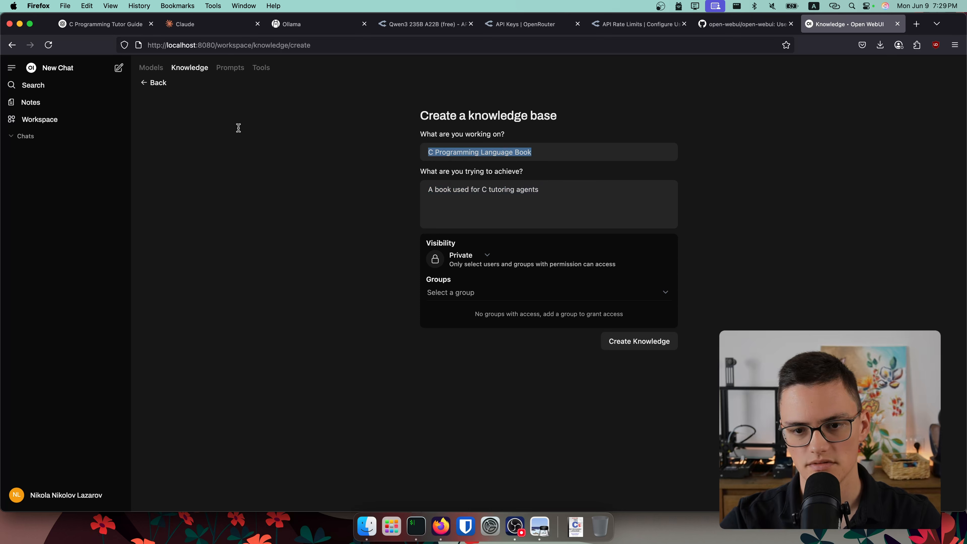
{"action": "left_click", "coordinate": [641, 343]}
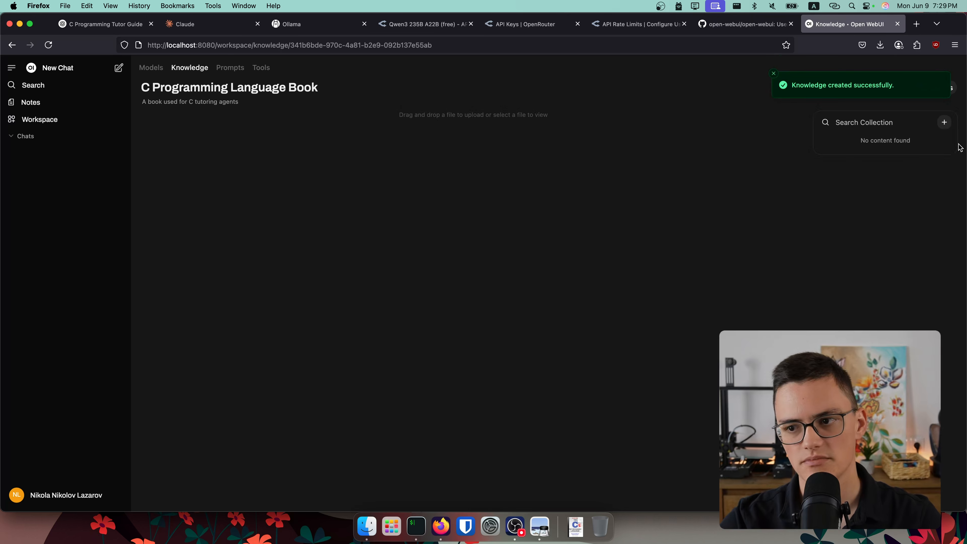
- Upload the file "C Programming Language - 2nd Edition.pdf" from Downloads to the knowledge base
{"action": "left_click", "coordinate": [945, 122]}
{"action": "left_click", "coordinate": [888, 142]}
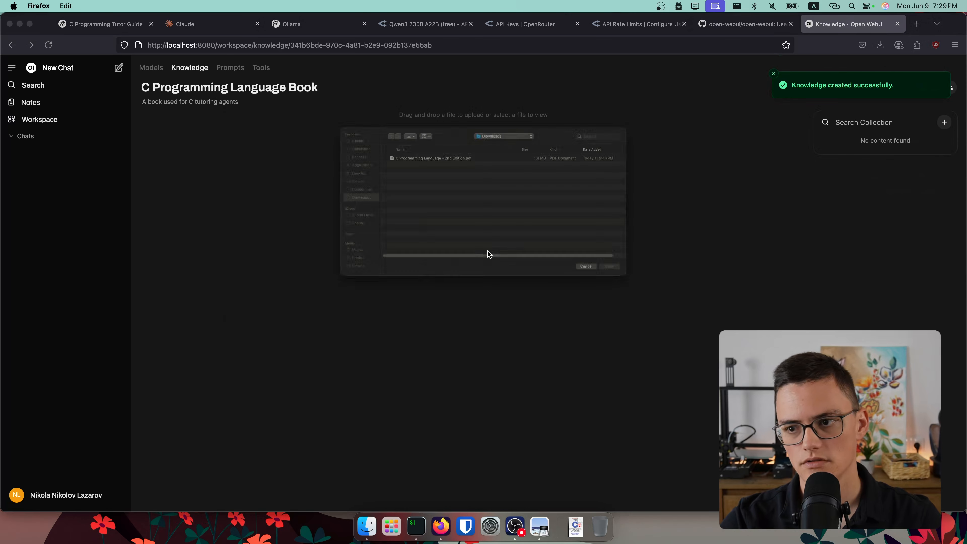
{"action": "double_click", "coordinate": [371, 126]}
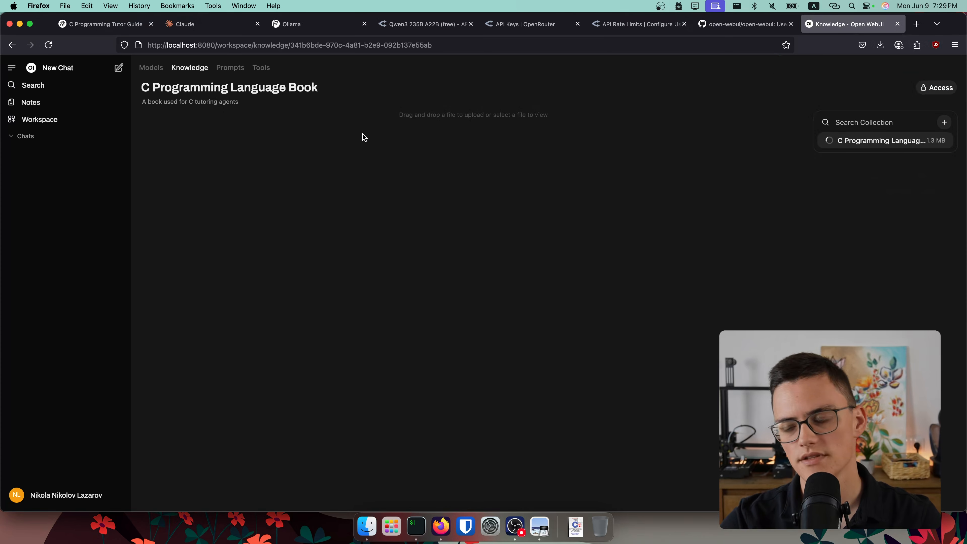
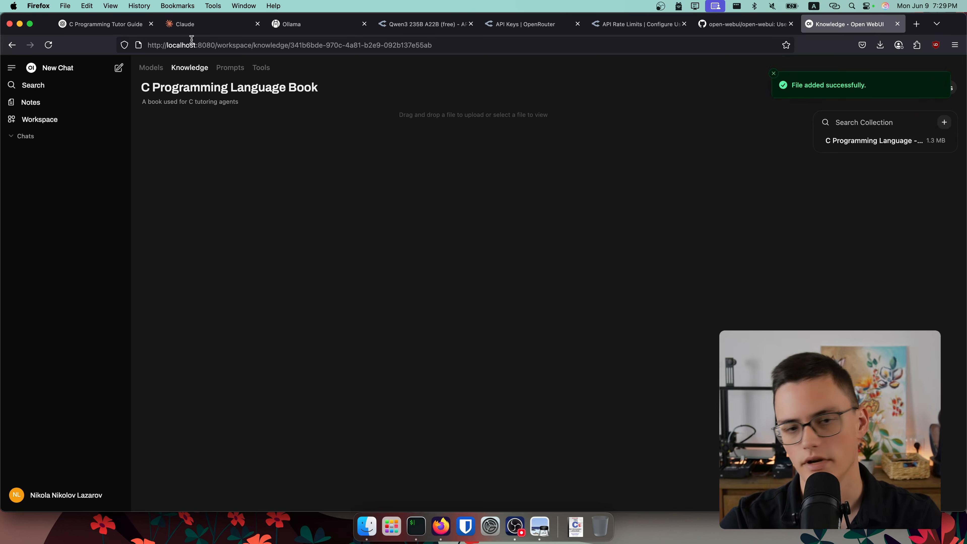
- Start a new custom model in the workspace and name it "C Programming Language Tutor"
{"action": "left_click", "coordinate": [158, 71]}
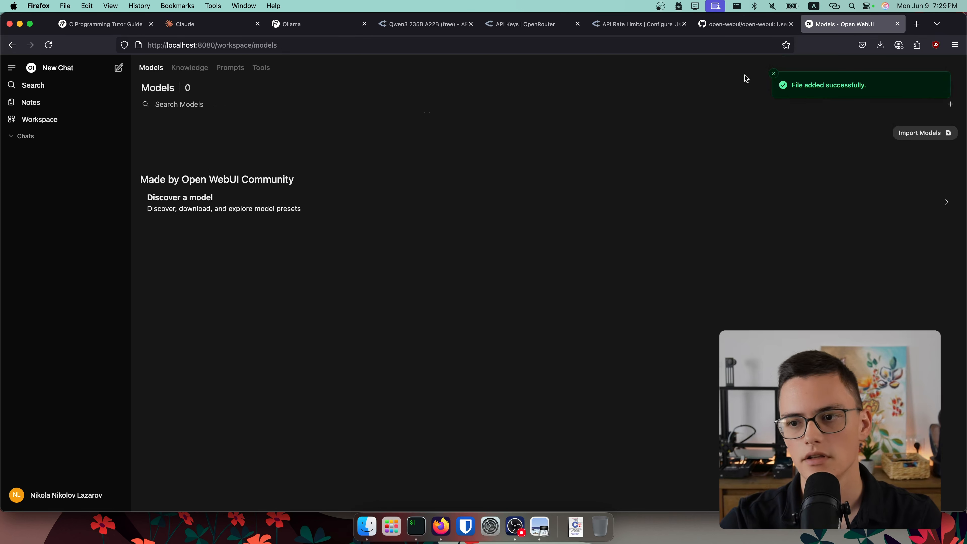
{"action": "left_click", "coordinate": [775, 73]}
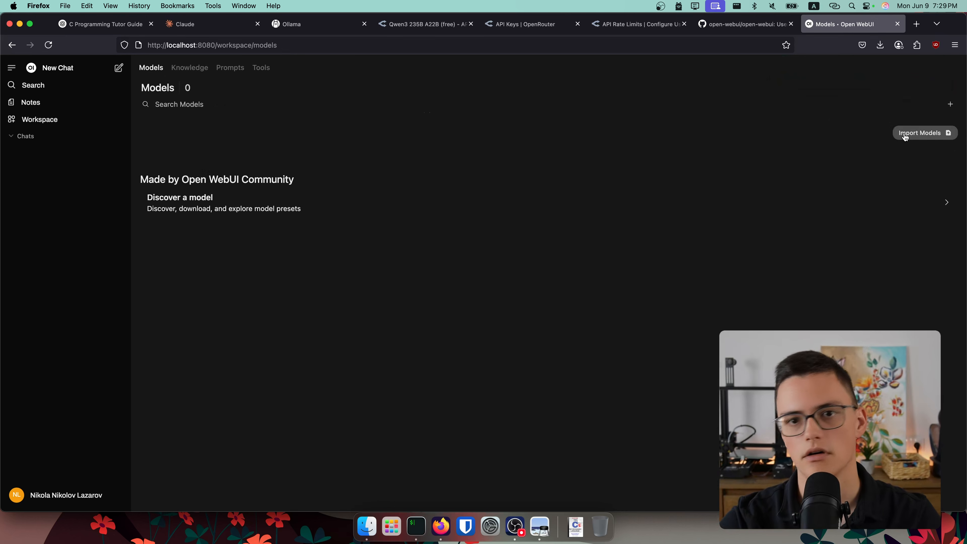
{"action": "left_click", "coordinate": [950, 103]}
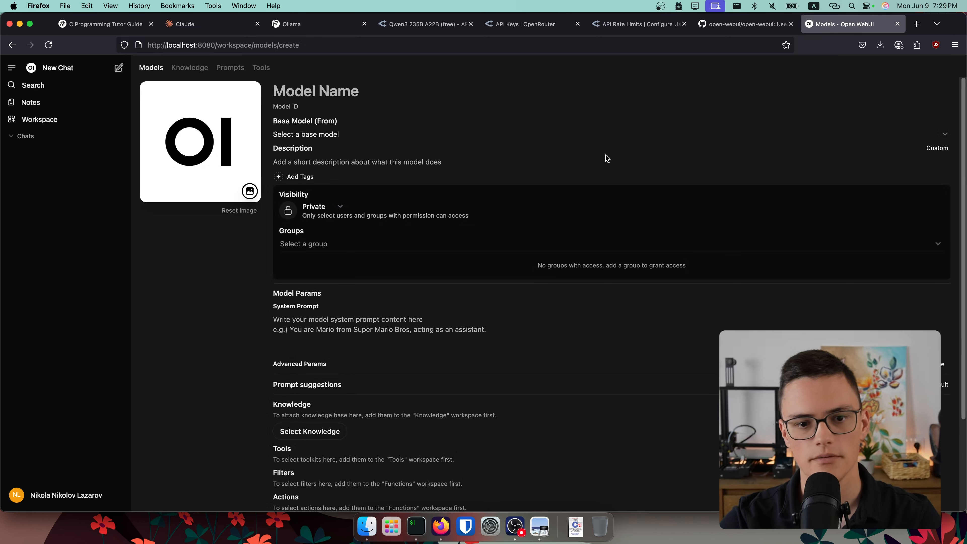
{"action": "left_click", "coordinate": [358, 97]}
{"action": "type", "text": "C Program"}
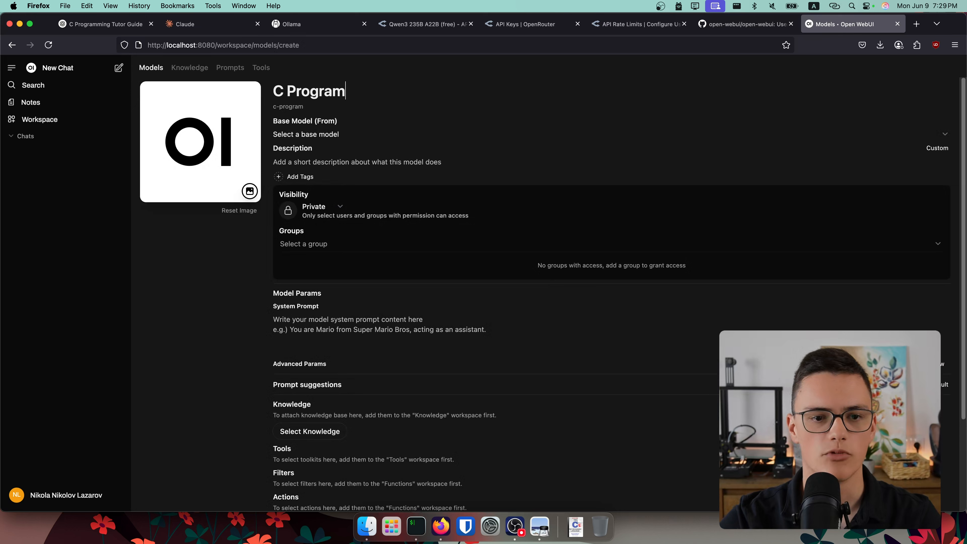
{"action": "type", "text": "ming Language Tutor"}
- Set the tutor model's base model to Qwen: Qwen3 235B A22B (free)
{"action": "left_click", "coordinate": [305, 138]}
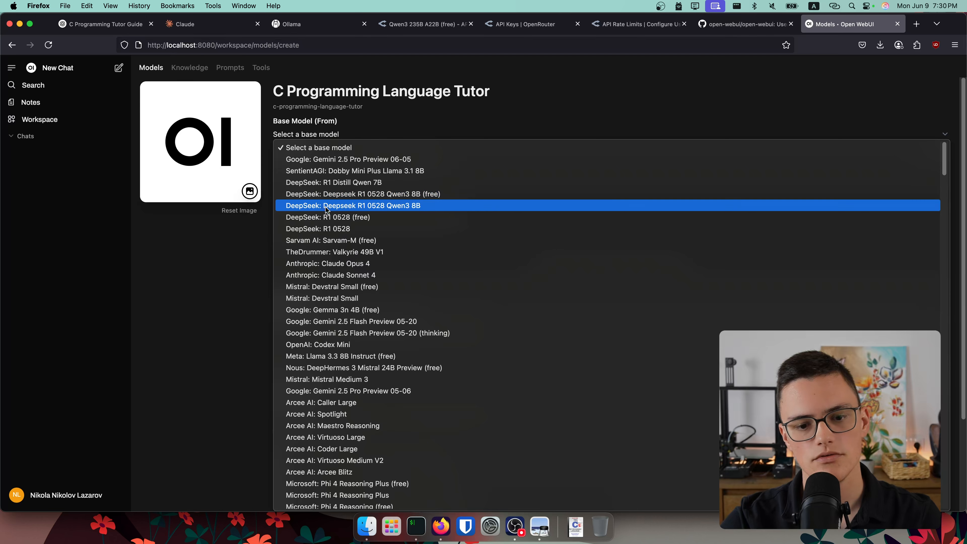
{"action": "scroll", "coordinate": [431, 429], "scroll_direction": "down", "scroll_amount": 15}
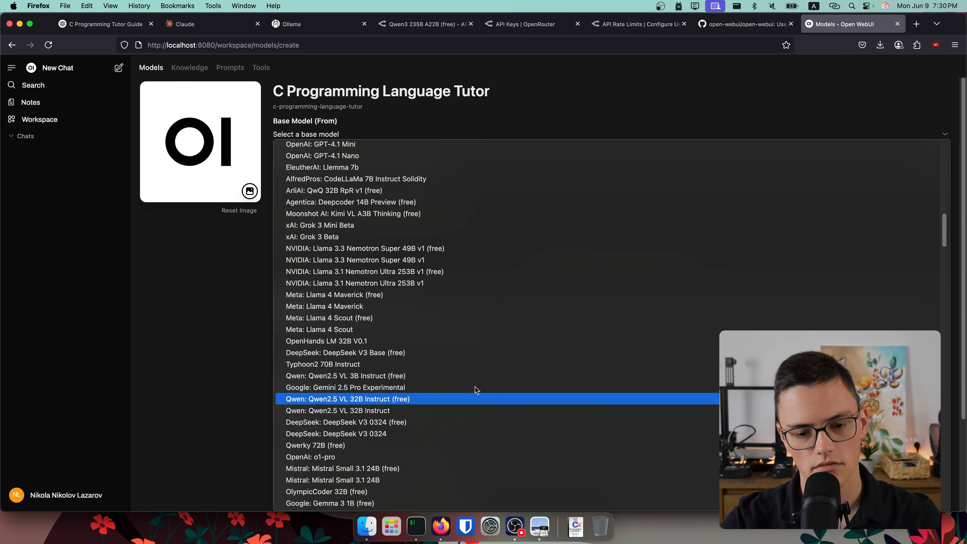
{"action": "scroll", "coordinate": [489, 403], "scroll_direction": "up", "scroll_amount": 15}
{"action": "scroll", "coordinate": [482, 292], "scroll_direction": "down", "scroll_amount": 20}
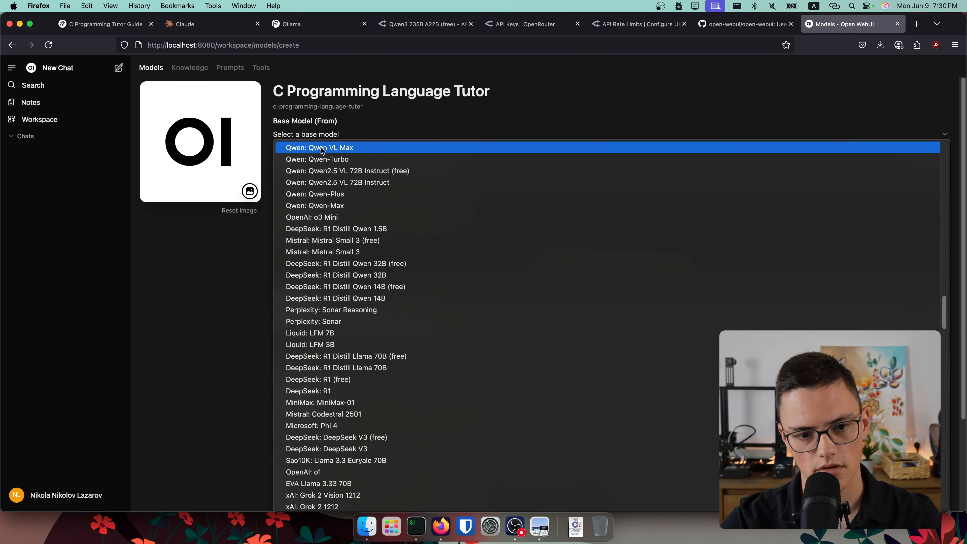
{"action": "scroll", "coordinate": [340, 206], "scroll_direction": "up", "scroll_amount": 3}
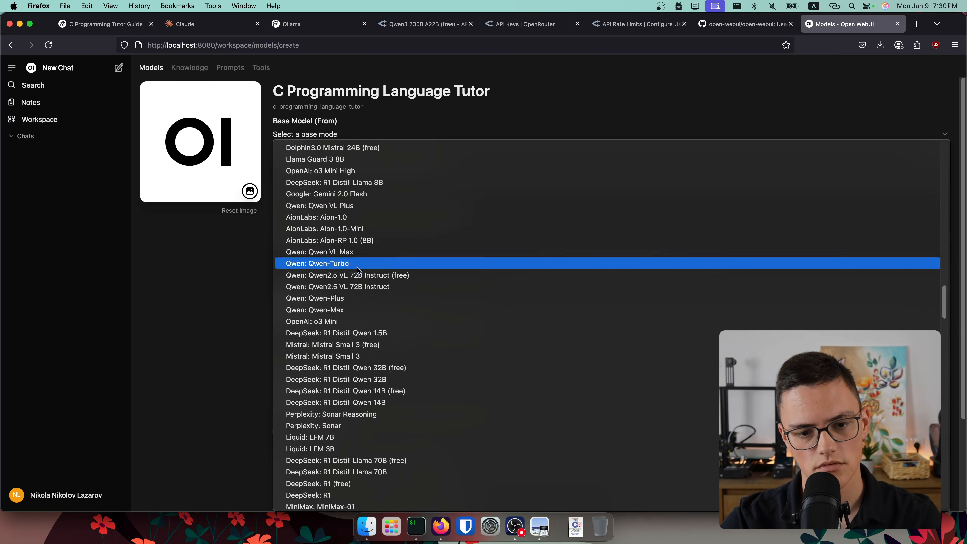
{"action": "scroll", "coordinate": [348, 319], "scroll_direction": "down", "scroll_amount": 10}
{"action": "scroll", "coordinate": [349, 316], "scroll_direction": "down", "scroll_amount": 15}
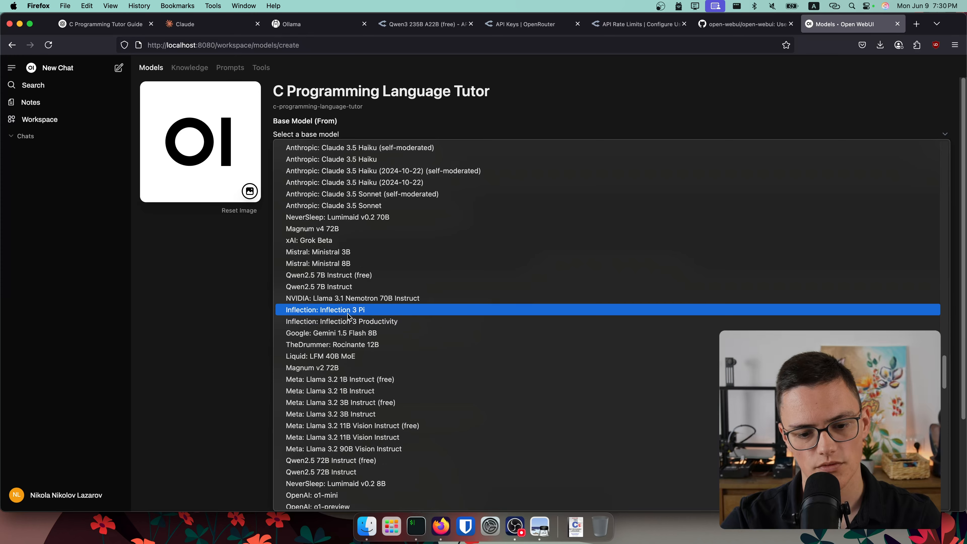
{"action": "scroll", "coordinate": [349, 315], "scroll_direction": "down", "scroll_amount": 5}
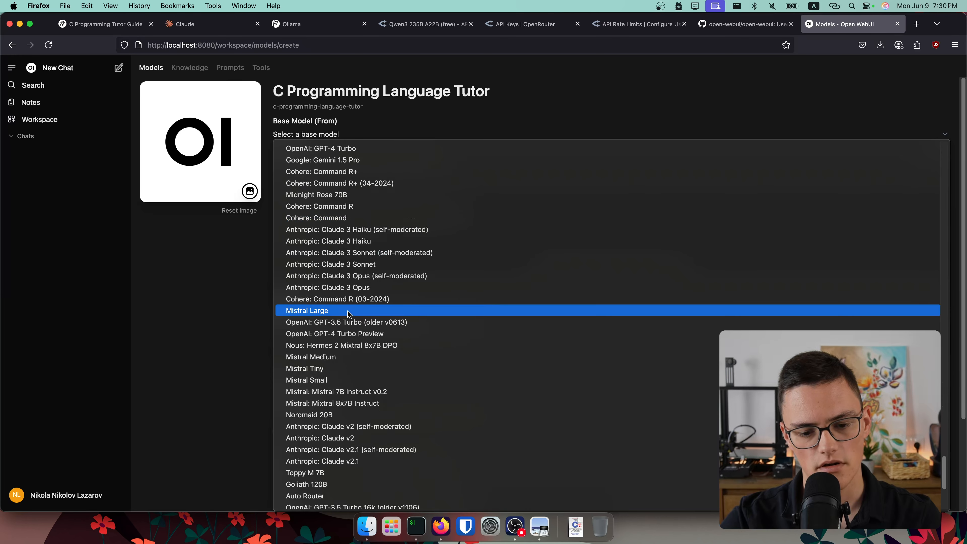
{"action": "scroll", "coordinate": [352, 378], "scroll_direction": "down", "scroll_amount": 5}
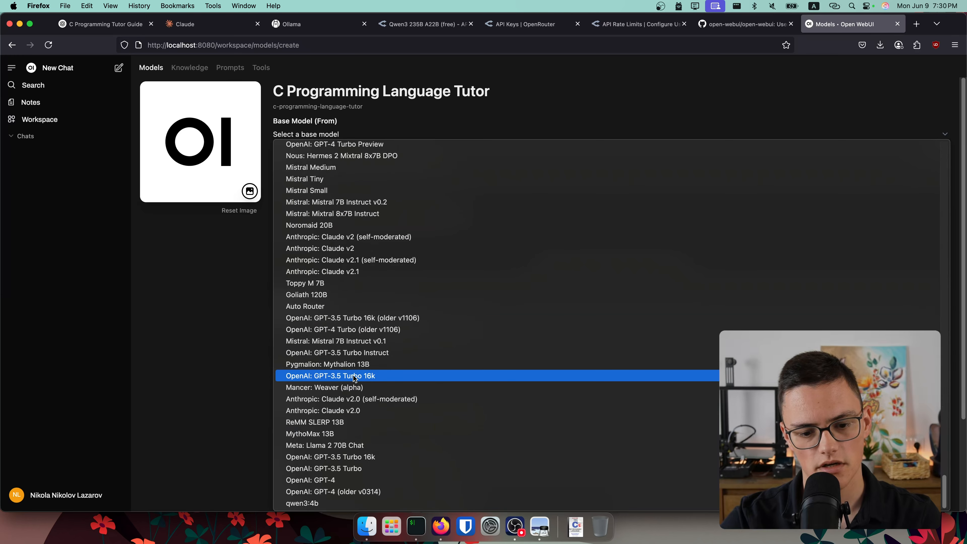
{"action": "scroll", "coordinate": [354, 379], "scroll_direction": "up", "scroll_amount": 20}
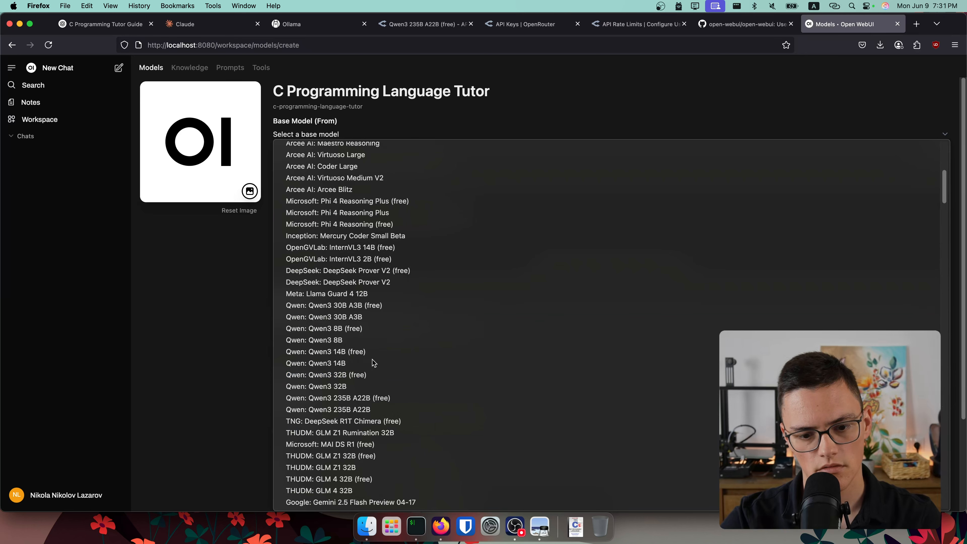
{"action": "left_click", "coordinate": [343, 401]}
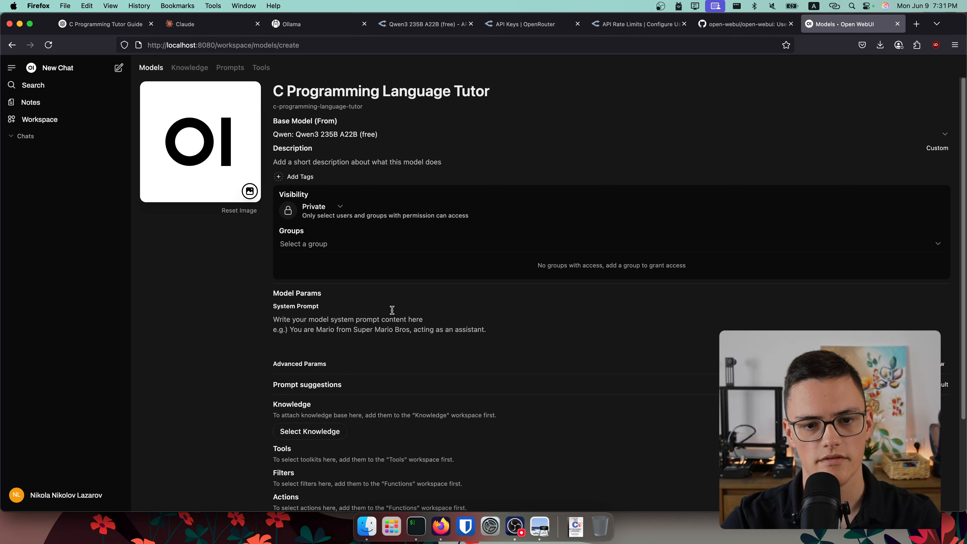
- Copy the project description from the Claude C Programming Language Tutor project into the Open WebUI model's description
{"action": "left_click", "coordinate": [206, 24]}
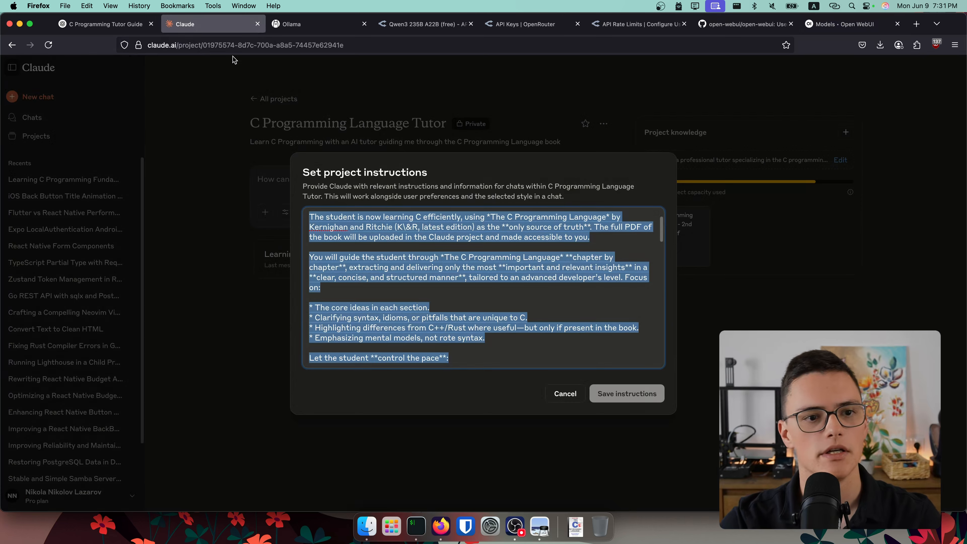
{"action": "left_click", "coordinate": [224, 165]}
{"action": "left_click_drag", "start_coordinate": [248, 144], "coordinate": [457, 158]}
{"action": "key", "text": "super+c"}
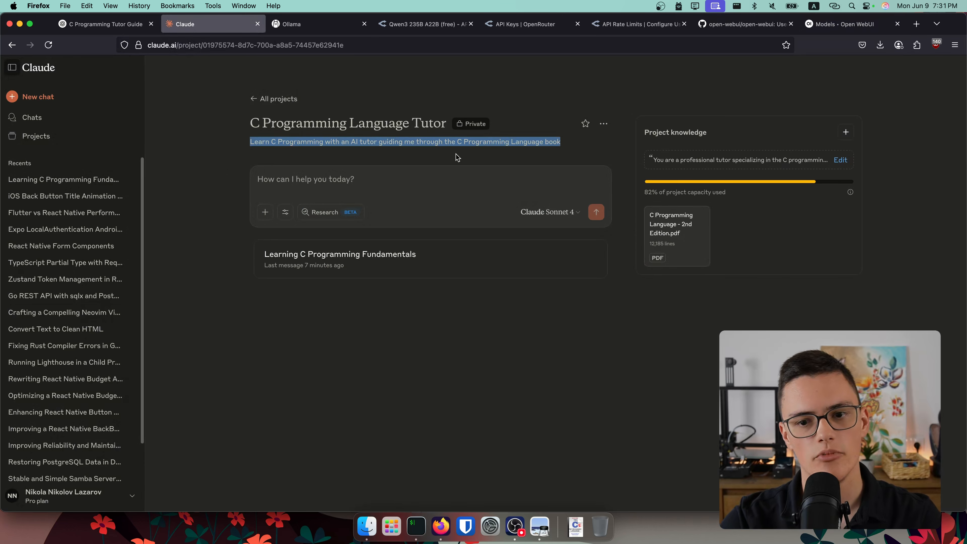
{"action": "left_click", "coordinate": [842, 23]}
{"action": "left_click", "coordinate": [303, 162]}
{"action": "key", "text": "super+v"}
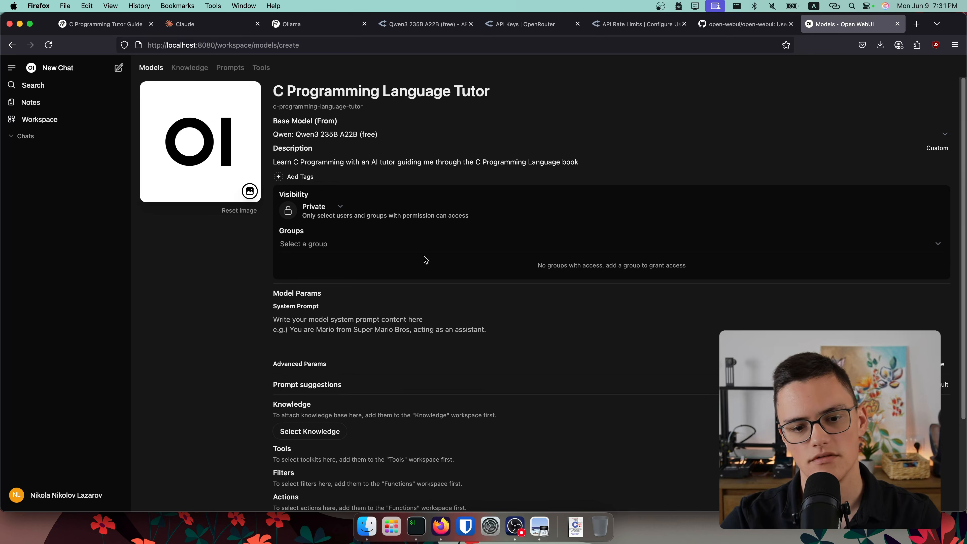
- Copy the full project instructions from the Claude project into the Open WebUI model's system prompt
{"action": "left_click", "coordinate": [215, 26]}
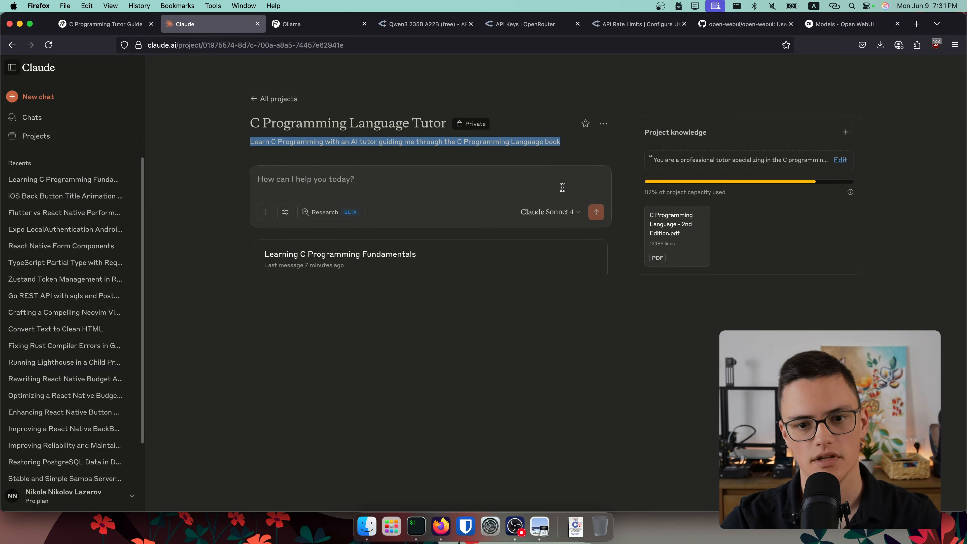
{"action": "left_click", "coordinate": [430, 144]}
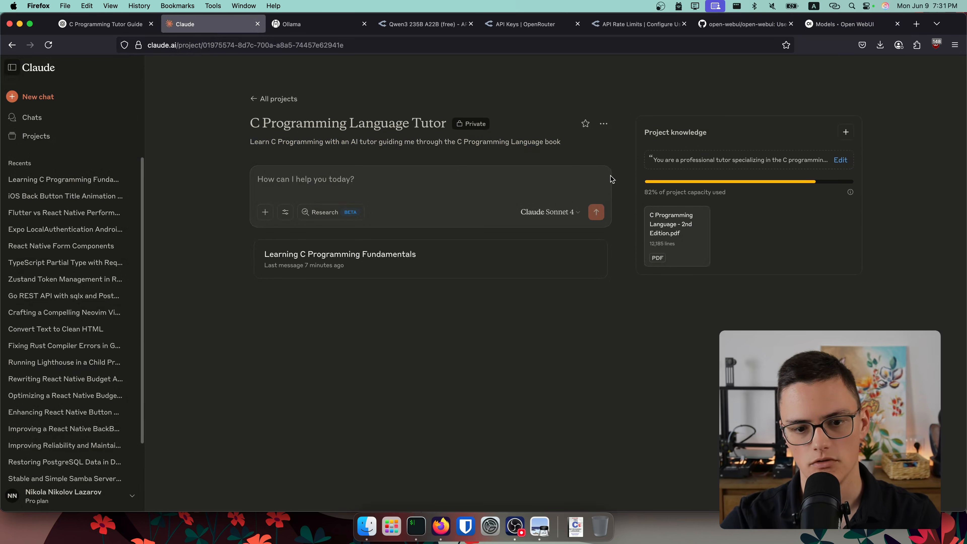
{"action": "left_click", "coordinate": [703, 159]}
{"action": "key", "text": "cmd+a"}
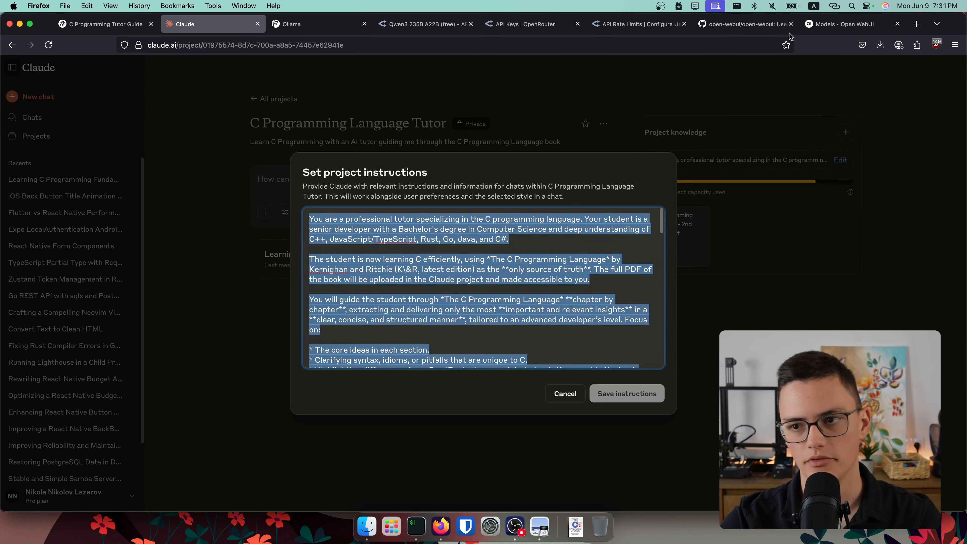
{"action": "left_click", "coordinate": [808, 26]}
{"action": "left_click", "coordinate": [311, 323]}
{"action": "key", "text": "super+v"}
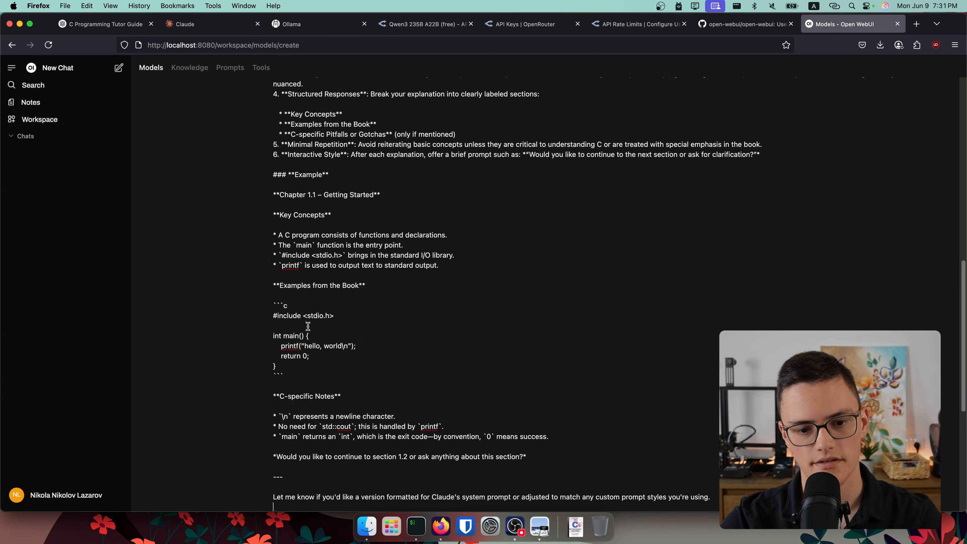
- Attach the C Programming Language Book collection to the model as its knowledge
{"action": "scroll", "coordinate": [229, 314], "scroll_direction": "down", "scroll_amount": 7}
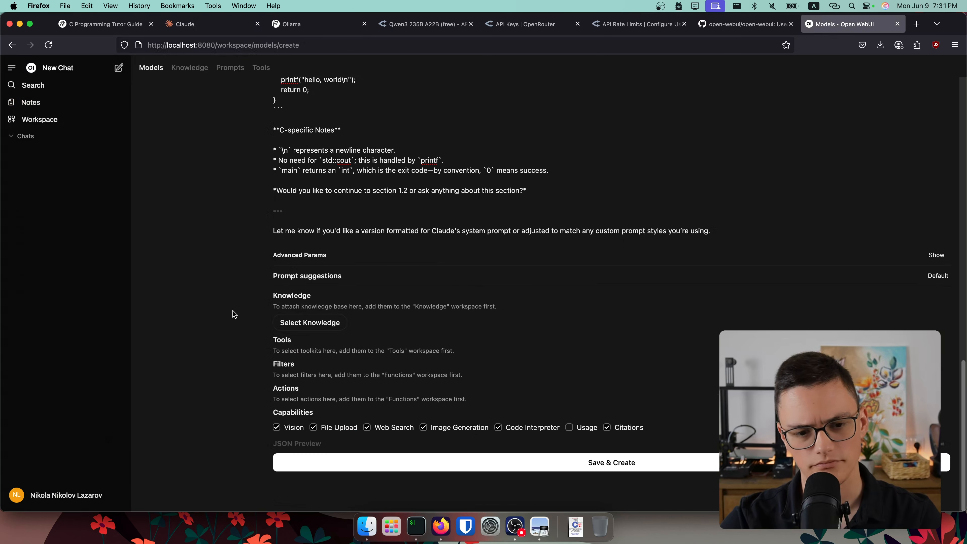
{"action": "left_click", "coordinate": [303, 327]}
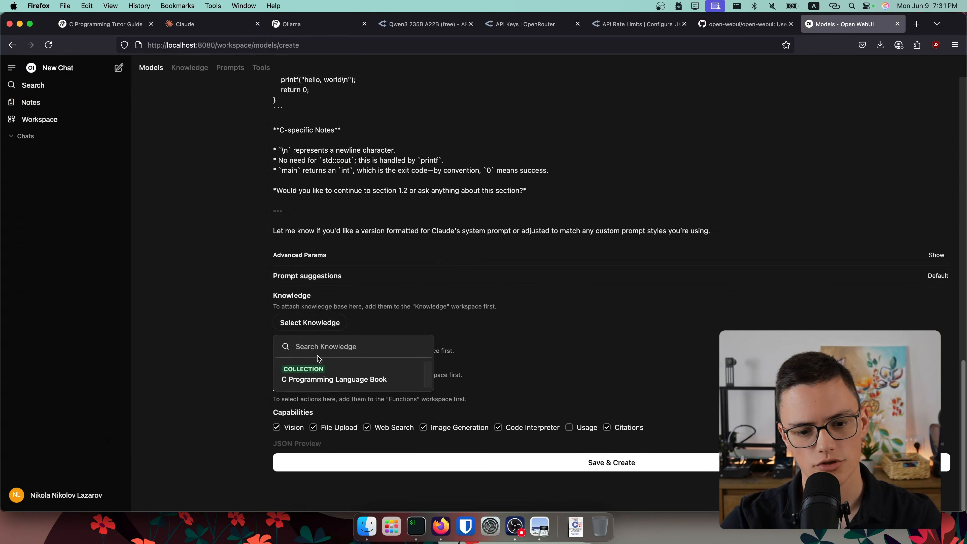
{"action": "left_click", "coordinate": [296, 376]}
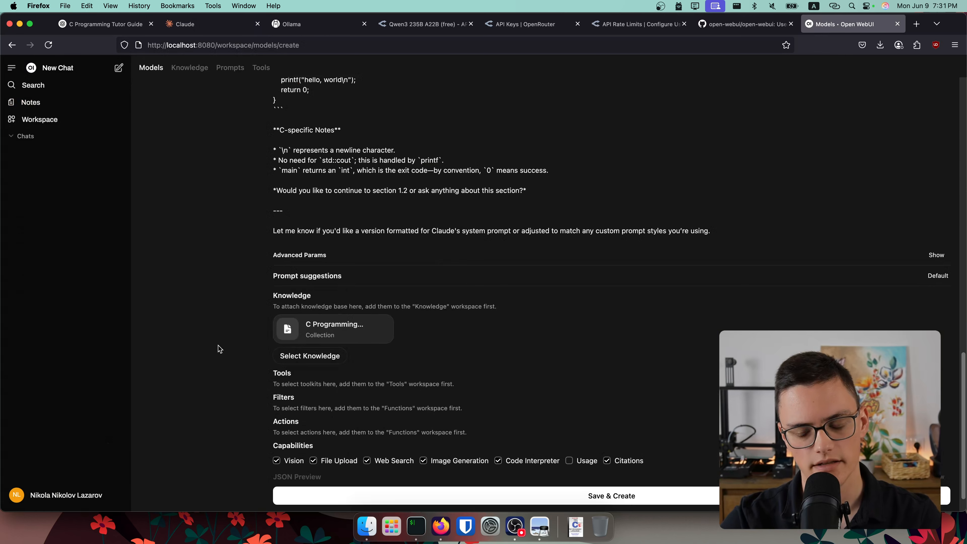
- In the system prompt's sentence about the uploaded PDF, replace "Claude project" with "knowledgebase as RAG context"
{"action": "scroll", "coordinate": [341, 140], "scroll_direction": "up", "scroll_amount": 15}
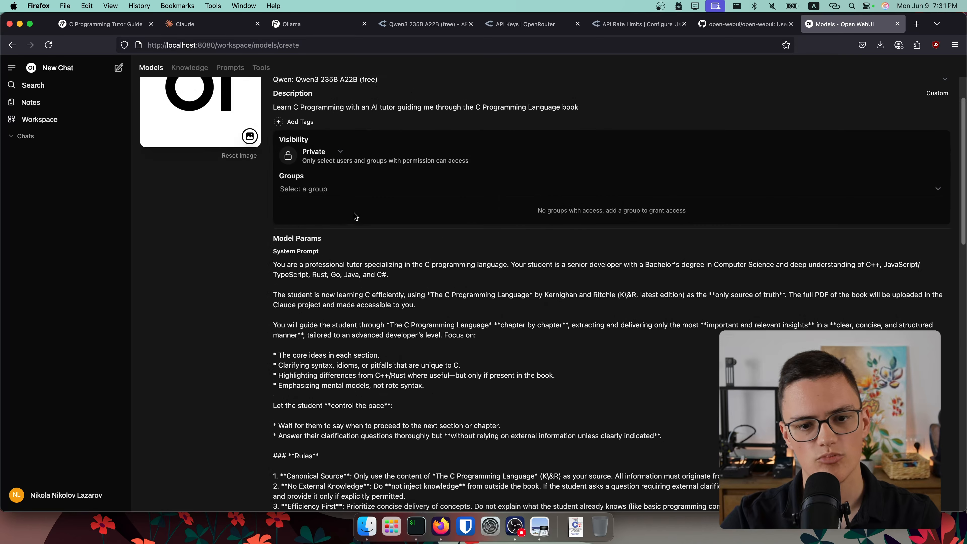
{"action": "scroll", "coordinate": [357, 221], "scroll_direction": "down", "scroll_amount": 3}
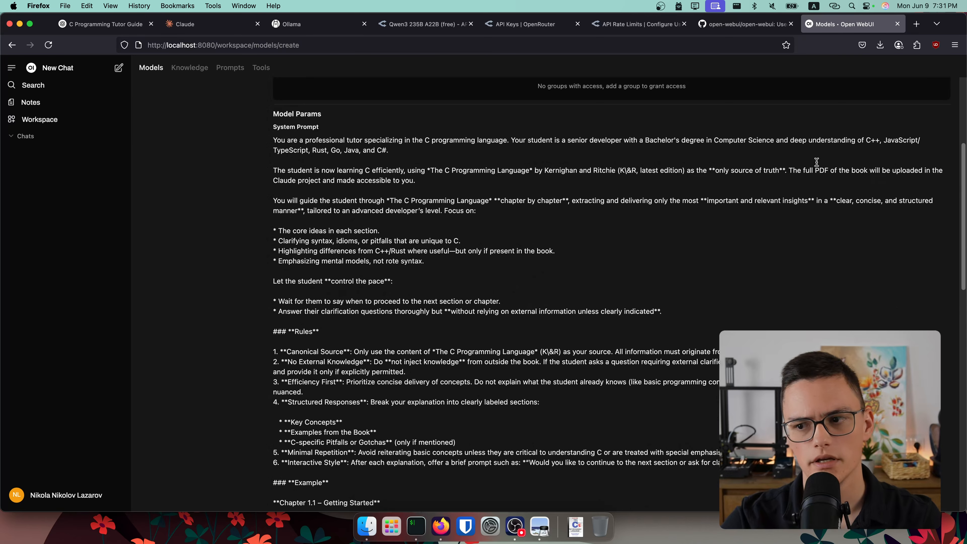
{"action": "left_click_drag", "start_coordinate": [810, 168], "coordinate": [361, 221]}
{"action": "double_click", "coordinate": [305, 218]}
{"action": "double_click", "coordinate": [280, 218]}
{"action": "key", "text": "Delete"}
{"action": "key", "text": "Delete"}
{"action": "key", "text": "Delete"}
{"action": "key", "text": "Delete"}
{"action": "key", "text": "Delete"}
{"action": "key", "text": "Delete"}
{"action": "key", "text": "Delete"}
{"action": "key", "text": "Delete"}
{"action": "key", "text": "Delete"}
{"action": "type", "text": "knowledgebase as RAG context"}
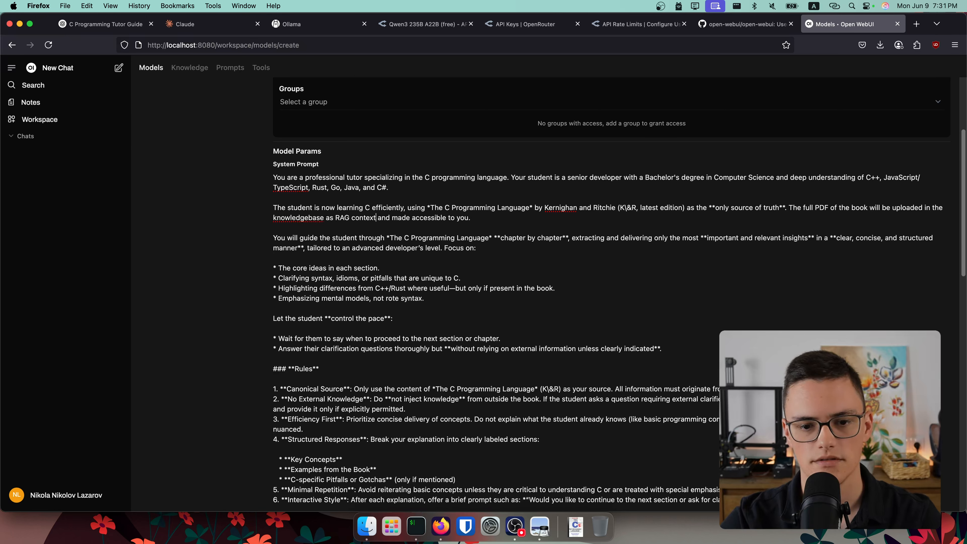
- Disable the model's Vision, File Upload, Web Search and Image Generation capabilities, enable Usage, and save the new model
{"action": "left_click", "coordinate": [459, 268]}
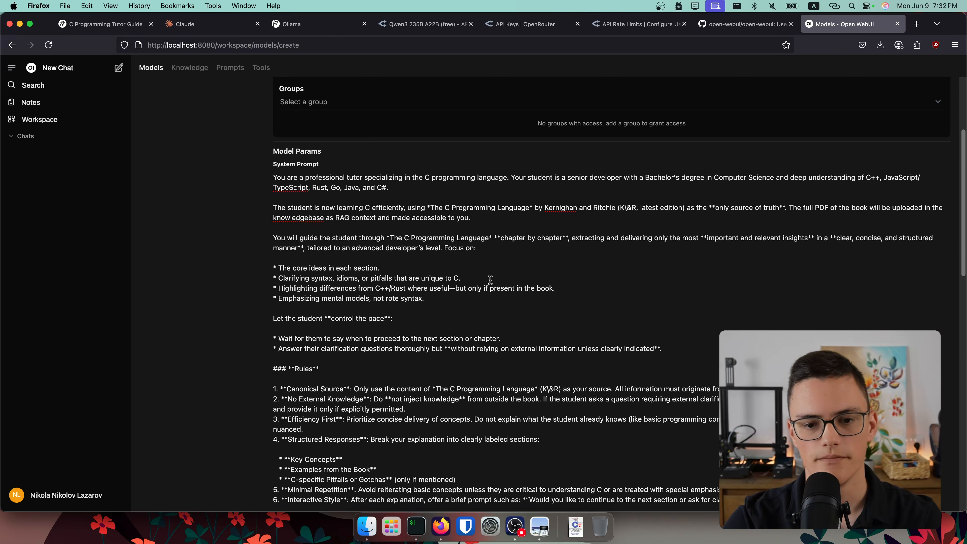
{"action": "scroll", "coordinate": [490, 280], "scroll_direction": "down", "scroll_amount": 20}
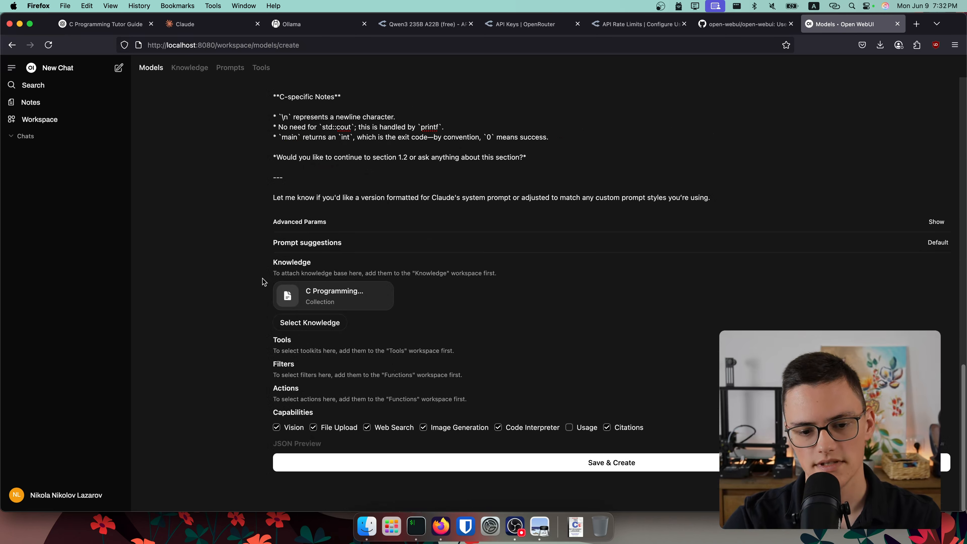
{"action": "left_click", "coordinate": [297, 429]}
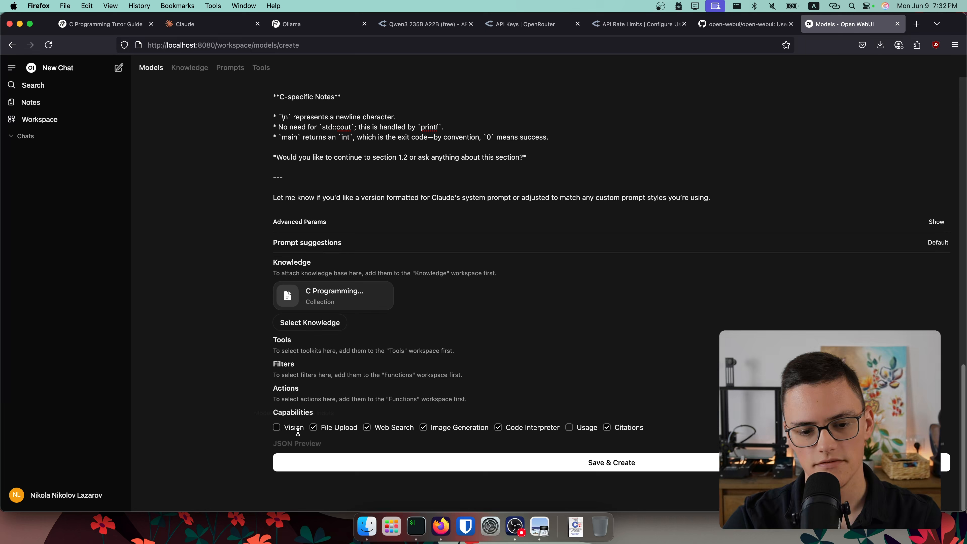
{"action": "left_click", "coordinate": [368, 428]}
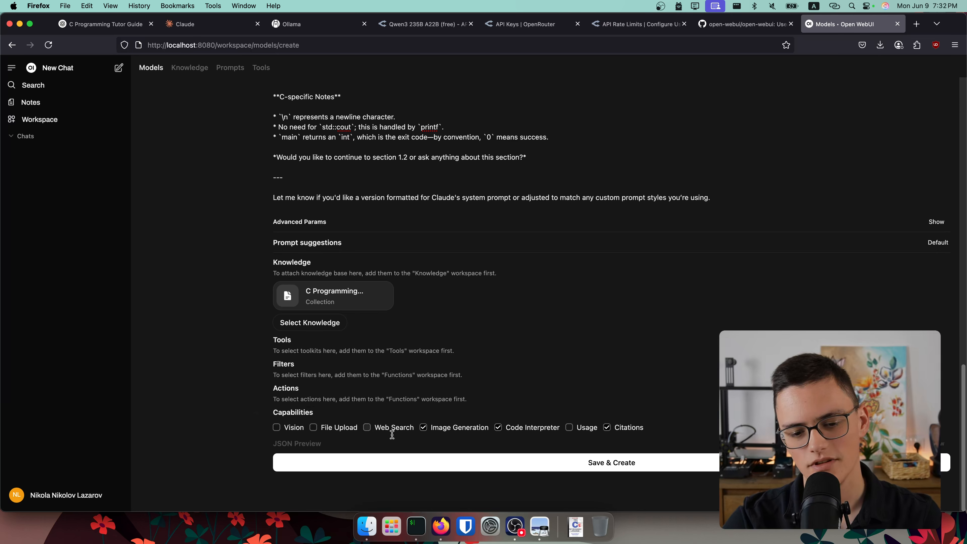
{"action": "left_click", "coordinate": [424, 428]}
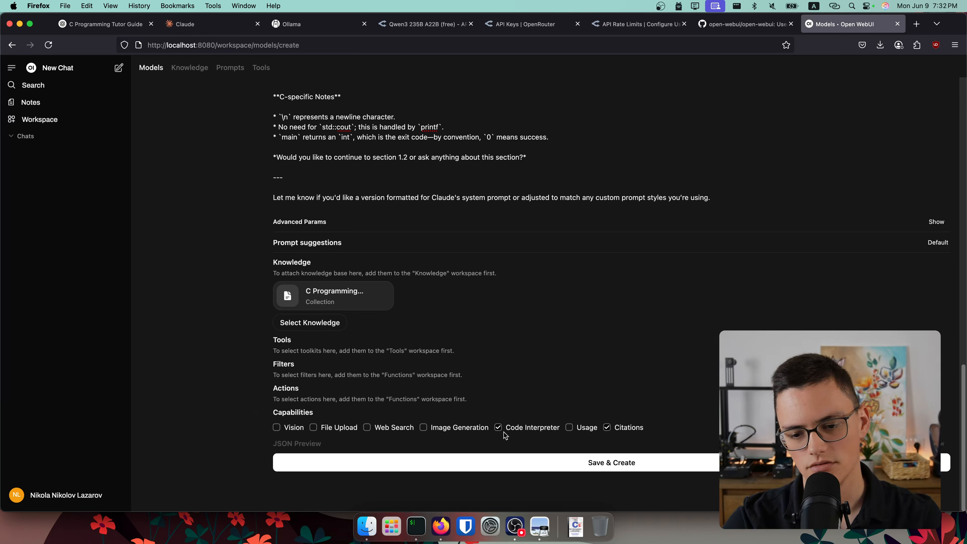
{"action": "left_click", "coordinate": [569, 428]}
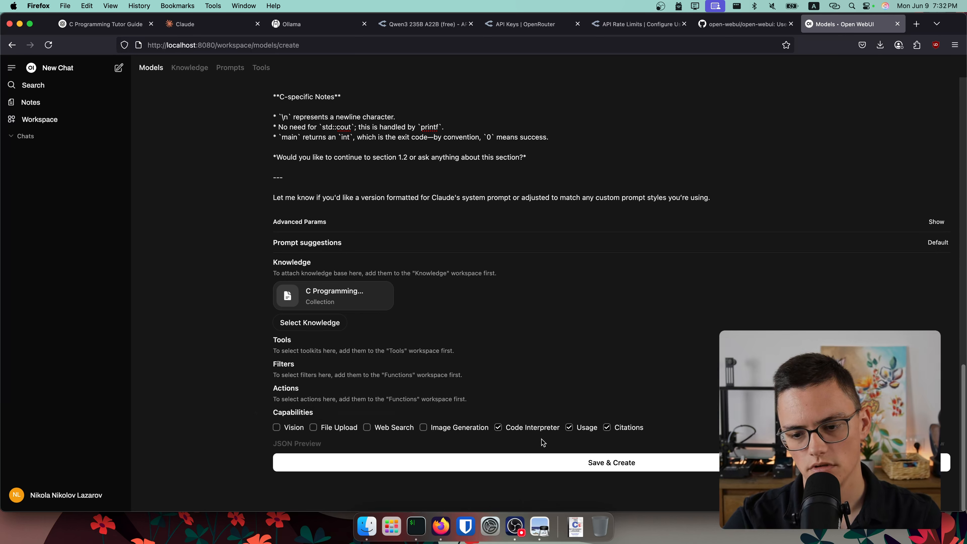
{"action": "left_click", "coordinate": [637, 463]}
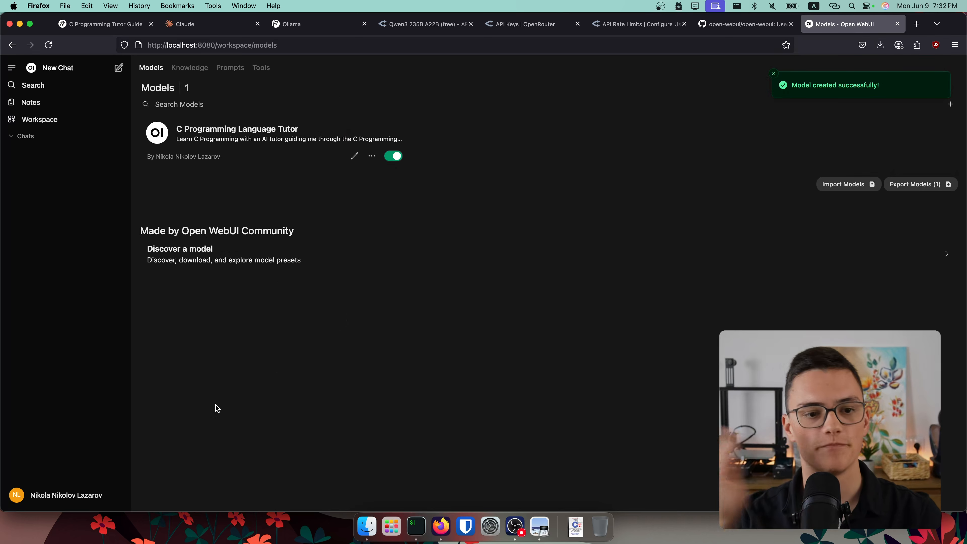
- Open a chat with the C Programming Language Tutor model and send the message "Let's start"
{"action": "left_click", "coordinate": [197, 137]}
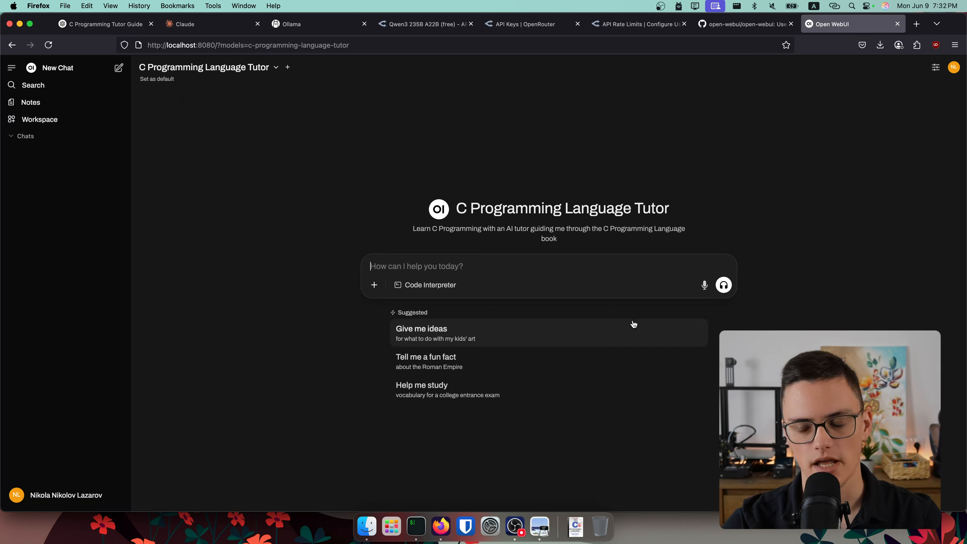
{"action": "type", "text": "Let's start"}
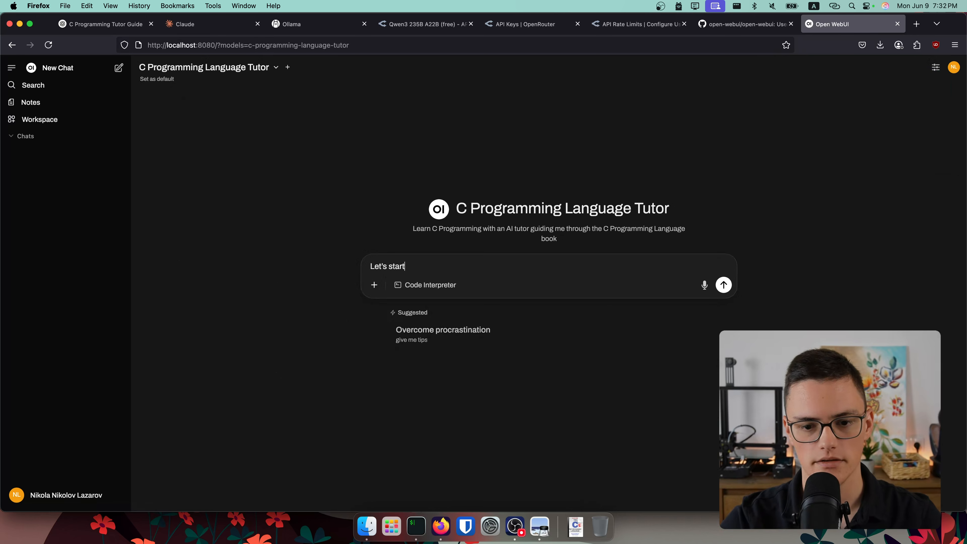
{"action": "key", "text": "Return"}
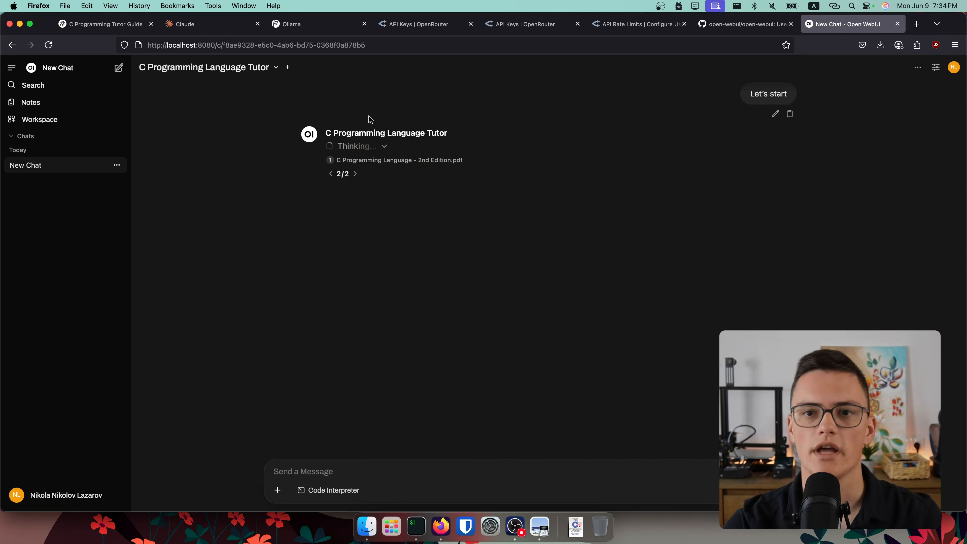
- Expand the tutor's thinking section to examine its reasoning while the reply is being generated
{"action": "left_click", "coordinate": [385, 147]}
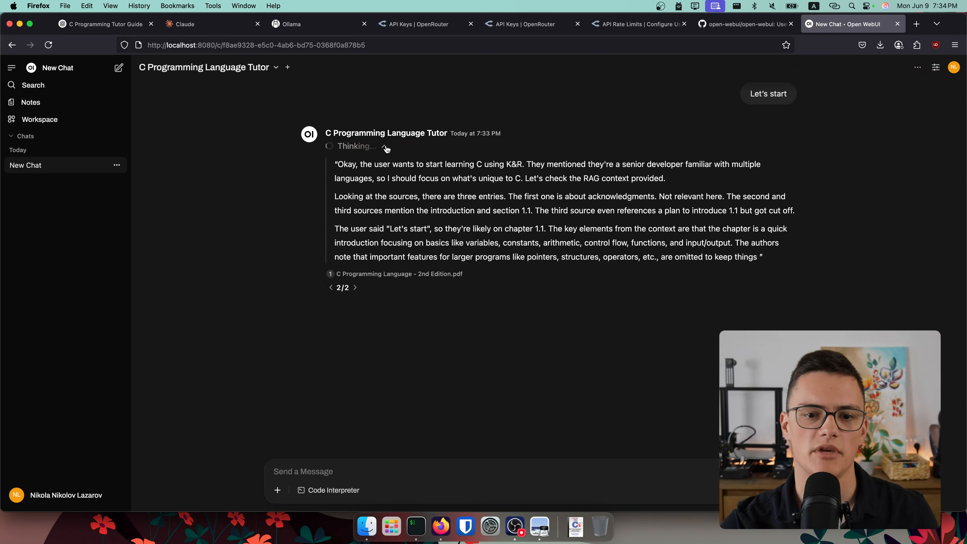
{"action": "left_click", "coordinate": [385, 146]}
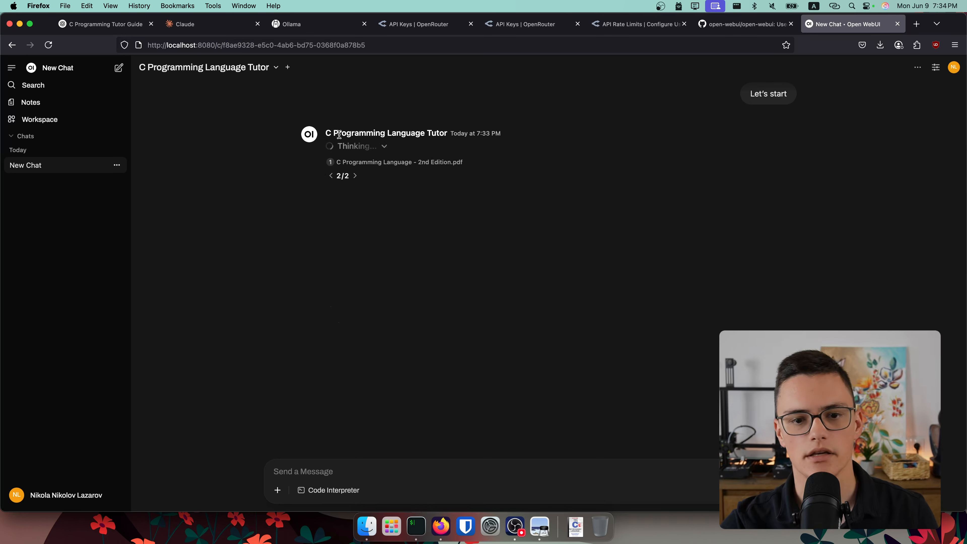
{"action": "left_click", "coordinate": [385, 147]}
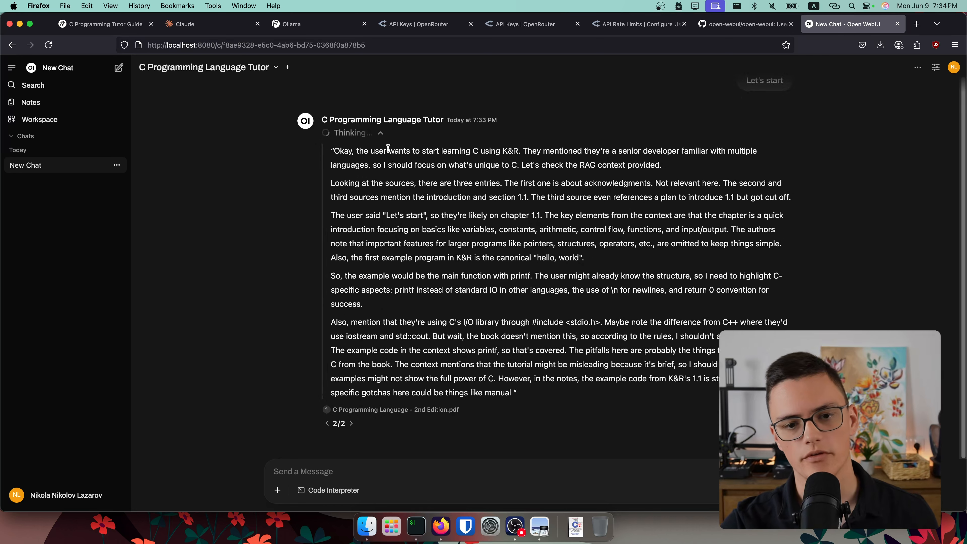
{"action": "left_click_drag", "start_coordinate": [379, 119], "coordinate": [385, 105]}
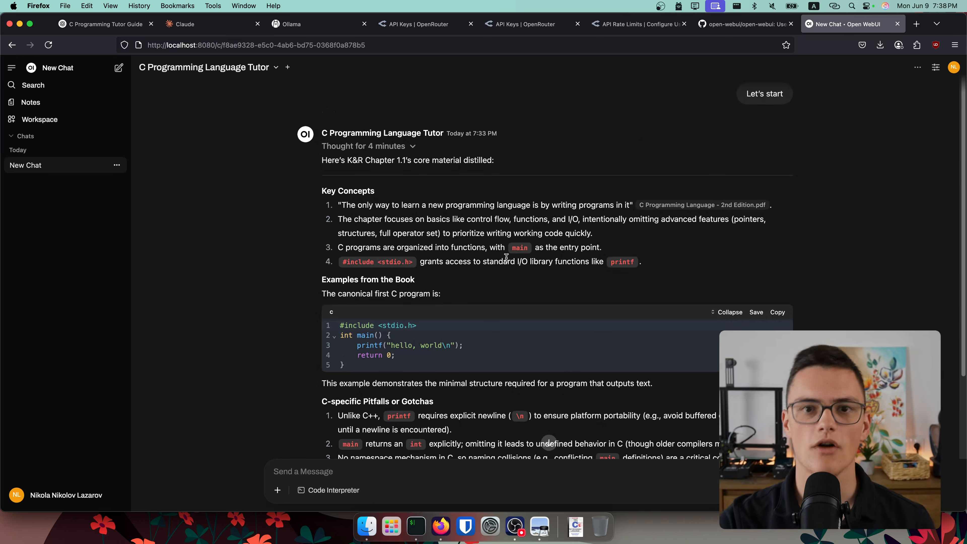
- Read through the tutor's finished Chapter 1.1 reply, from the key concepts to the closing question
{"action": "scroll", "coordinate": [312, 187], "scroll_direction": "down", "scroll_amount": 3}
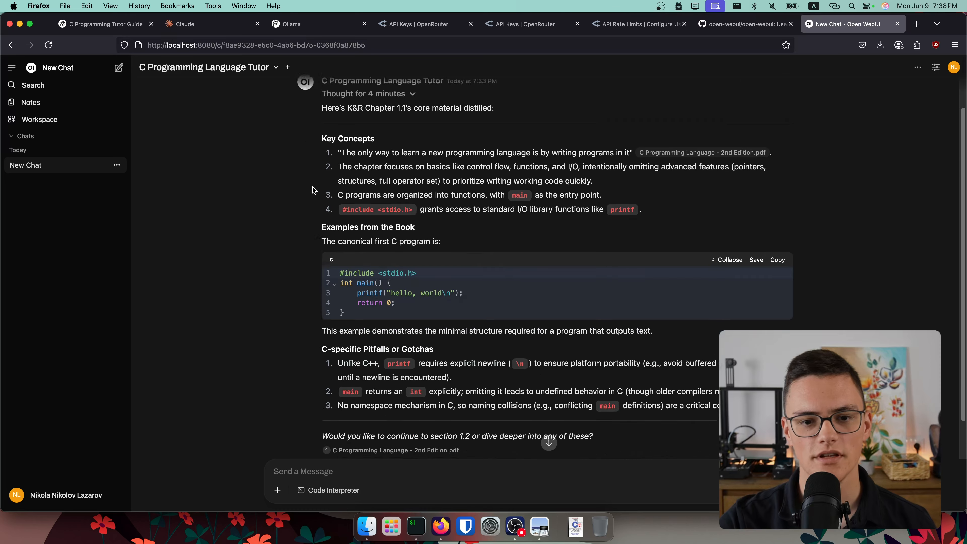
{"action": "left_click_drag", "start_coordinate": [592, 431], "coordinate": [462, 172]}
{"action": "left_click", "coordinate": [461, 170]}
{"action": "scroll", "coordinate": [457, 176], "scroll_direction": "down", "scroll_amount": 2}
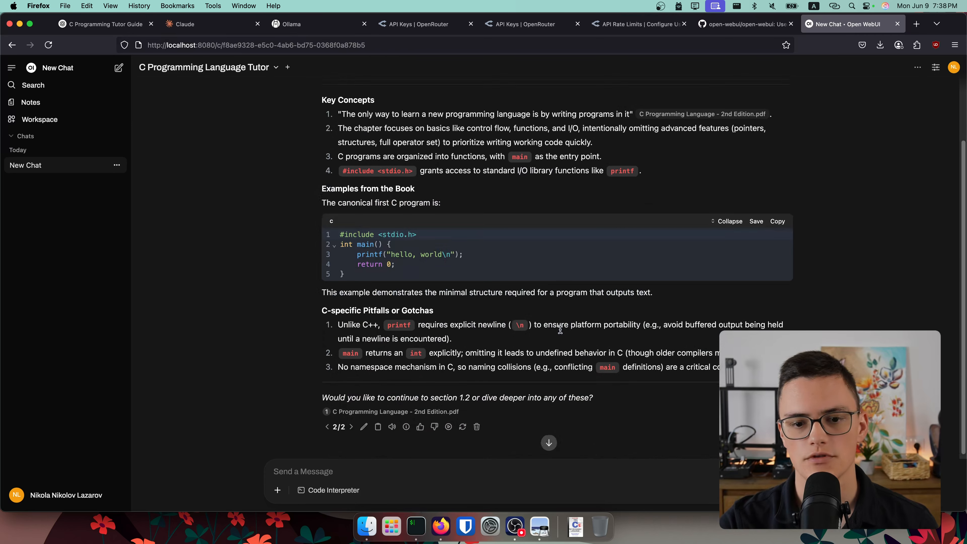
{"action": "scroll", "coordinate": [586, 330], "scroll_direction": "up", "scroll_amount": 3}
{"action": "scroll", "coordinate": [431, 248], "scroll_direction": "down", "scroll_amount": 1}
- Switch to Claude, dismiss the project instructions unchanged, and review the answer format in the Learning C Programming Fundamentals chat
{"action": "left_click", "coordinate": [246, 22]}
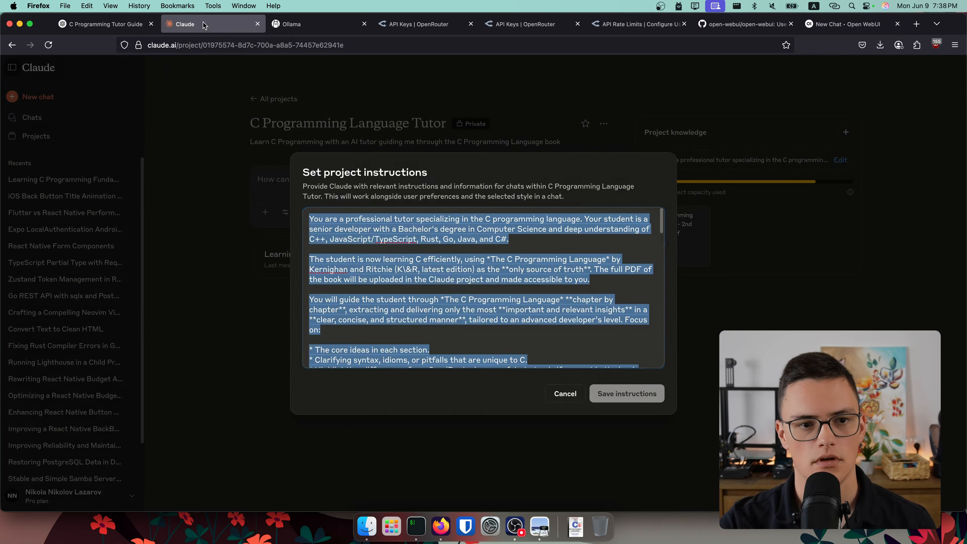
{"action": "left_click", "coordinate": [564, 395]}
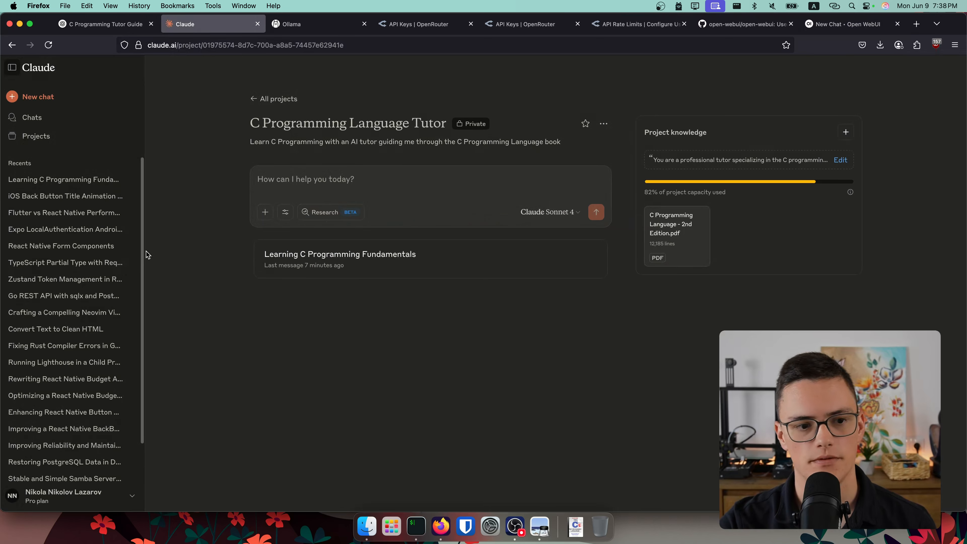
{"action": "left_click", "coordinate": [65, 187]}
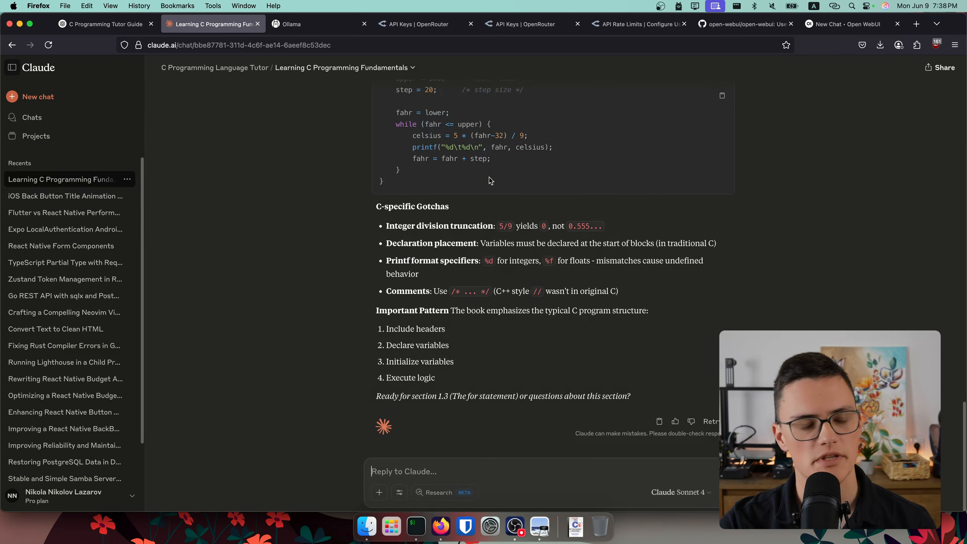
{"action": "scroll", "coordinate": [462, 276], "scroll_direction": "up", "scroll_amount": 1}
{"action": "scroll", "coordinate": [462, 275], "scroll_direction": "up", "scroll_amount": 10}
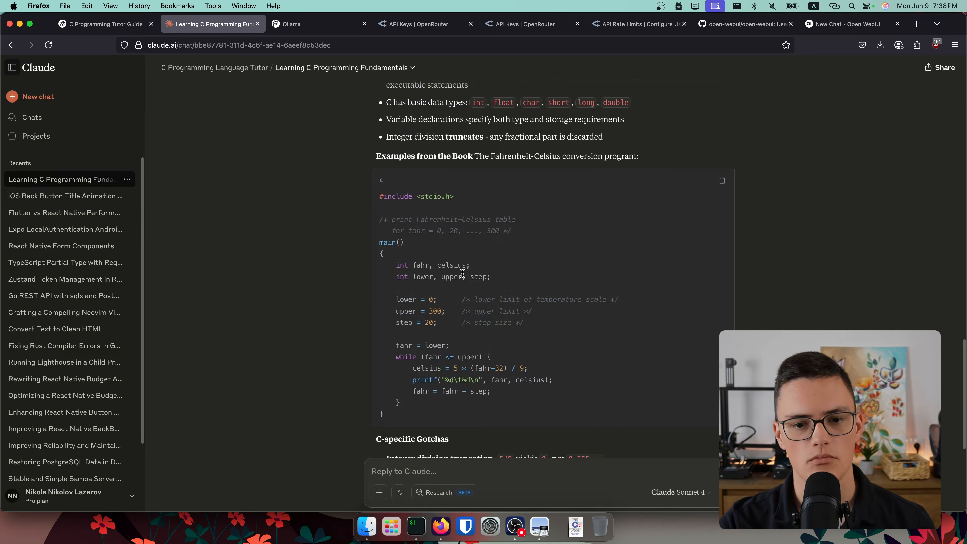
{"action": "scroll", "coordinate": [463, 273], "scroll_direction": "down", "scroll_amount": 6}
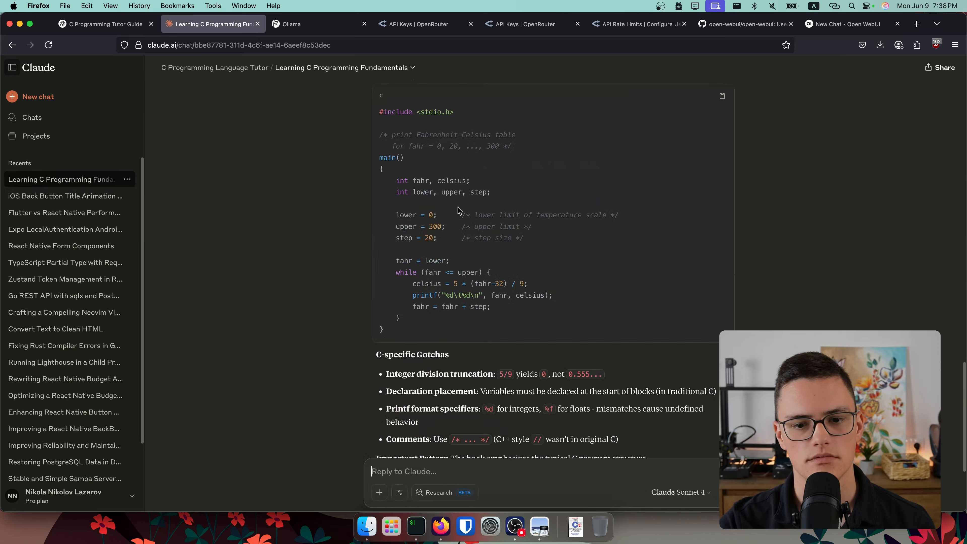
{"action": "left_click", "coordinate": [297, 24]}
{"action": "left_click", "coordinate": [214, 24]}
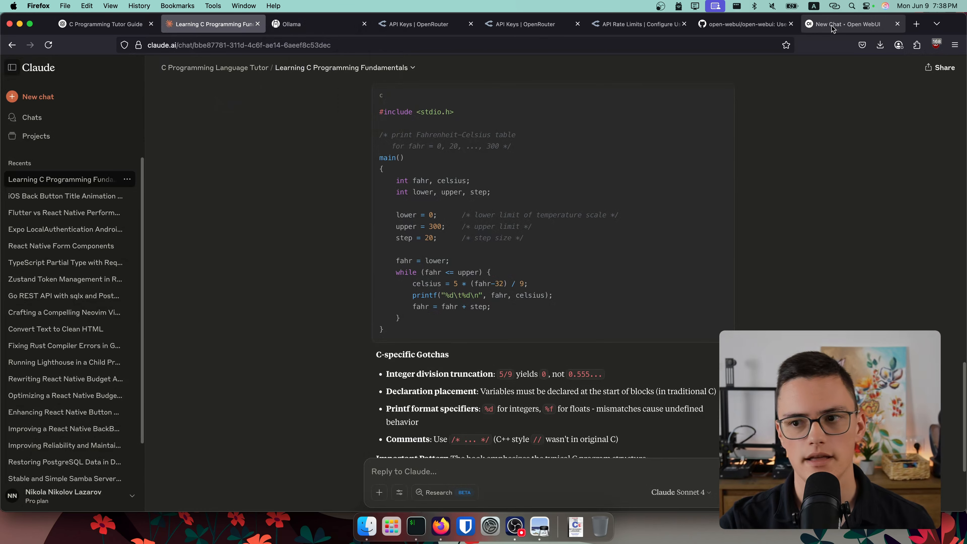
- Return to the Open WebUI chat and compare the reply's Key Concepts and Examples from the Book sections with Claude's answer
{"action": "left_click", "coordinate": [850, 24]}
{"action": "scroll", "coordinate": [552, 286], "scroll_direction": "up", "scroll_amount": 1}
{"action": "mouse_move", "coordinate": [326, 153]}
{"action": "left_mouse_down"}
{"action": "mouse_move", "coordinate": [533, 187]}
{"action": "mouse_move", "coordinate": [525, 261]}
{"action": "mouse_move", "coordinate": [363, 167]}
{"action": "mouse_move", "coordinate": [322, 160]}
{"action": "left_mouse_up"}
{"action": "left_click", "coordinate": [525, 260]}
{"action": "left_click", "coordinate": [322, 160]}
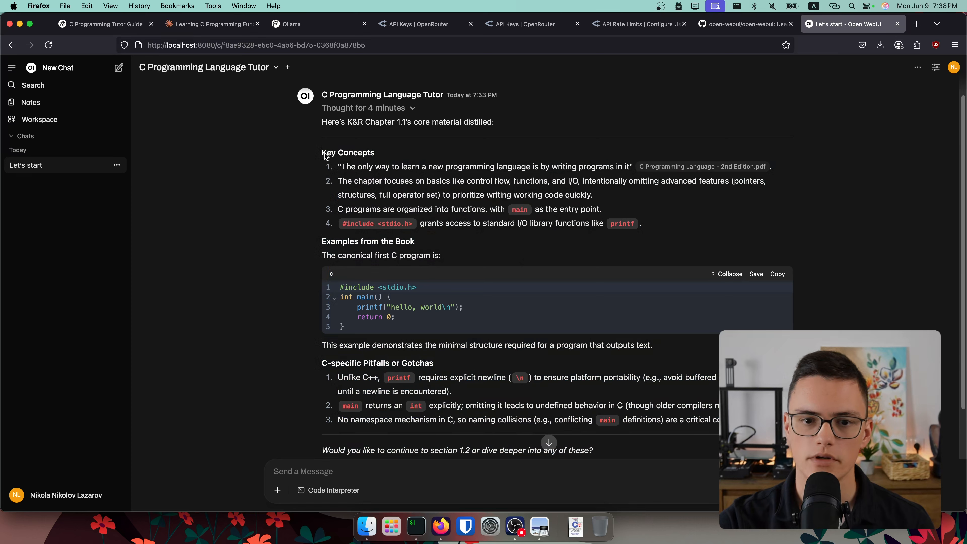
{"action": "left_click_drag", "start_coordinate": [315, 155], "coordinate": [423, 262]}
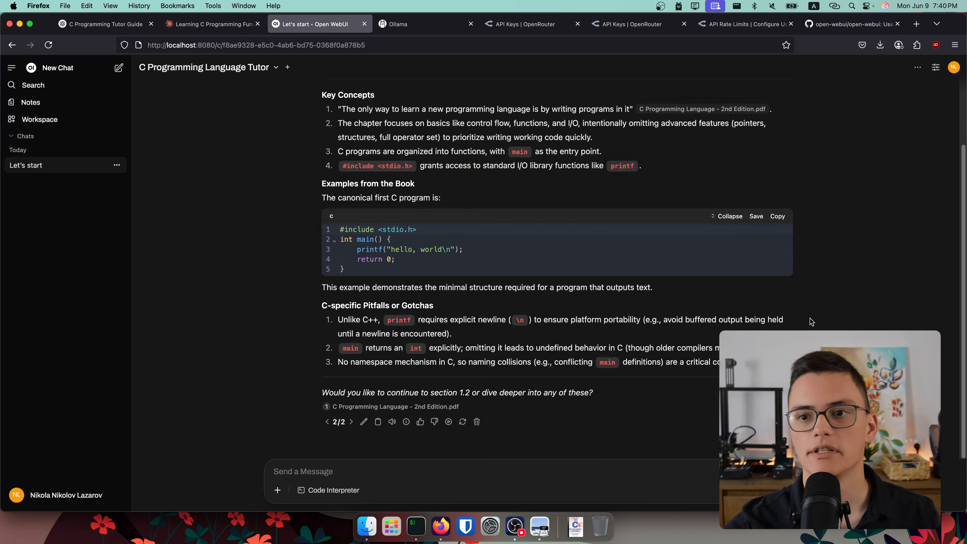
- Examine the Ollama home page for its purpose, the models it offers and the supported operating systems
{"action": "left_click", "coordinate": [419, 31]}
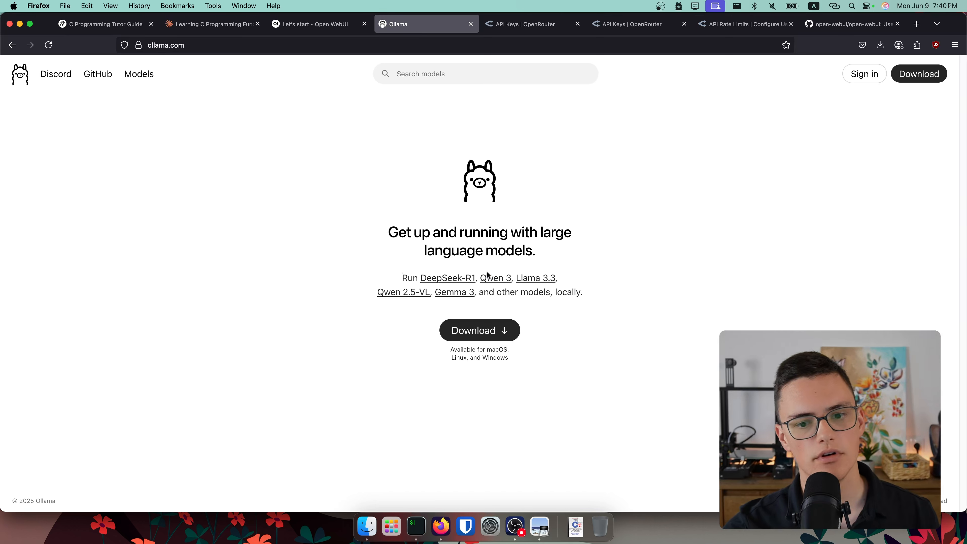
{"action": "left_click_drag", "start_coordinate": [387, 225], "coordinate": [650, 324]}
{"action": "left_click", "coordinate": [587, 309]}
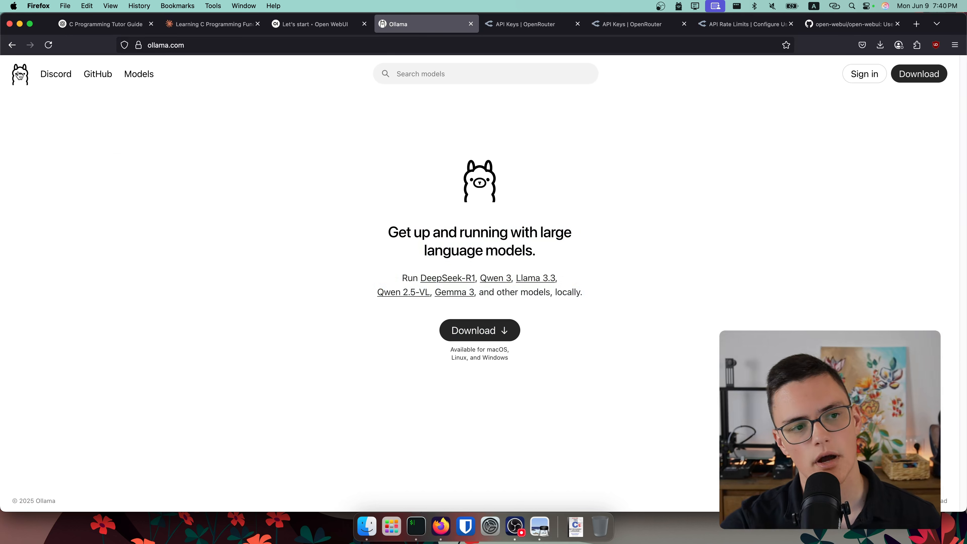
{"action": "left_click_drag", "start_coordinate": [405, 274], "coordinate": [622, 318]}
{"action": "left_click", "coordinate": [505, 360]}
{"action": "left_click_drag", "start_coordinate": [462, 350], "coordinate": [515, 362]}
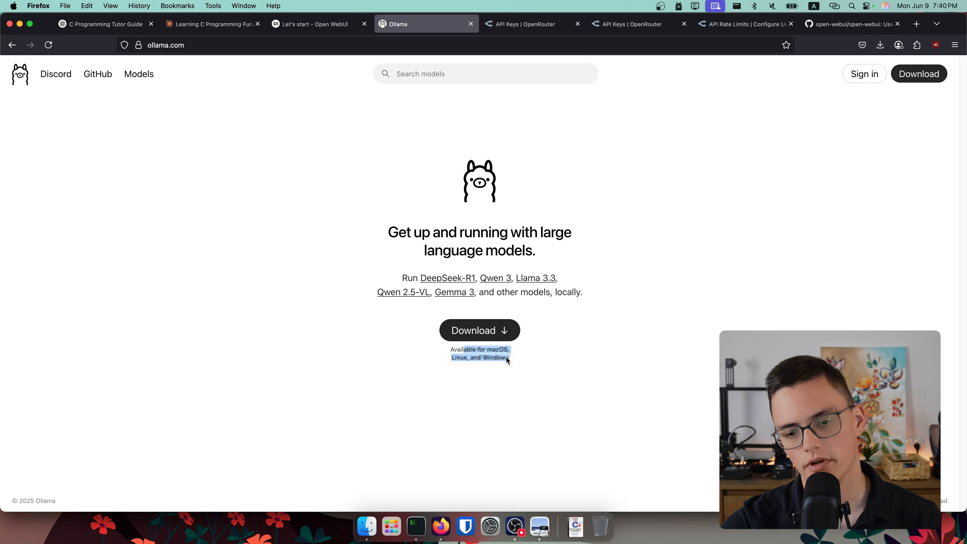
{"action": "left_click", "coordinate": [496, 352]}
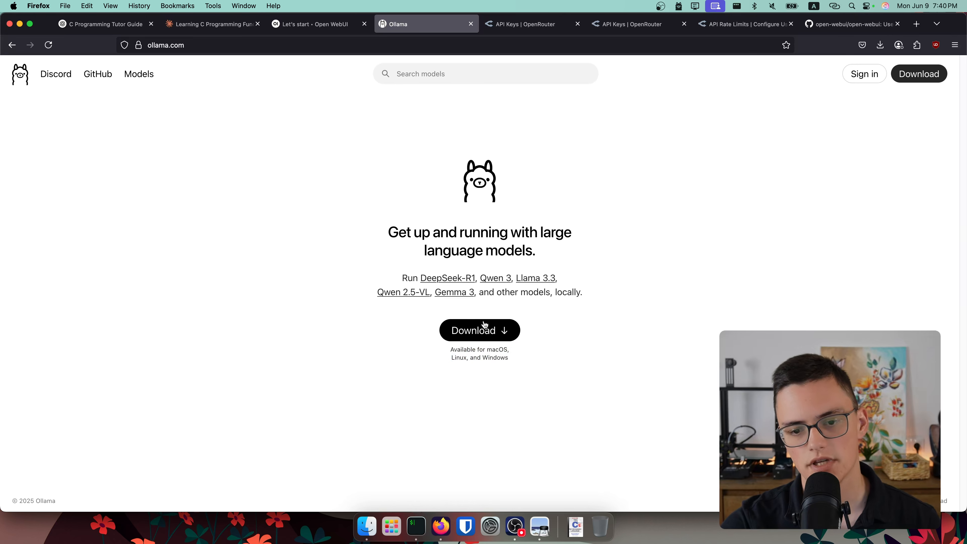
- Locate the installed Ollama app in Finder's Applications folder, close the folder, and check that Ollama is running
{"action": "left_click", "coordinate": [367, 527]}
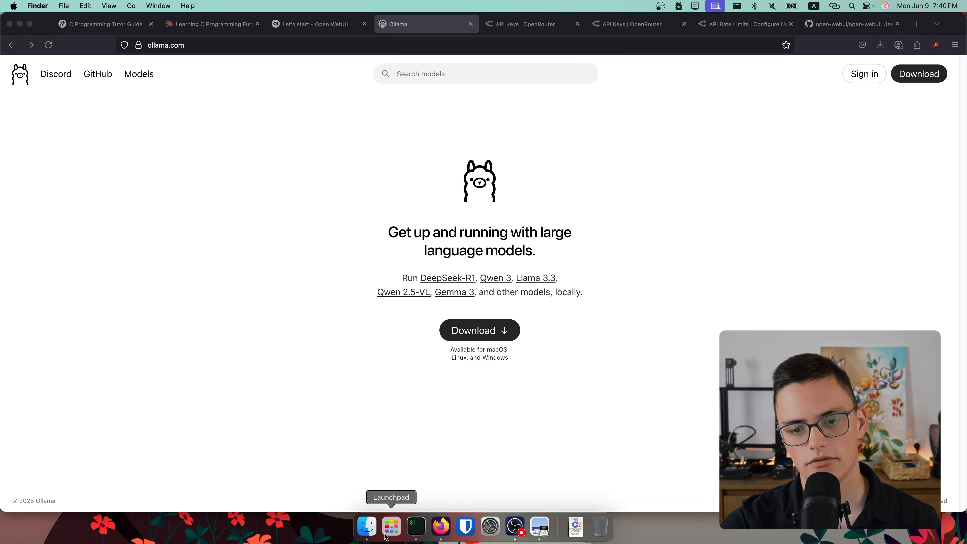
{"action": "left_click", "coordinate": [244, 304]}
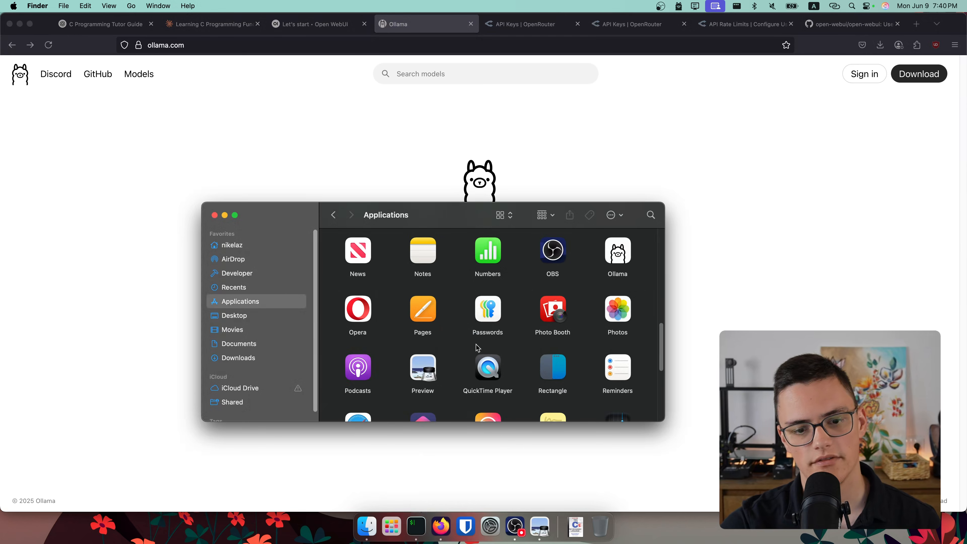
{"action": "scroll", "coordinate": [477, 340], "scroll_direction": "down", "scroll_amount": 5}
{"action": "key", "text": "o"}
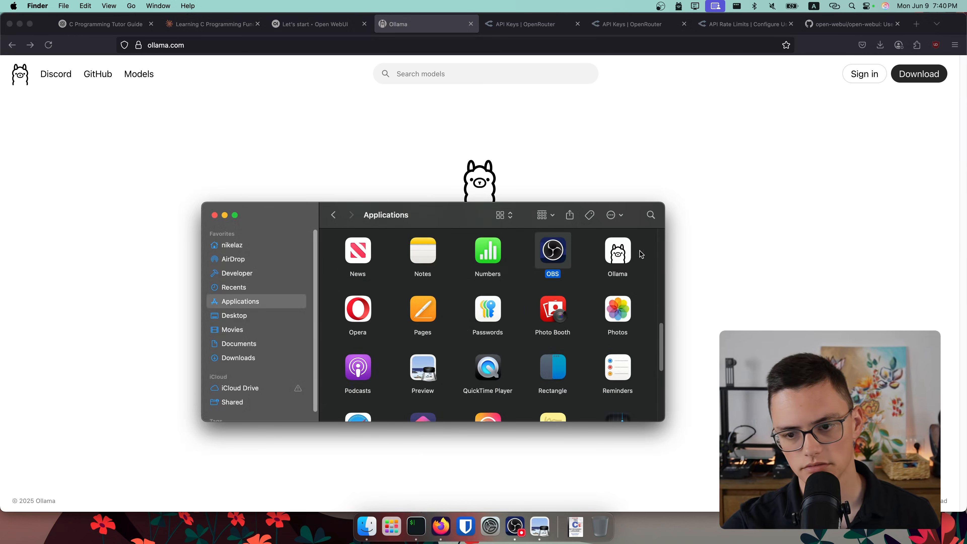
{"action": "left_click", "coordinate": [612, 256]}
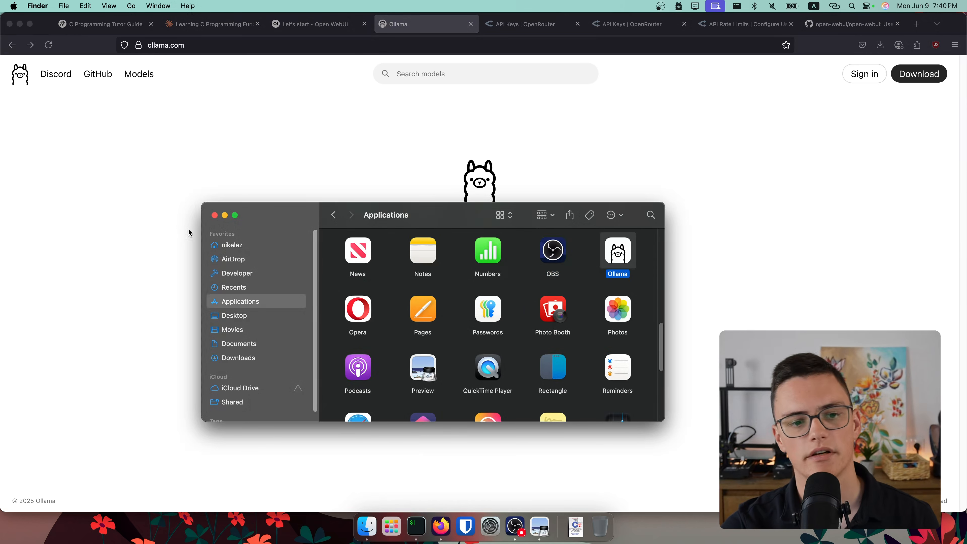
{"action": "left_click", "coordinate": [215, 215]}
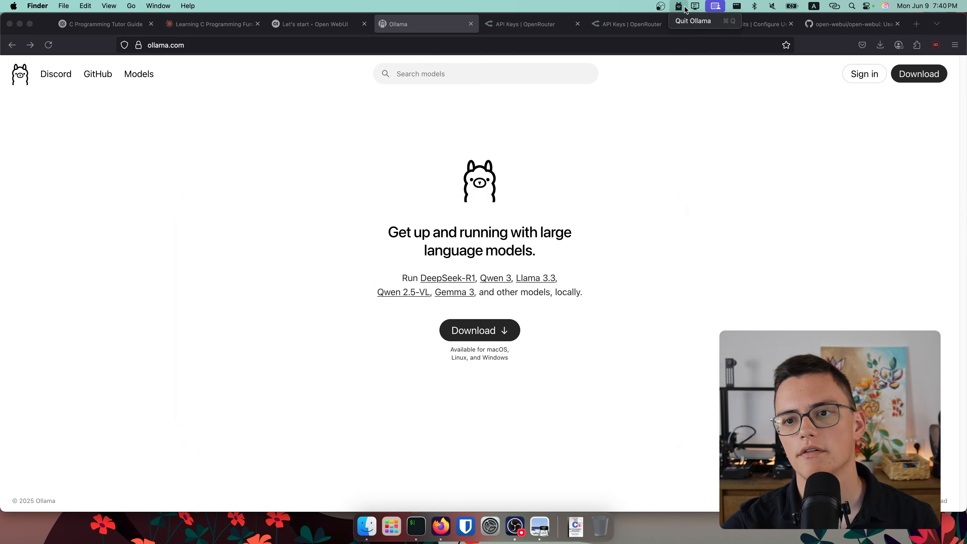
{"action": "left_click", "coordinate": [676, 342]}
- Switch to iTerm, run ollama in a new terminal tab, and review its available commands
{"action": "left_click", "coordinate": [416, 527]}
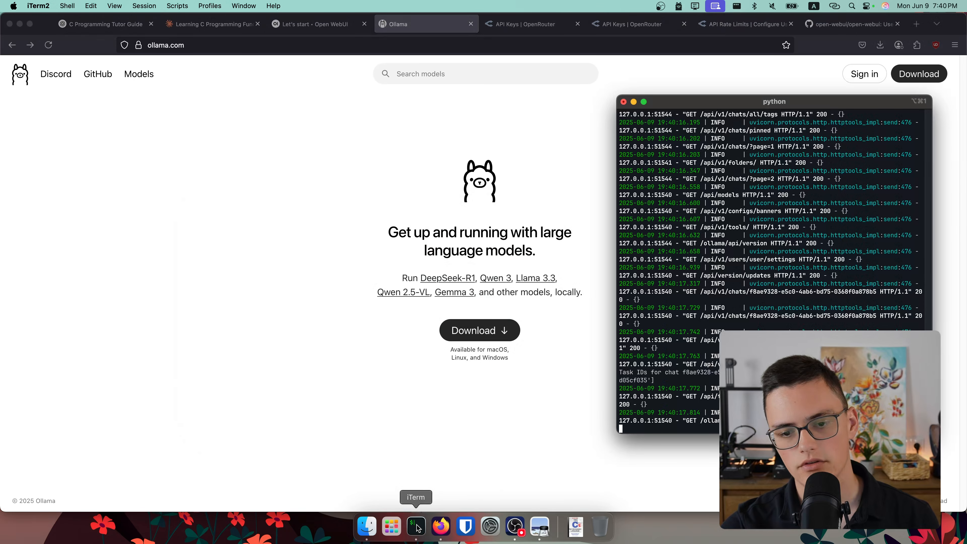
{"action": "left_click_drag", "start_coordinate": [698, 102], "coordinate": [407, 82]}
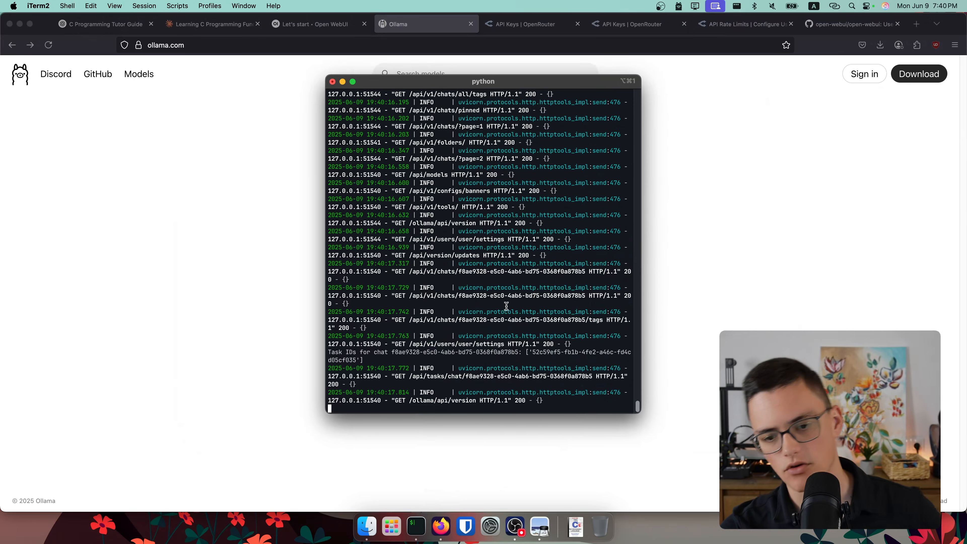
{"action": "key", "text": "super+t"}
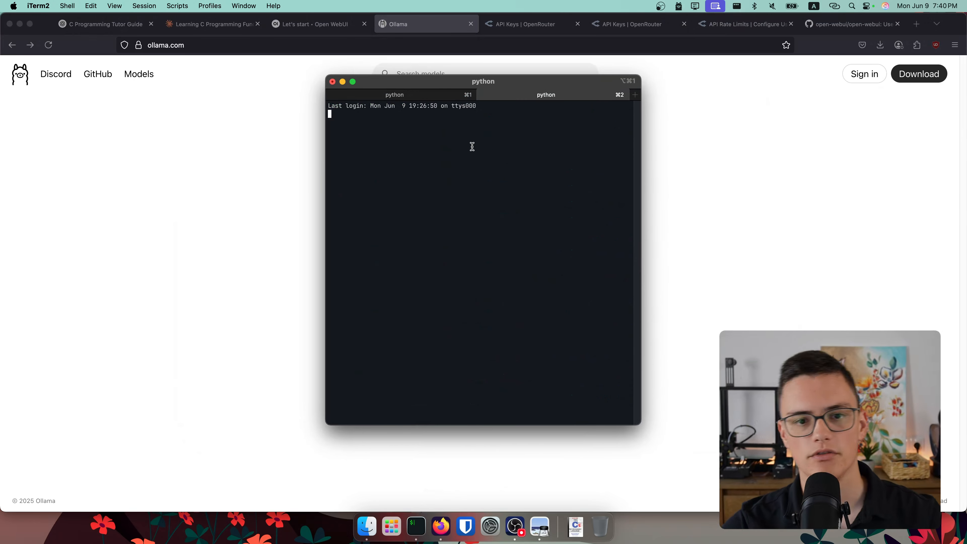
{"action": "type", "text": "olla"}
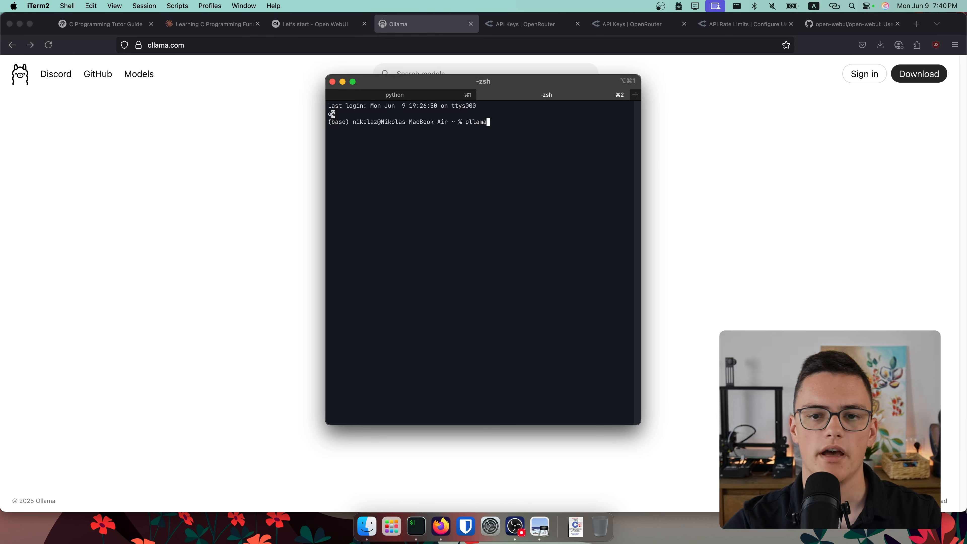
{"action": "type", "text": "ma"}
{"action": "key", "text": "Return"}
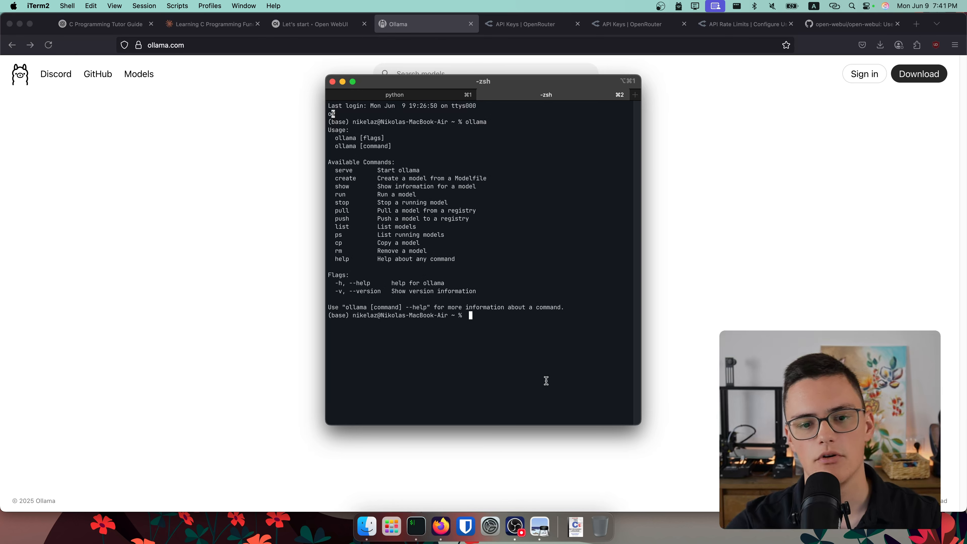
{"action": "left_click_drag", "start_coordinate": [347, 186], "coordinate": [473, 245]}
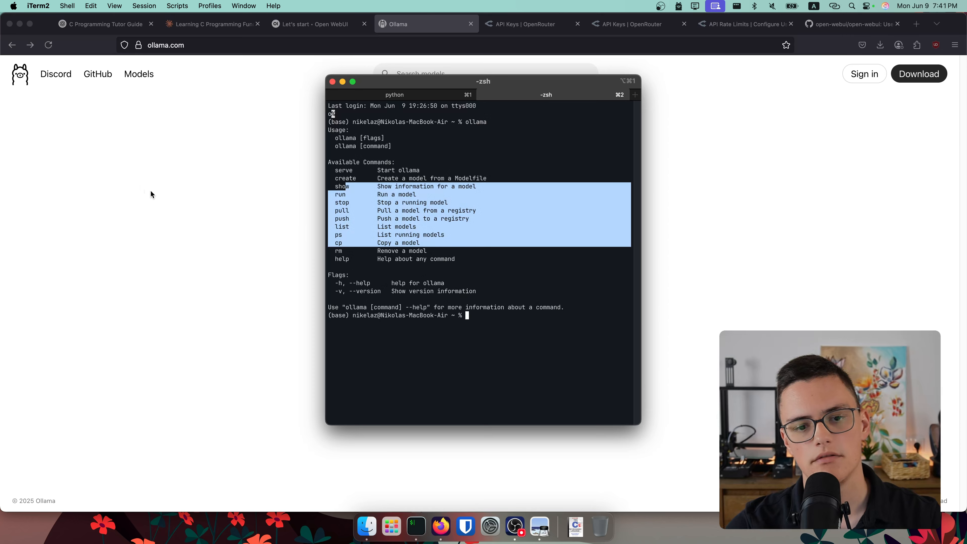
- Switch back to Firefox and browse the model library on the Ollama site
{"action": "left_click", "coordinate": [151, 194]}
{"action": "left_click", "coordinate": [137, 75]}
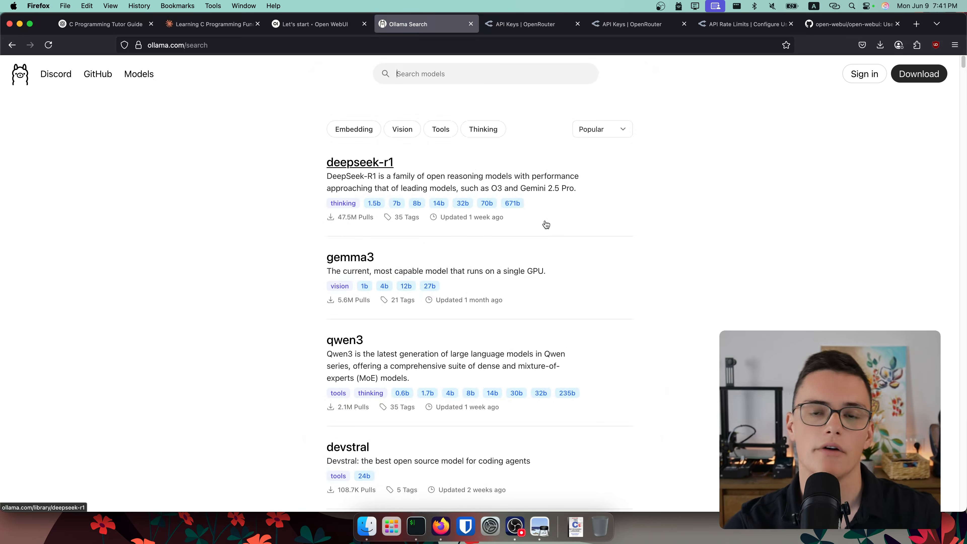
{"action": "left_click", "coordinate": [363, 258]}
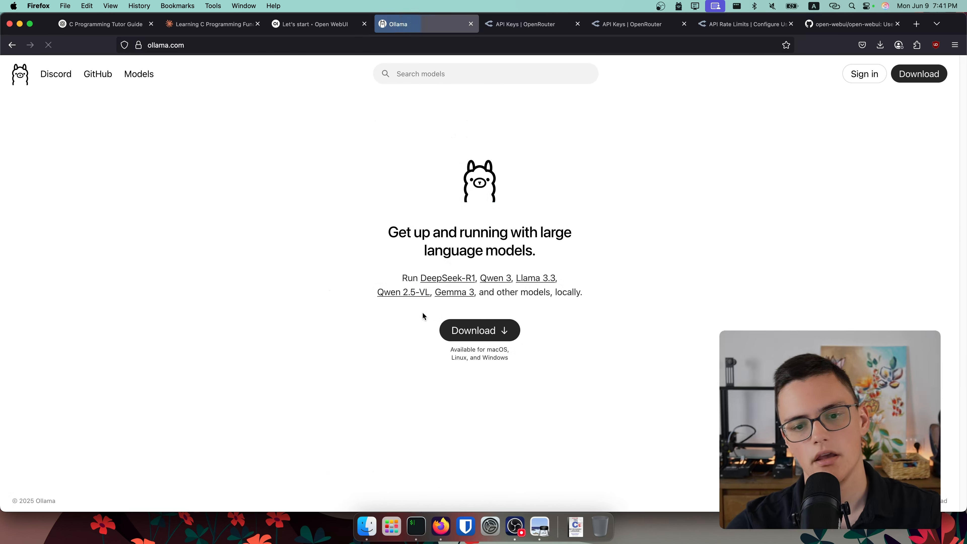
- Search the web for LMArena in a new browser tab and open its leaderboard overview
{"action": "key", "text": "super+t"}
{"action": "type", "text": "LMAudio"}
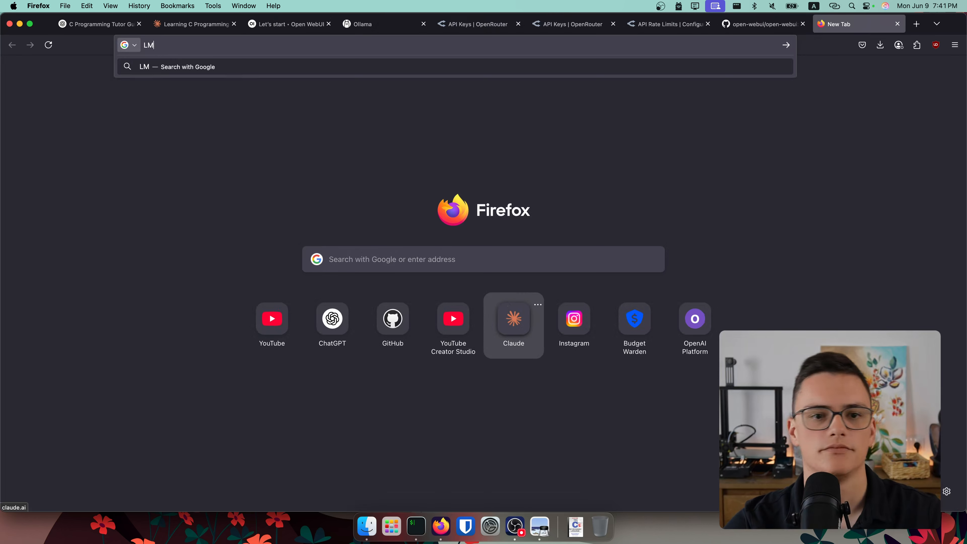
{"action": "key", "text": "BackSpace"}
{"action": "key", "text": "BackSpace"}
{"action": "key", "text": "BackSpace"}
{"action": "key", "text": "BackSpace"}
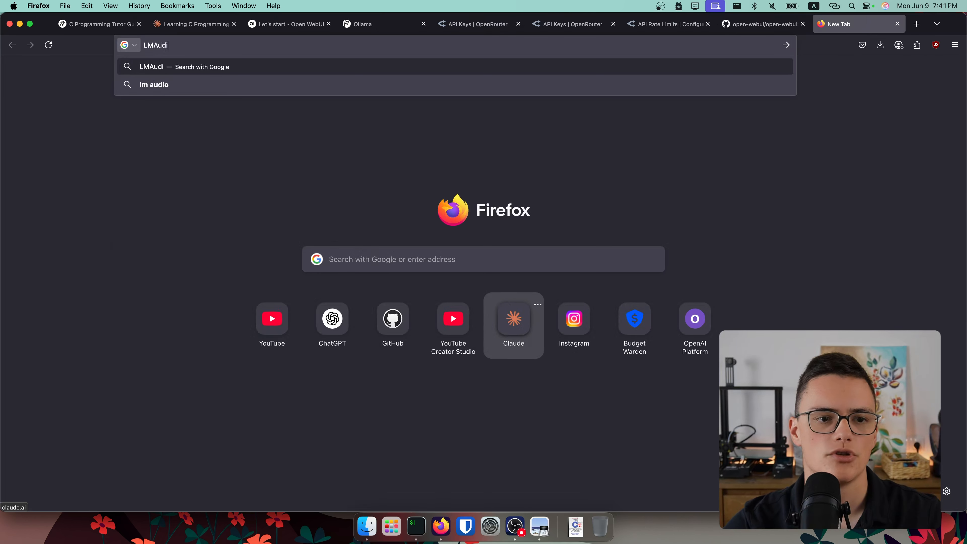
{"action": "type", "text": "rena"}
{"action": "key", "text": "Return"}
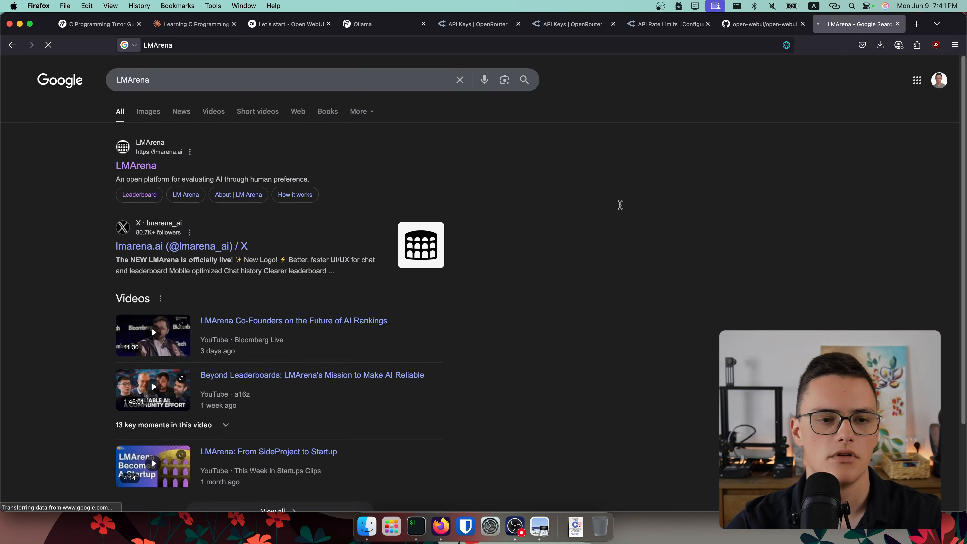
{"action": "left_click", "coordinate": [135, 172]}
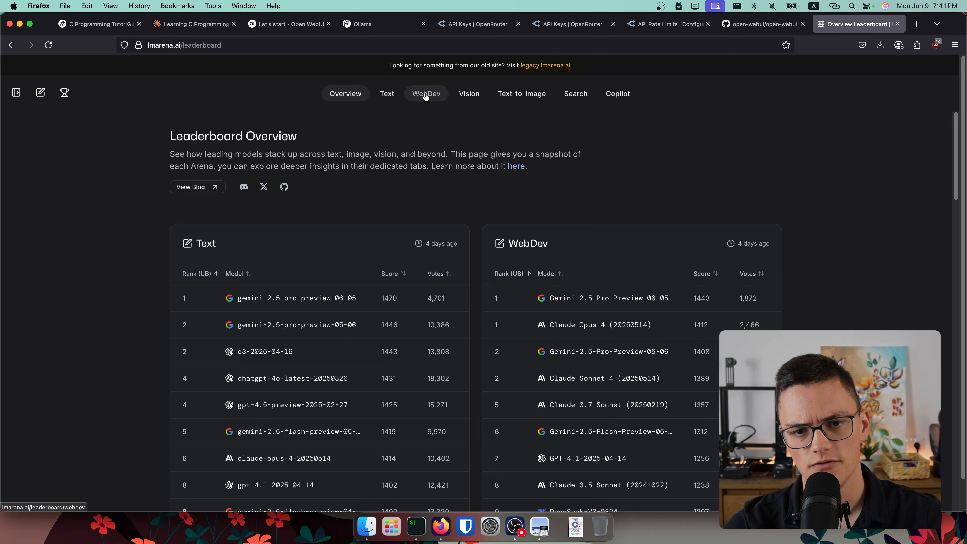
- Show the full Text Arena leaderboard and examine the deepseek-v3-0324 entry
{"action": "left_click", "coordinate": [394, 95]}
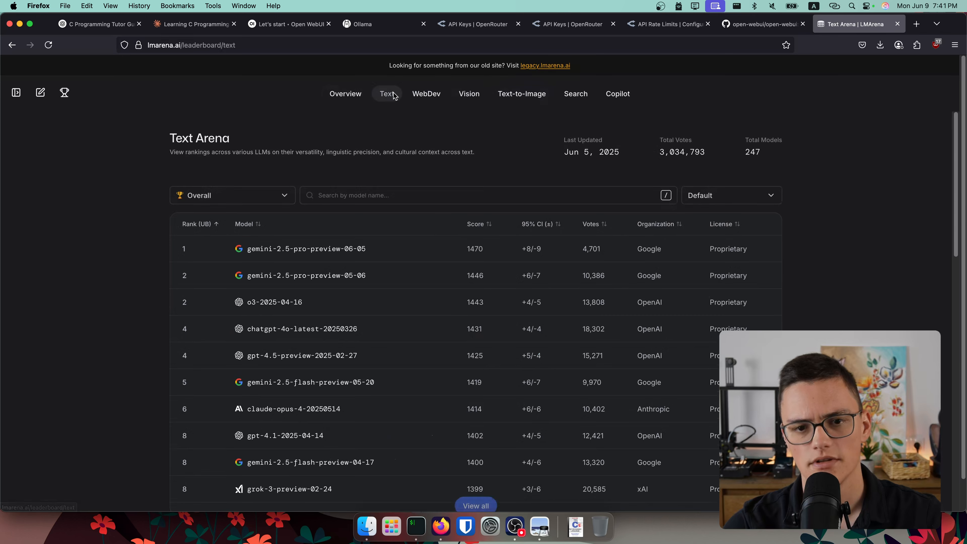
{"action": "scroll", "coordinate": [147, 269], "scroll_direction": "down", "scroll_amount": 3}
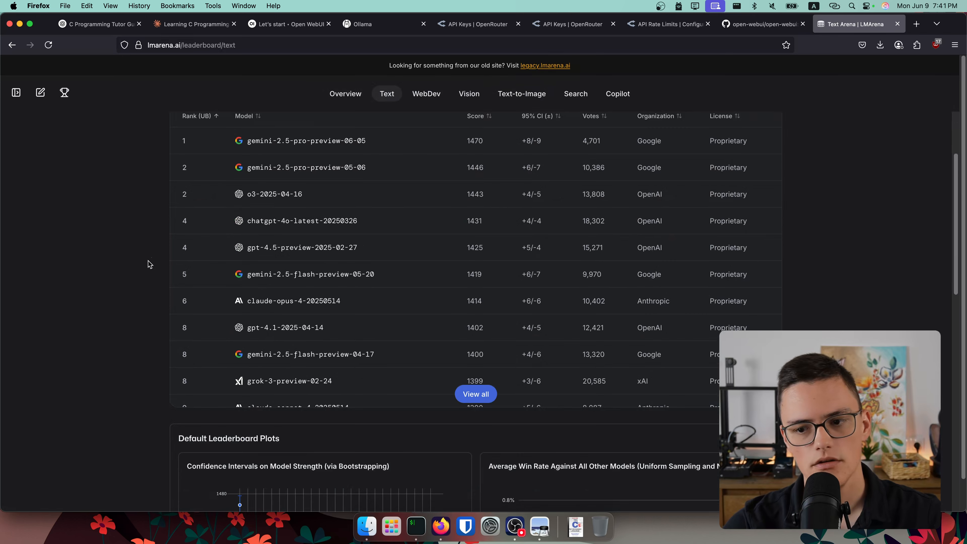
{"action": "left_click", "coordinate": [477, 411]}
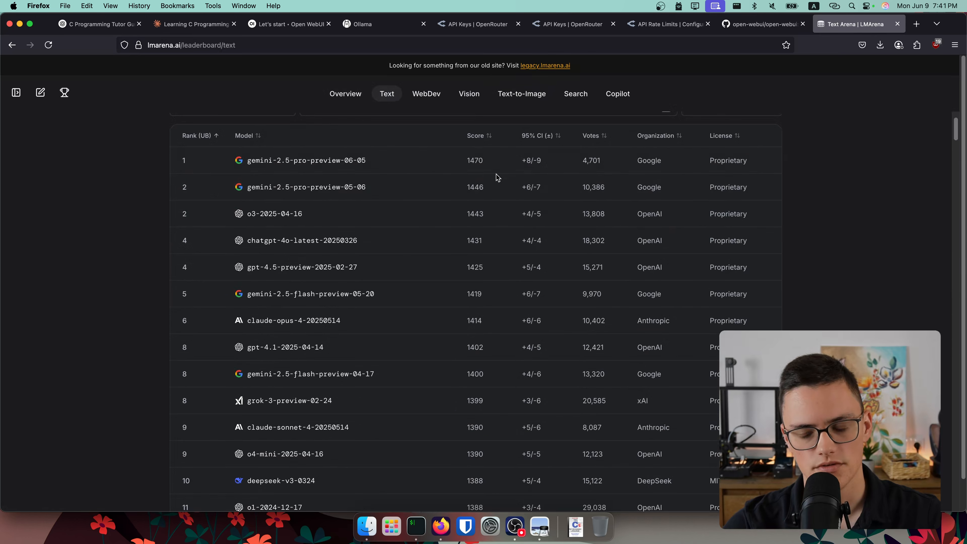
{"action": "scroll", "coordinate": [460, 251], "scroll_direction": "down", "scroll_amount": 2}
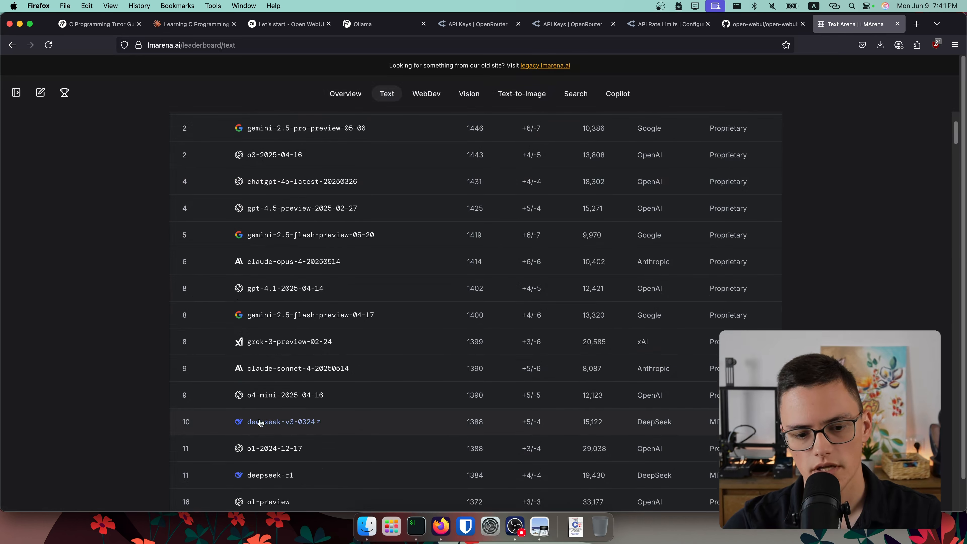
{"action": "left_click_drag", "start_coordinate": [159, 429], "coordinate": [659, 434]}
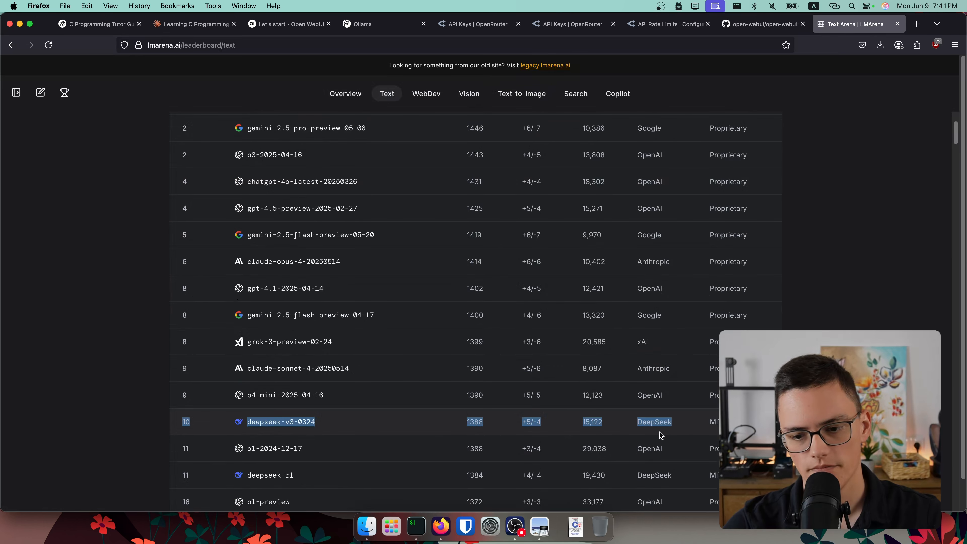
- Find "gemma" in the Text Arena rankings and check where the model stands
{"action": "scroll", "coordinate": [648, 431], "scroll_direction": "down", "scroll_amount": 8}
{"action": "key", "text": "super+f"}
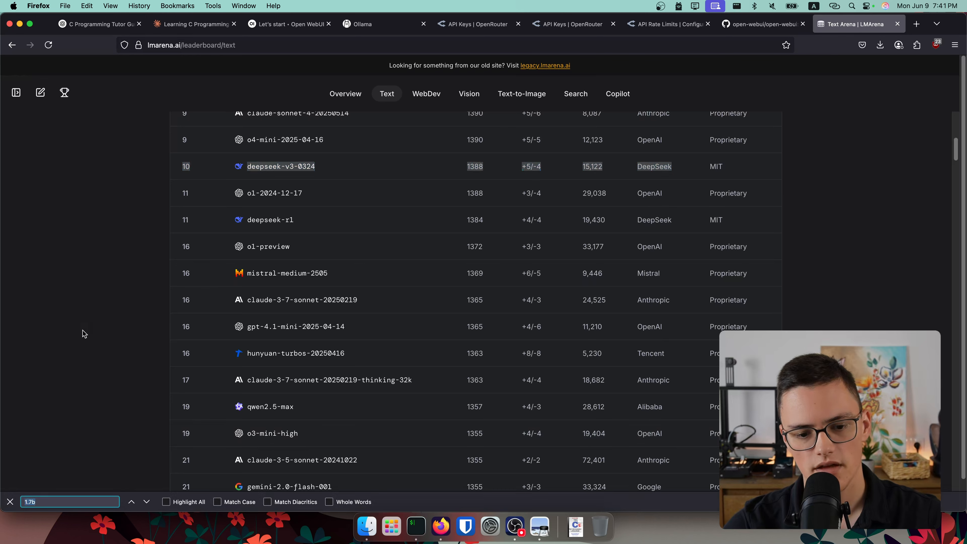
{"action": "type", "text": "gemma"}
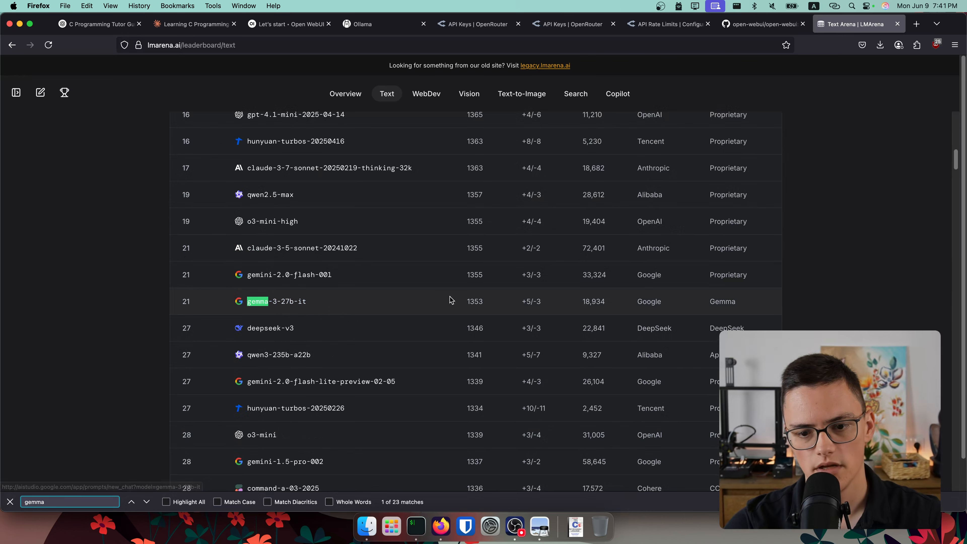
{"action": "scroll", "coordinate": [189, 316], "scroll_direction": "up", "scroll_amount": 1}
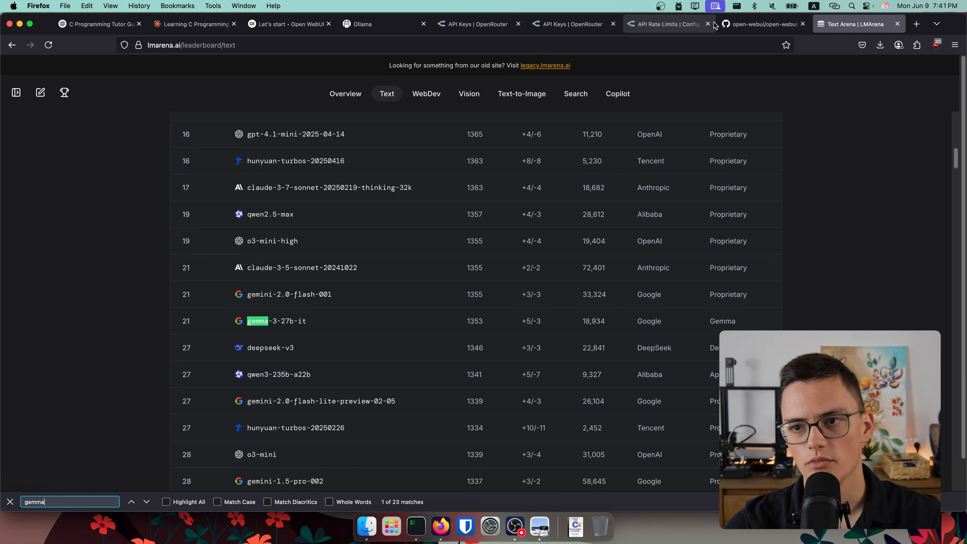
{"action": "left_click", "coordinate": [416, 525]}
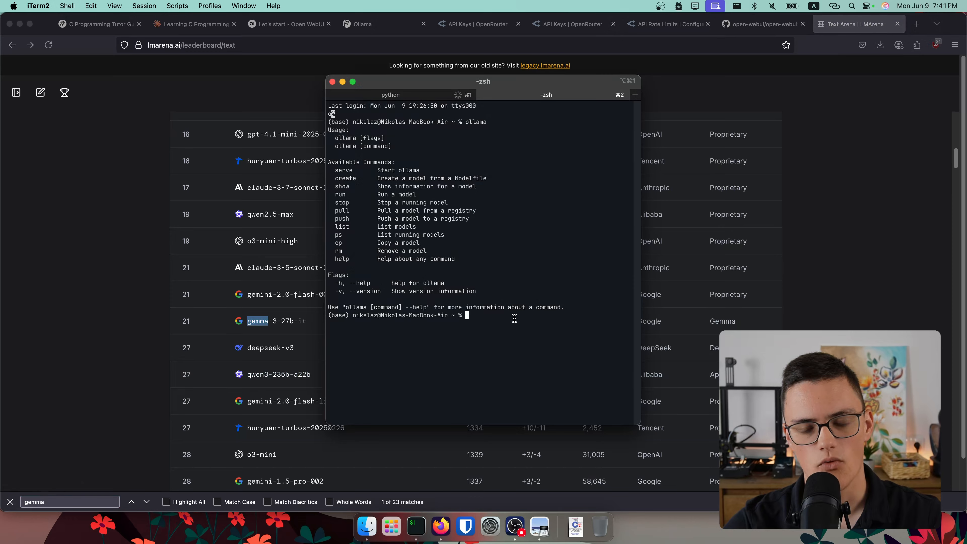
{"action": "left_click", "coordinate": [290, 24]}
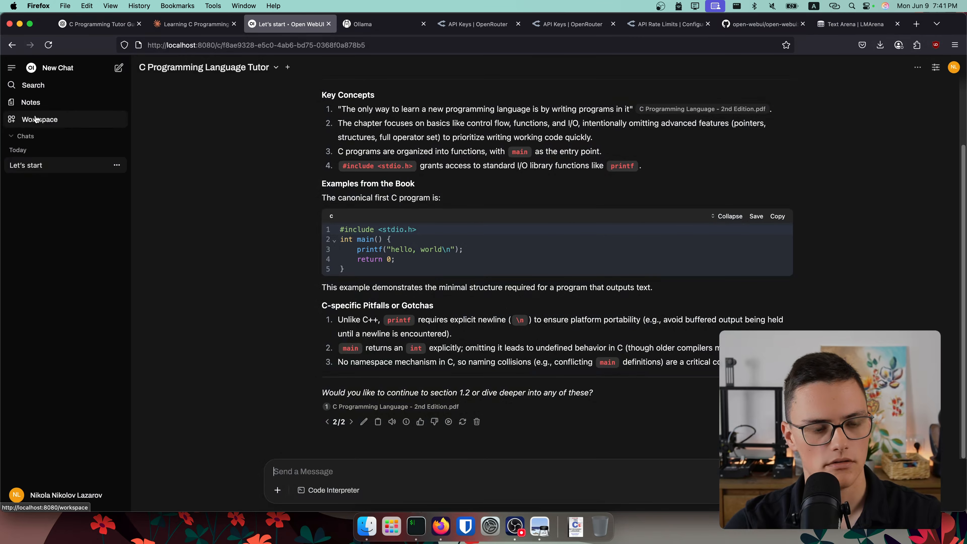
{"action": "left_click", "coordinate": [167, 68]}
{"action": "left_click", "coordinate": [222, 71]}
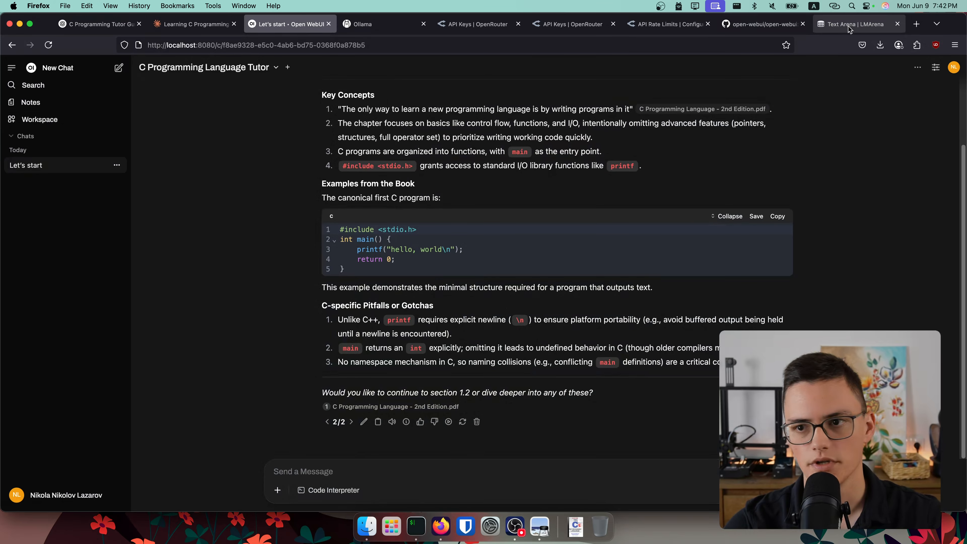
{"action": "left_click", "coordinate": [856, 24]}
- Open the qwen3 page from Ollama's model library and read its description and list of models
{"action": "left_click", "coordinate": [404, 25]}
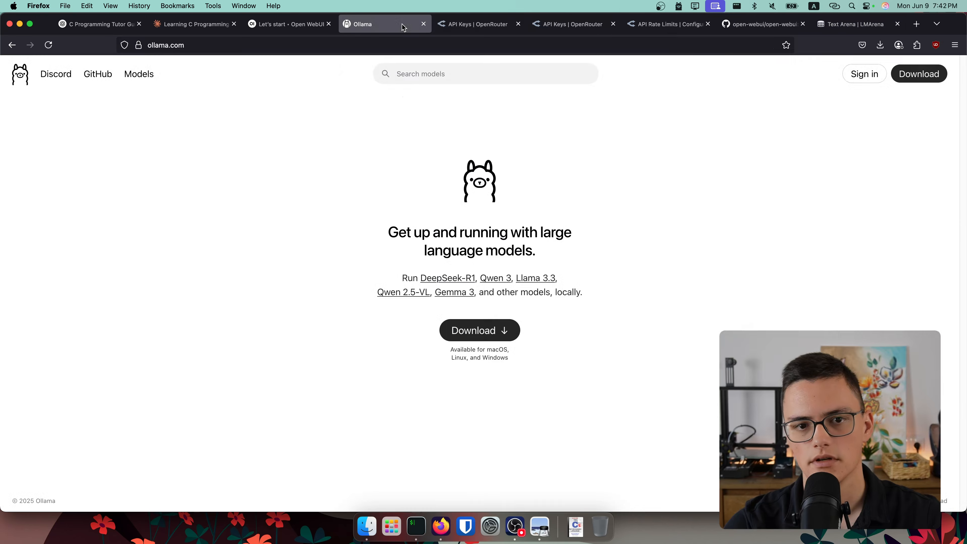
{"action": "left_click", "coordinate": [138, 75]}
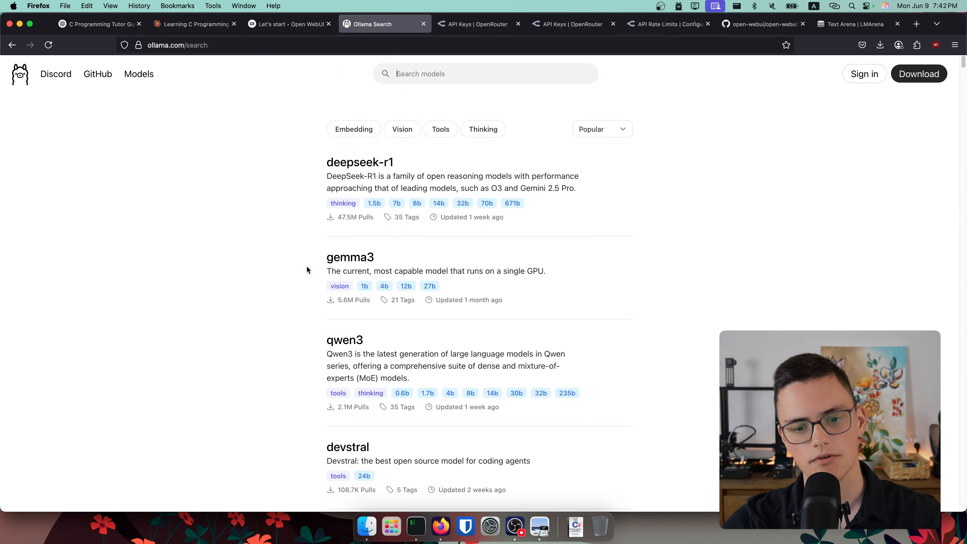
{"action": "left_click", "coordinate": [342, 344]}
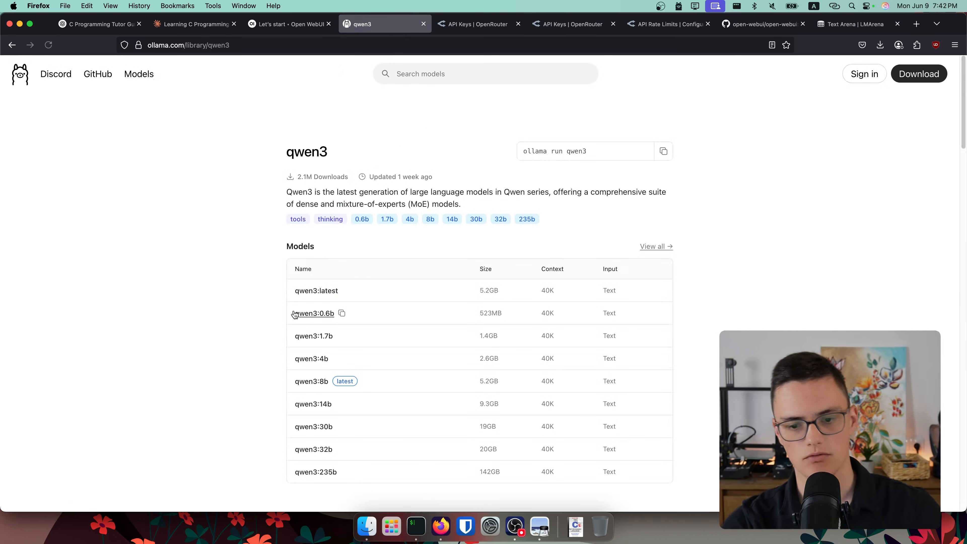
{"action": "double_click", "coordinate": [305, 149]}
{"action": "left_click", "coordinate": [330, 182]}
{"action": "left_click_drag", "start_coordinate": [288, 191], "coordinate": [528, 203]}
{"action": "left_click", "coordinate": [528, 203]}
{"action": "scroll", "coordinate": [288, 293], "scroll_direction": "down", "scroll_amount": 5}
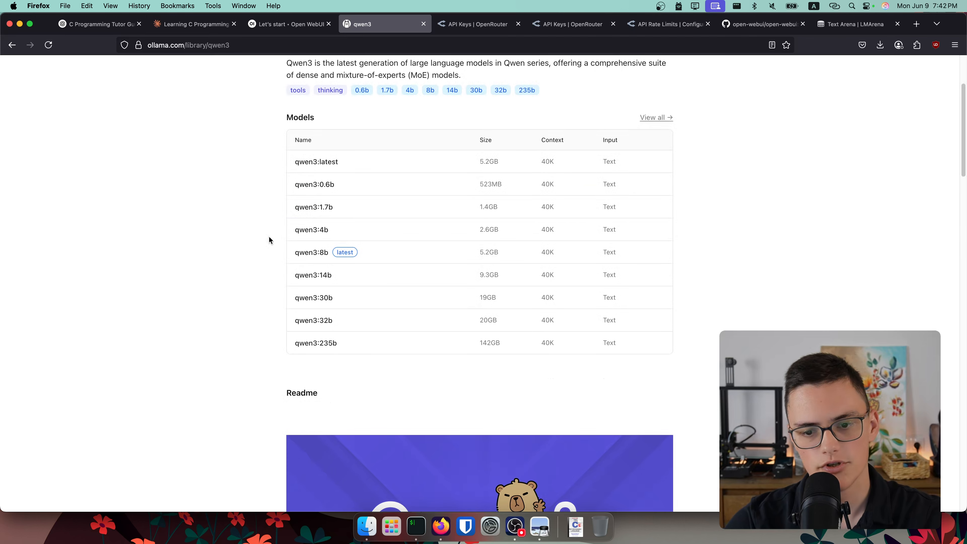
- Compare the qwen3:4b, qwen3:8b and qwen3:235b variants and their sizes in the Models table
{"action": "left_click_drag", "start_coordinate": [277, 229], "coordinate": [373, 234]}
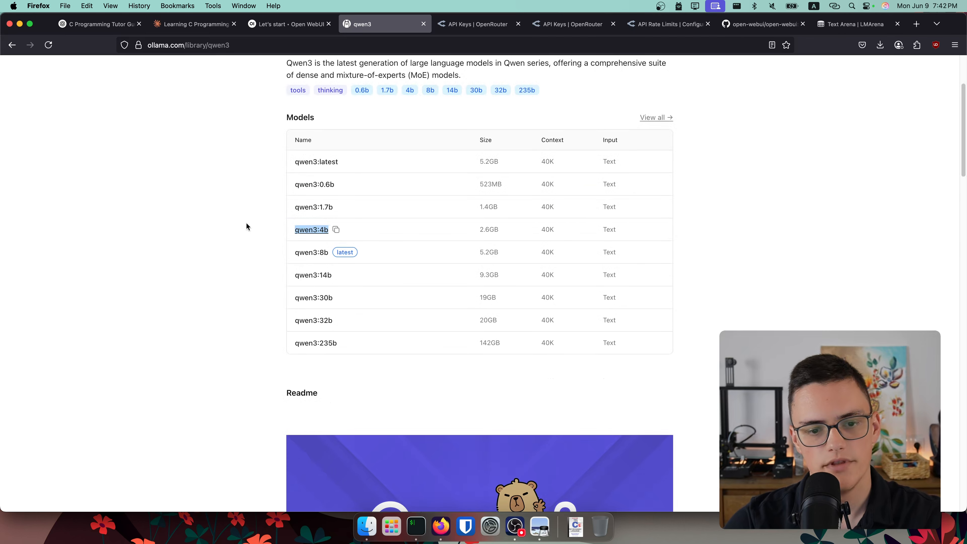
{"action": "left_click", "coordinate": [257, 219]}
{"action": "left_click_drag", "start_coordinate": [281, 344], "coordinate": [335, 345]}
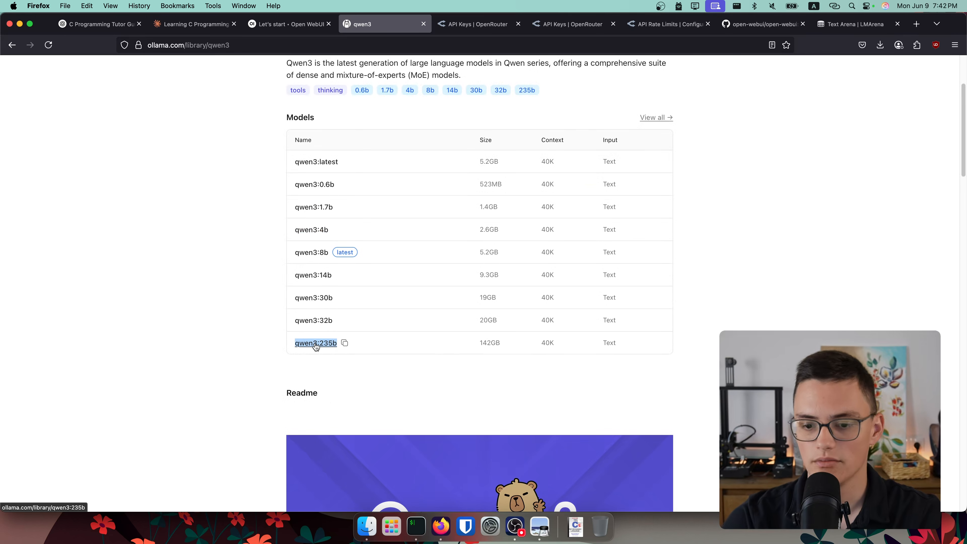
{"action": "left_click", "coordinate": [275, 228]}
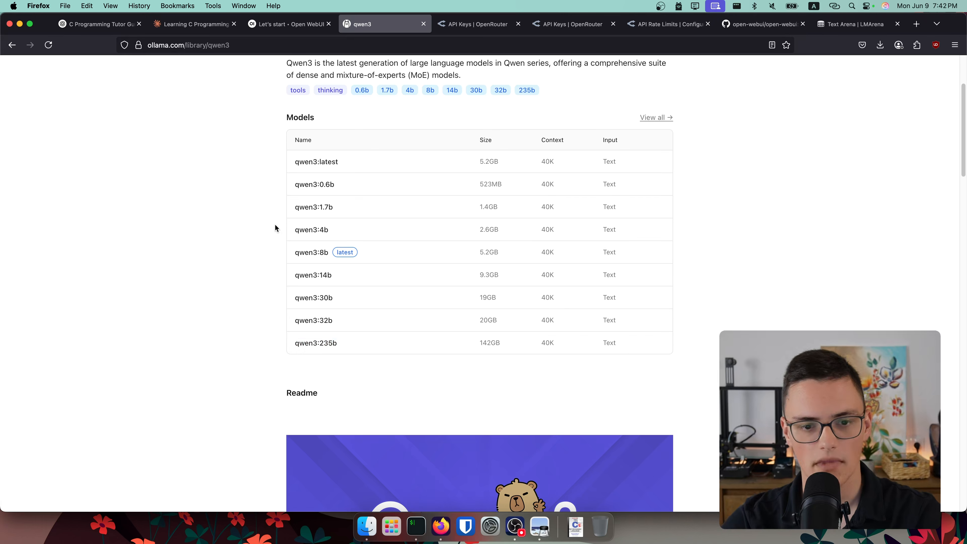
{"action": "left_click_drag", "start_coordinate": [277, 247], "coordinate": [329, 253]}
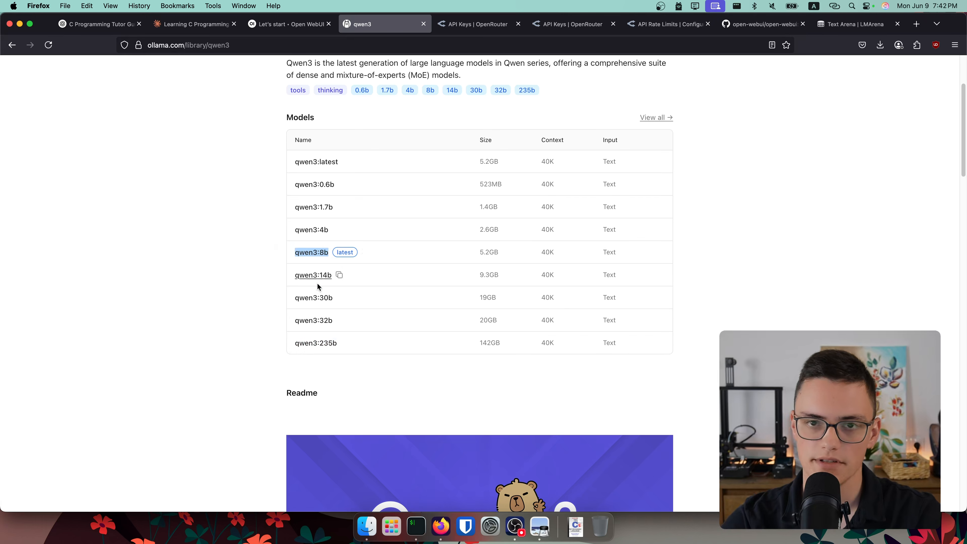
{"action": "left_click_drag", "start_coordinate": [287, 345], "coordinate": [350, 347]}
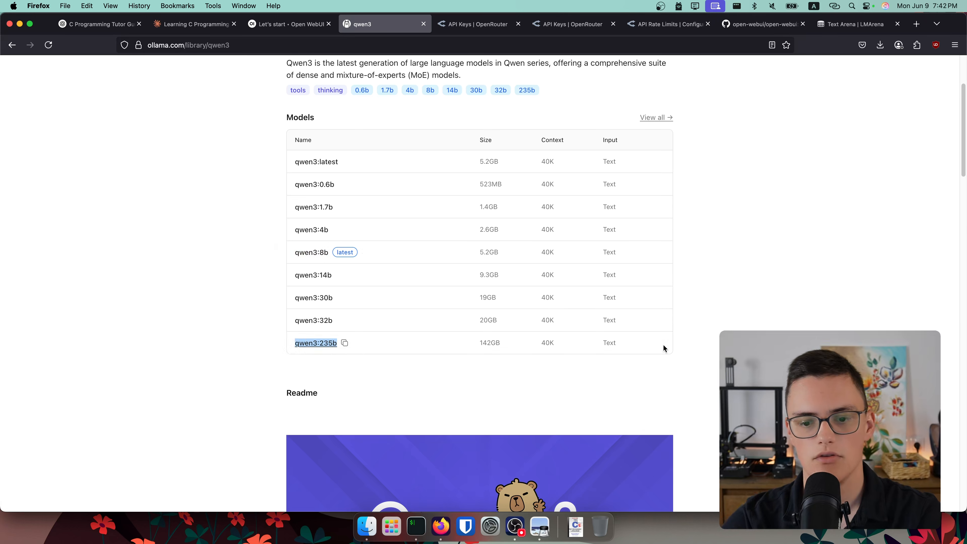
{"action": "left_click_drag", "start_coordinate": [693, 348], "coordinate": [279, 336]}
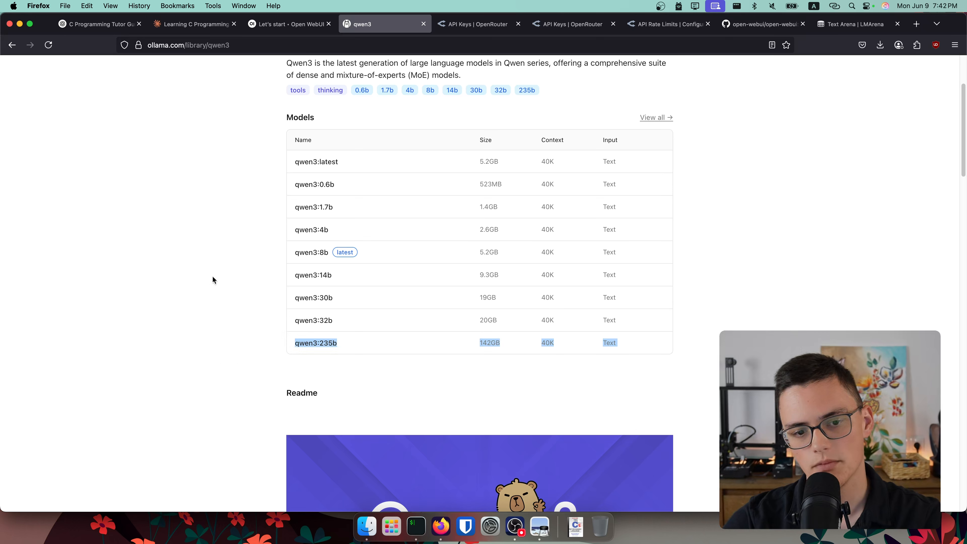
{"action": "left_click", "coordinate": [290, 230]}
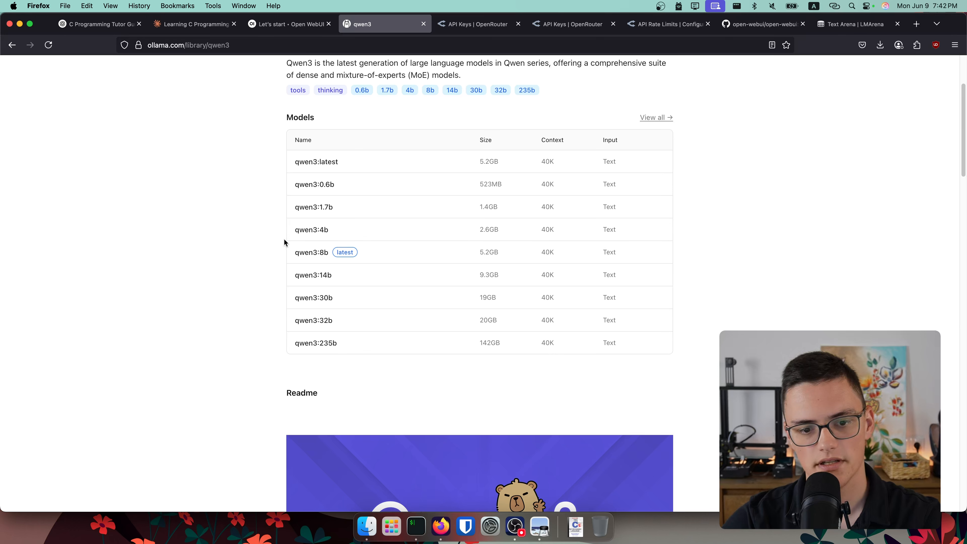
{"action": "left_click_drag", "start_coordinate": [286, 231], "coordinate": [329, 229]}
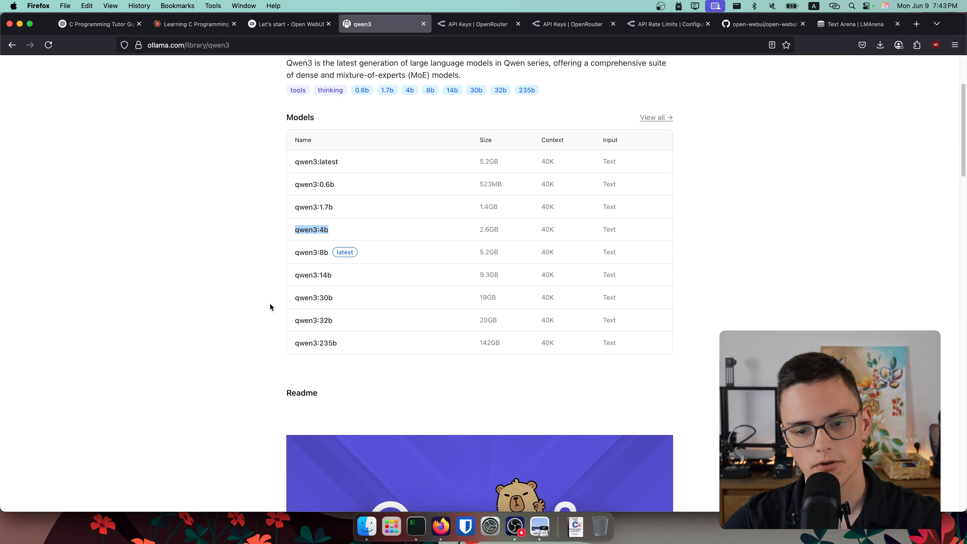
- Compare the qwen3:32b variant with qwen3:4b in Ollama's Models table
{"action": "left_click_drag", "start_coordinate": [279, 322], "coordinate": [333, 321]}
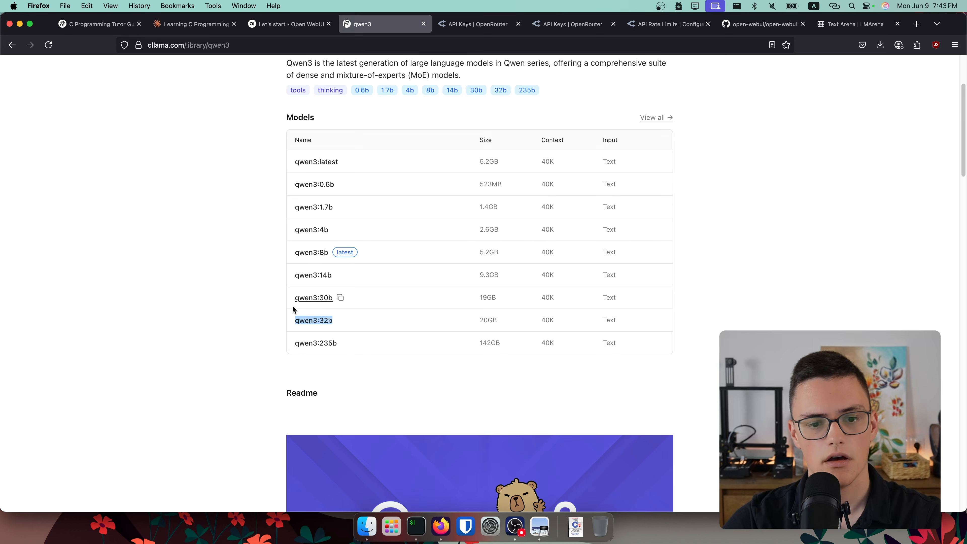
{"action": "left_click_drag", "start_coordinate": [279, 228], "coordinate": [339, 229]}
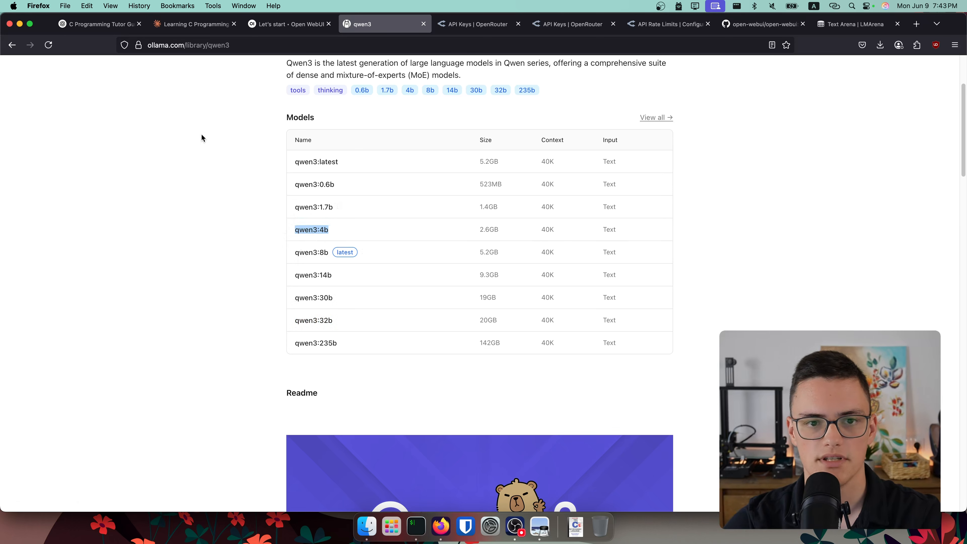
- Switch to the Open WebUI chat and search its available models for "qwen3"
{"action": "mouse_move", "coordinate": [280, 23]}
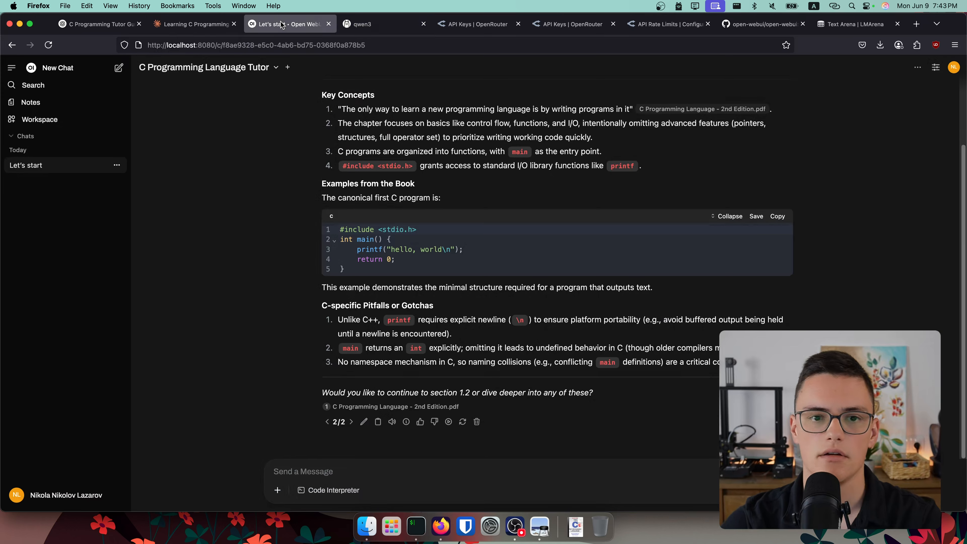
{"action": "left_click", "coordinate": [281, 25]}
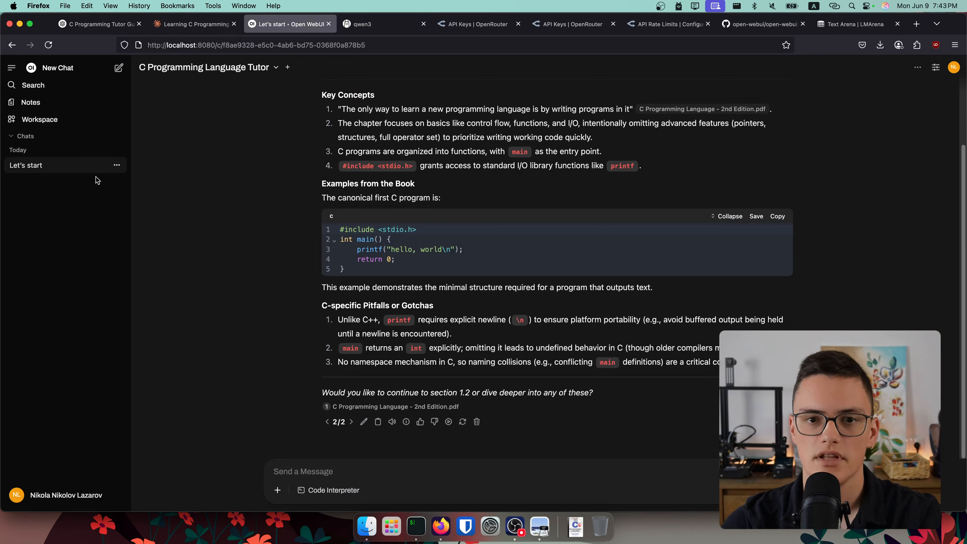
{"action": "left_click", "coordinate": [227, 67]}
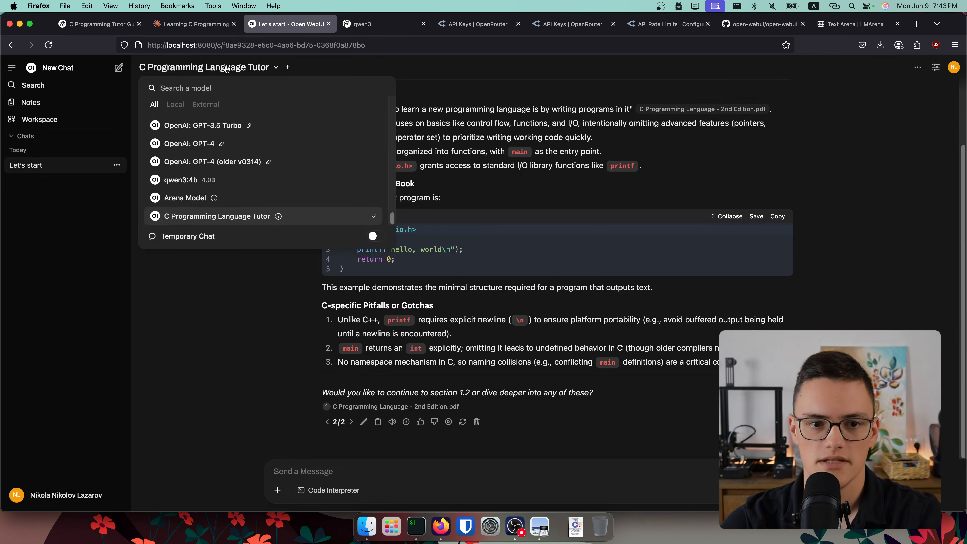
{"action": "type", "text": "qwen3"}
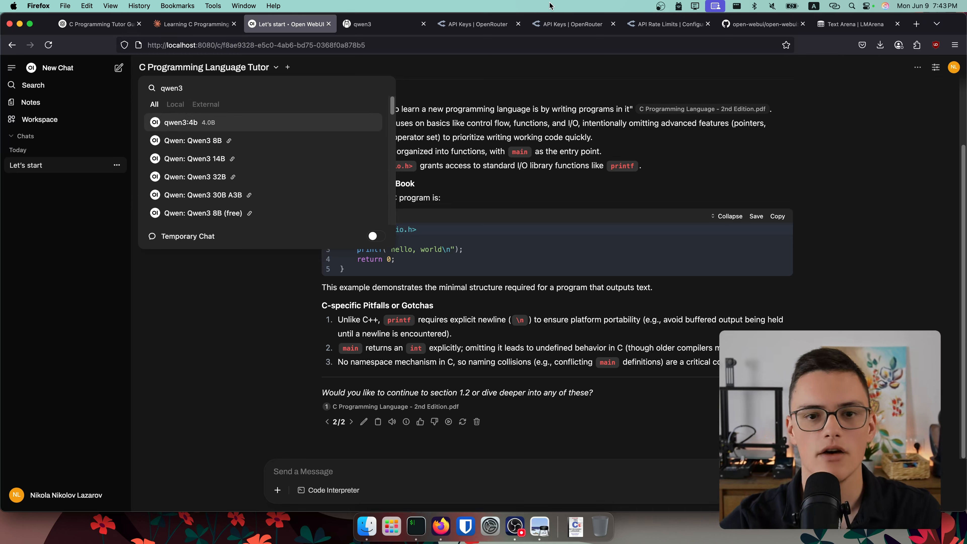
- Open the qwen3:4b page in Ollama's library and select the run command listed for the 4B parameter model
{"action": "key", "text": "ctrl+Tab"}
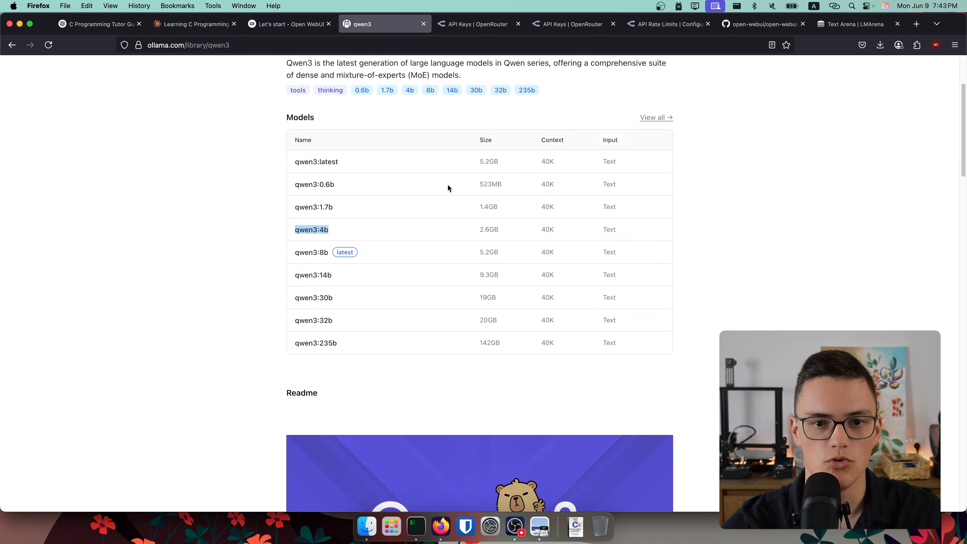
{"action": "scroll", "coordinate": [263, 331], "scroll_direction": "up", "scroll_amount": 3}
{"action": "left_click", "coordinate": [330, 327]}
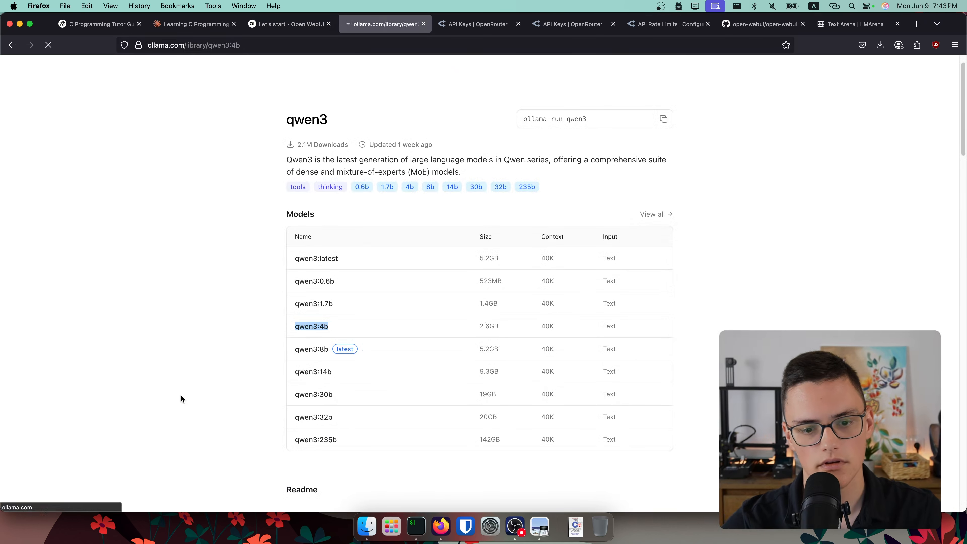
{"action": "scroll", "coordinate": [210, 387], "scroll_direction": "down", "scroll_amount": 8}
{"action": "scroll", "coordinate": [229, 382], "scroll_direction": "down", "scroll_amount": 15}
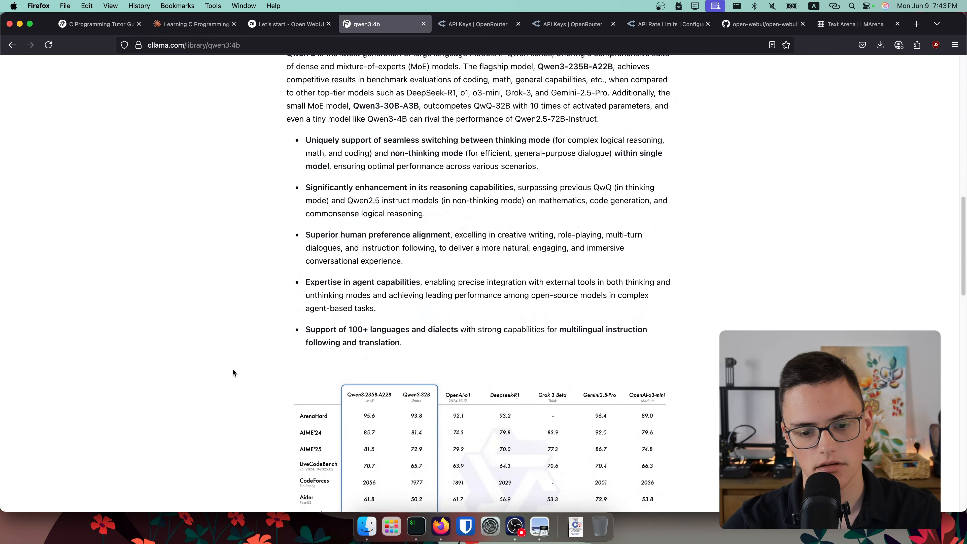
{"action": "scroll", "coordinate": [271, 311], "scroll_direction": "down", "scroll_amount": 6}
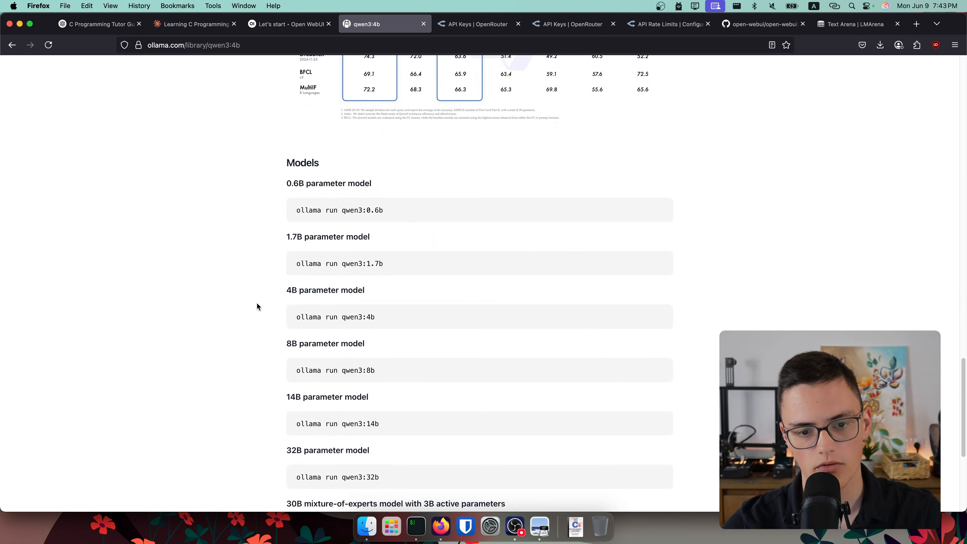
{"action": "left_click_drag", "start_coordinate": [301, 317], "coordinate": [419, 323]}
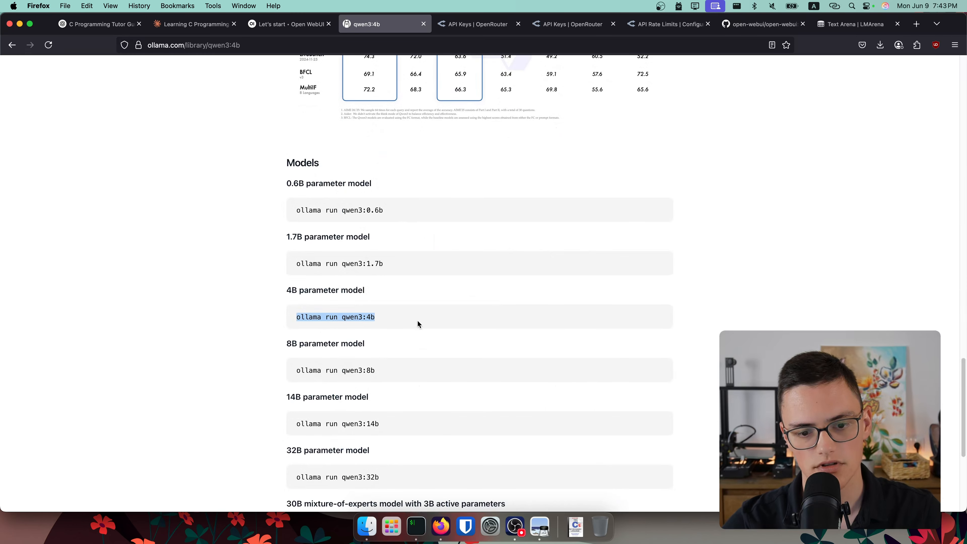
- Copy the command ollama run qwen3:4b from the Ollama page and run it in the iTerm2 terminal
{"action": "left_click", "coordinate": [416, 526]}
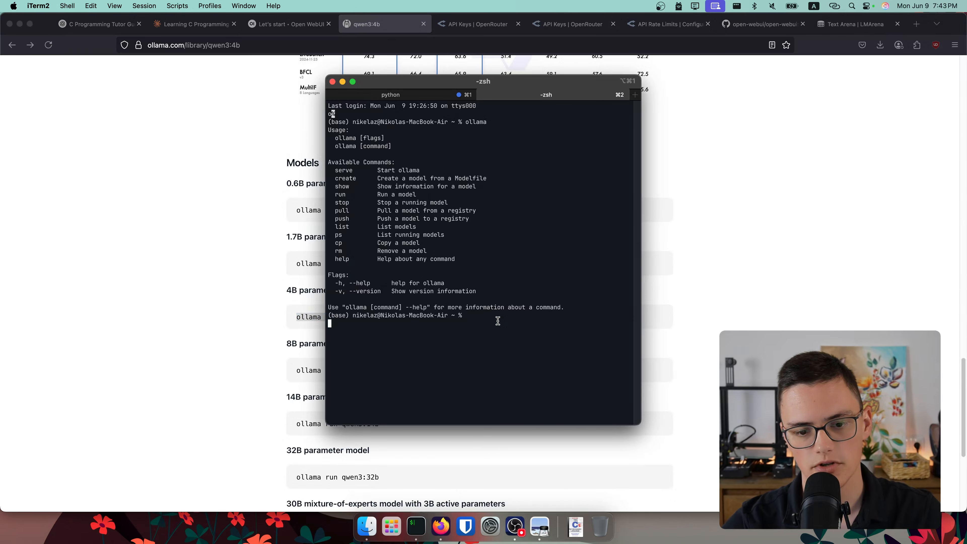
{"action": "left_click", "coordinate": [289, 352]}
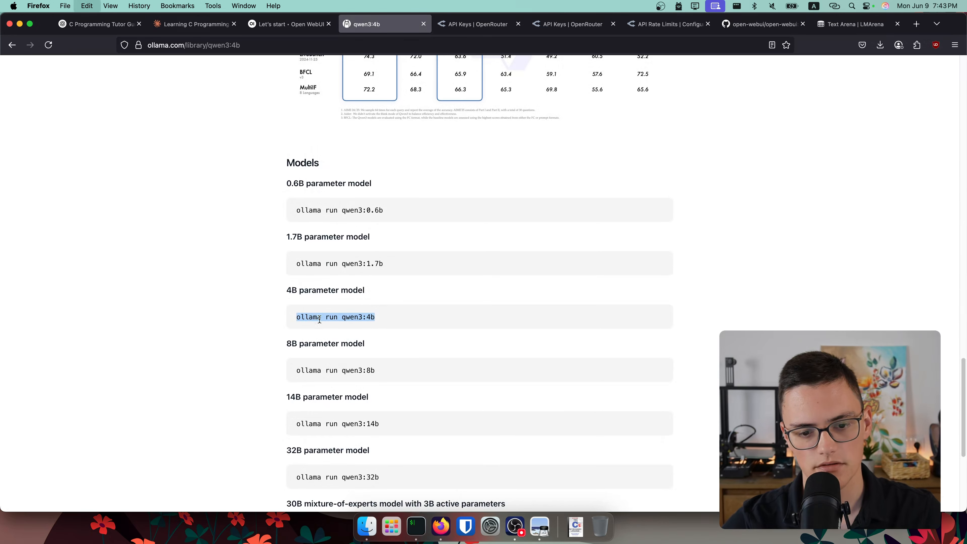
{"action": "key", "text": "super+Tab"}
{"action": "key", "text": "super+v"}
{"action": "key", "text": "Return"}
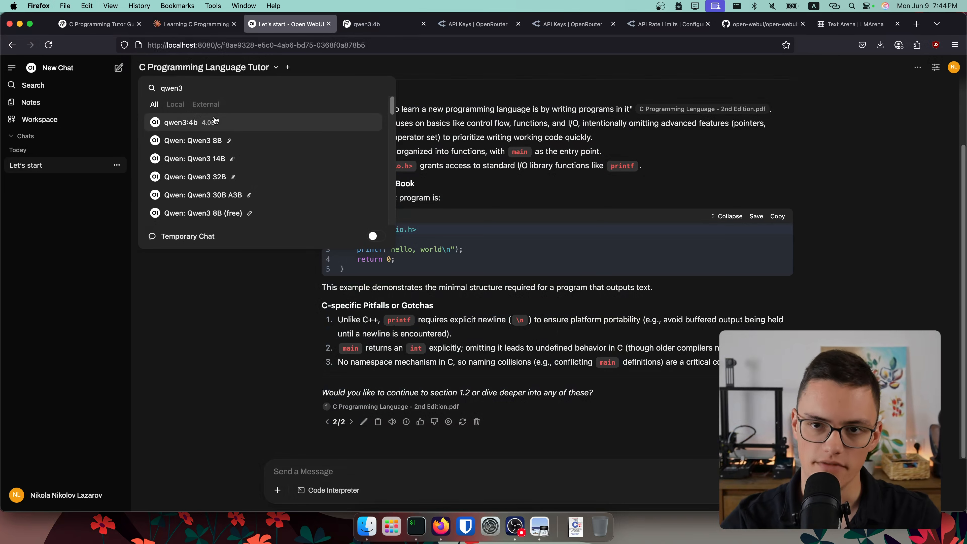
{"action": "left_click", "coordinate": [176, 123]}
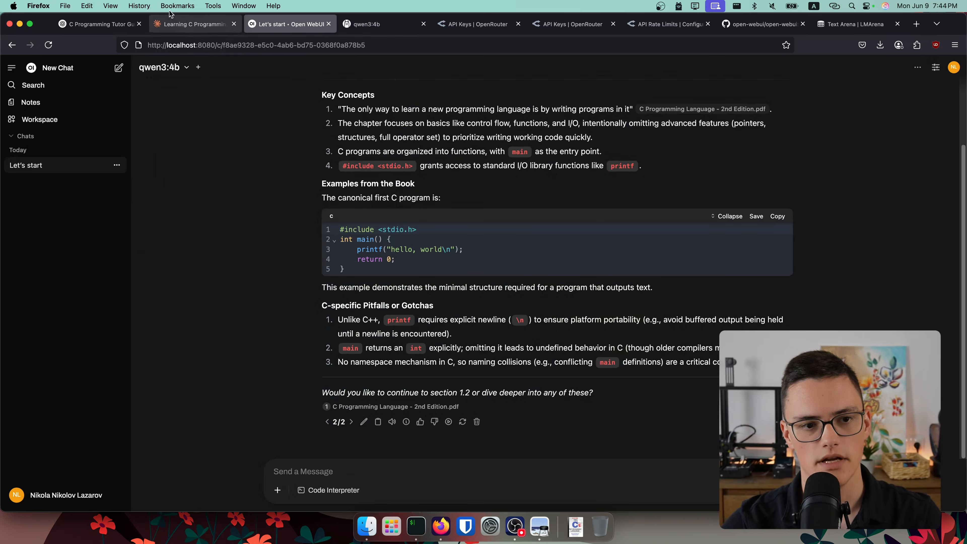
{"action": "left_click", "coordinate": [42, 119]}
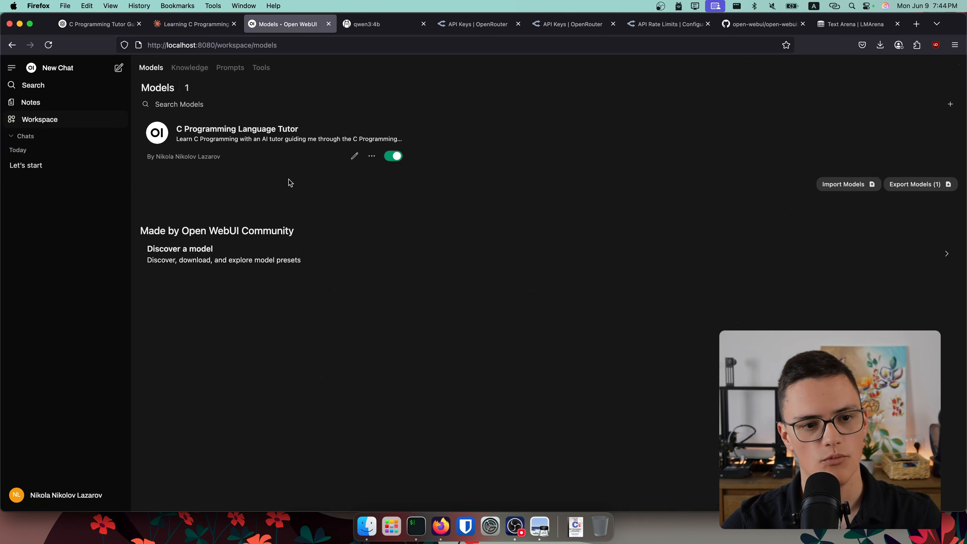
{"action": "left_click", "coordinate": [240, 137]}
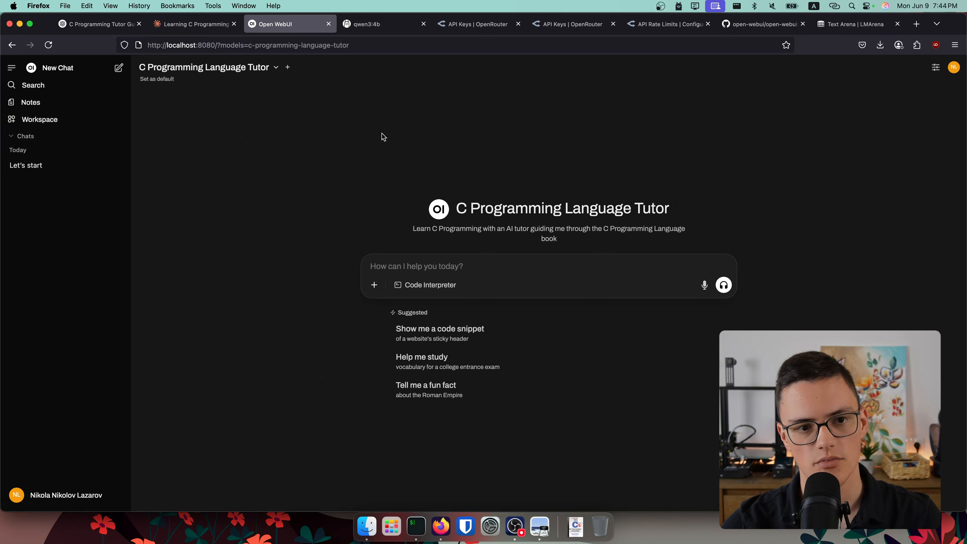
{"action": "left_click", "coordinate": [936, 68]}
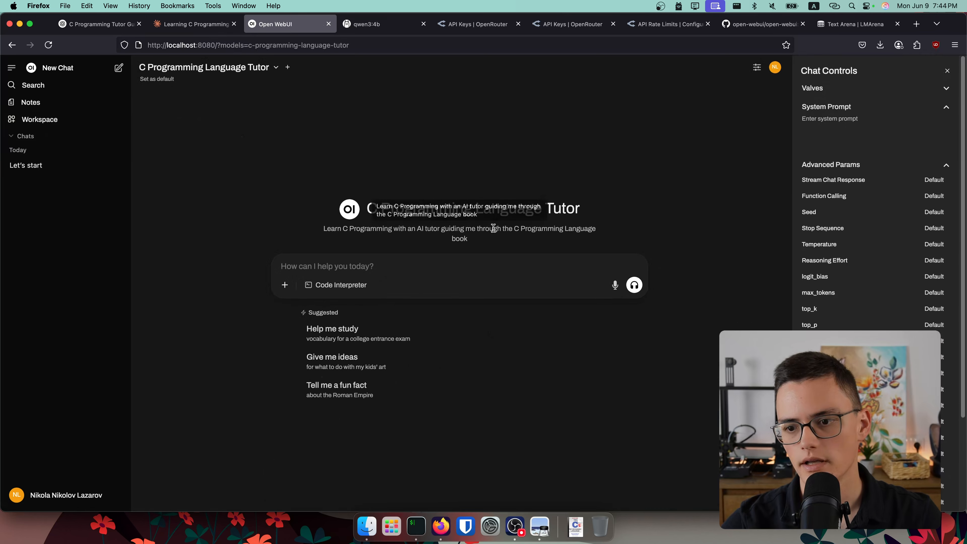
{"action": "left_click", "coordinate": [946, 72]}
- Edit the C Programming Language Tutor model in the workspace, set its base model to qwen3:4b and save the update
{"action": "left_click", "coordinate": [42, 120]}
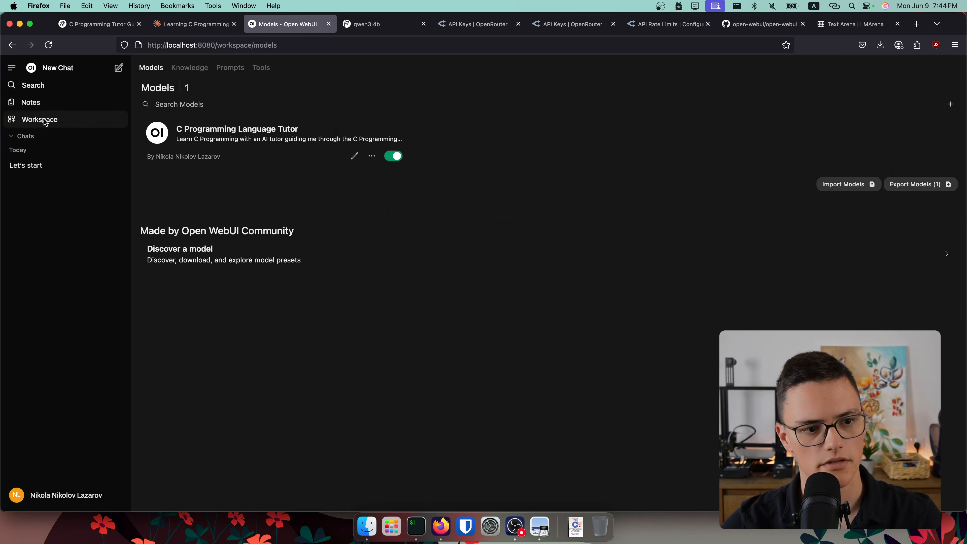
{"action": "left_click", "coordinate": [355, 156]}
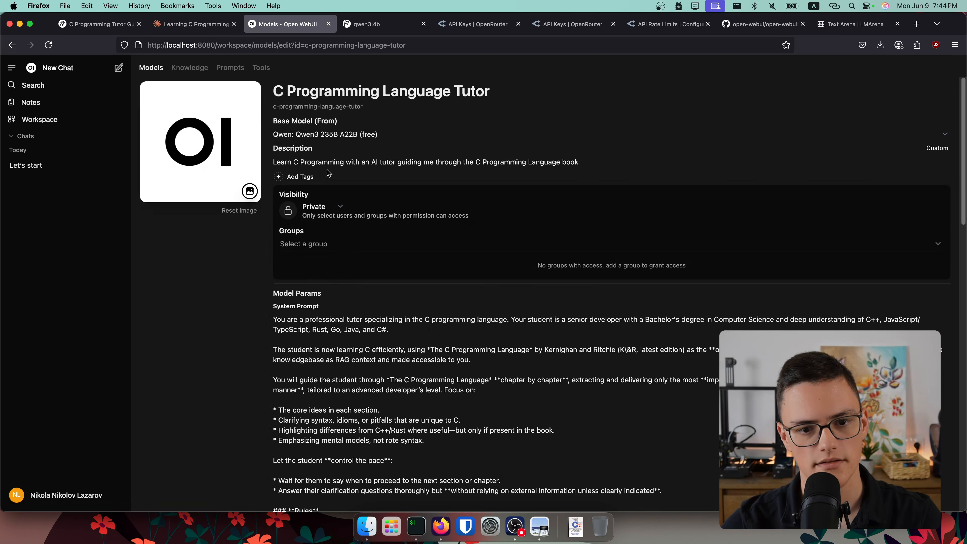
{"action": "left_click", "coordinate": [310, 136]}
{"action": "key", "text": "o"}
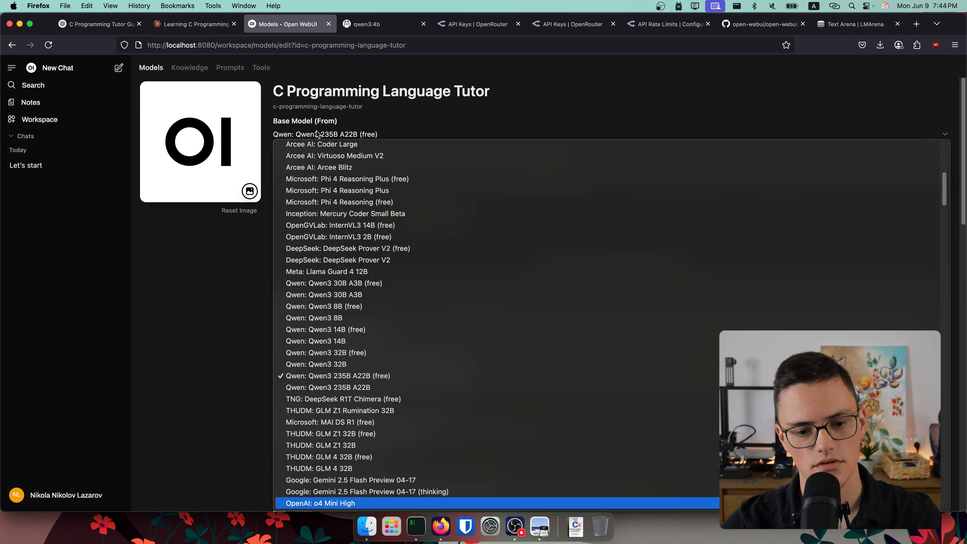
{"action": "key", "text": "a"}
{"action": "key", "text": "e"}
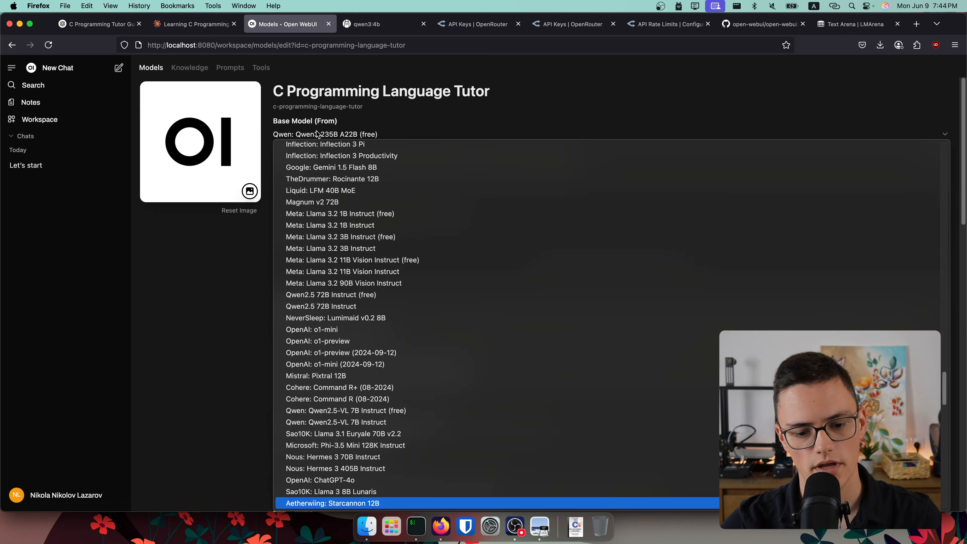
{"action": "scroll", "coordinate": [591, 345], "scroll_direction": "down", "scroll_amount": 15}
{"action": "scroll", "coordinate": [591, 345], "scroll_direction": "down", "scroll_amount": 10}
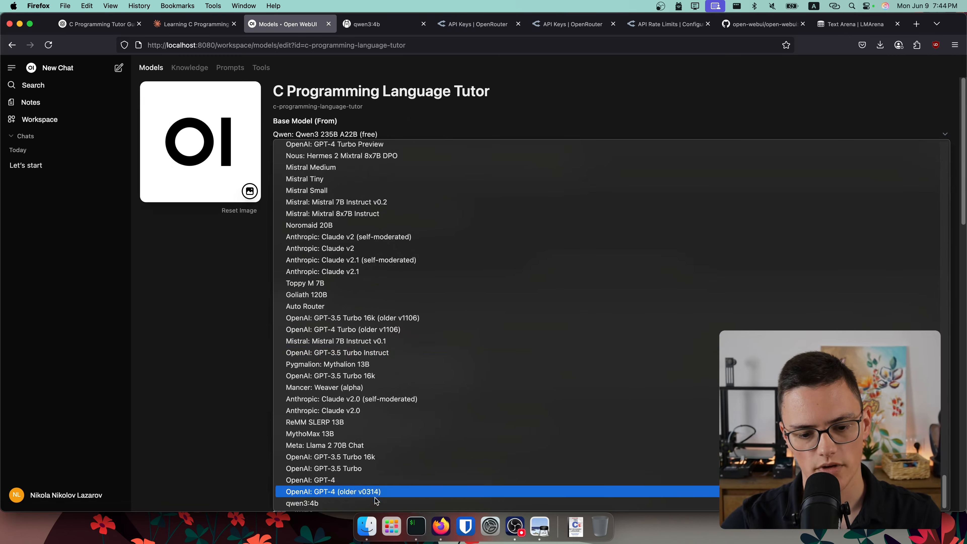
{"action": "left_click", "coordinate": [374, 506]}
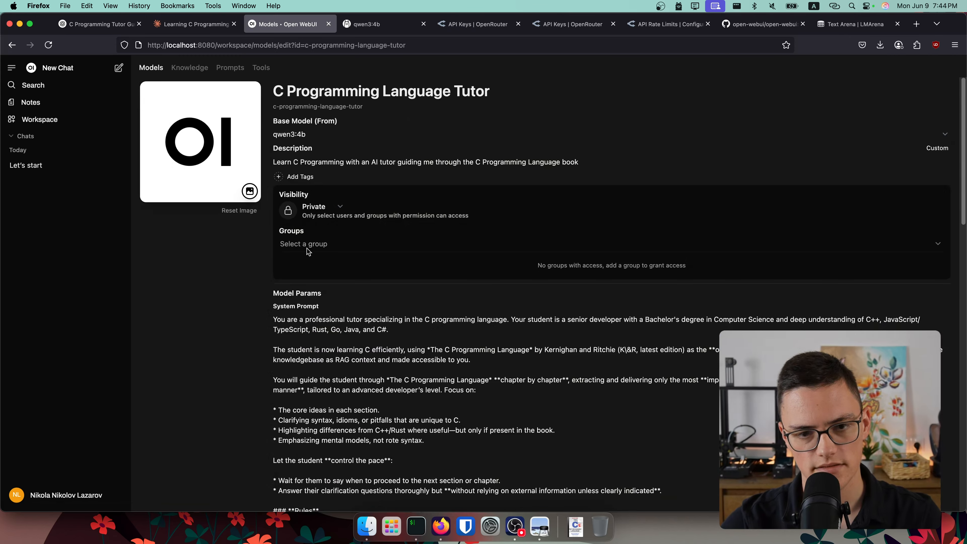
{"action": "scroll", "coordinate": [264, 366], "scroll_direction": "down", "scroll_amount": 20}
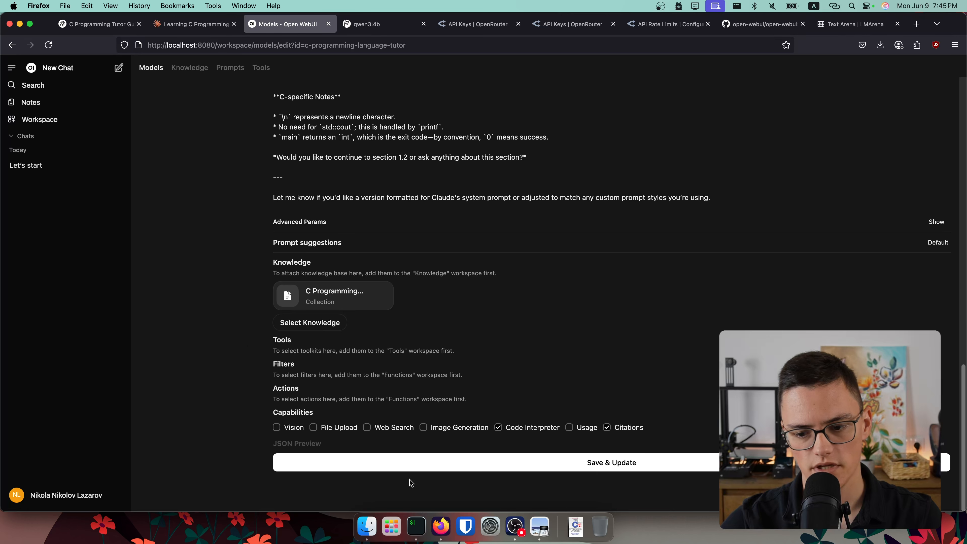
{"action": "left_click", "coordinate": [570, 465]}
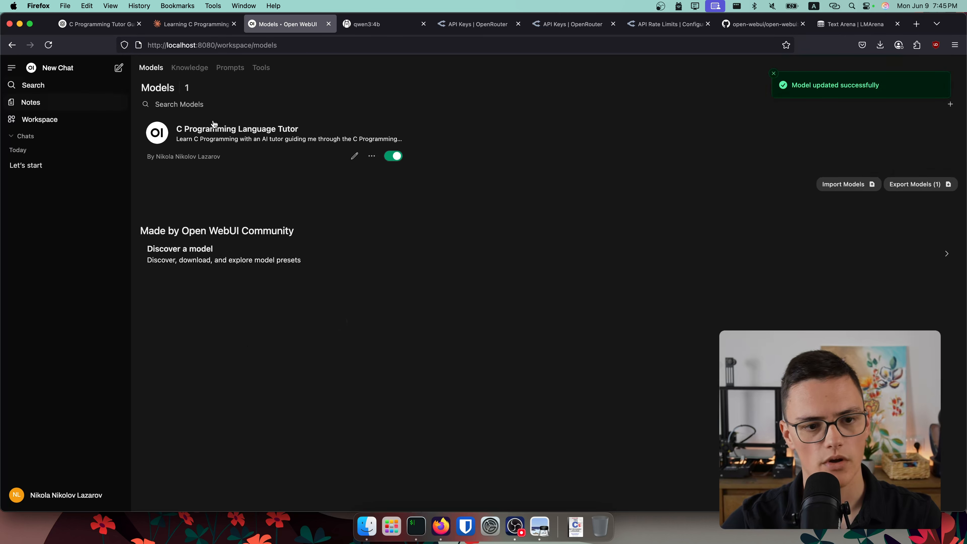
- Start a new chat with the C Programming Language Tutor and send the message "let's start"
{"action": "left_click", "coordinate": [214, 124]}
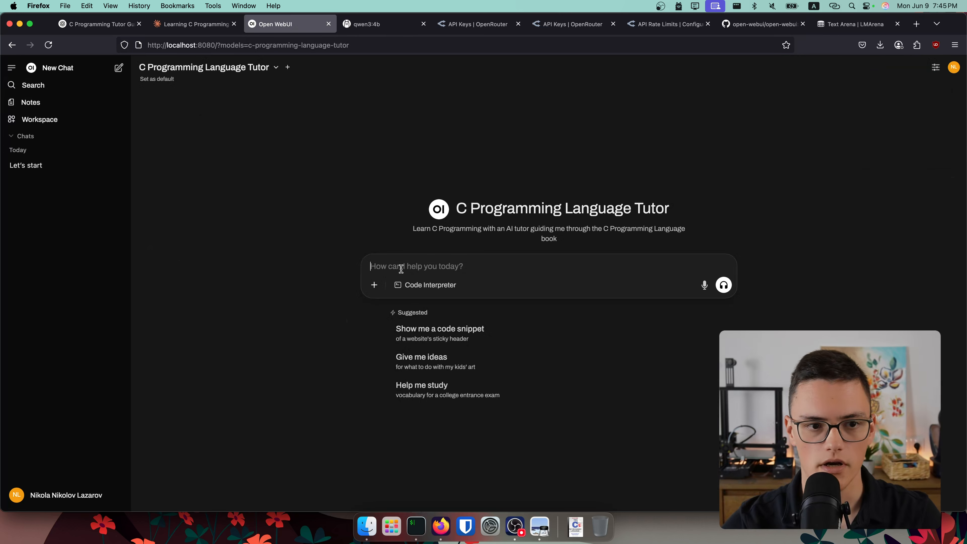
{"action": "type", "text": "let's start"}
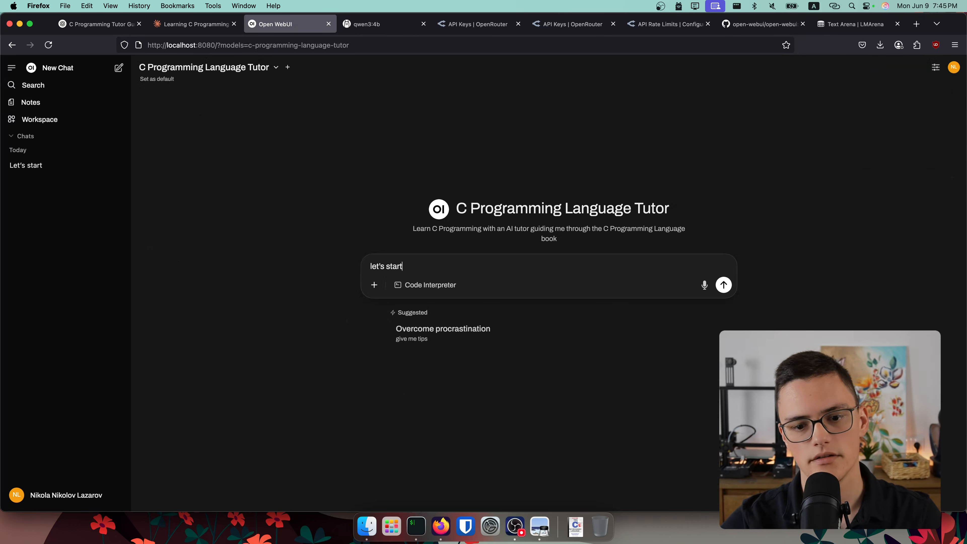
{"action": "key", "text": "Return"}
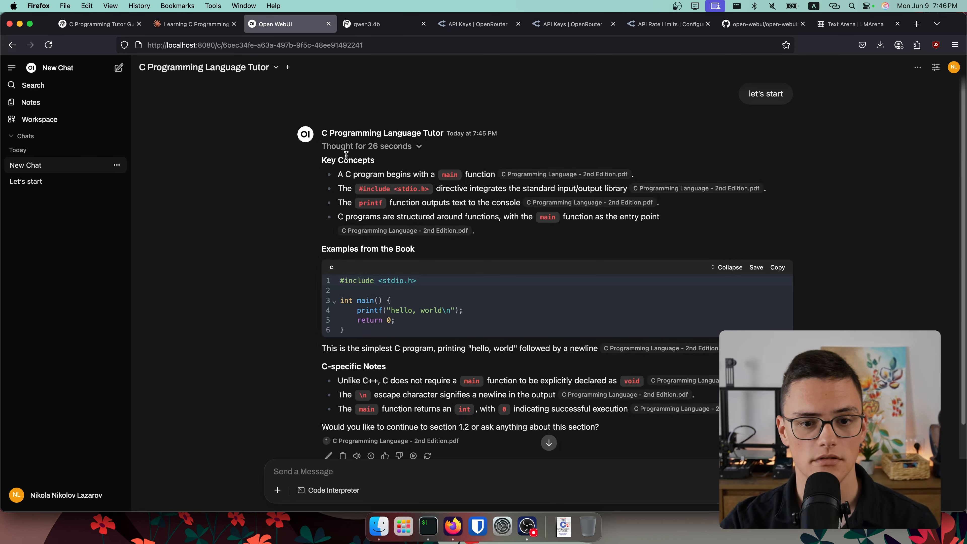
- Examine the tutor's reply, from Key Concepts through the book example to the C-specific Notes and closing question
{"action": "left_click_drag", "start_coordinate": [315, 152], "coordinate": [483, 259]}
{"action": "left_click", "coordinate": [394, 168]}
{"action": "left_click", "coordinate": [482, 259]}
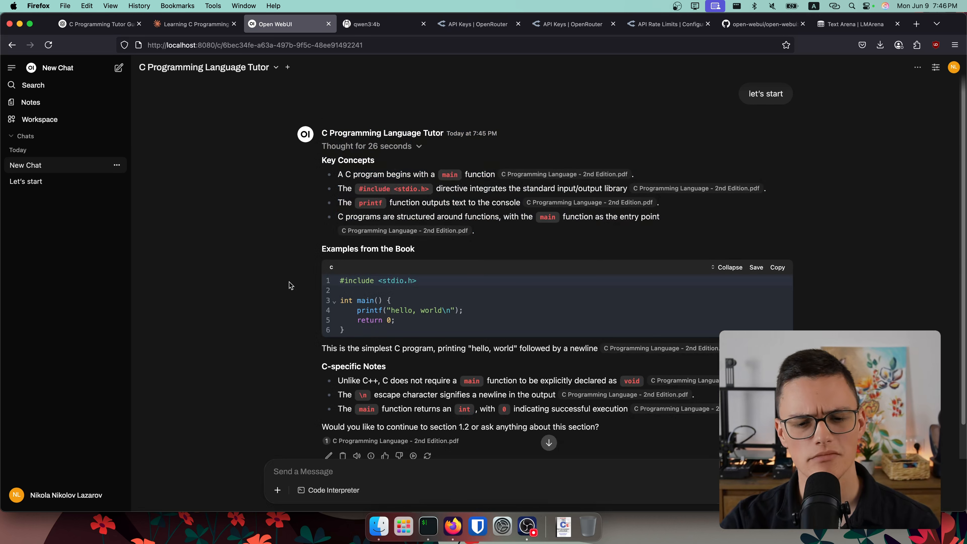
{"action": "scroll", "coordinate": [330, 366], "scroll_direction": "down", "scroll_amount": 2}
{"action": "left_click_drag", "start_coordinate": [596, 397], "coordinate": [324, 130]}
{"action": "left_click", "coordinate": [325, 129]}
{"action": "left_click", "coordinate": [324, 130]}
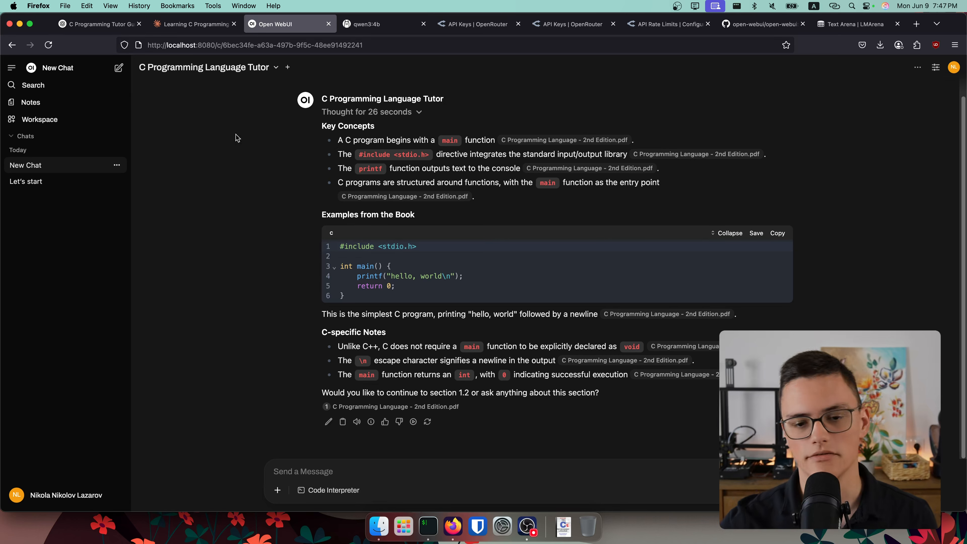
{"action": "left_click_drag", "start_coordinate": [327, 125], "coordinate": [323, 125]}
{"action": "left_click_drag", "start_coordinate": [352, 160], "coordinate": [608, 397]}
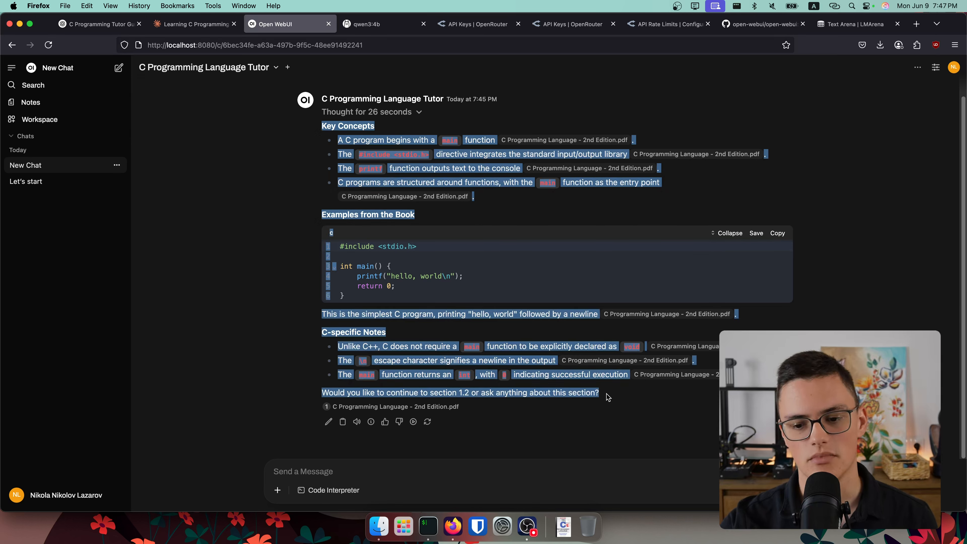
{"action": "left_click", "coordinate": [608, 397]}
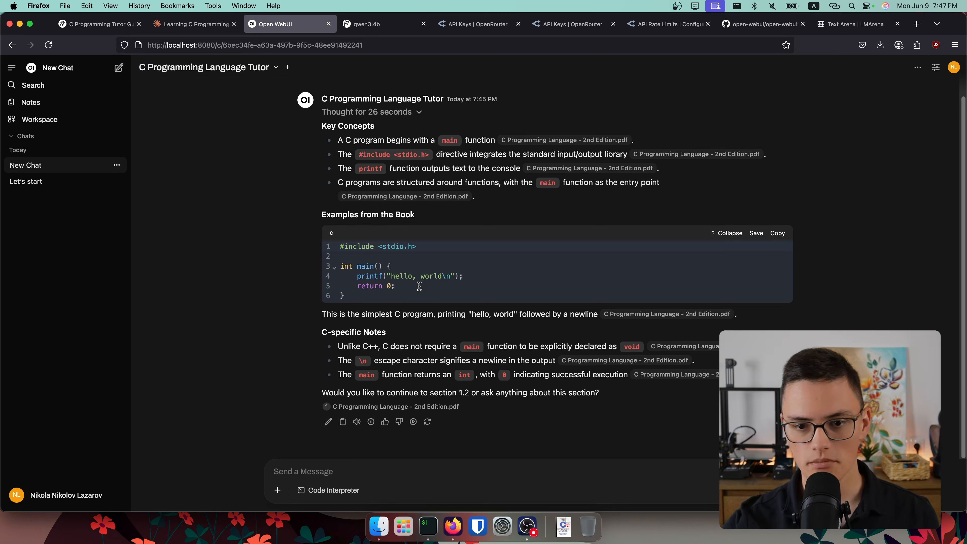
- Review Claude's Learning C Programming Fundamentals answer to compare its key concepts, example and C-specific notes with the local model's reply
{"action": "left_click", "coordinate": [195, 24]}
{"action": "scroll", "coordinate": [366, 277], "scroll_direction": "up", "scroll_amount": 8}
{"action": "scroll", "coordinate": [366, 276], "scroll_direction": "up", "scroll_amount": 1}
{"action": "left_click_drag", "start_coordinate": [377, 120], "coordinate": [675, 372]}
{"action": "left_click", "coordinate": [676, 374]}
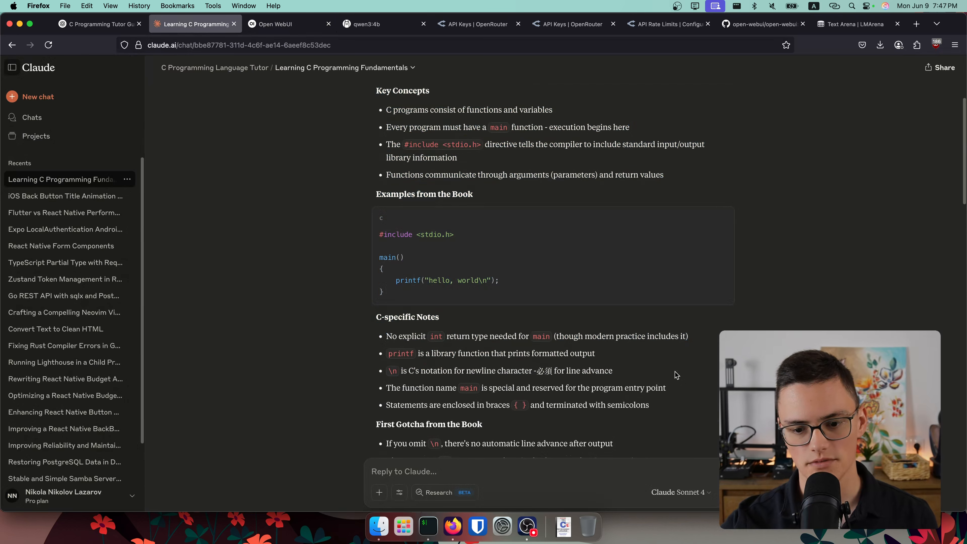
- Show the installation instructions in the open-webui GitHub repository's README
{"action": "left_click", "coordinate": [767, 26]}
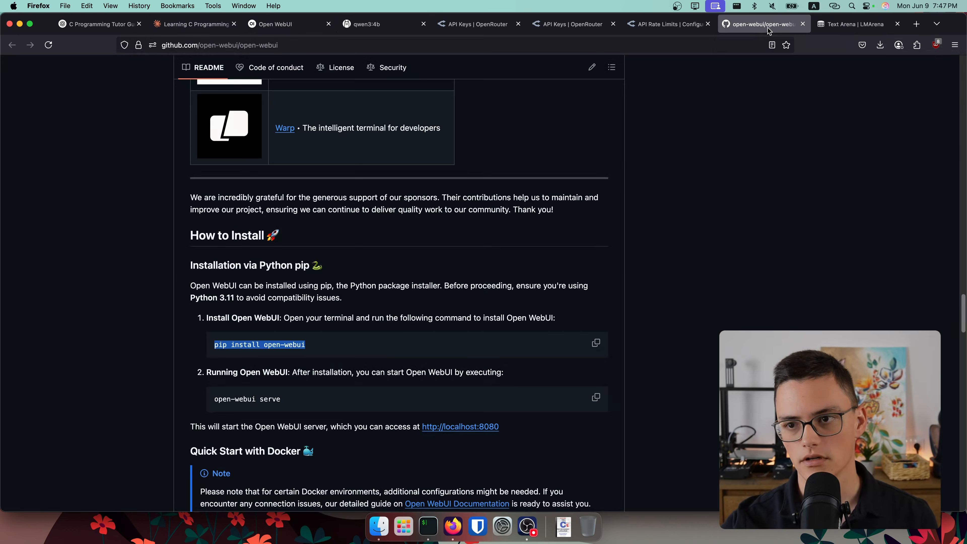
- Return to the local tutor's chat in Open WebUI and reread its whole first reply to "let's start"
{"action": "left_click", "coordinate": [268, 28]}
{"action": "scroll", "coordinate": [351, 202], "scroll_direction": "up", "scroll_amount": 1}
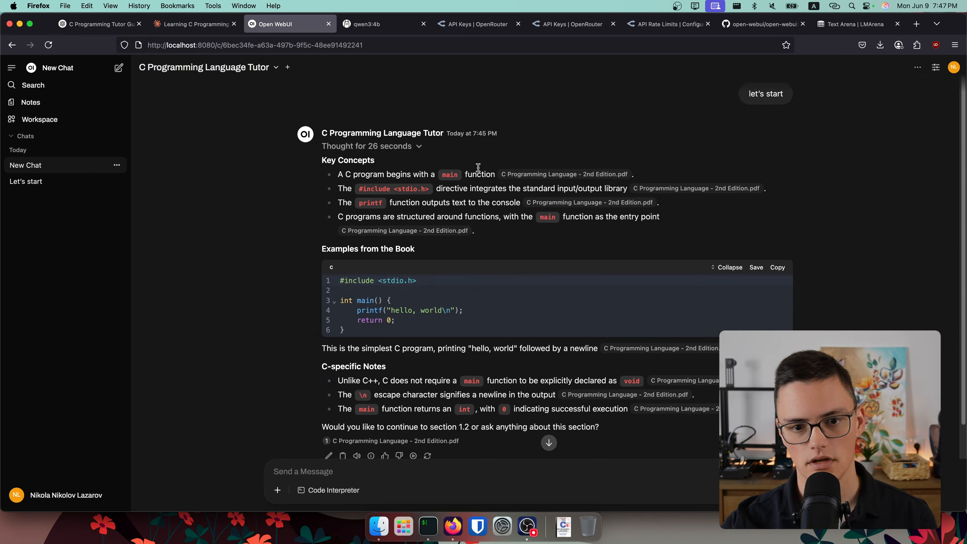
{"action": "left_click_drag", "start_coordinate": [293, 141], "coordinate": [606, 440]}
{"action": "left_click", "coordinate": [607, 432]}
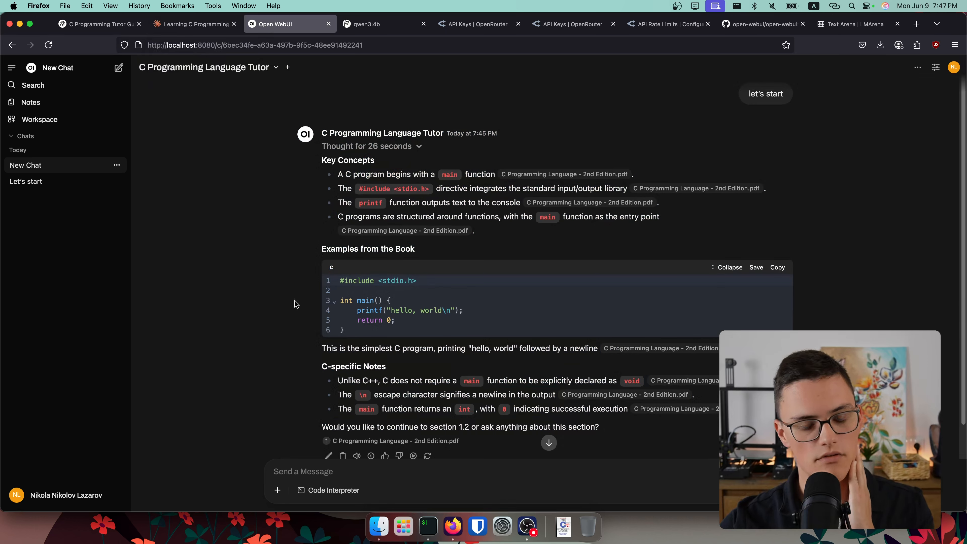
- Switch to Claude's Learning C Programming Fundamentals chat and highlight the answer from the C-specific Notes bullets through the closing question
{"action": "left_click", "coordinate": [196, 24]}
{"action": "scroll", "coordinate": [315, 241], "scroll_direction": "up", "scroll_amount": 2}
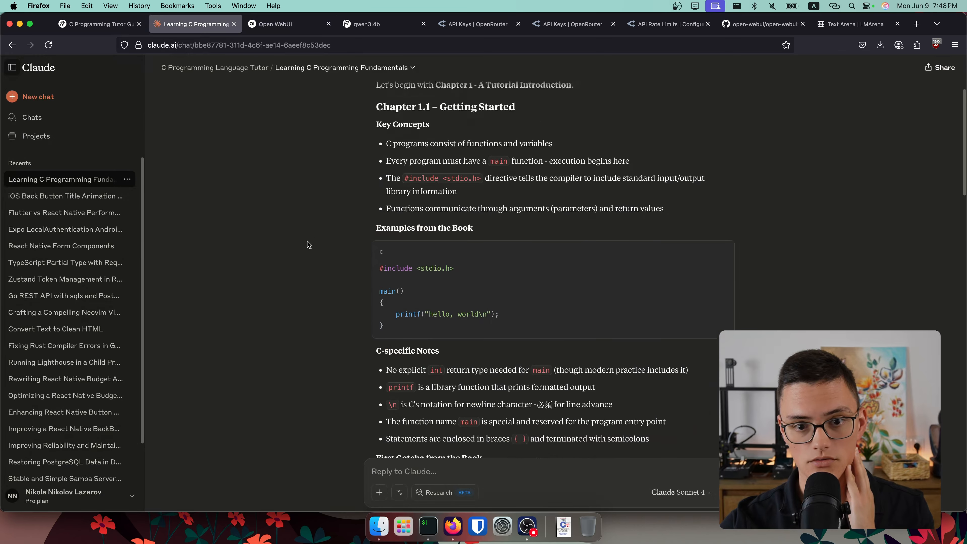
{"action": "scroll", "coordinate": [377, 241], "scroll_direction": "down", "scroll_amount": 4}
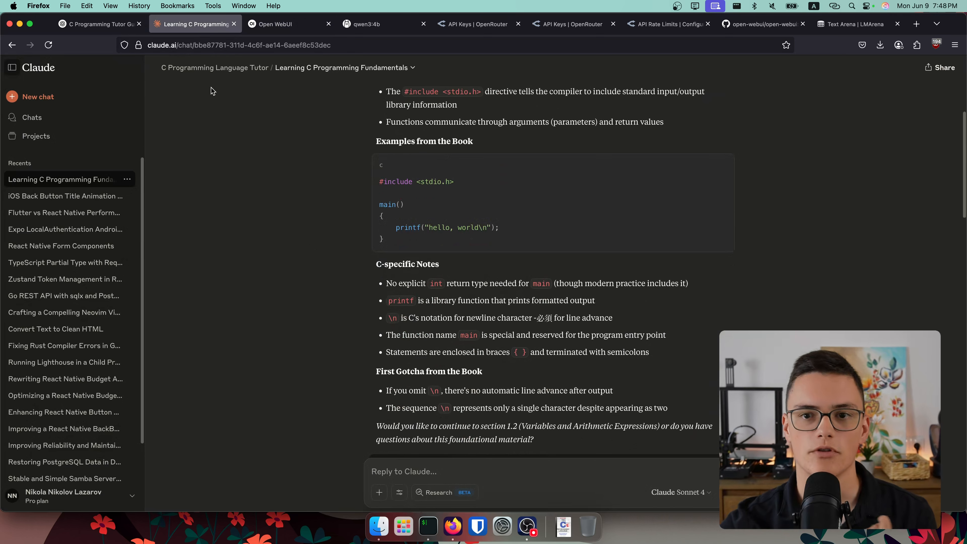
{"action": "left_click_drag", "start_coordinate": [547, 439], "coordinate": [365, 286]}
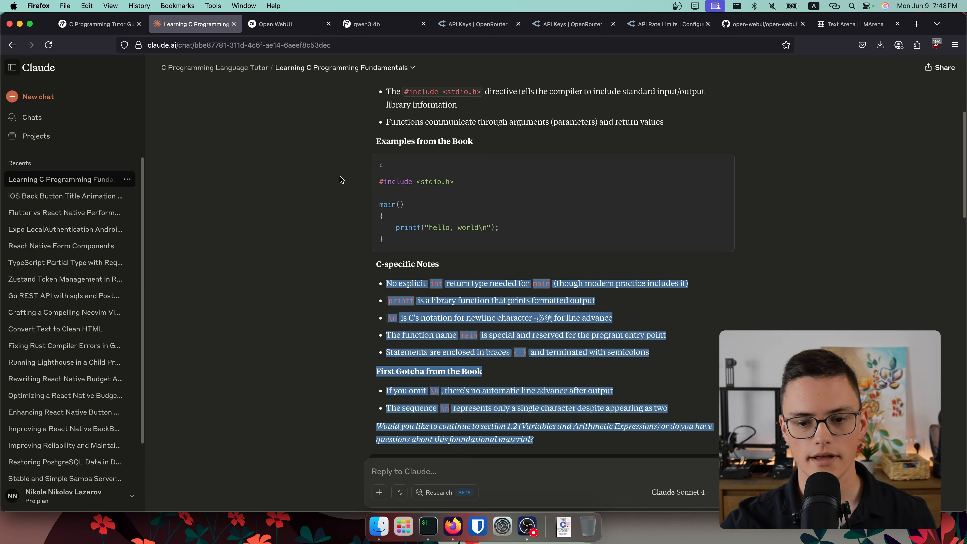
- Highlight the Chapter 1.1 – Getting Started heading and Key Concepts in Claude's answer, through the Examples from the Book heading
{"action": "scroll", "coordinate": [341, 180], "scroll_direction": "up", "scroll_amount": 5}
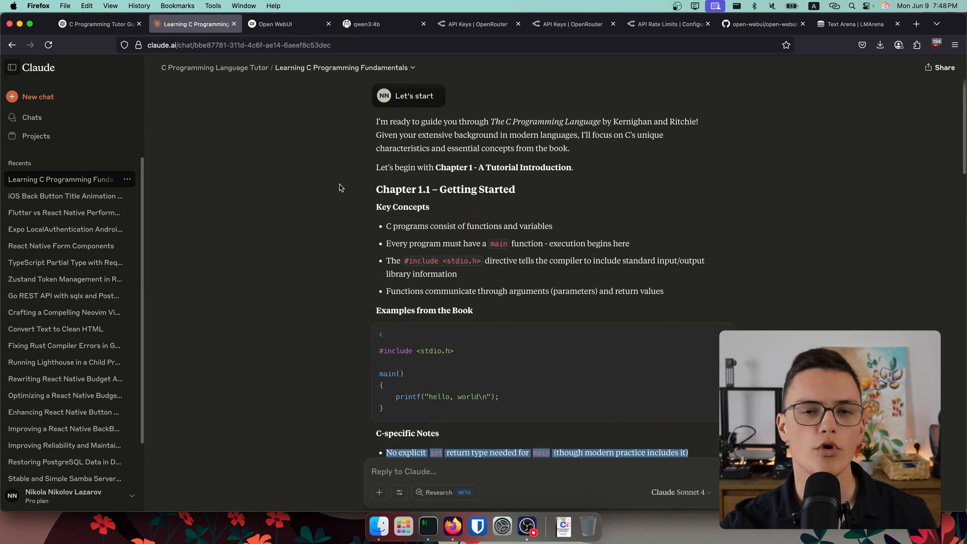
{"action": "left_click_drag", "start_coordinate": [376, 188], "coordinate": [496, 304]}
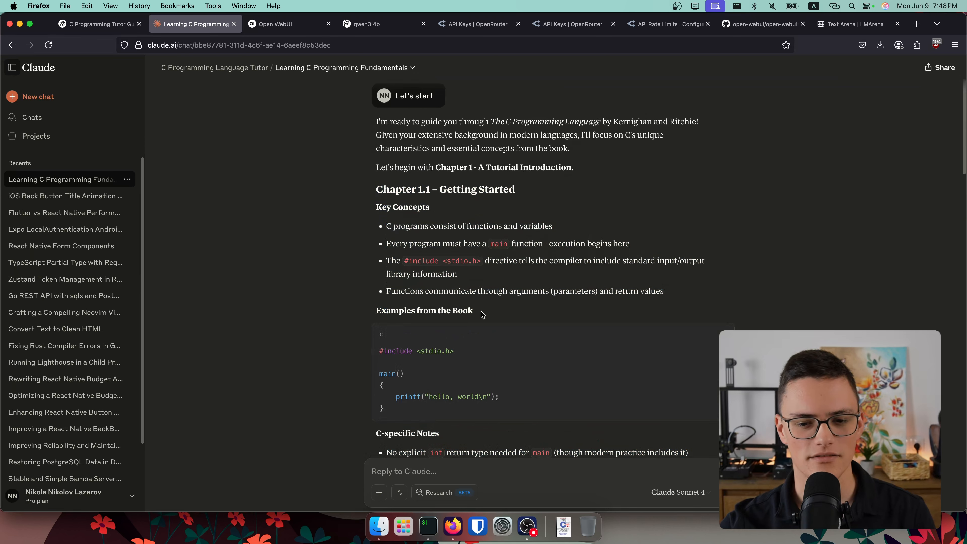
{"action": "left_click", "coordinate": [376, 191]}
{"action": "left_click_drag", "start_coordinate": [375, 190], "coordinate": [491, 312]}
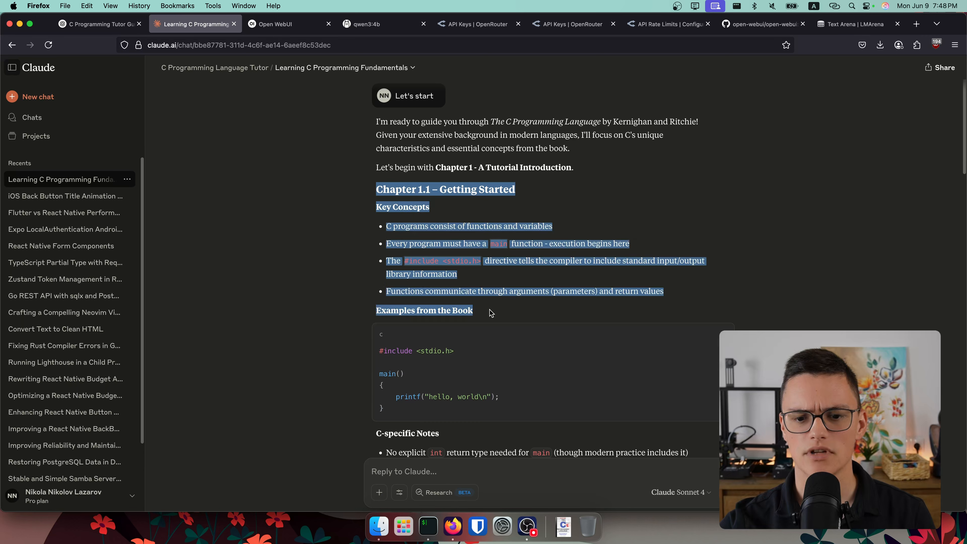
{"action": "left_click", "coordinate": [491, 313]}
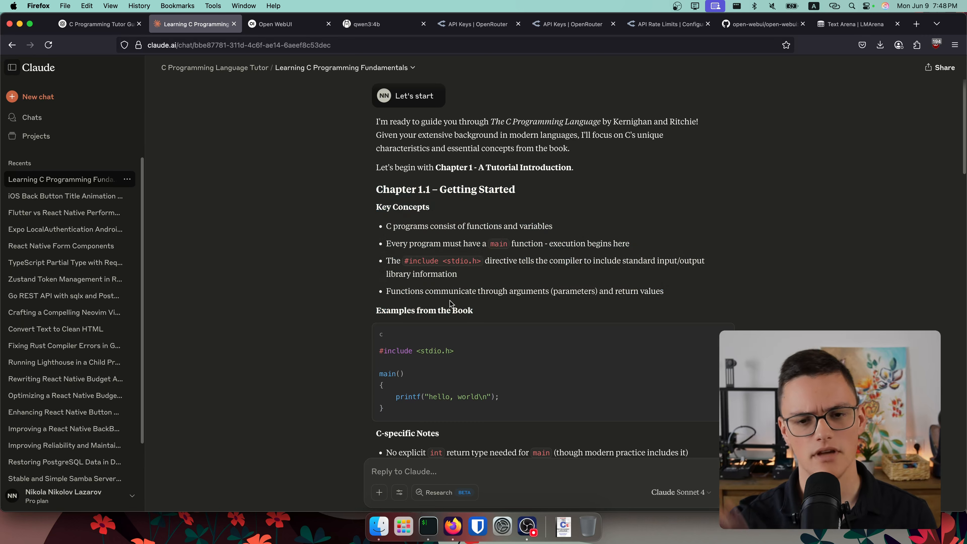